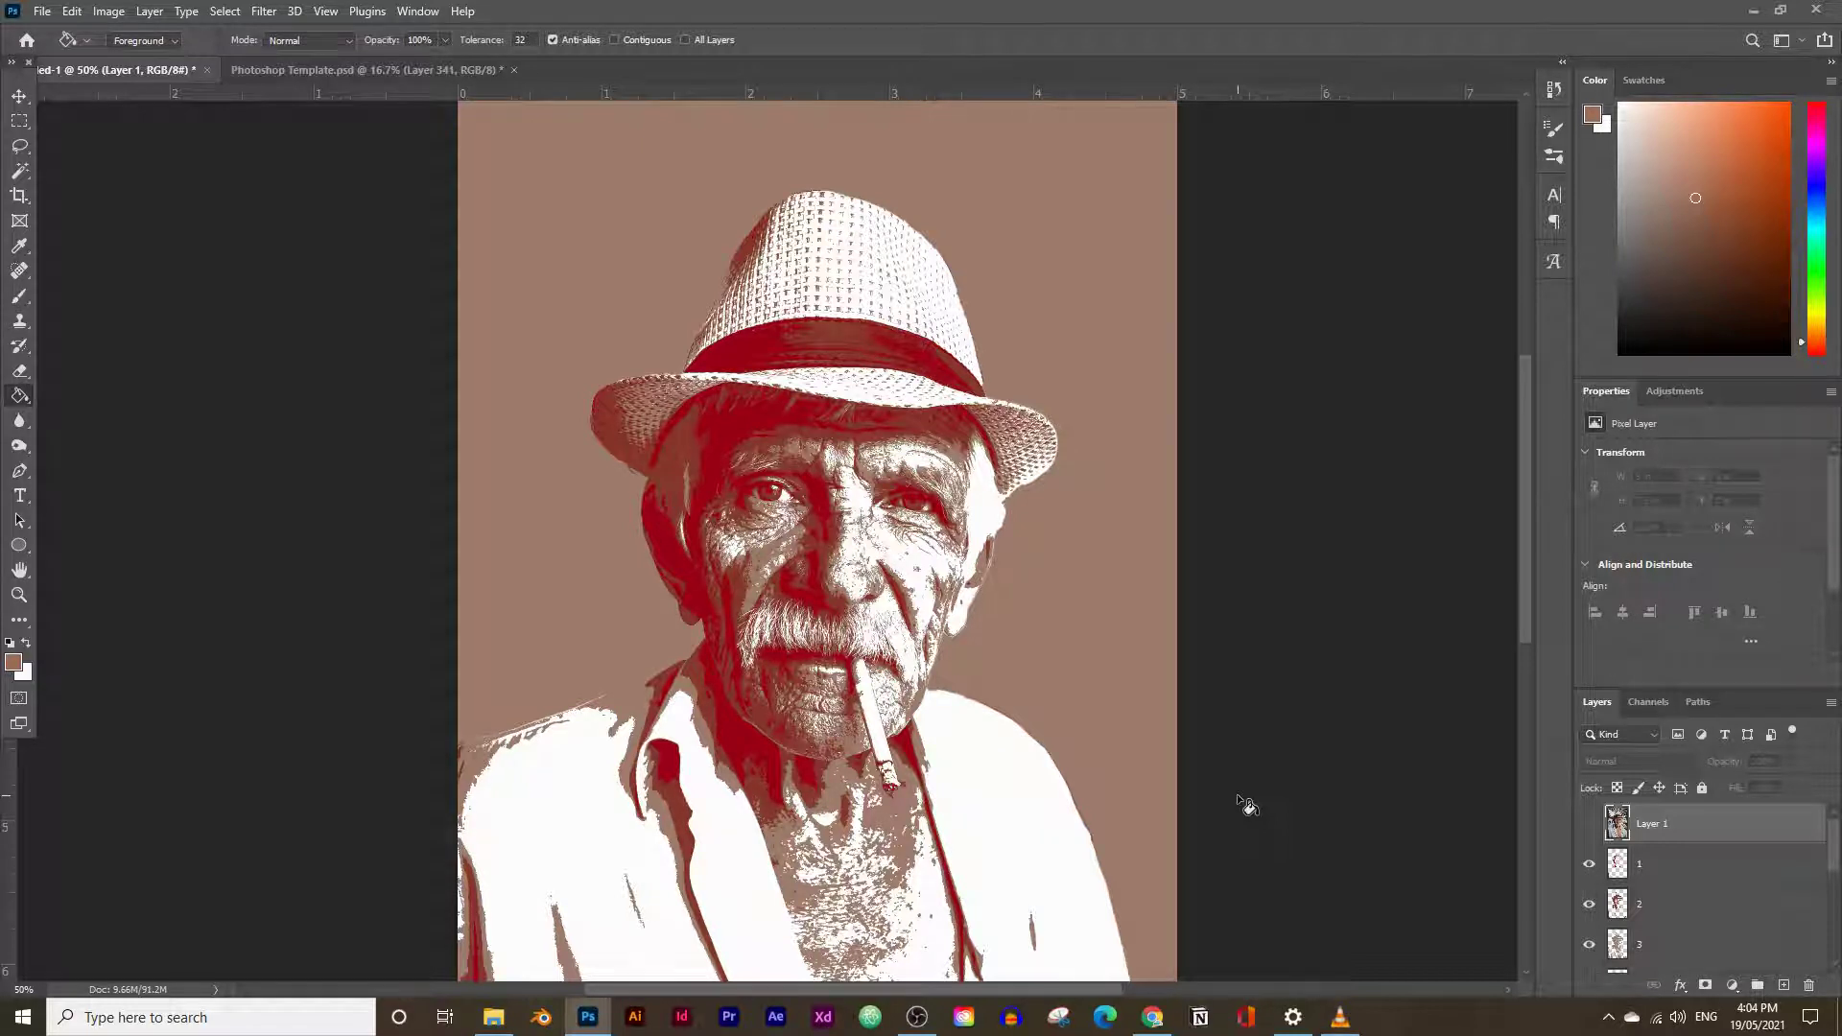
pyautogui.scroll(-6, 1104, 761)
pyautogui.scroll(7, 1084, 762)
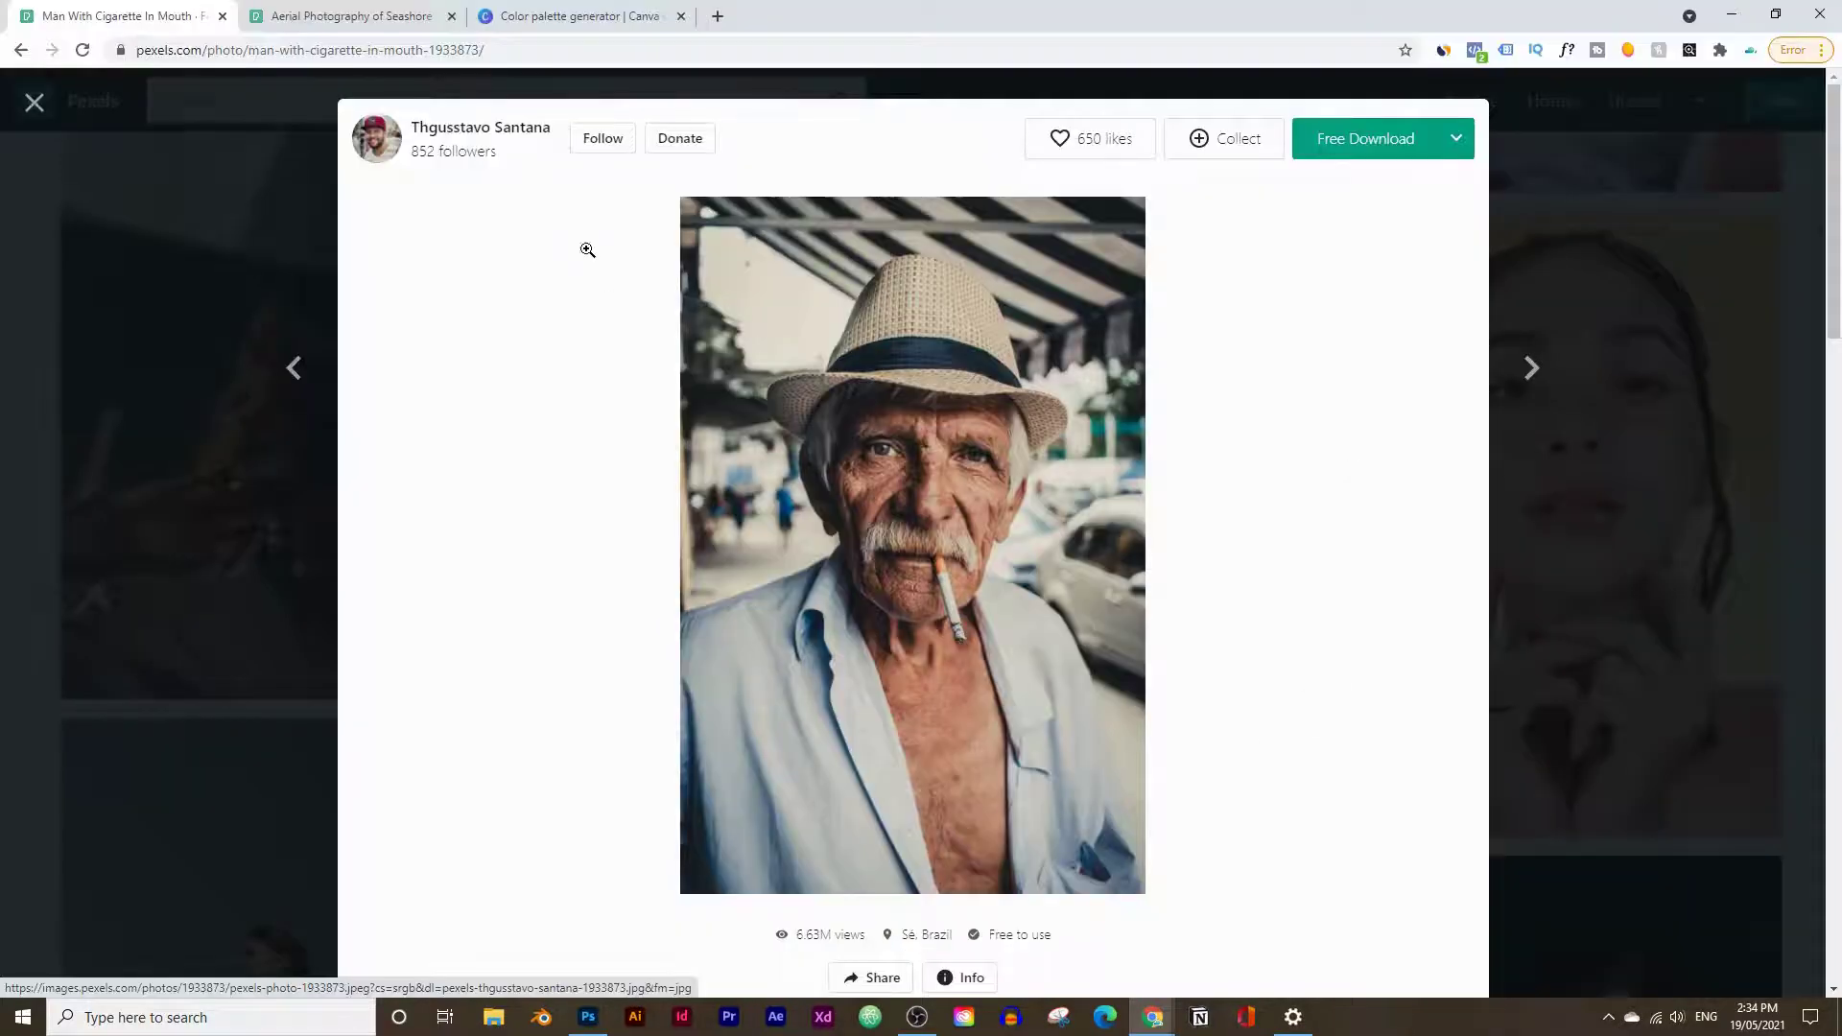
pyautogui.click(287, 16)
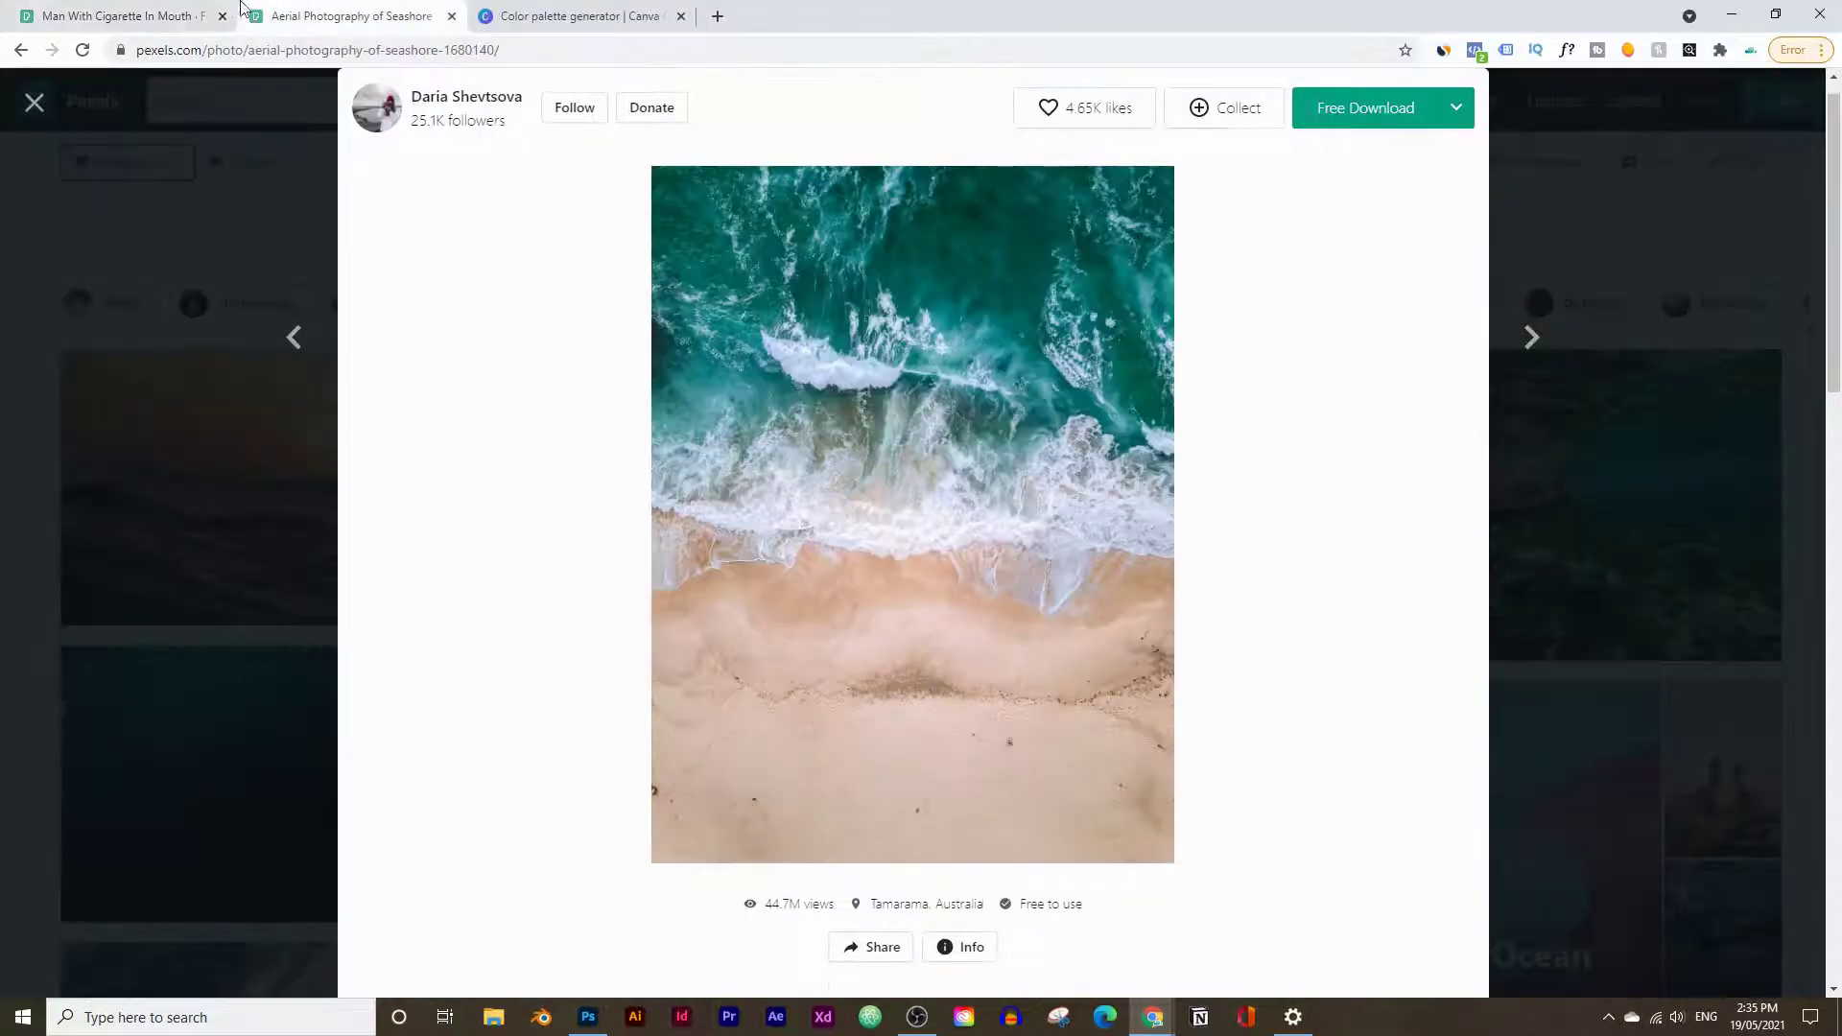
pyautogui.click(179, 14)
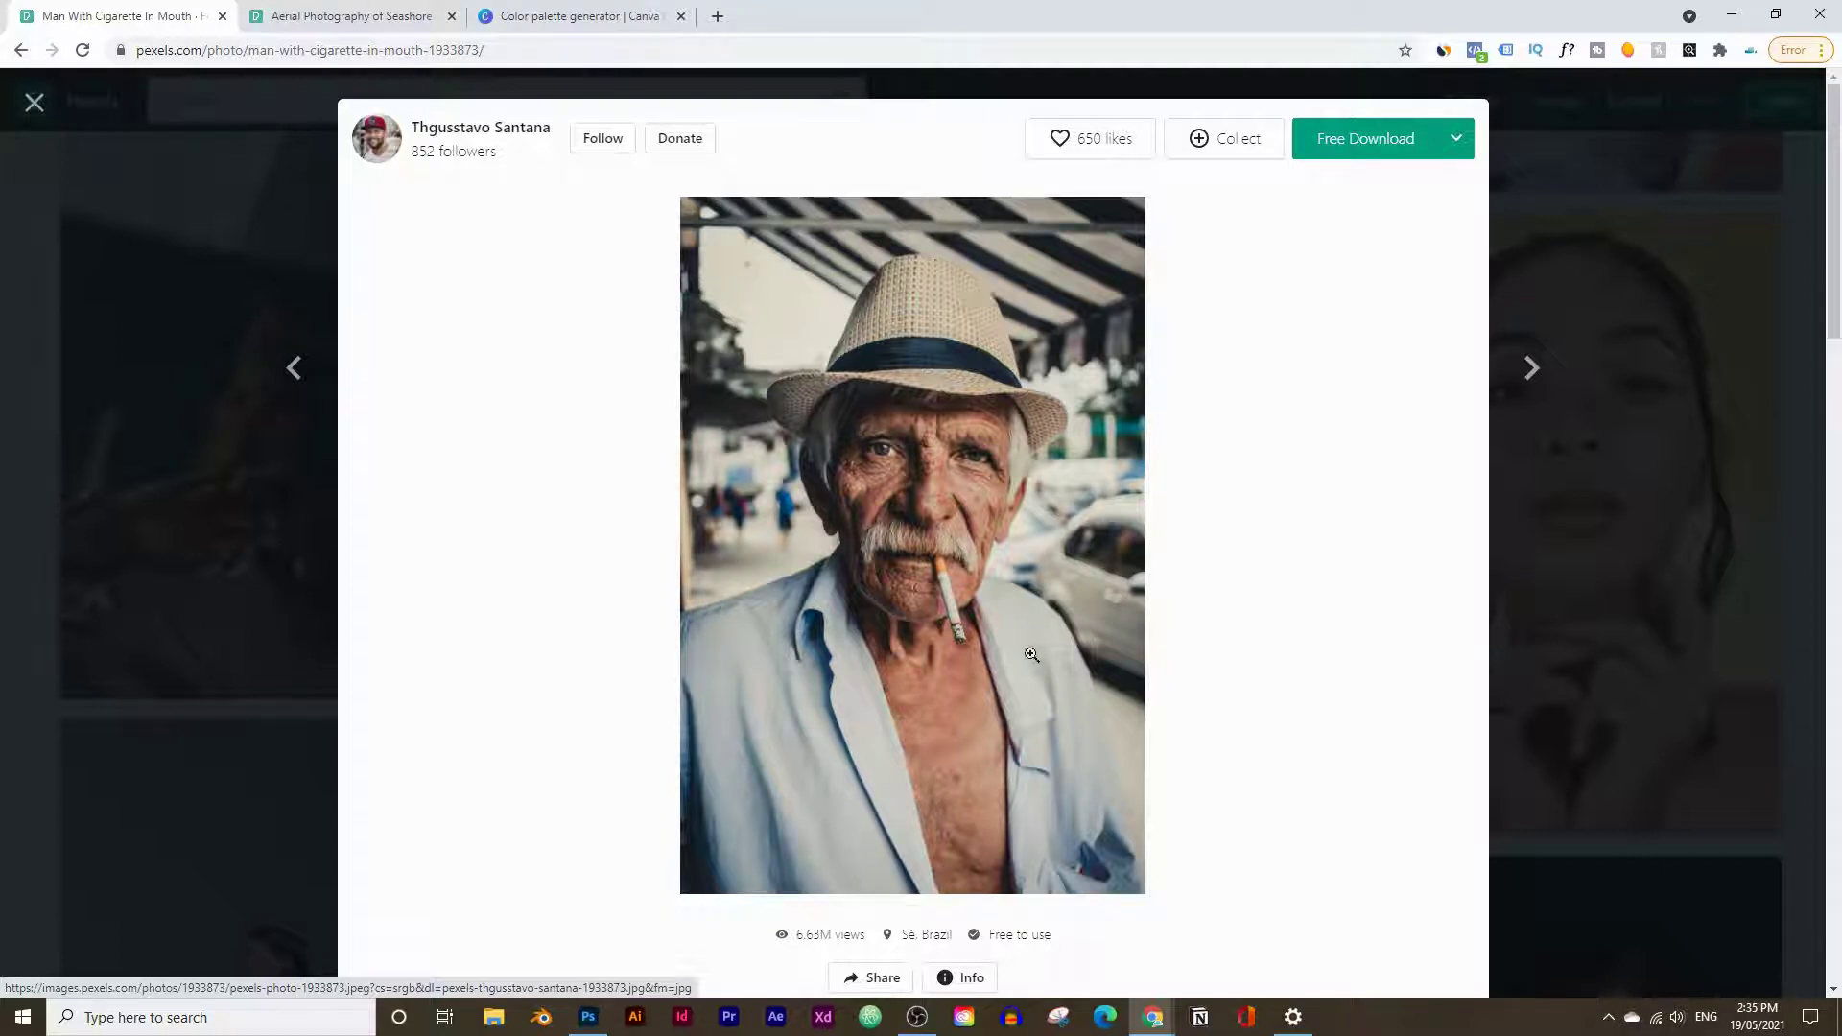
# Copy the Pexels photo of the man in the hat and switch to Photoshop
pyautogui.rightClick(774, 507)
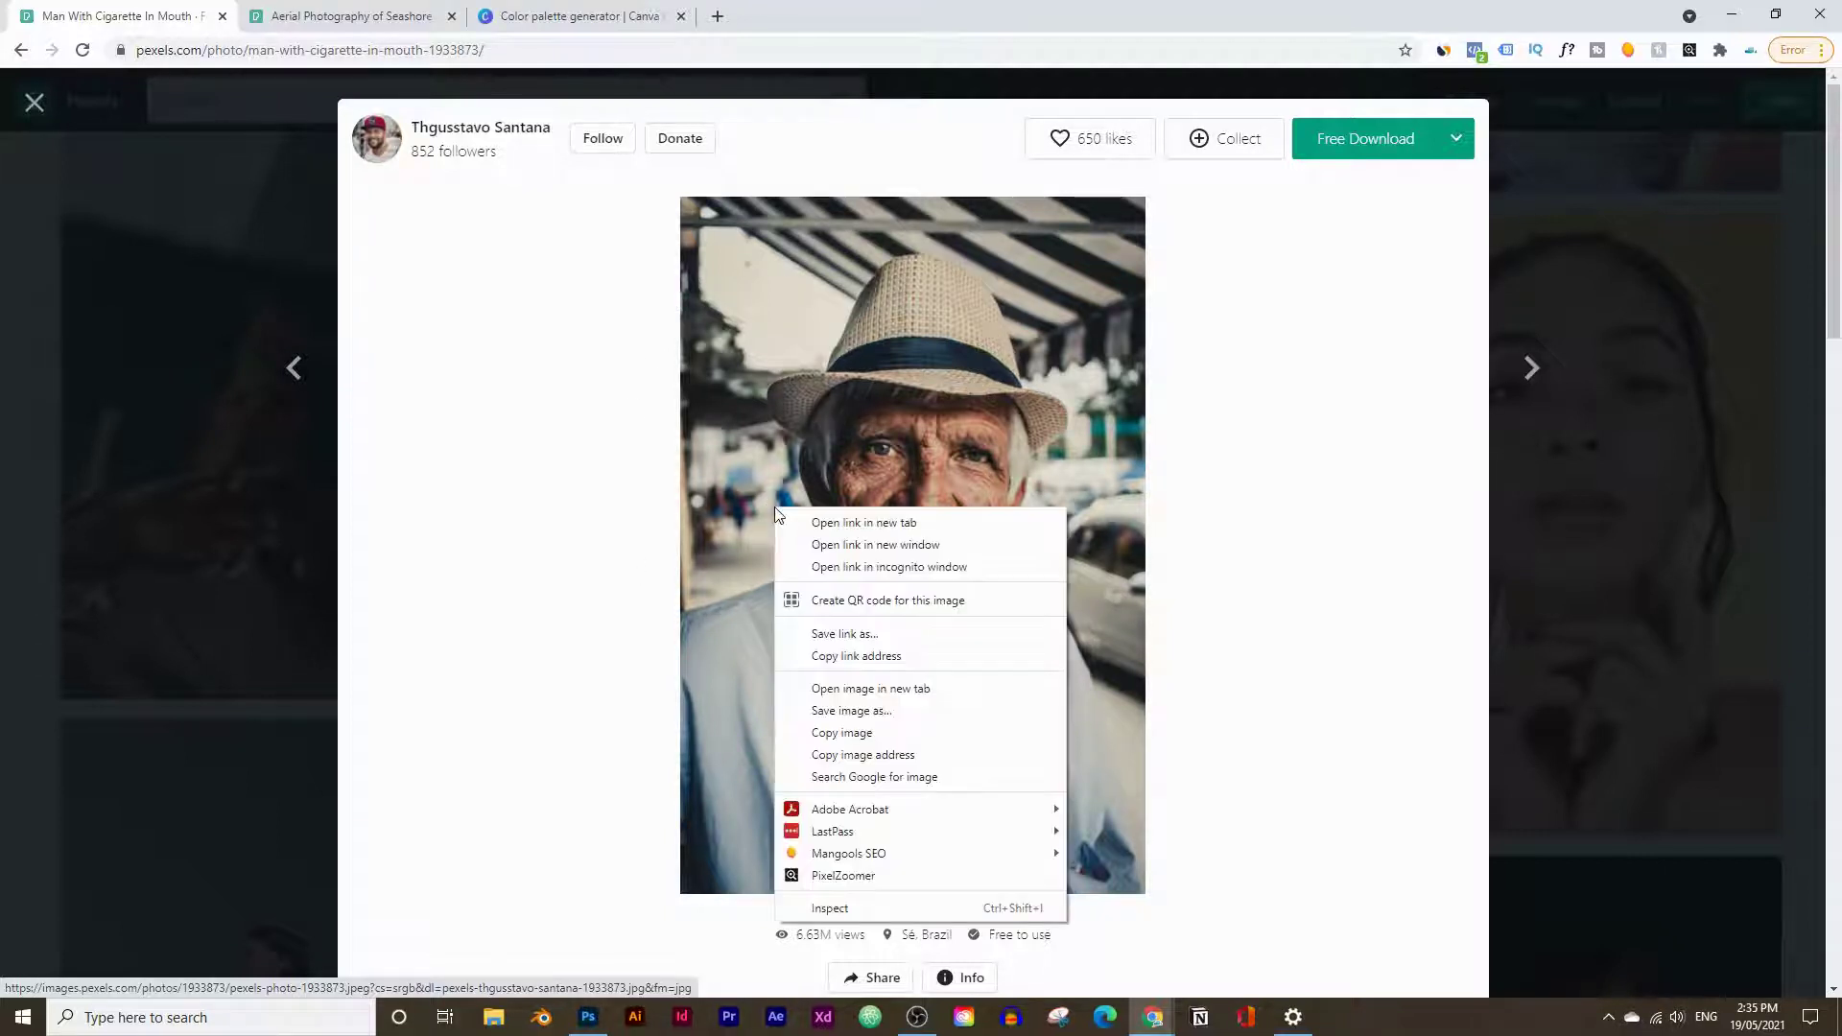
pyautogui.click(889, 728)
pyautogui.moveTo(589, 1015)
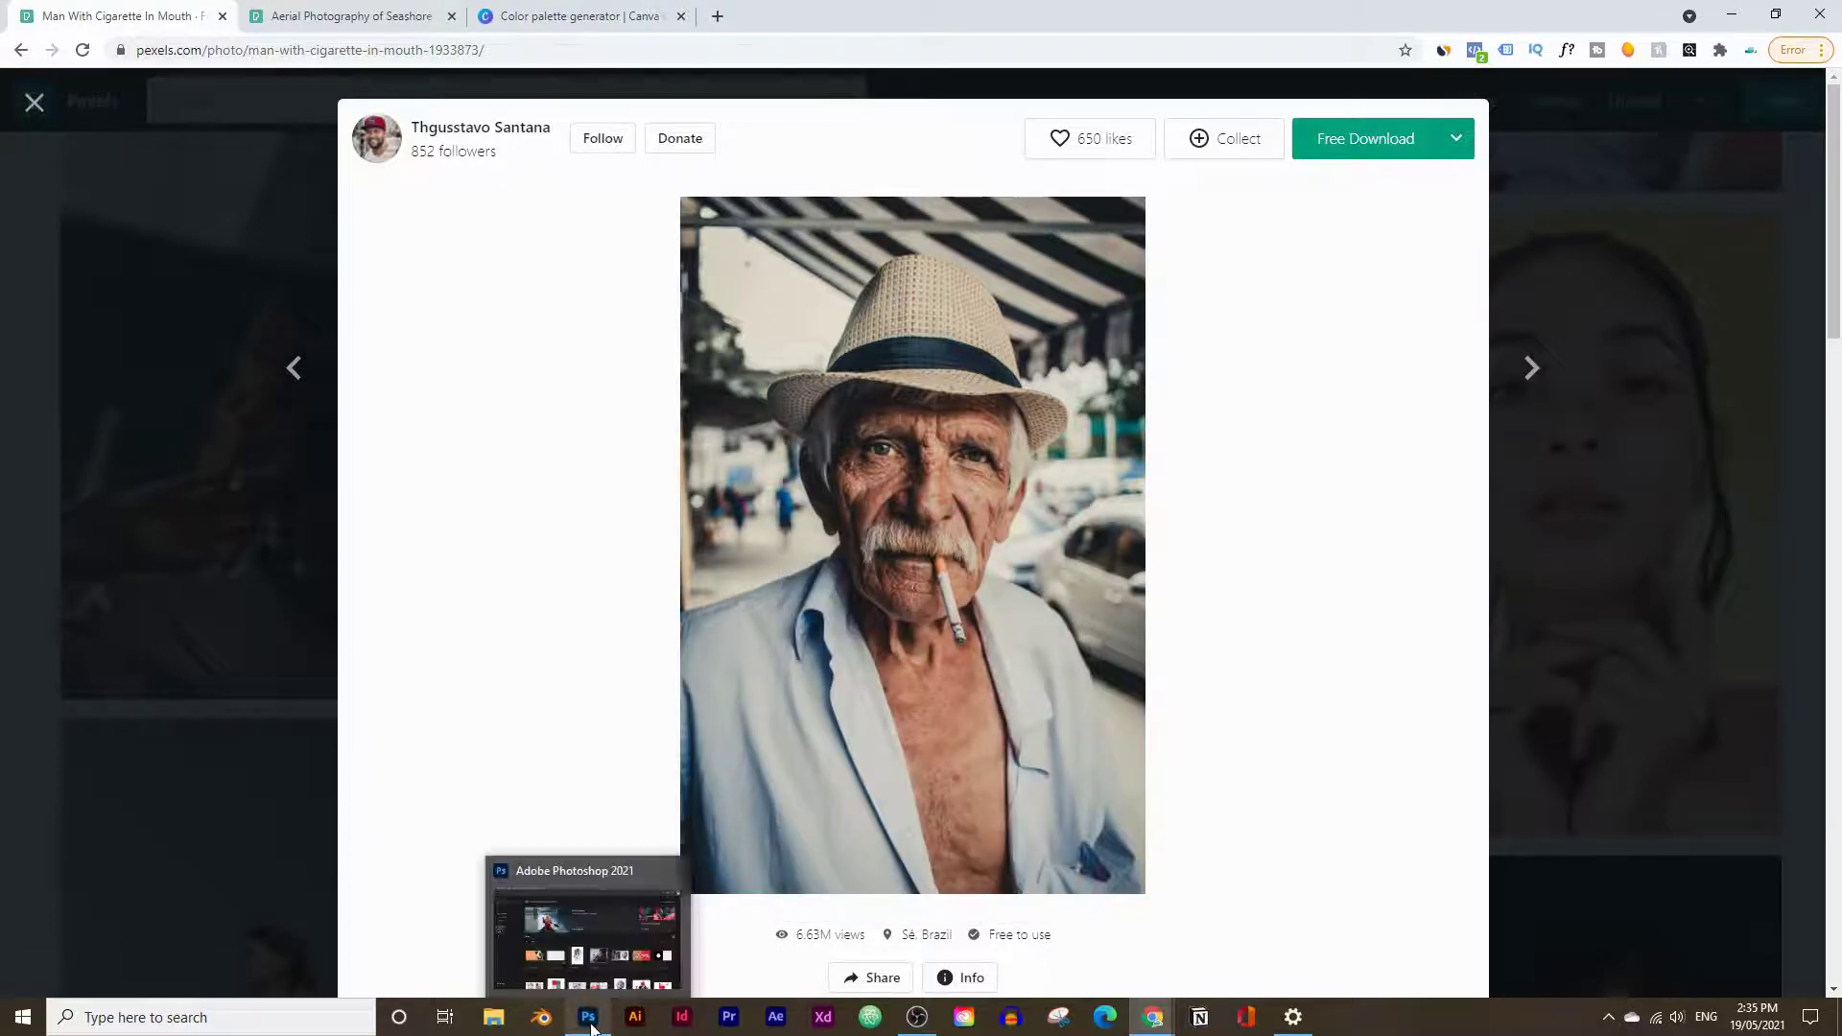
pyautogui.click(586, 955)
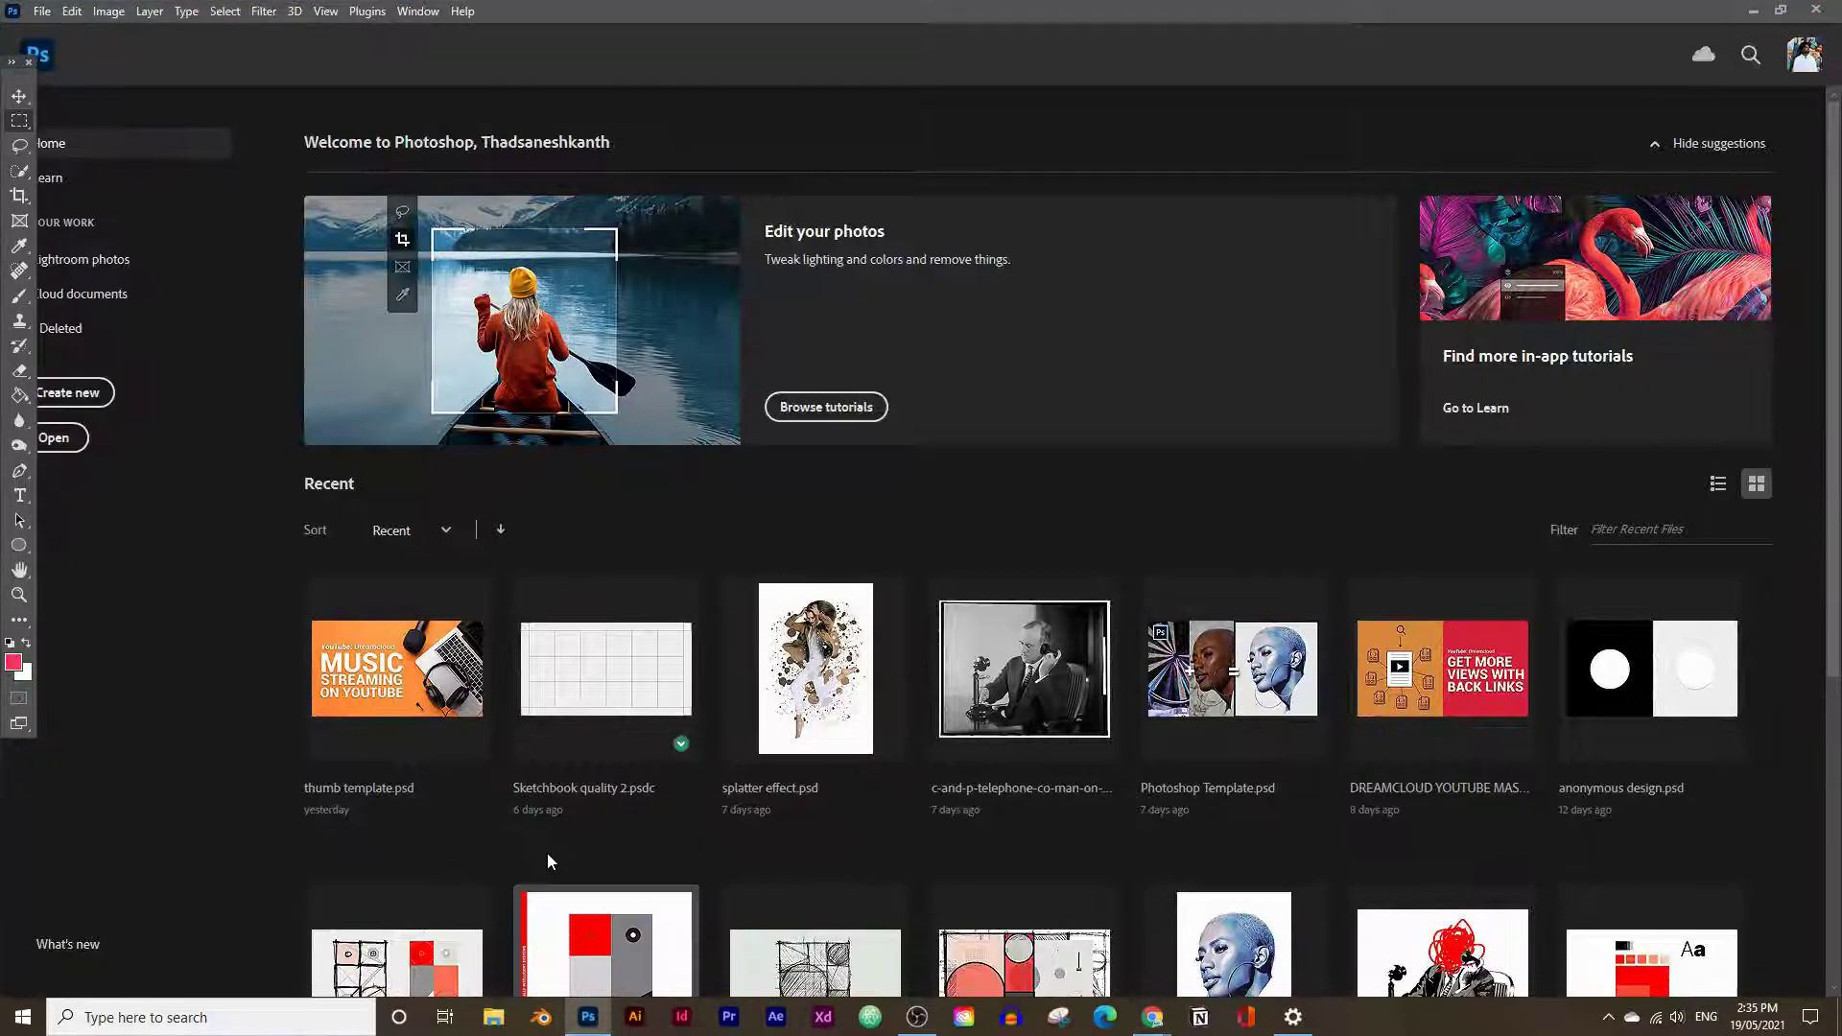
# Create a new 1500 x 2250 pixel document at 300 pixels/inch in RGB Color, 8 bit, with a white background
pyautogui.click(95, 403)
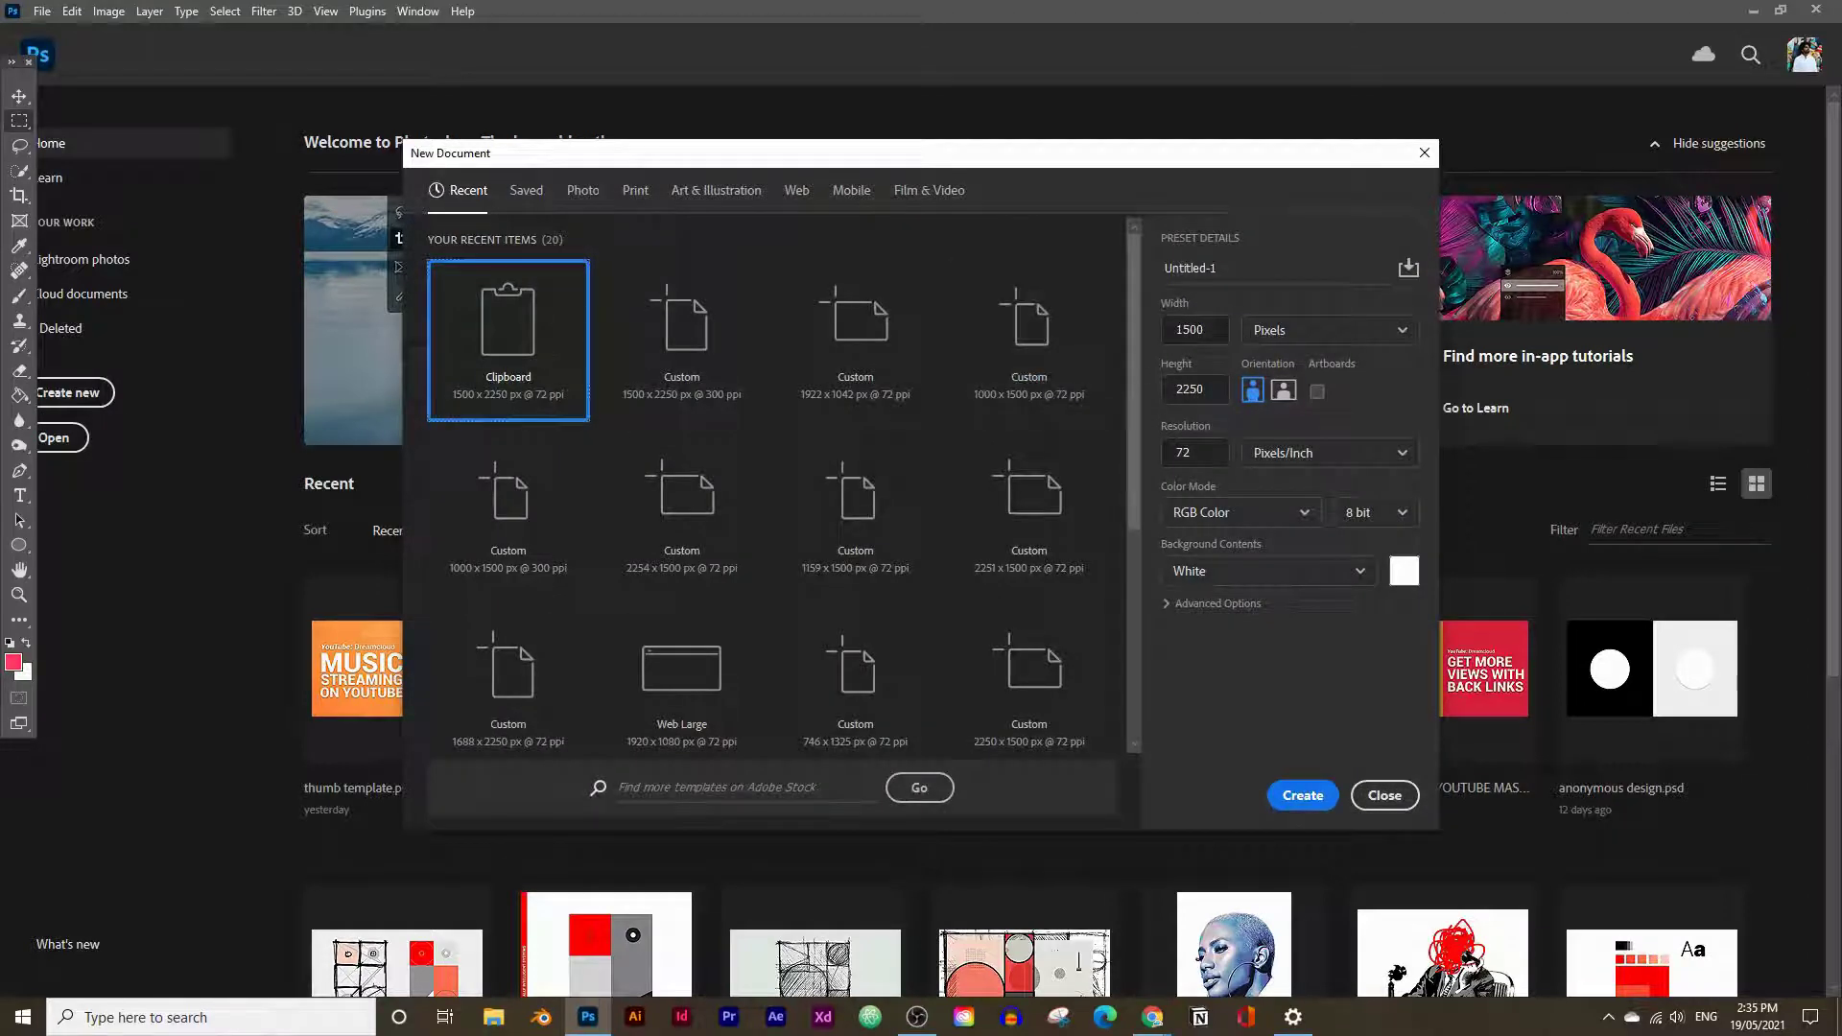
pyautogui.doubleClick(1190, 331)
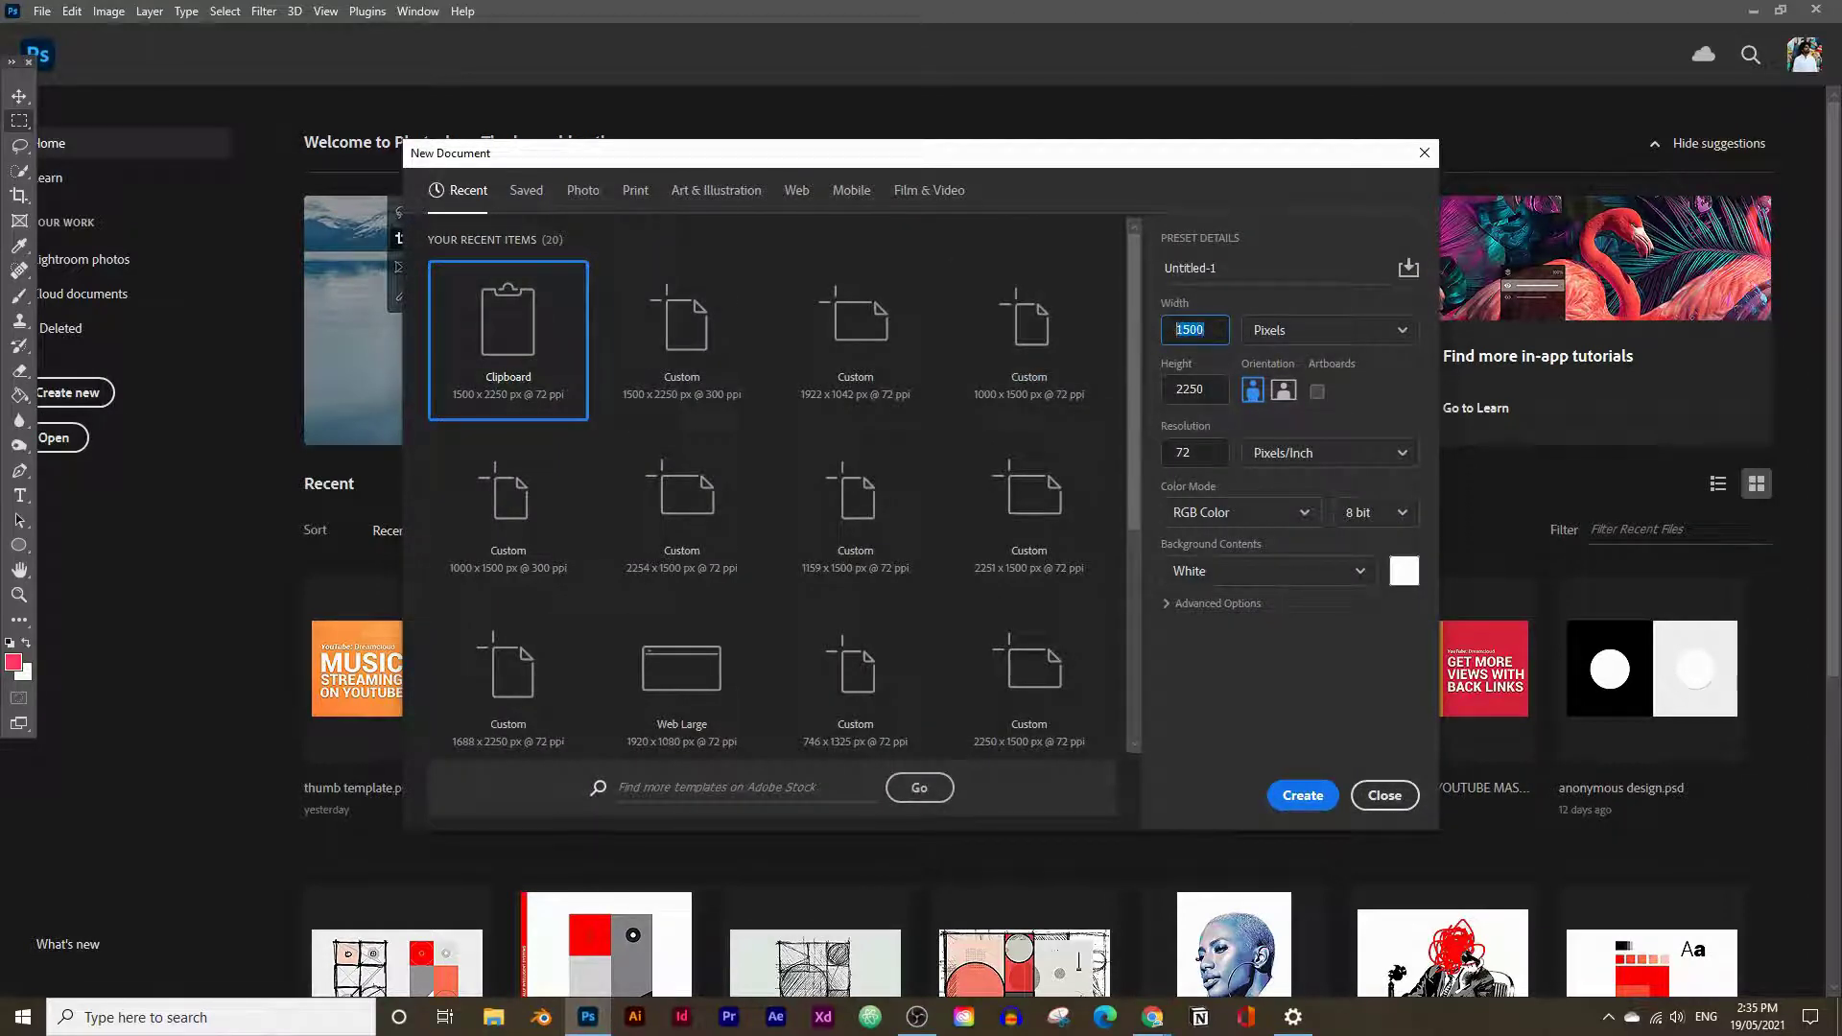
pyautogui.press('Tab')
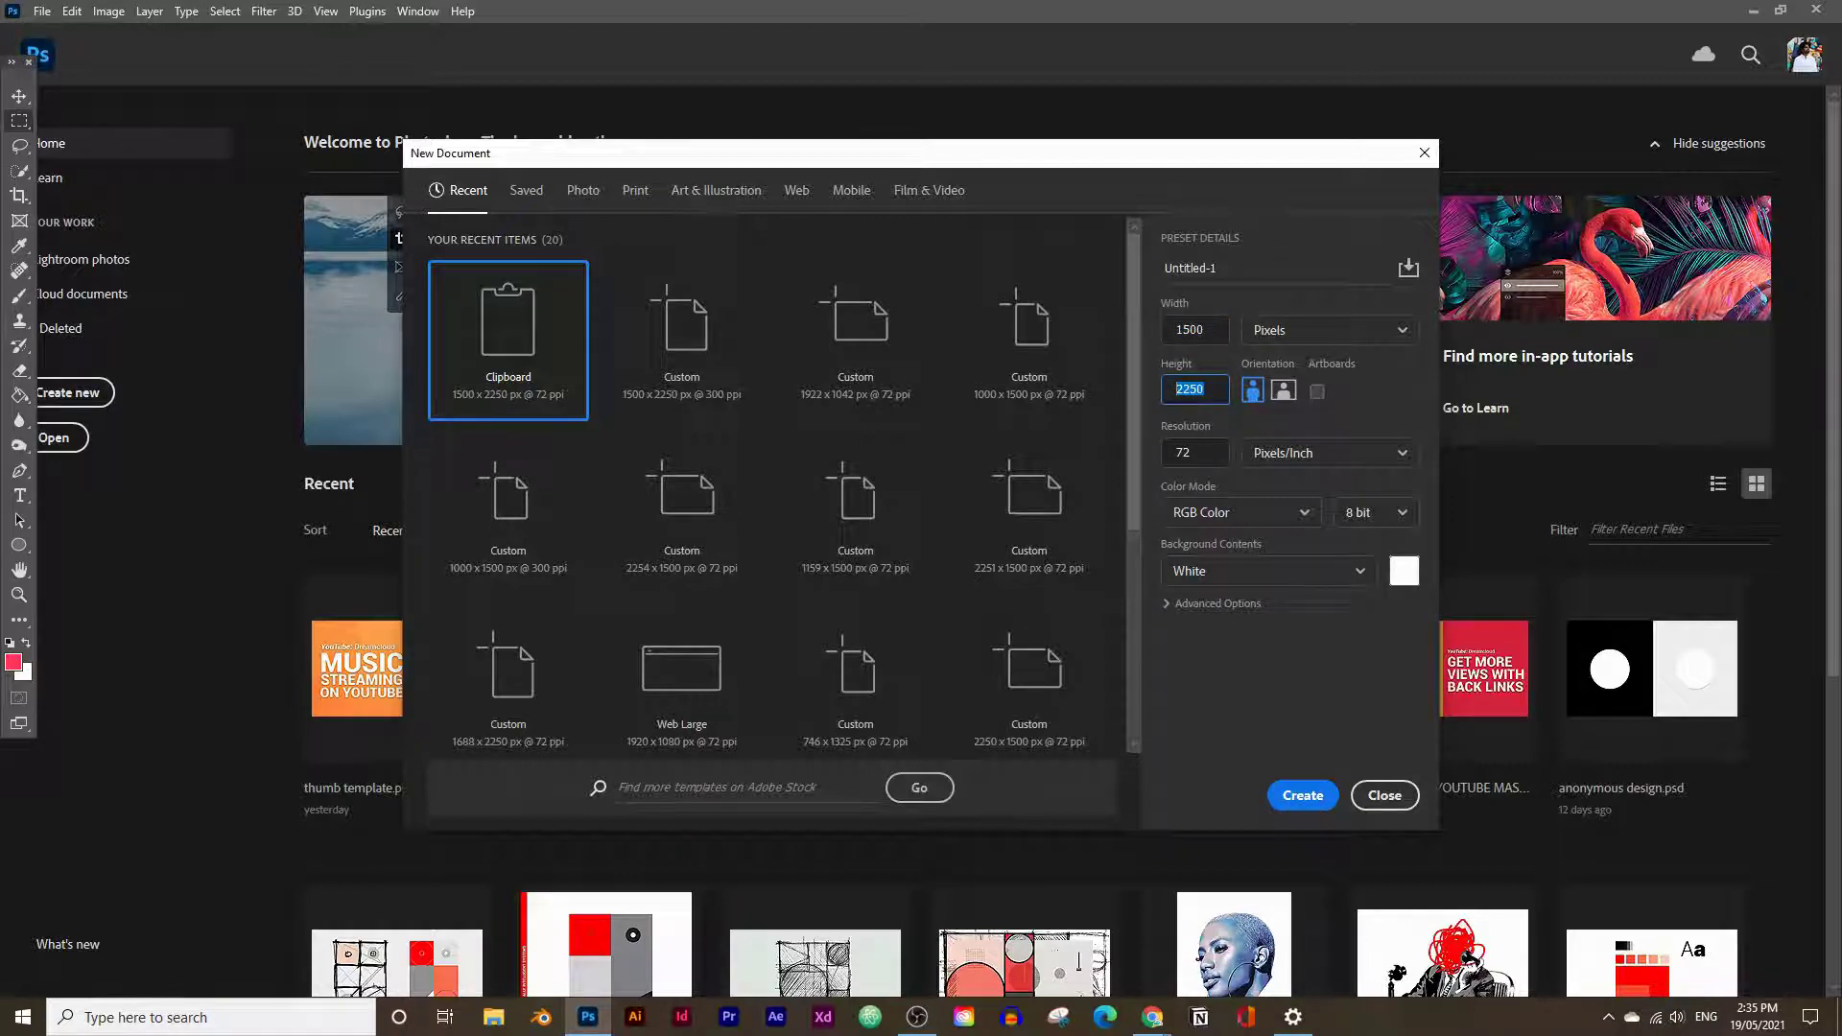
pyautogui.click(1203, 453)
pyautogui.write('300')
pyautogui.click(1318, 454)
pyautogui.click(1318, 488)
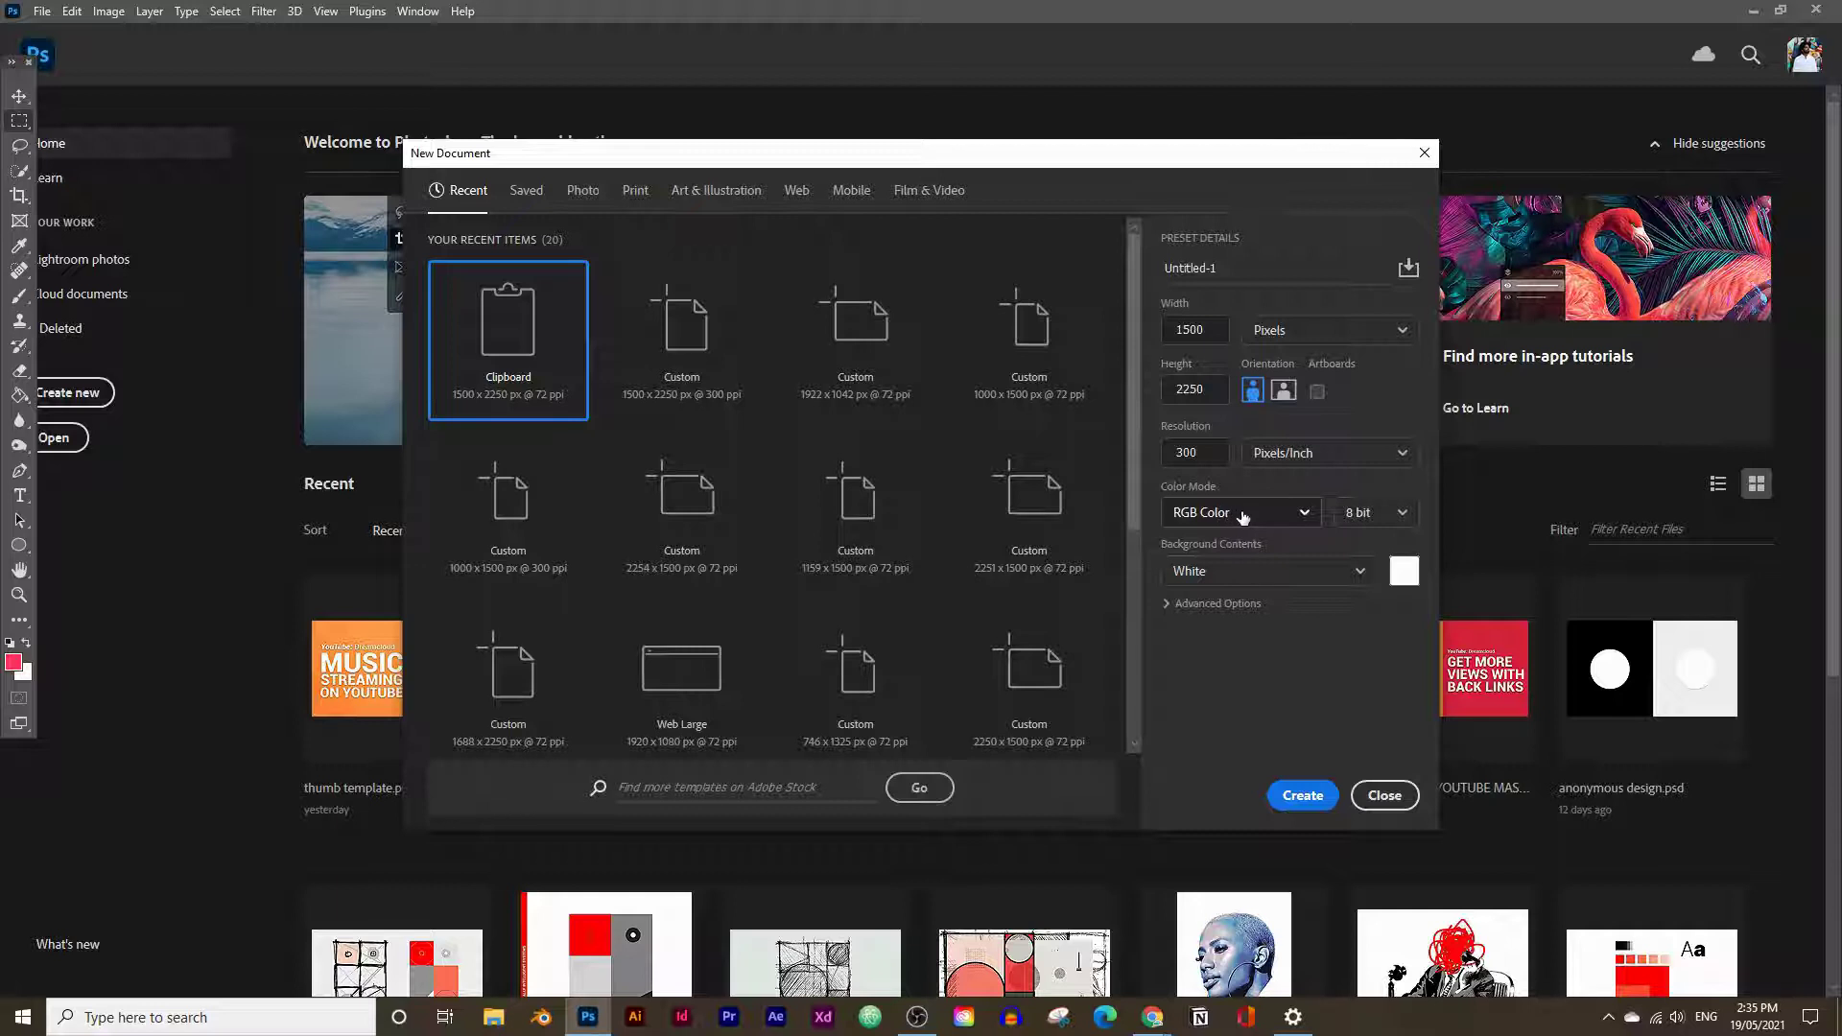
pyautogui.click(1391, 523)
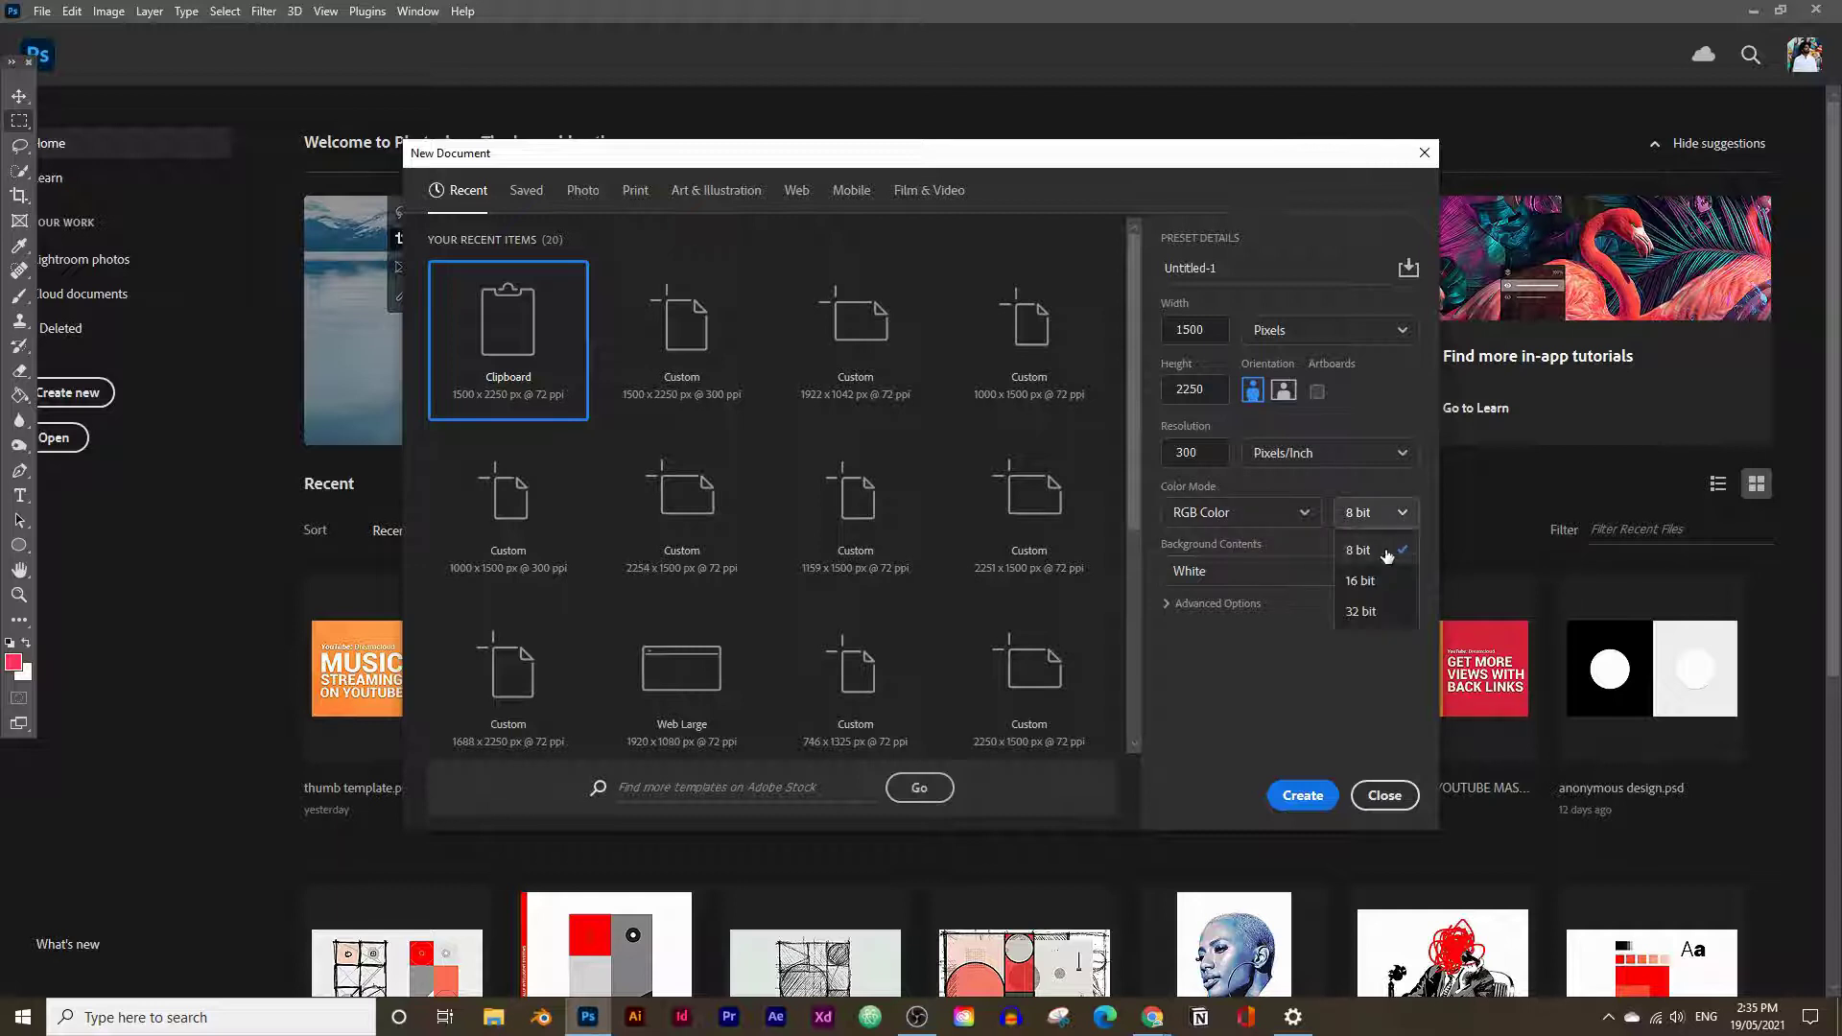
pyautogui.click(1290, 539)
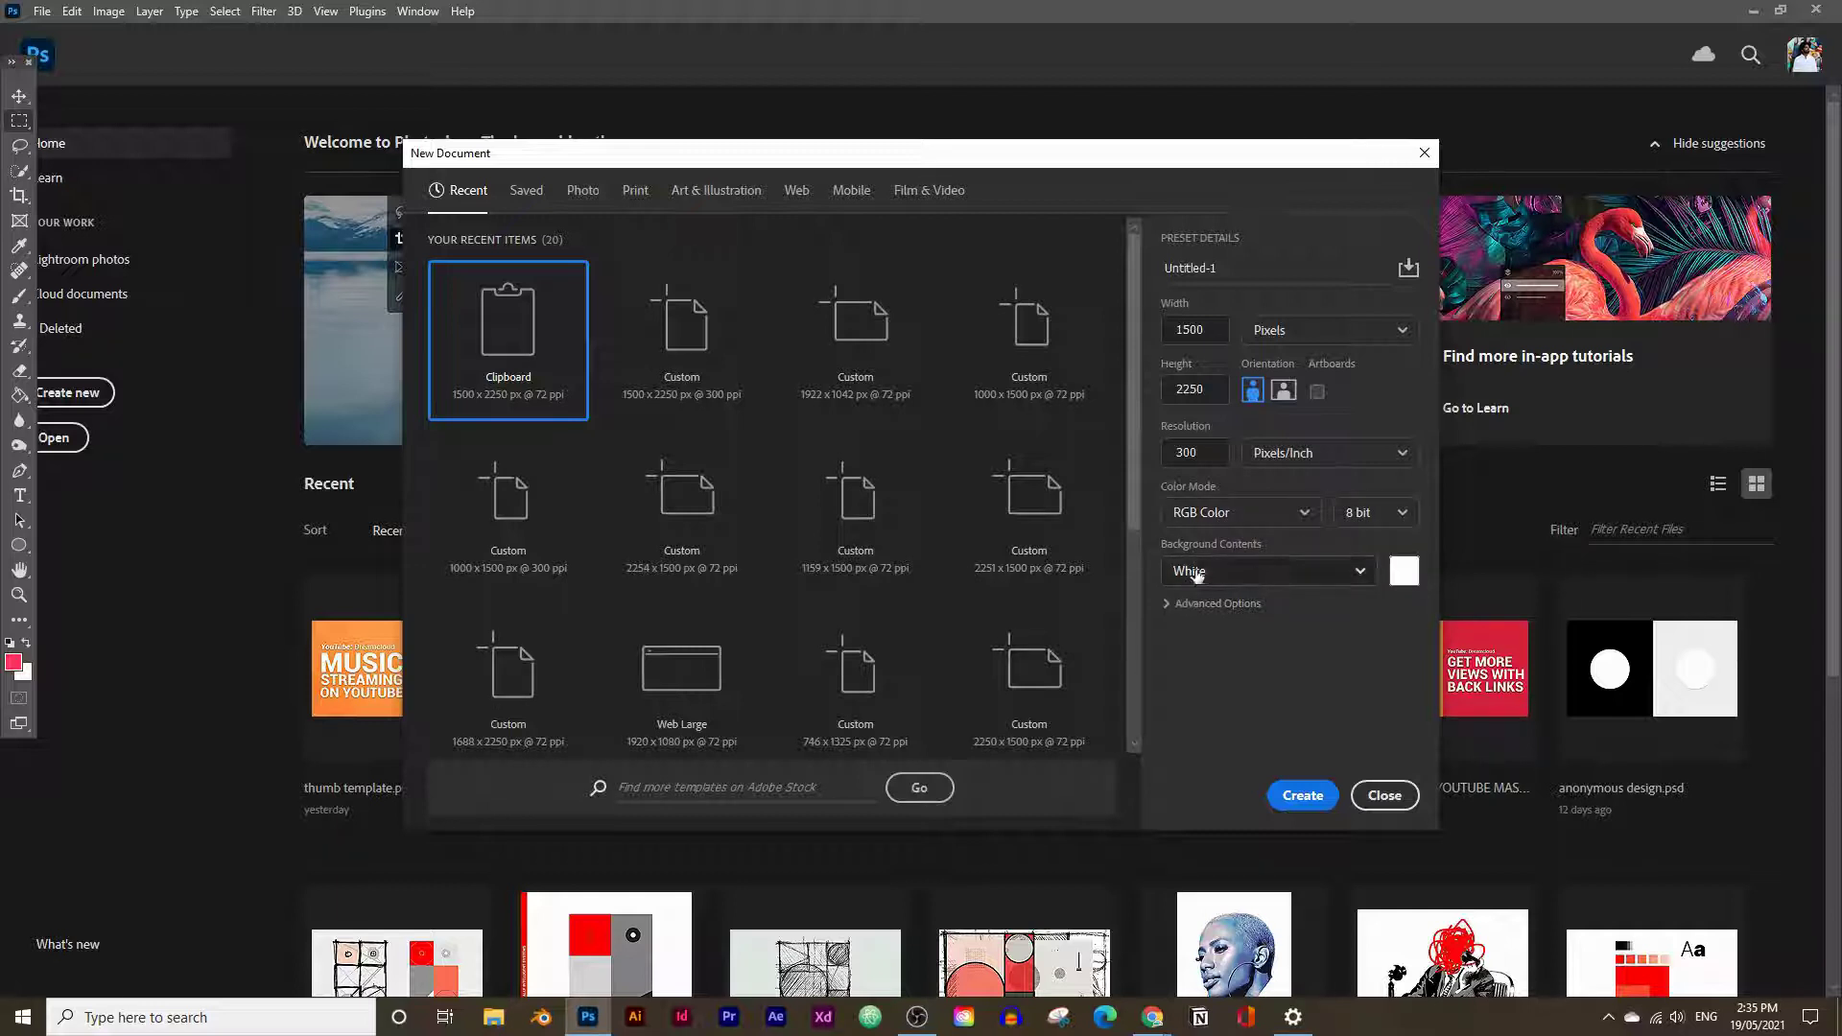
pyautogui.click(1302, 796)
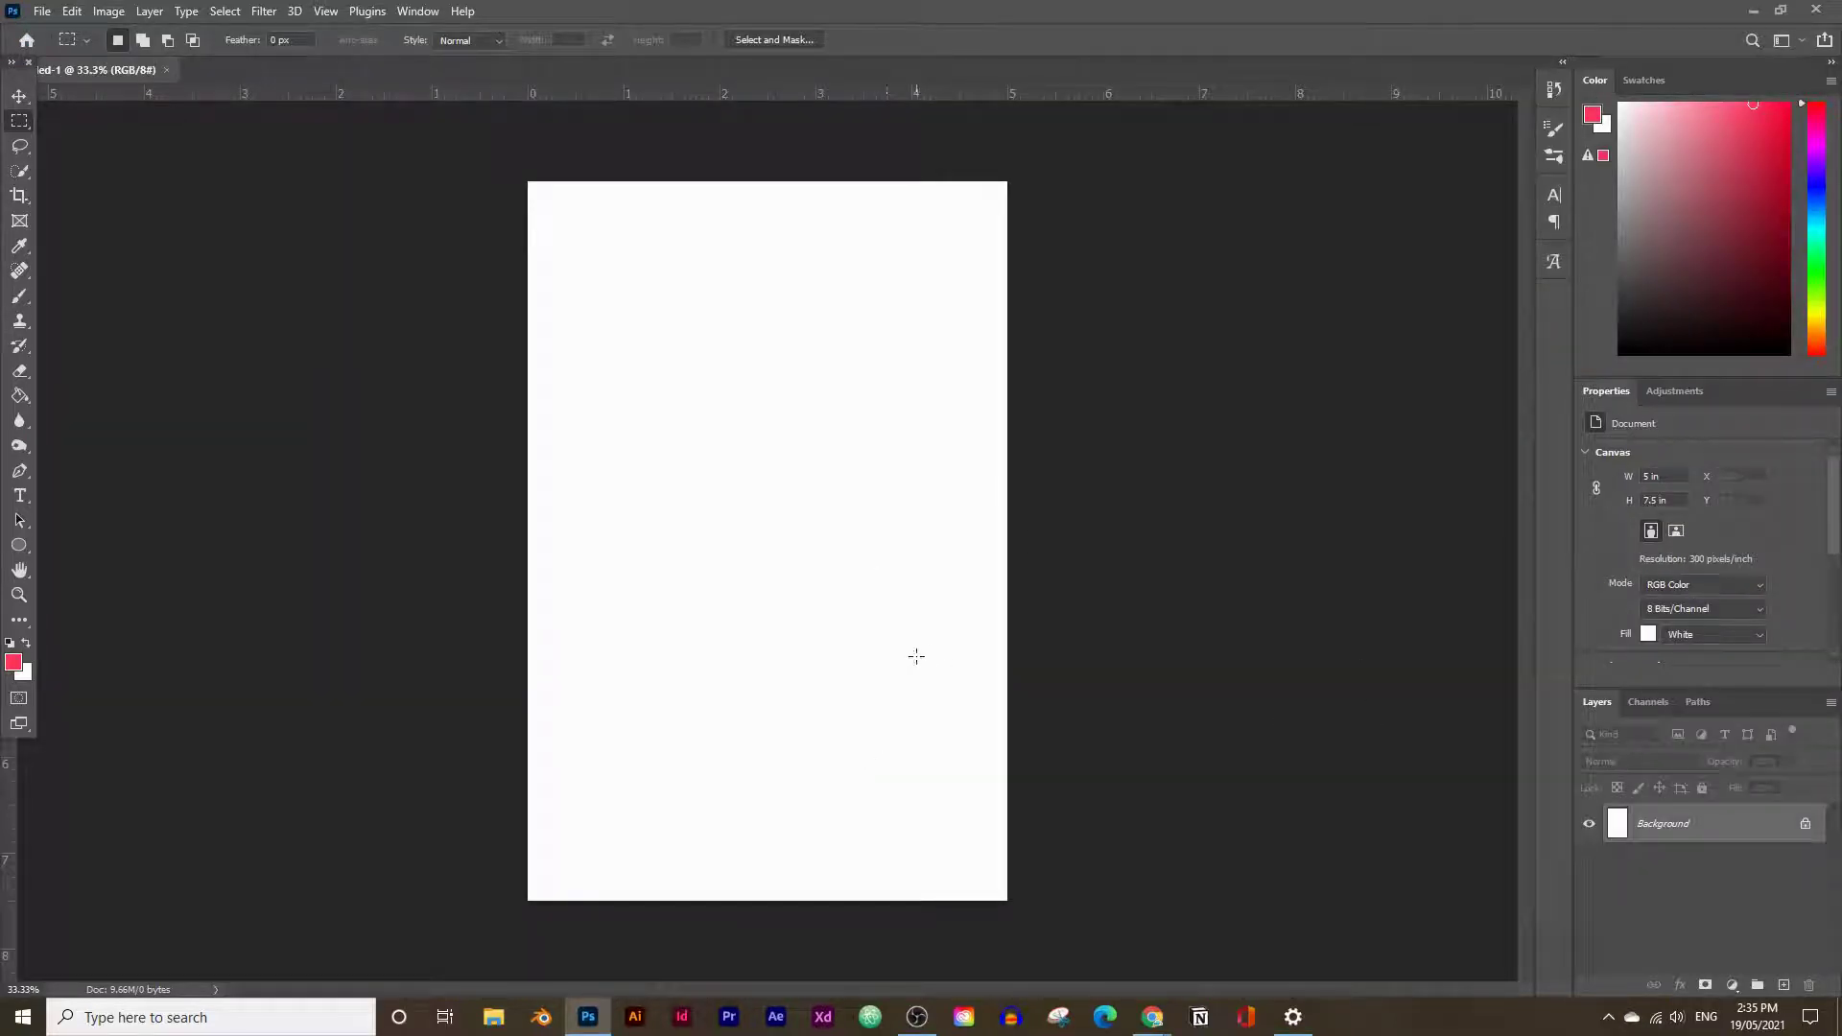
# Paste the copied photo of the man into the blank document as a layer above the background
pyautogui.hotkey('ctrl', 'v')
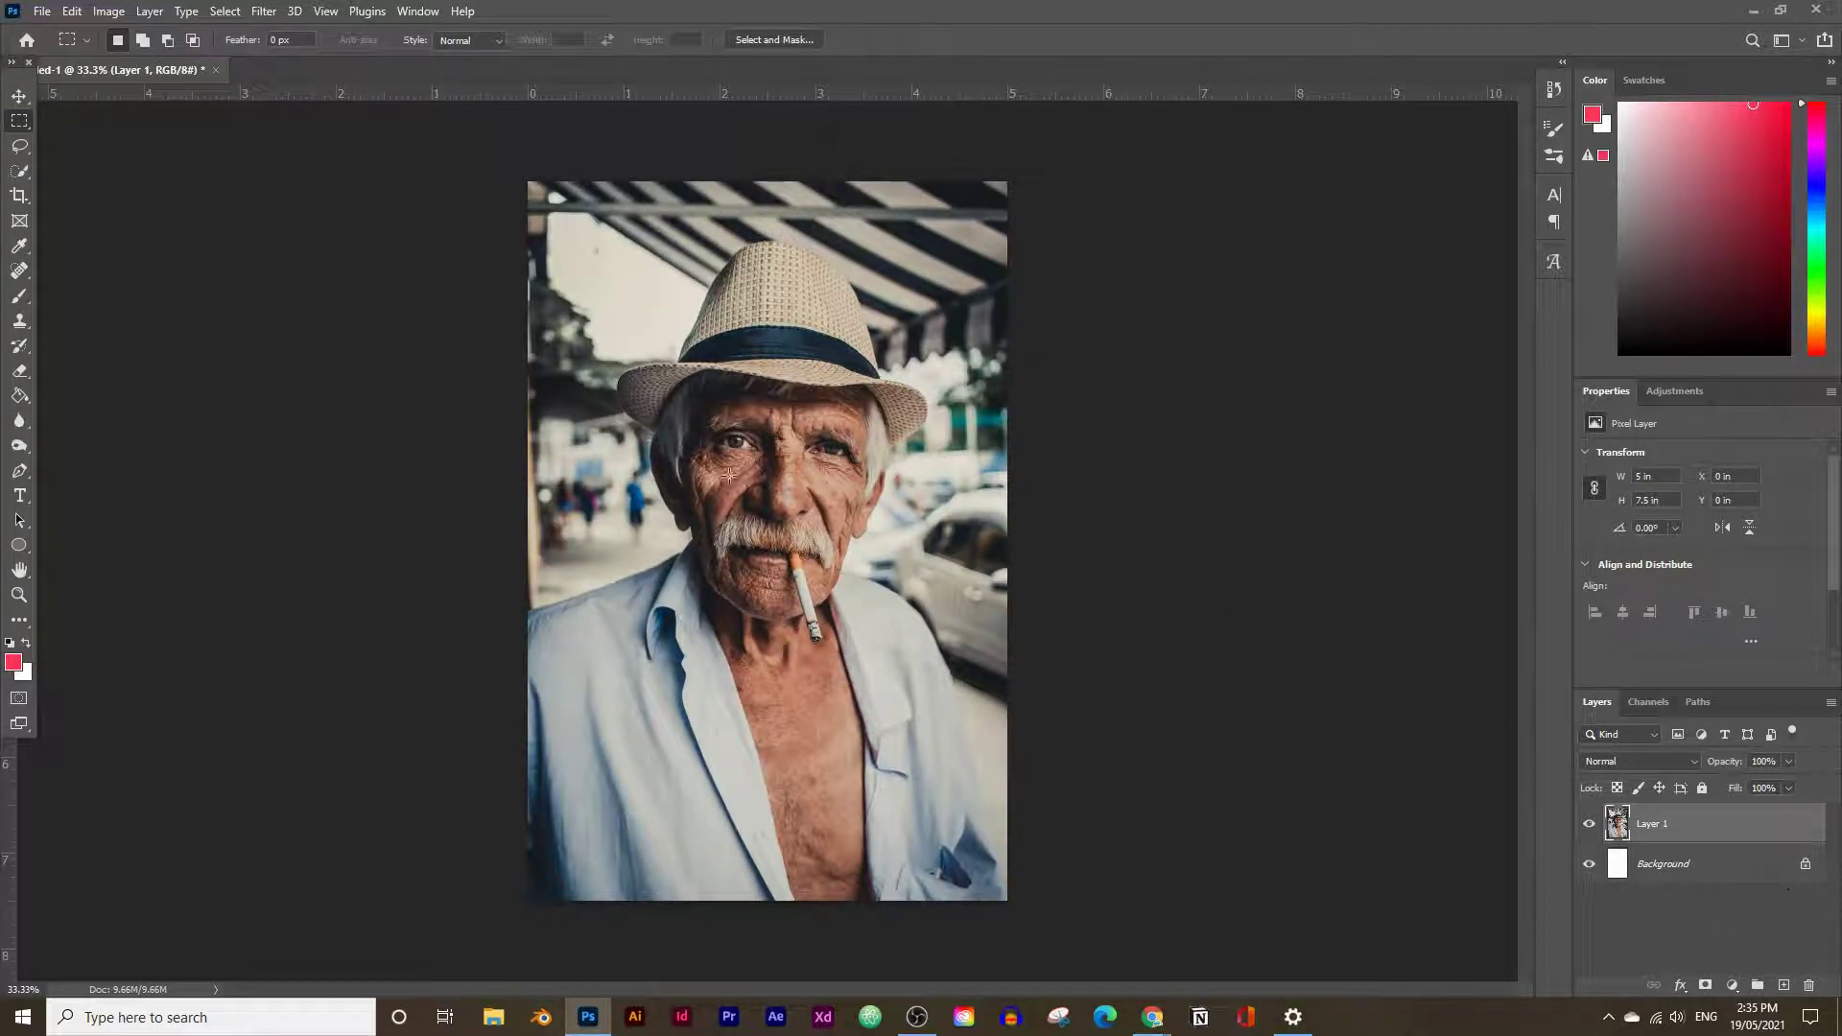
pyautogui.click(417, 11)
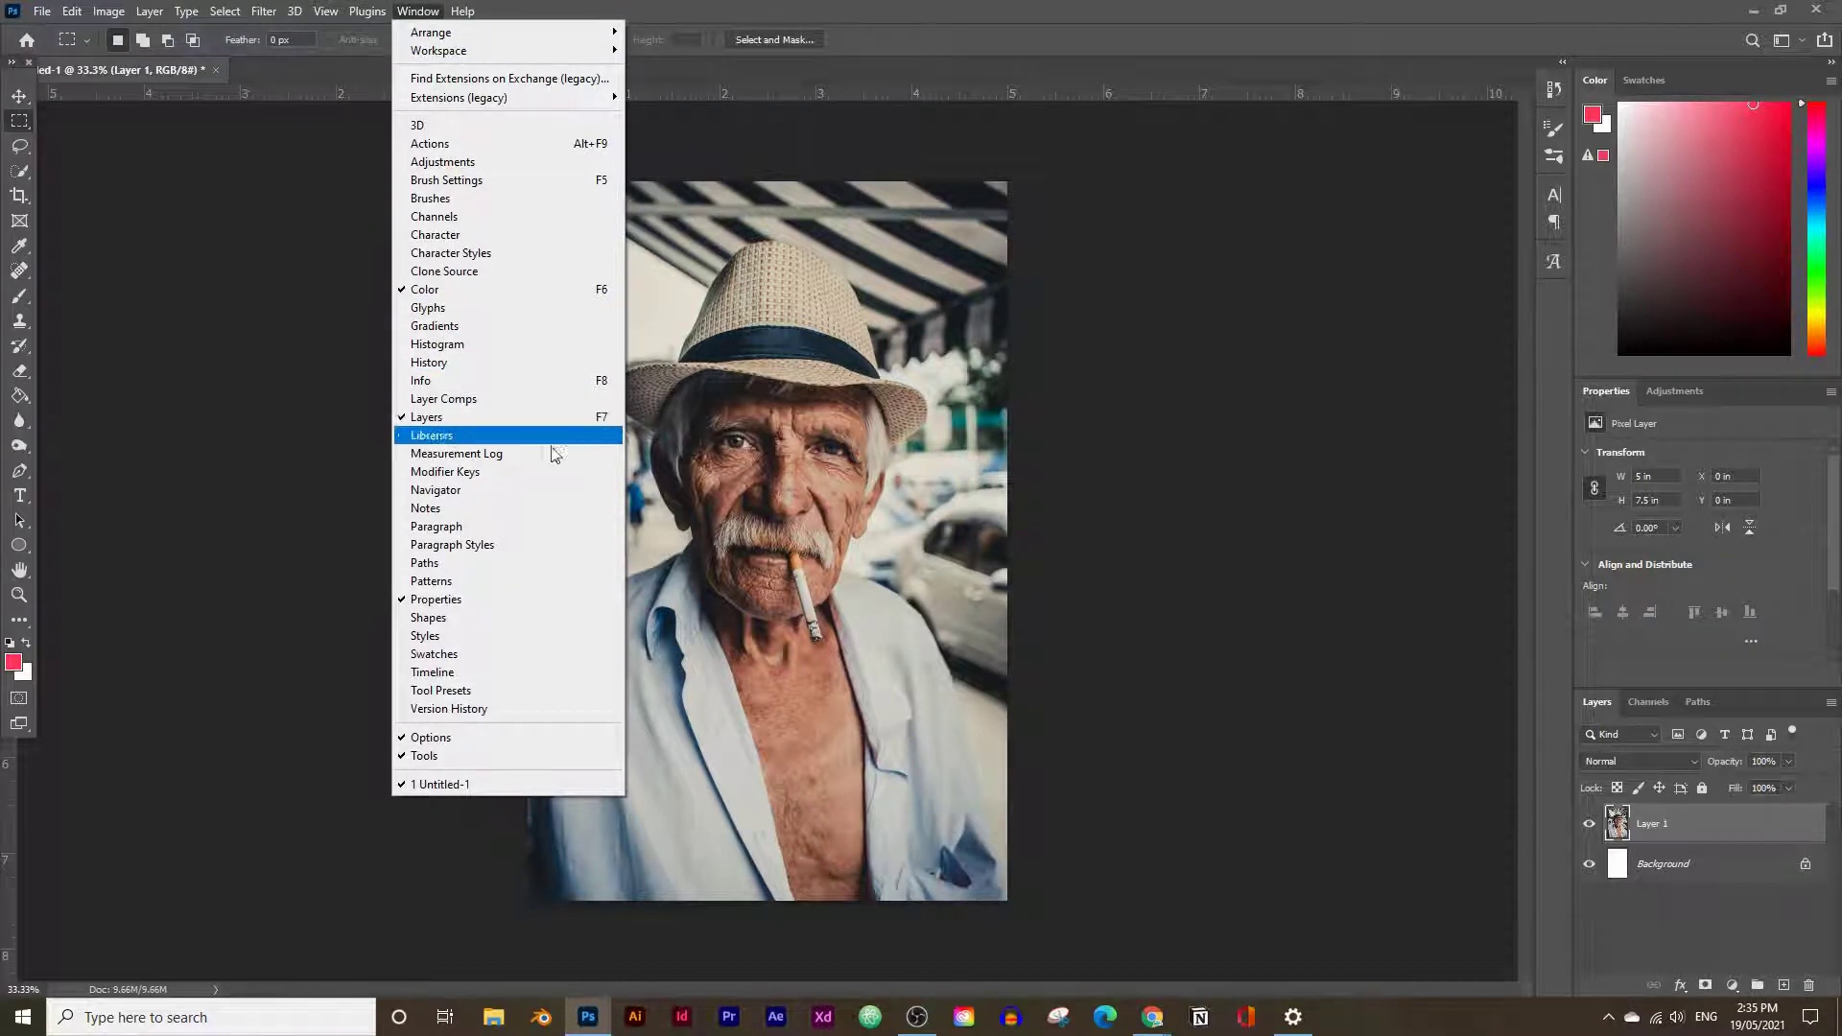
pyautogui.click(1703, 844)
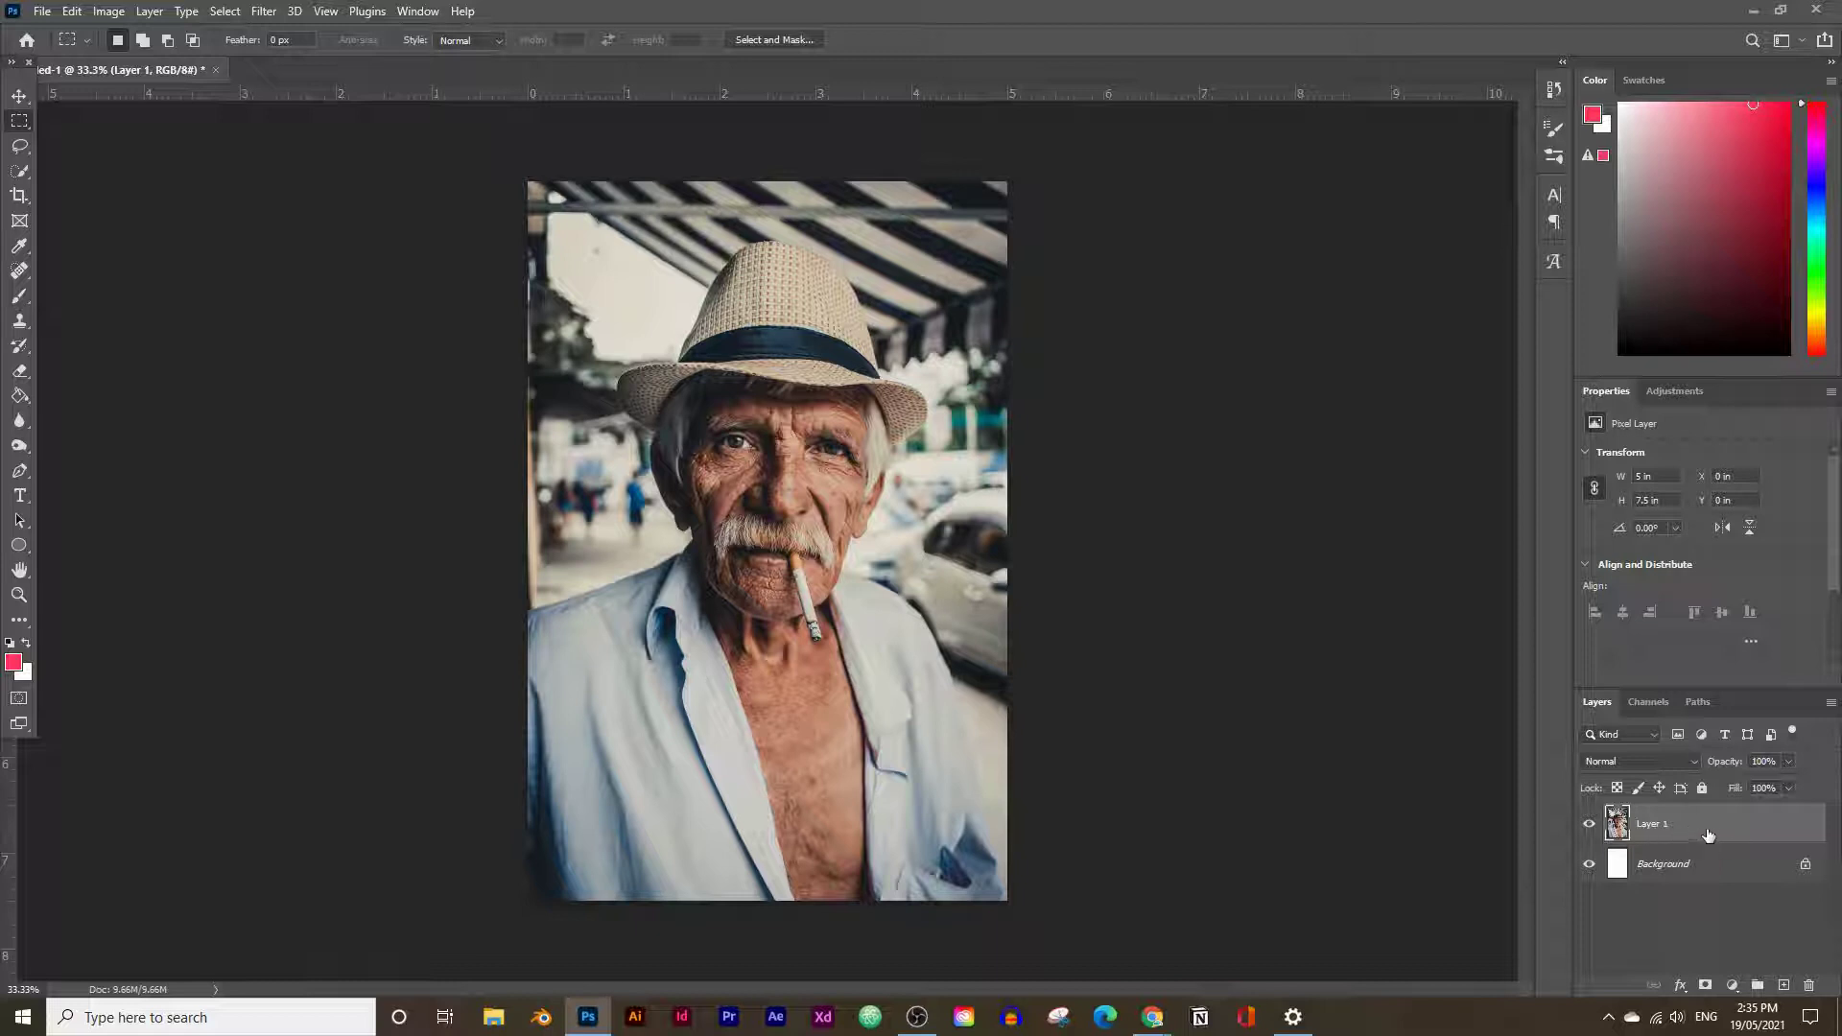
# Select the man in the photo with Select Subject in Select and Mask, and accept the selection
pyautogui.rightClick(16, 127)
pyautogui.click(16, 132)
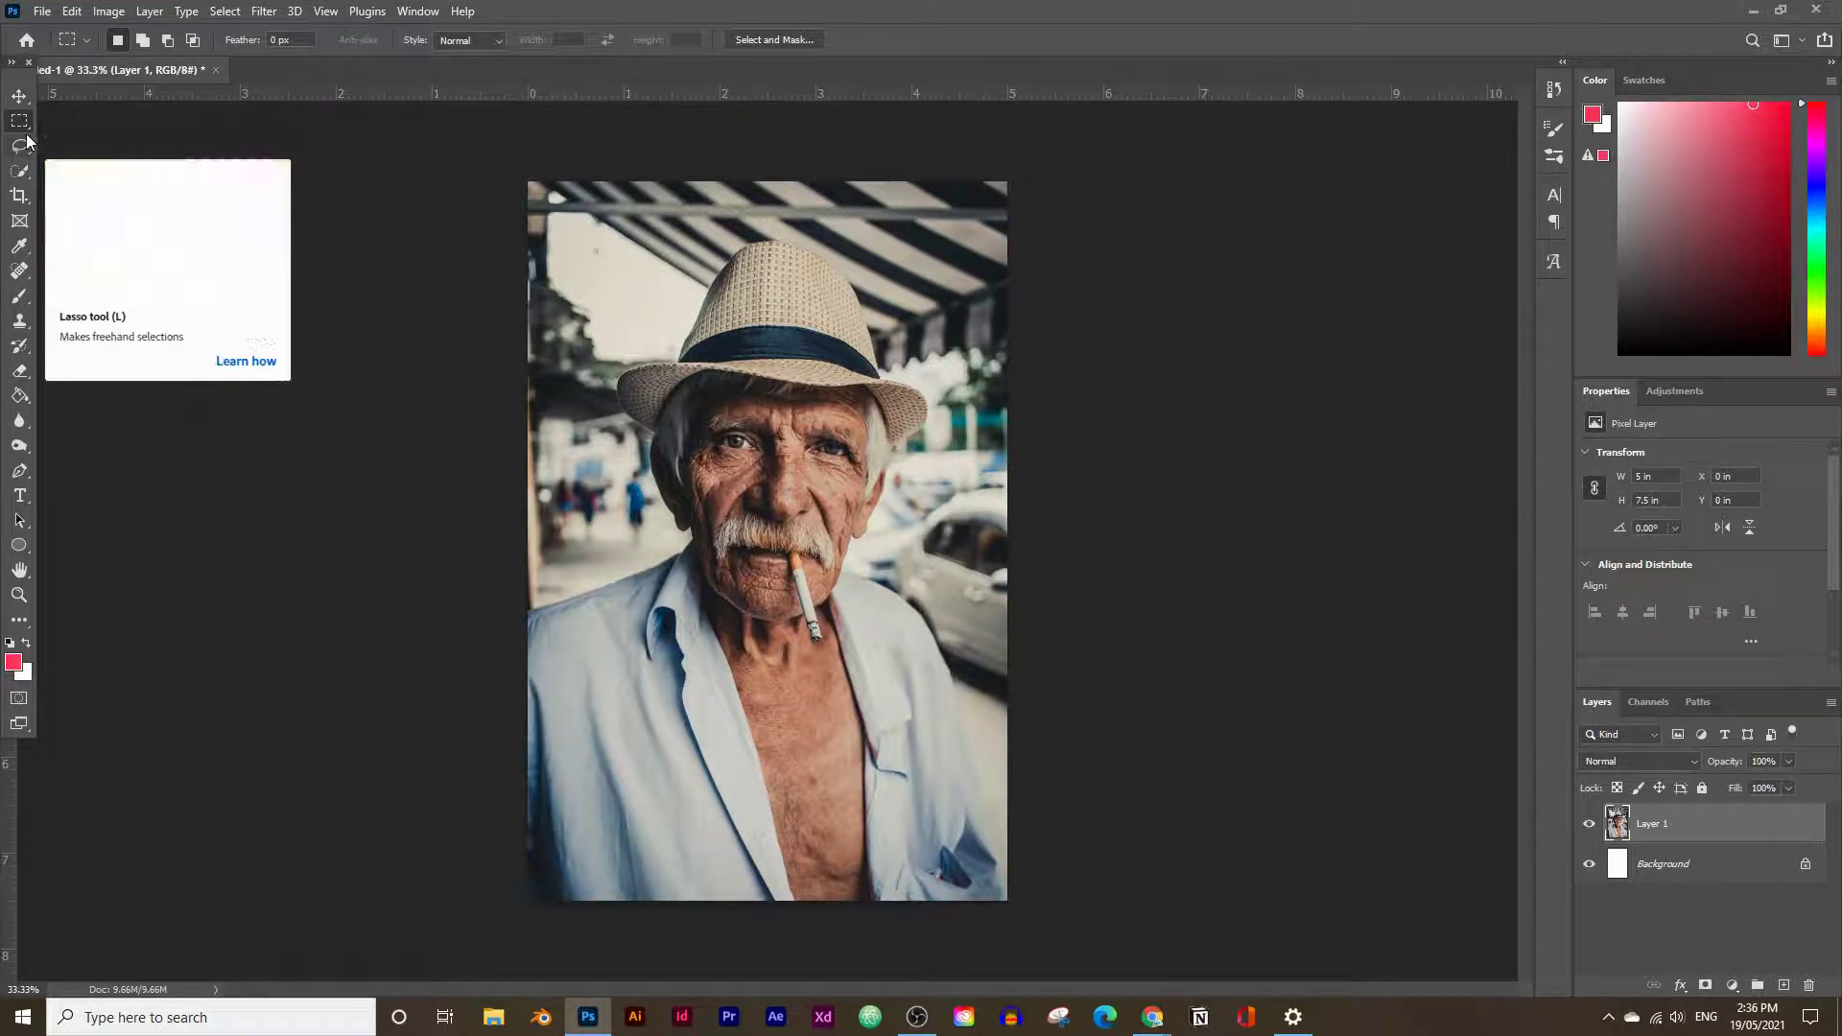
pyautogui.click(759, 45)
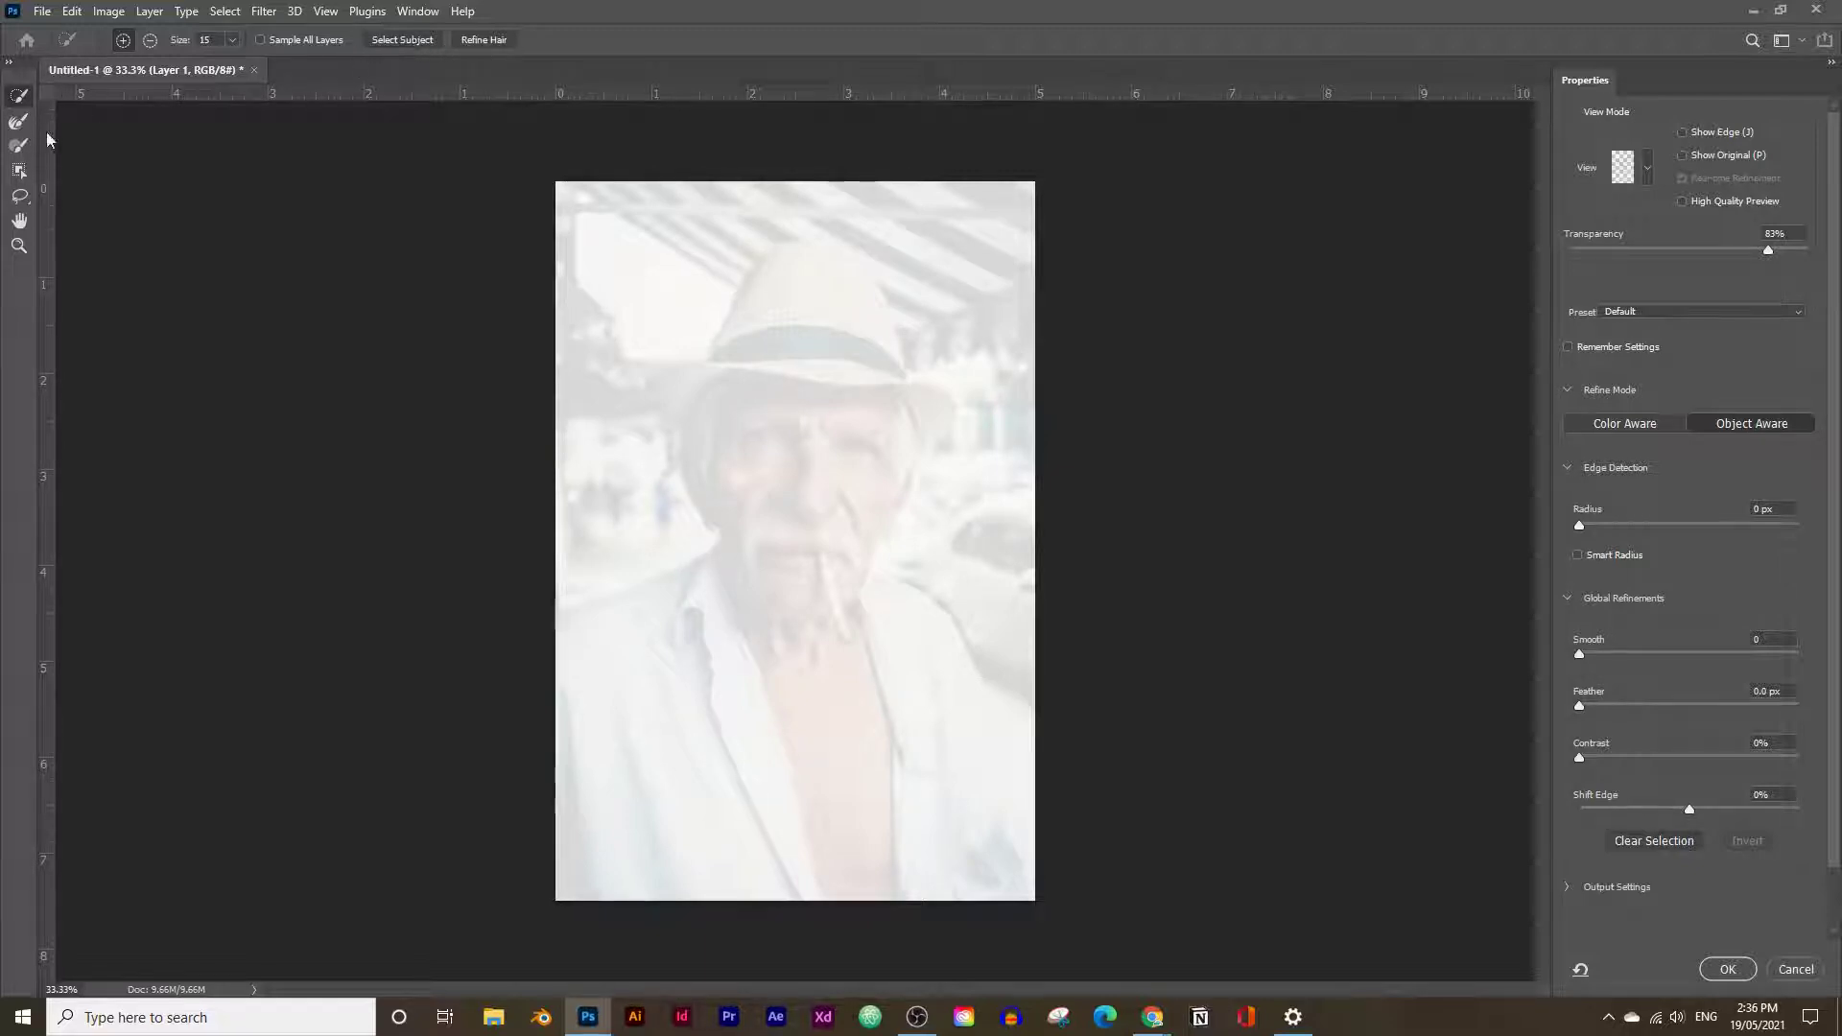
pyautogui.click(21, 146)
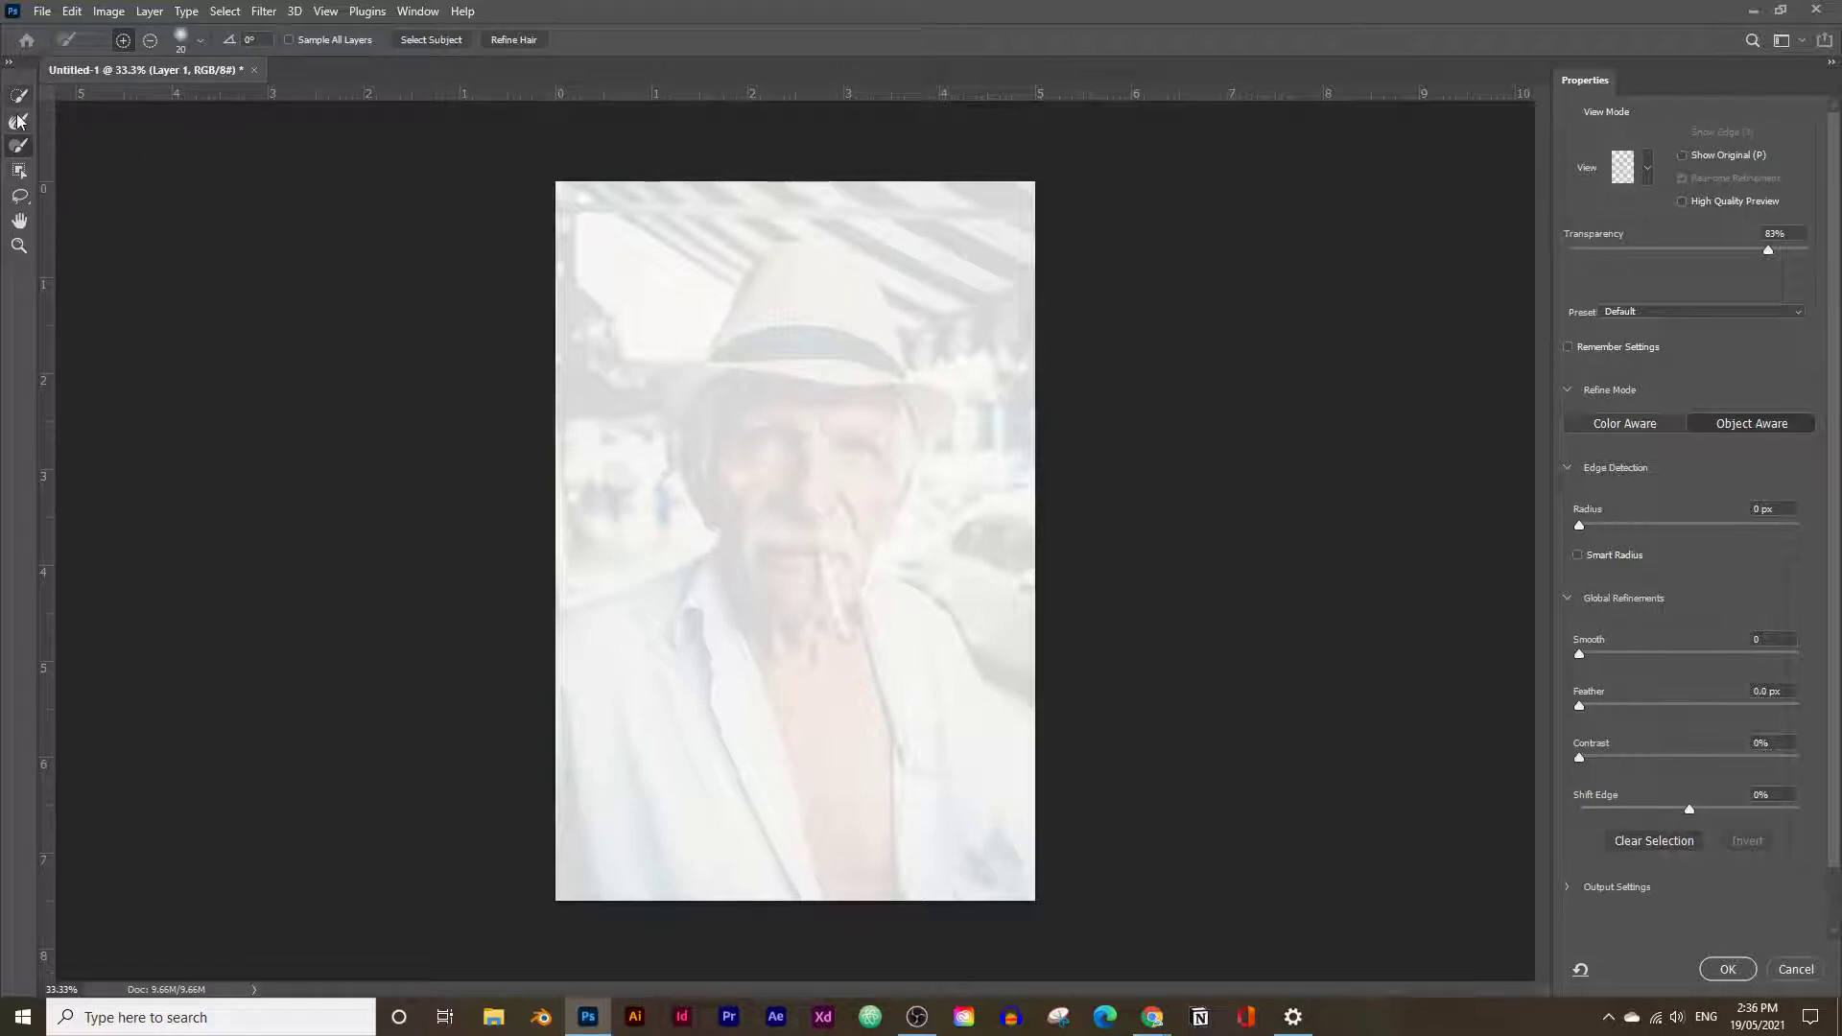
pyautogui.click(421, 43)
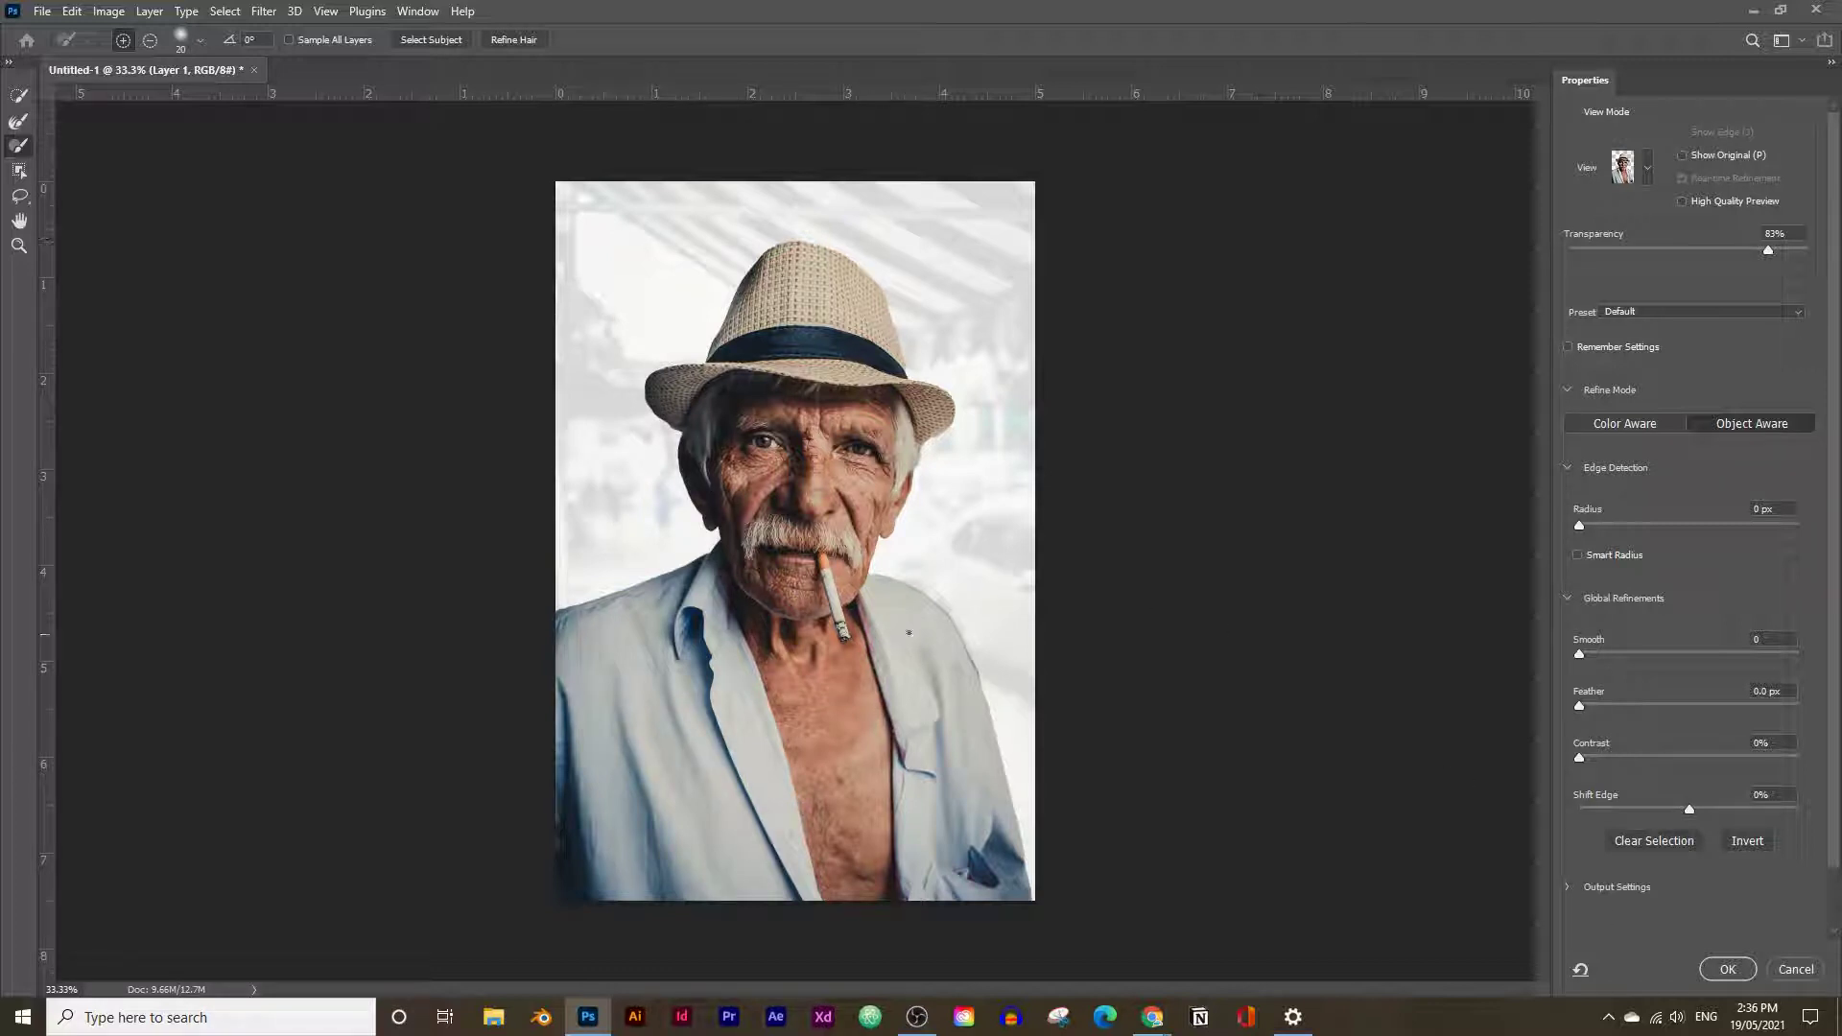
pyautogui.click(1729, 970)
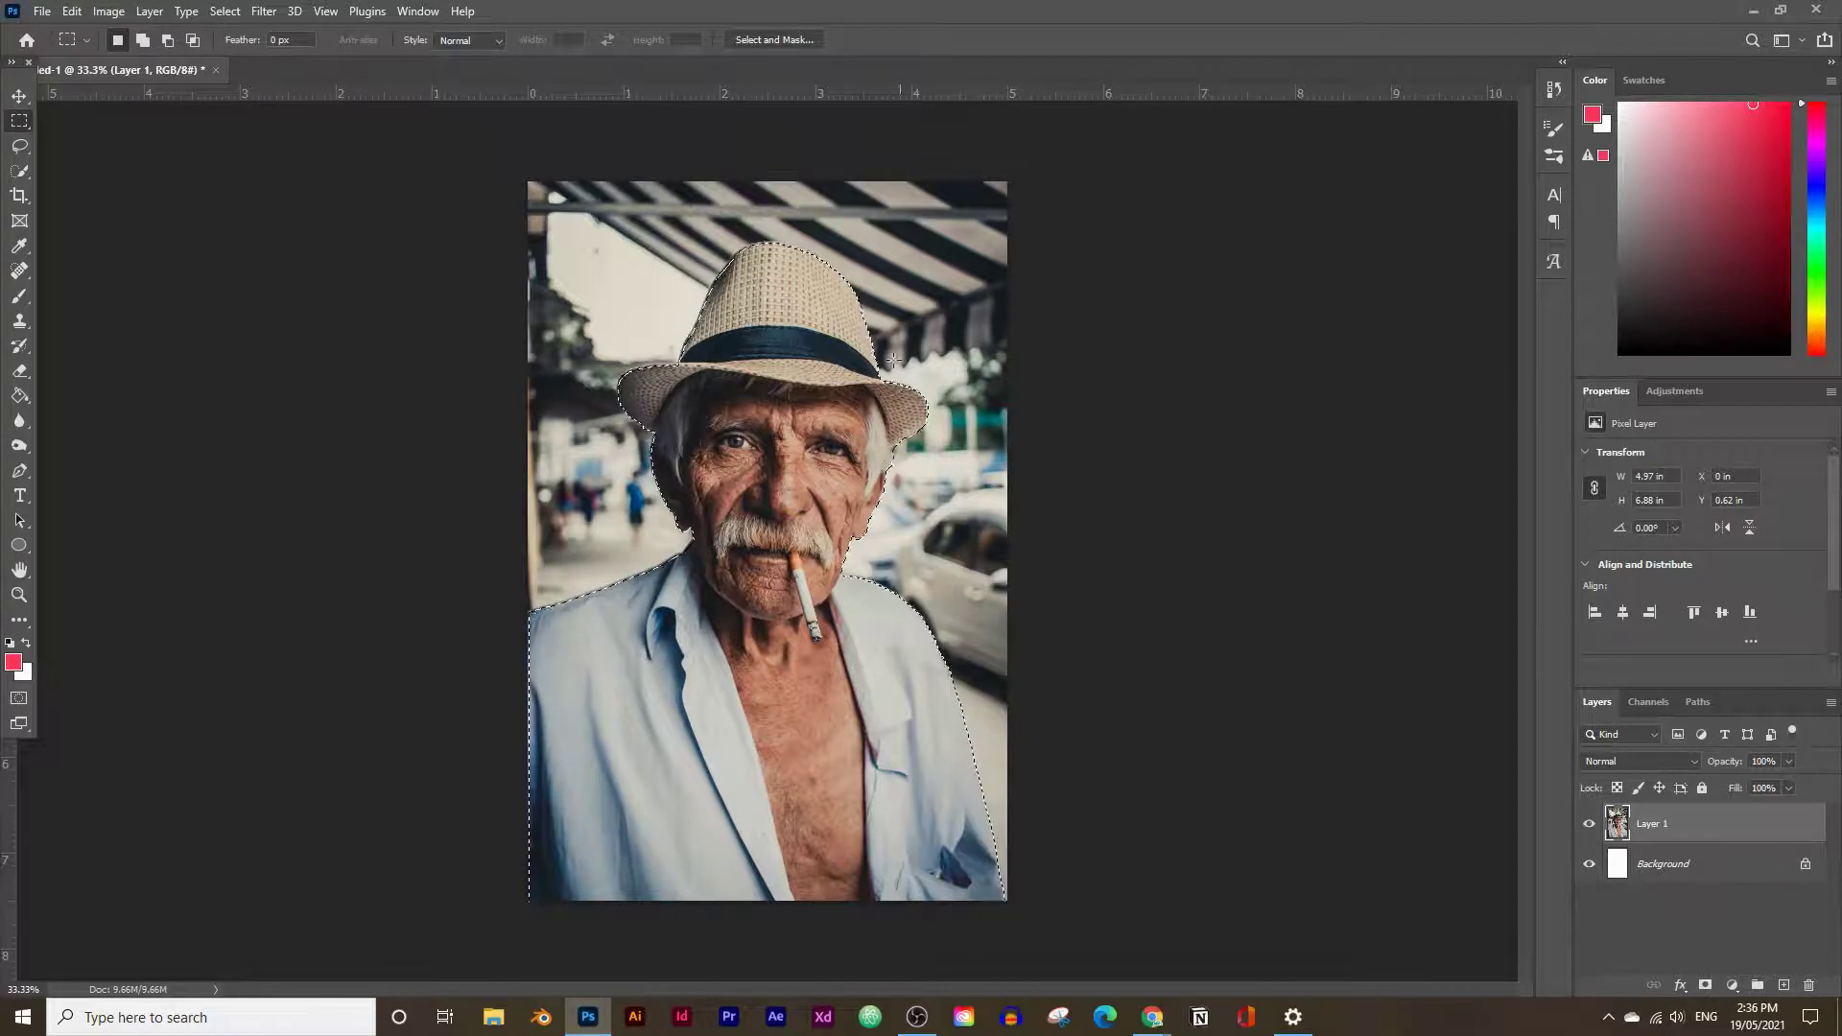
# Invert the selection to delete the photo's background around the man, and clear the selection
pyautogui.click(219, 12)
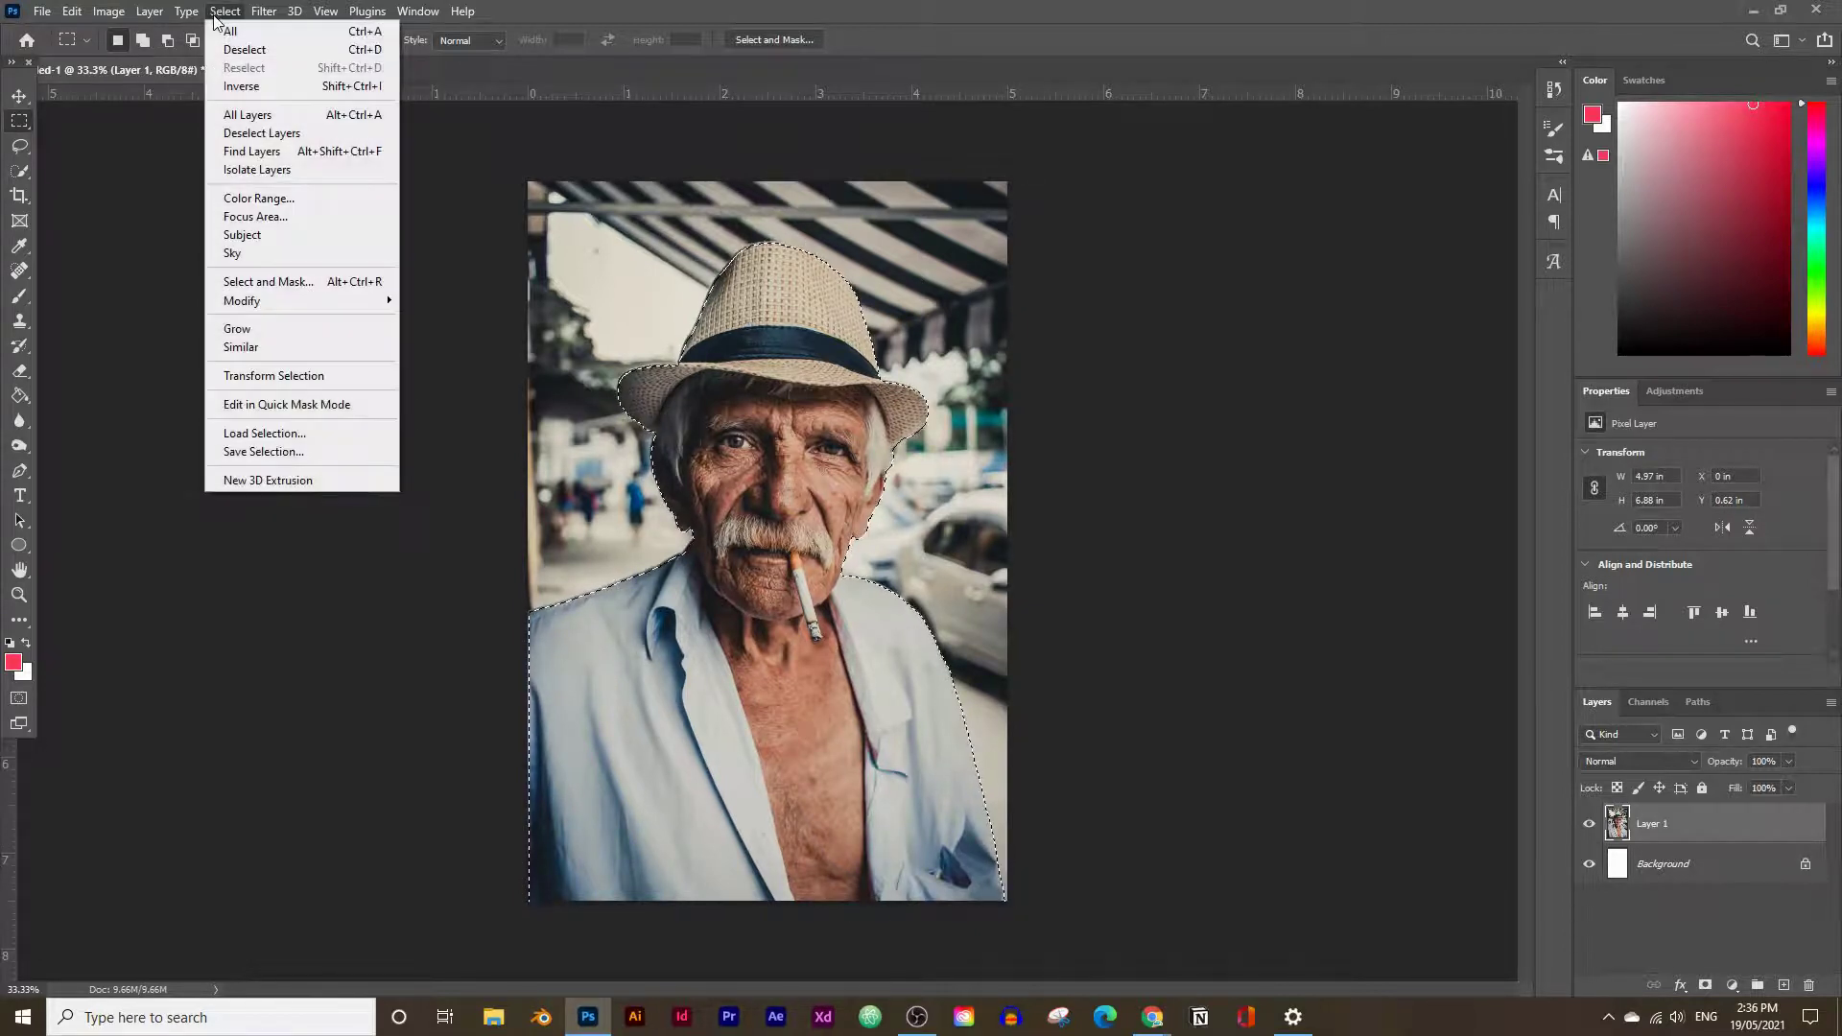
pyautogui.click(246, 94)
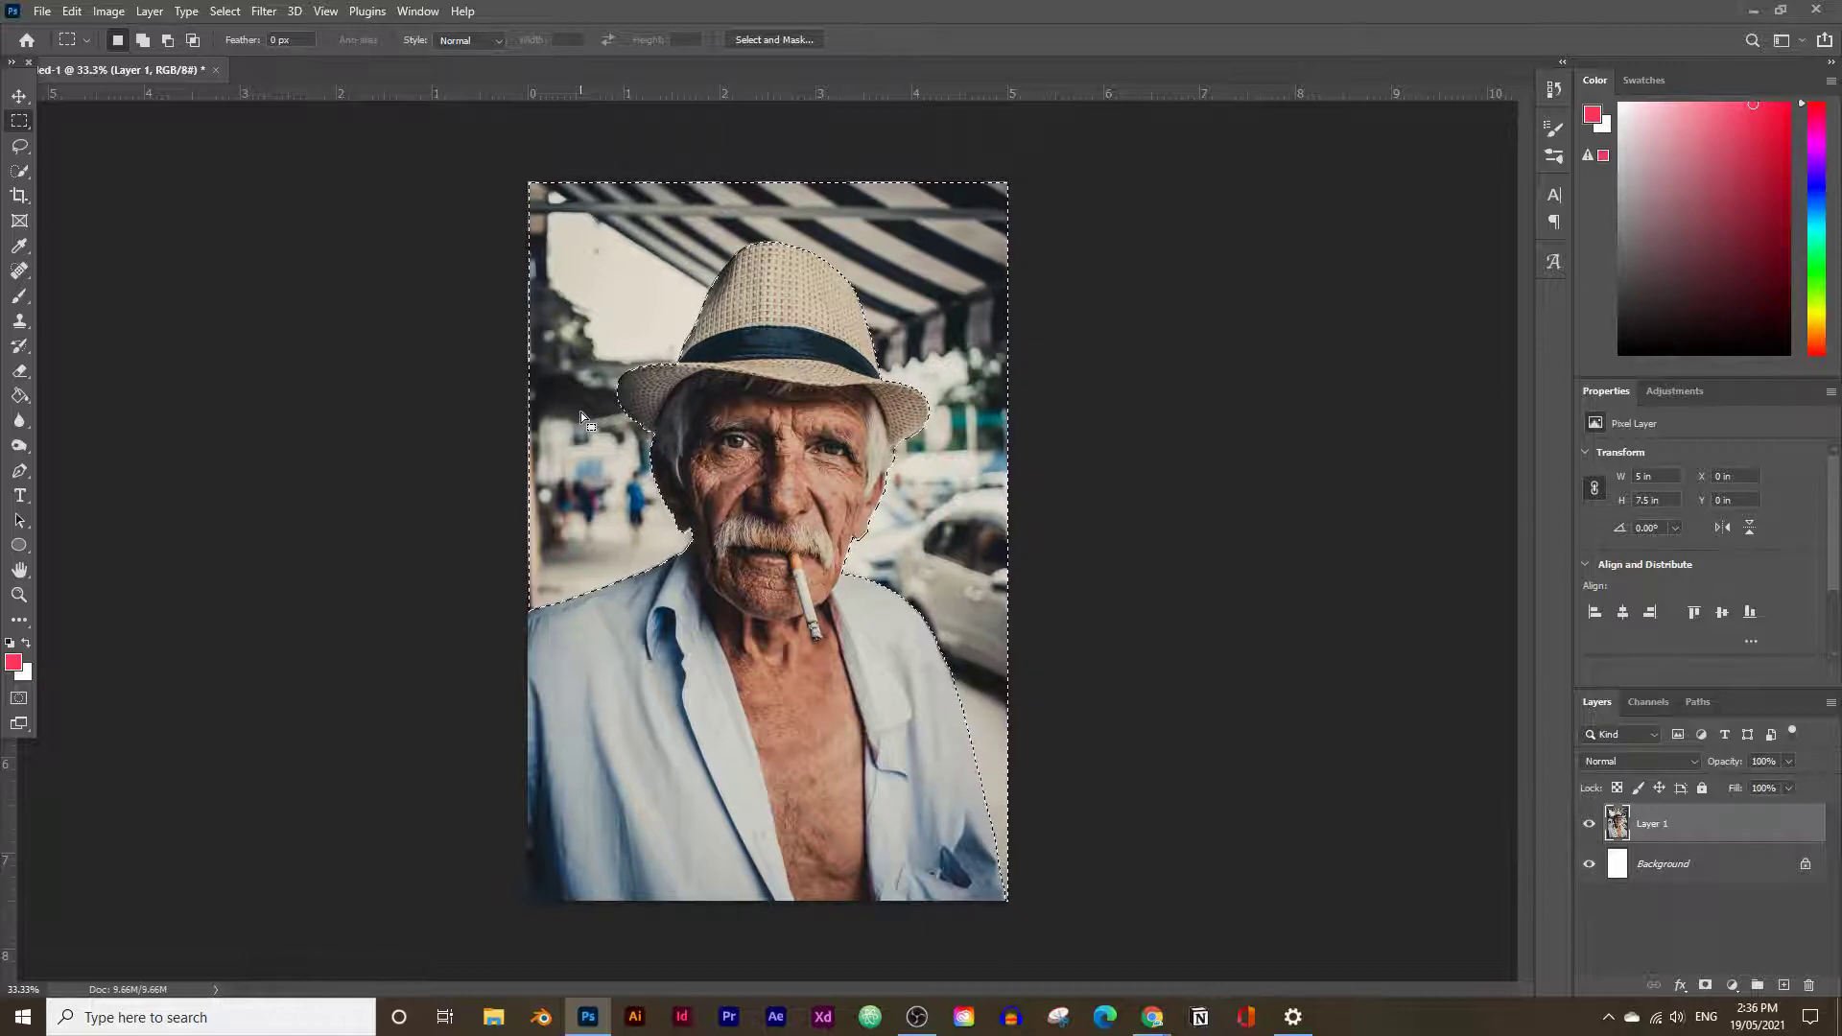
pyautogui.press('Delete')
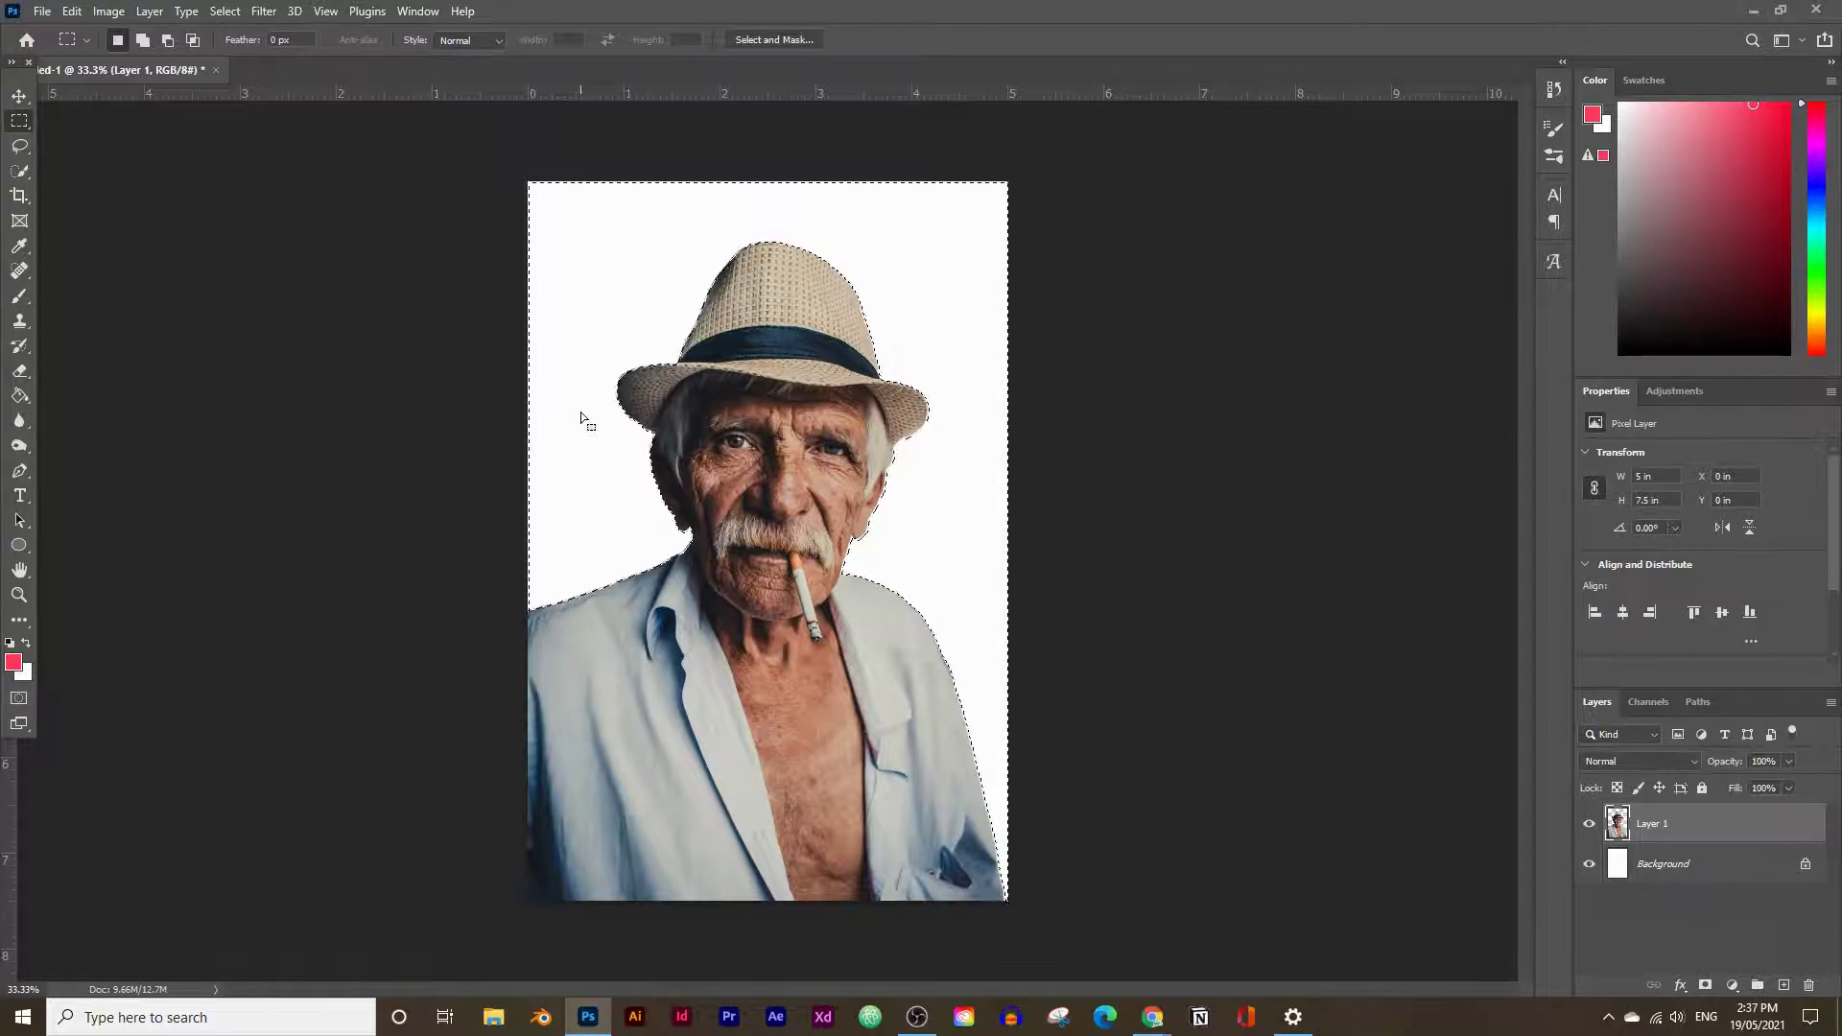
pyautogui.hotkey('ctrl', 'd')
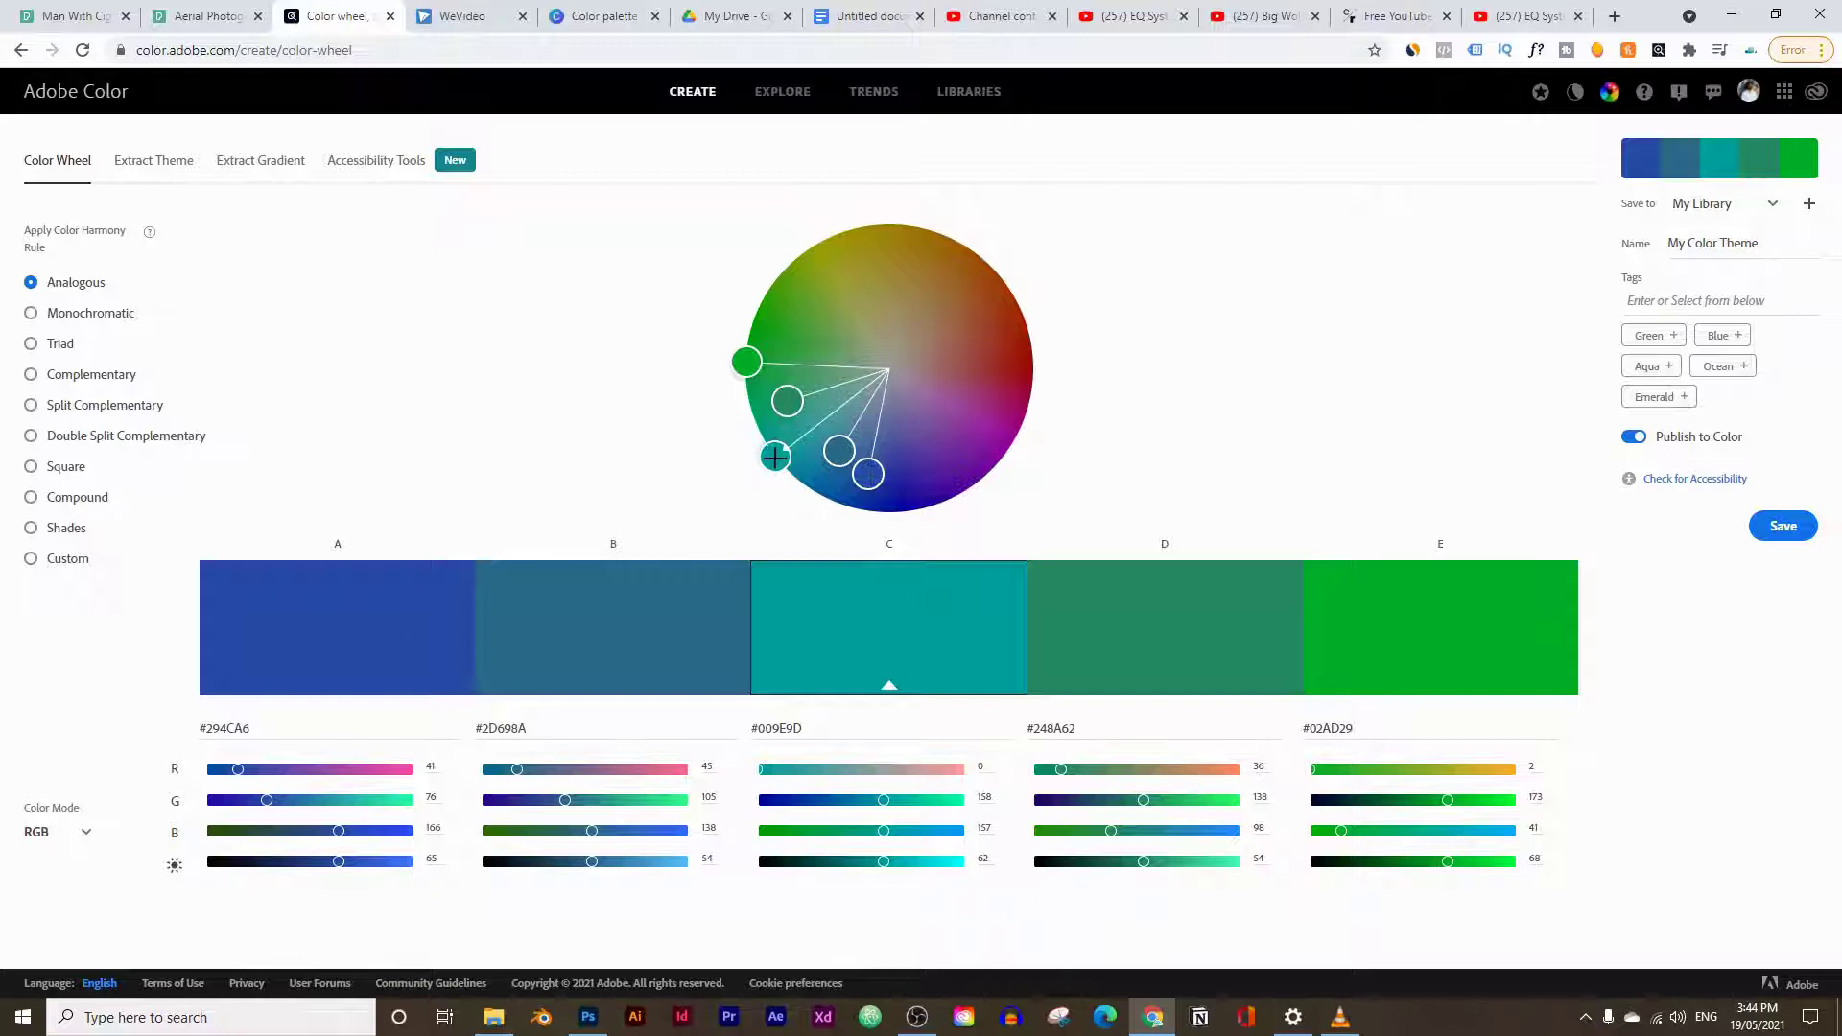
# On the Adobe Color wheel, set the analogous palette's base colour to dark red #9E000D and colour D to purple #8A0878
pyautogui.moveTo(782, 462); pyautogui.dragTo(1043, 376)
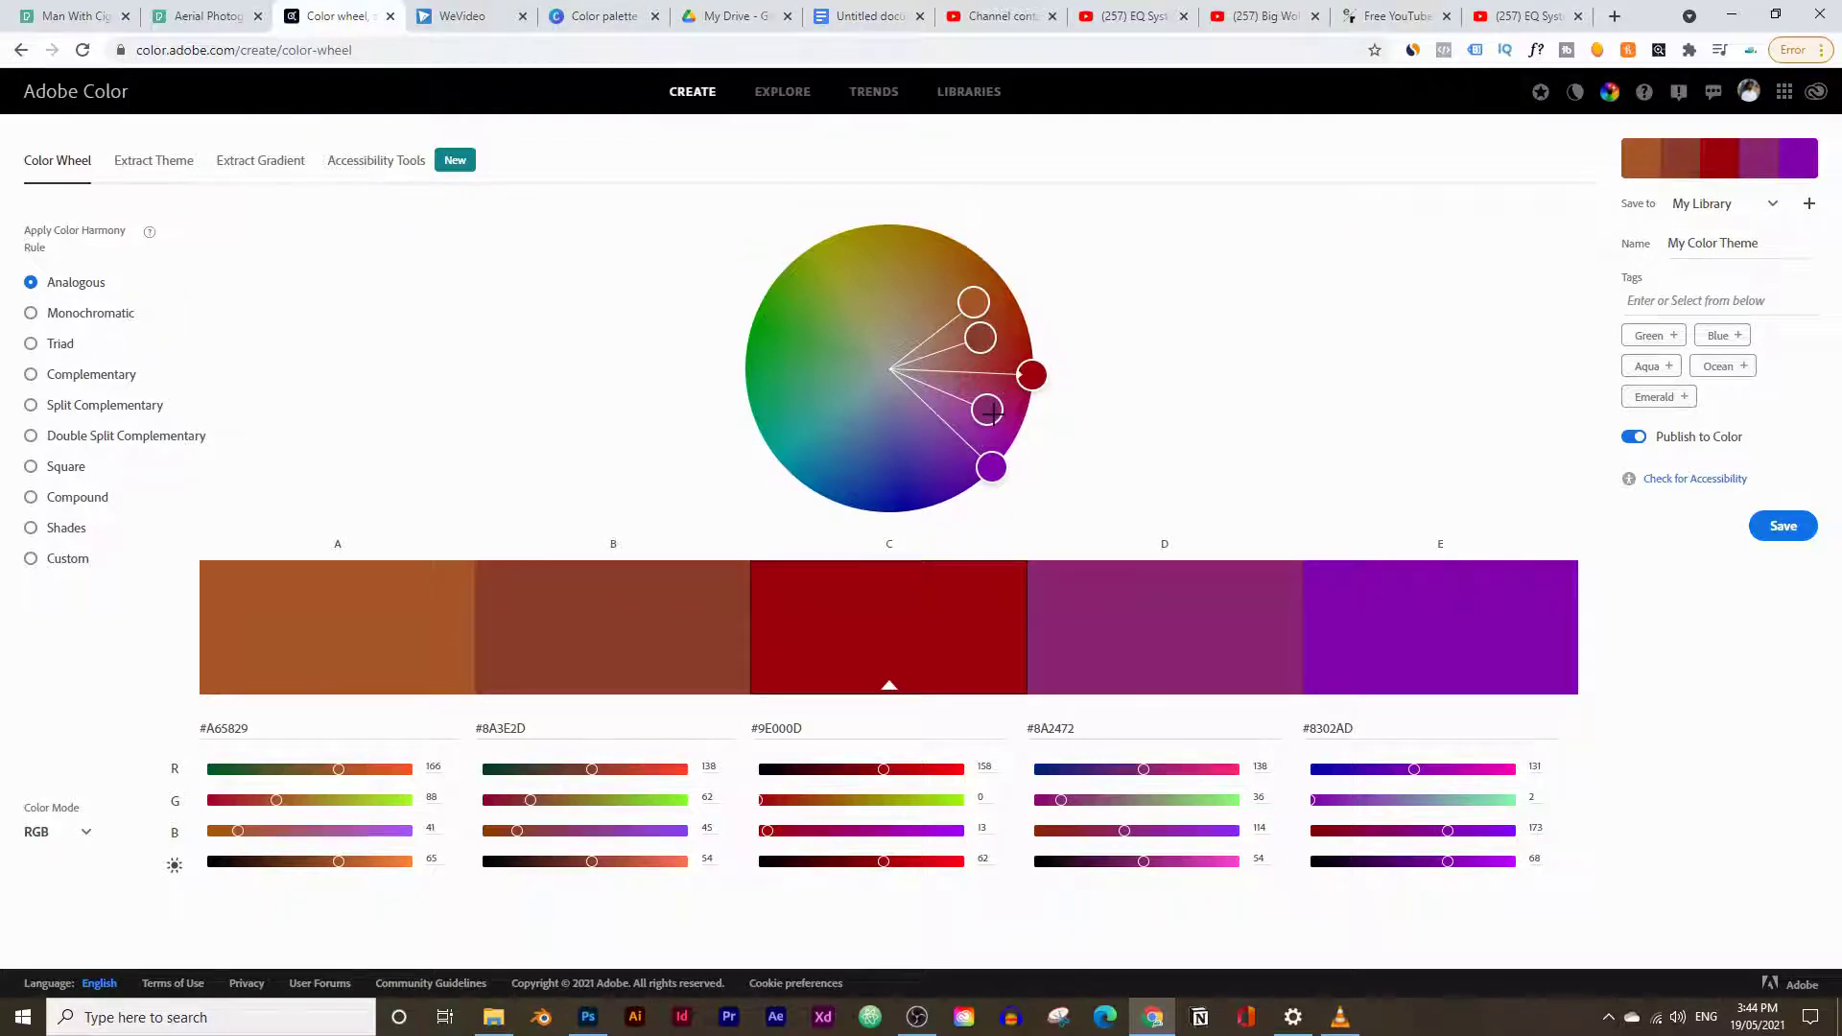
pyautogui.moveTo(994, 411); pyautogui.dragTo(939, 478)
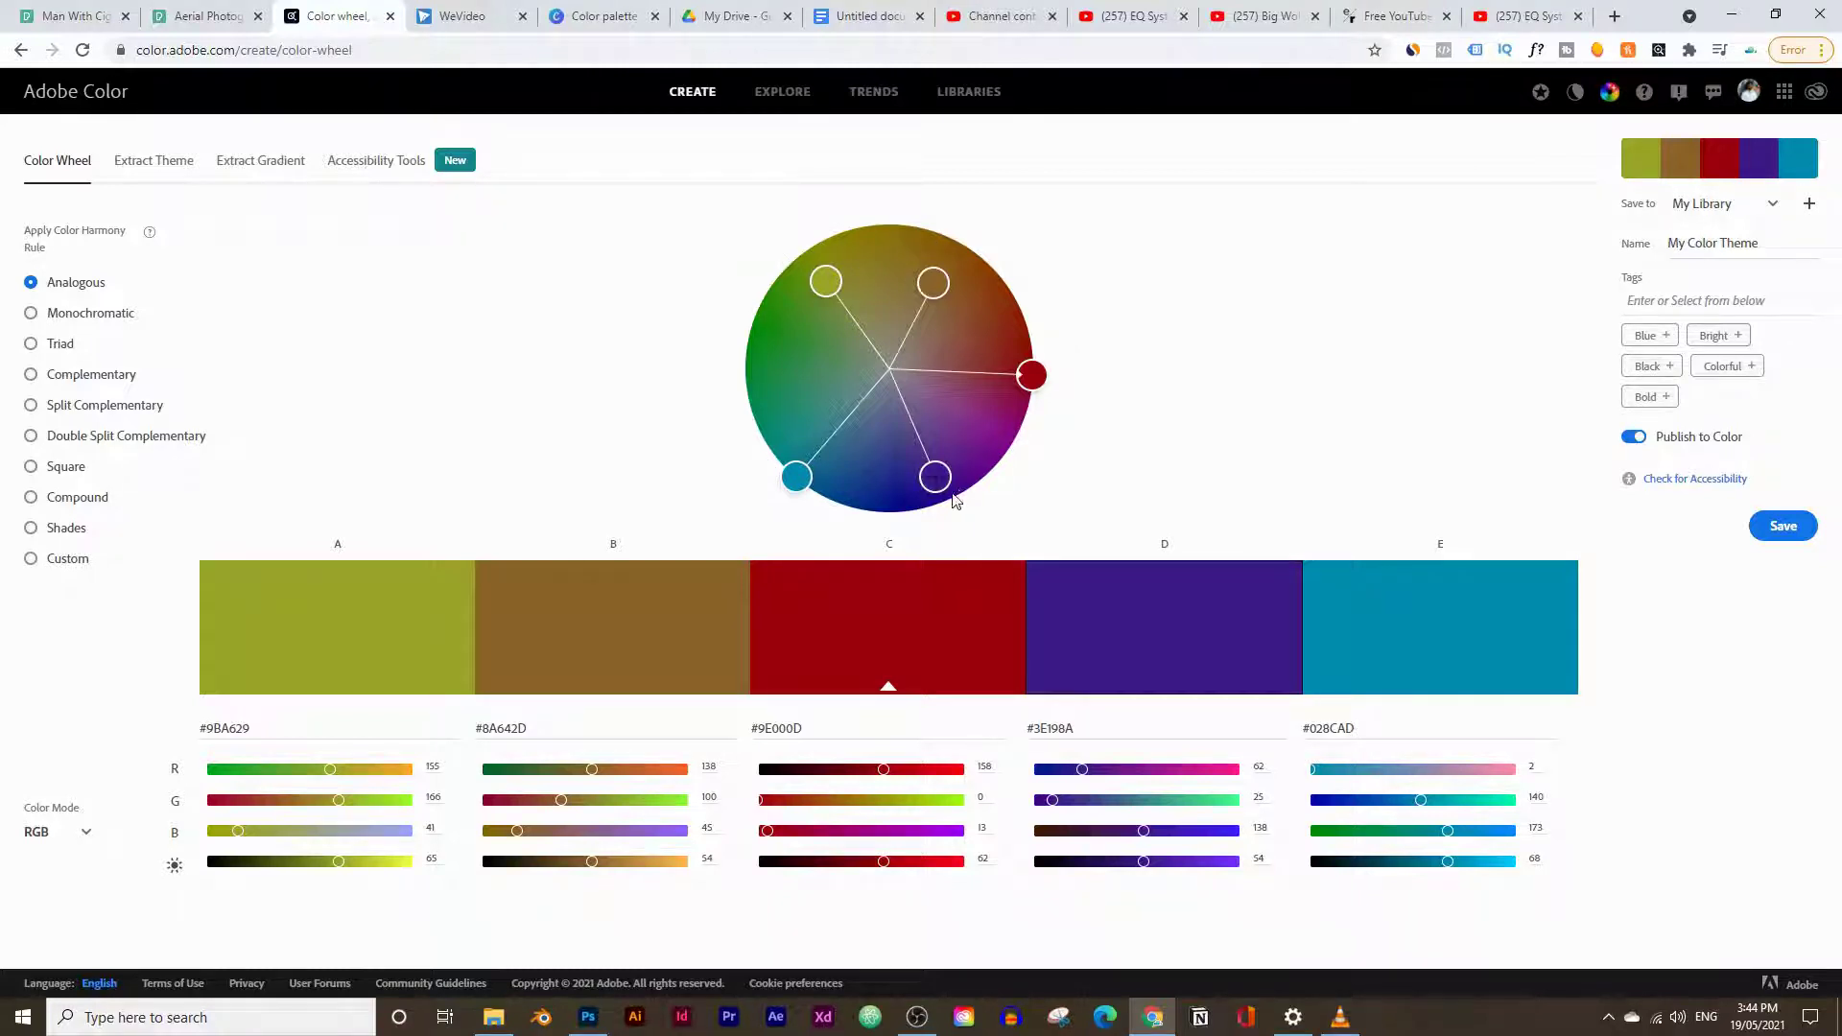
pyautogui.moveTo(943, 477); pyautogui.dragTo(1020, 427)
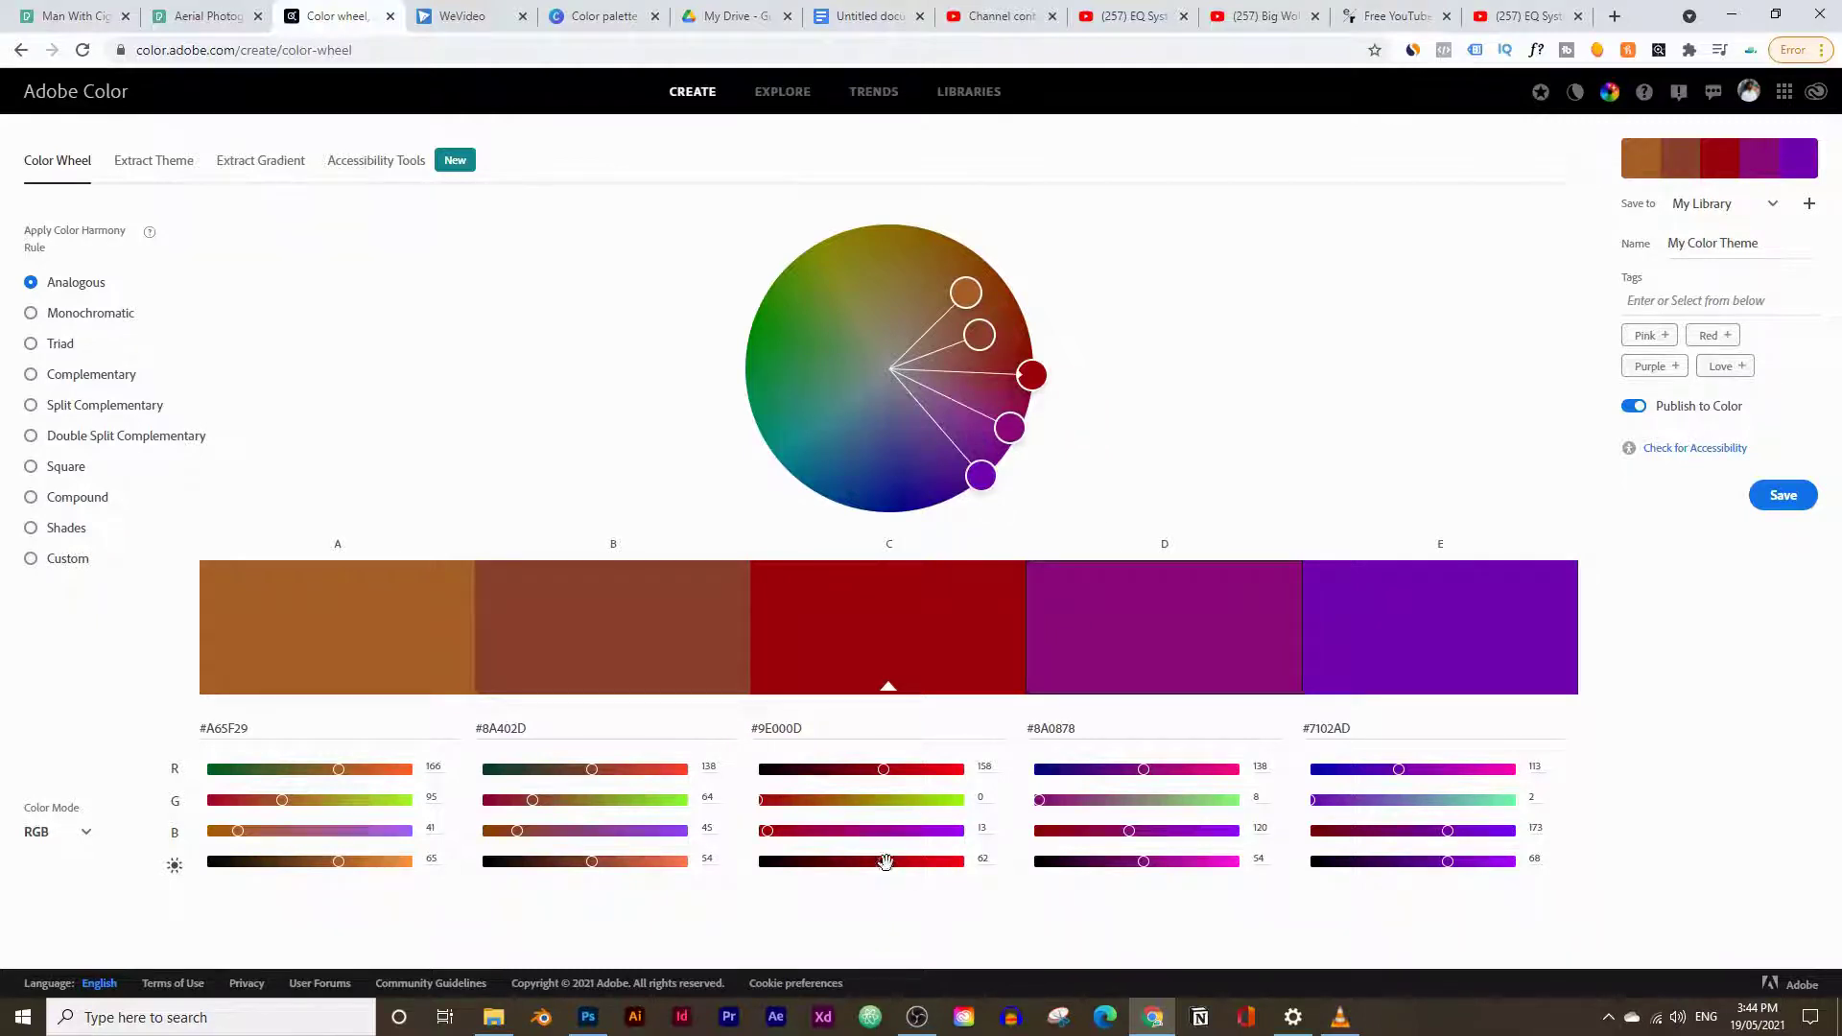
# Fine-tune the palette's brightness and saturation to #9E7D6D, #85382C, #990017, #852070 and #8100A8
pyautogui.moveTo(884, 862); pyautogui.dragTo(944, 887)
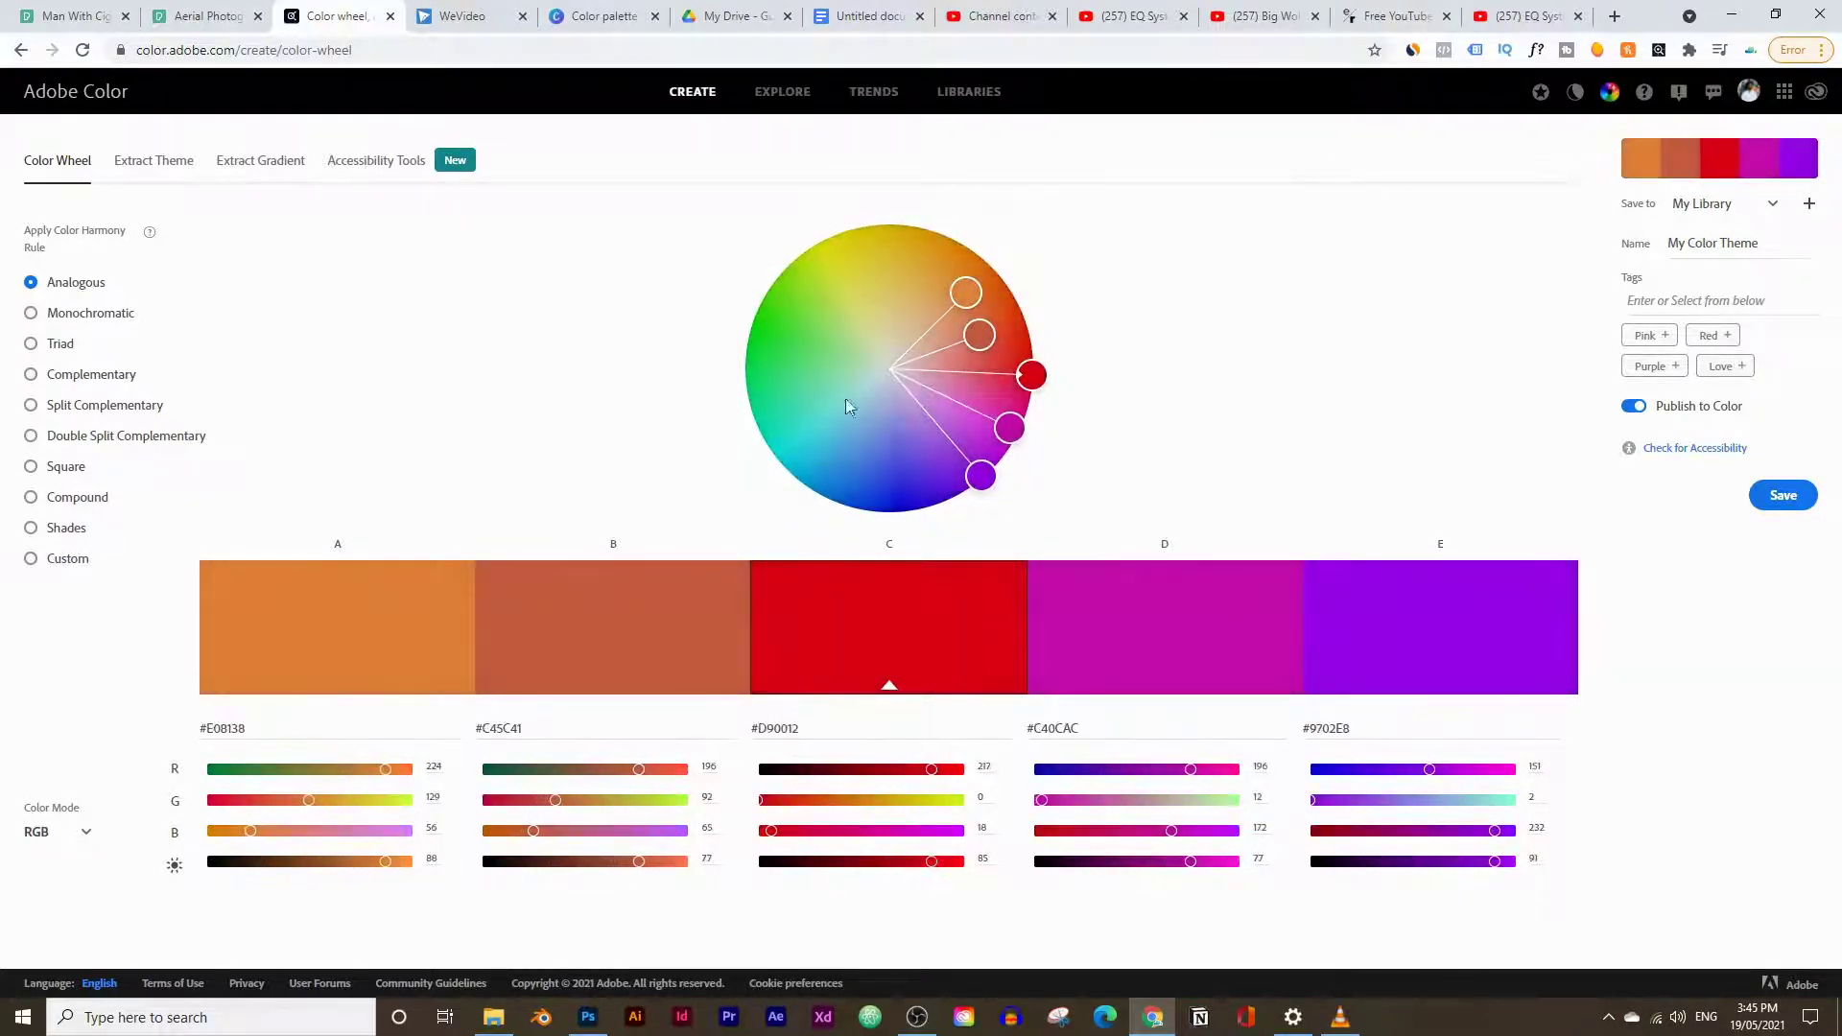
pyautogui.moveTo(932, 861); pyautogui.dragTo(870, 864)
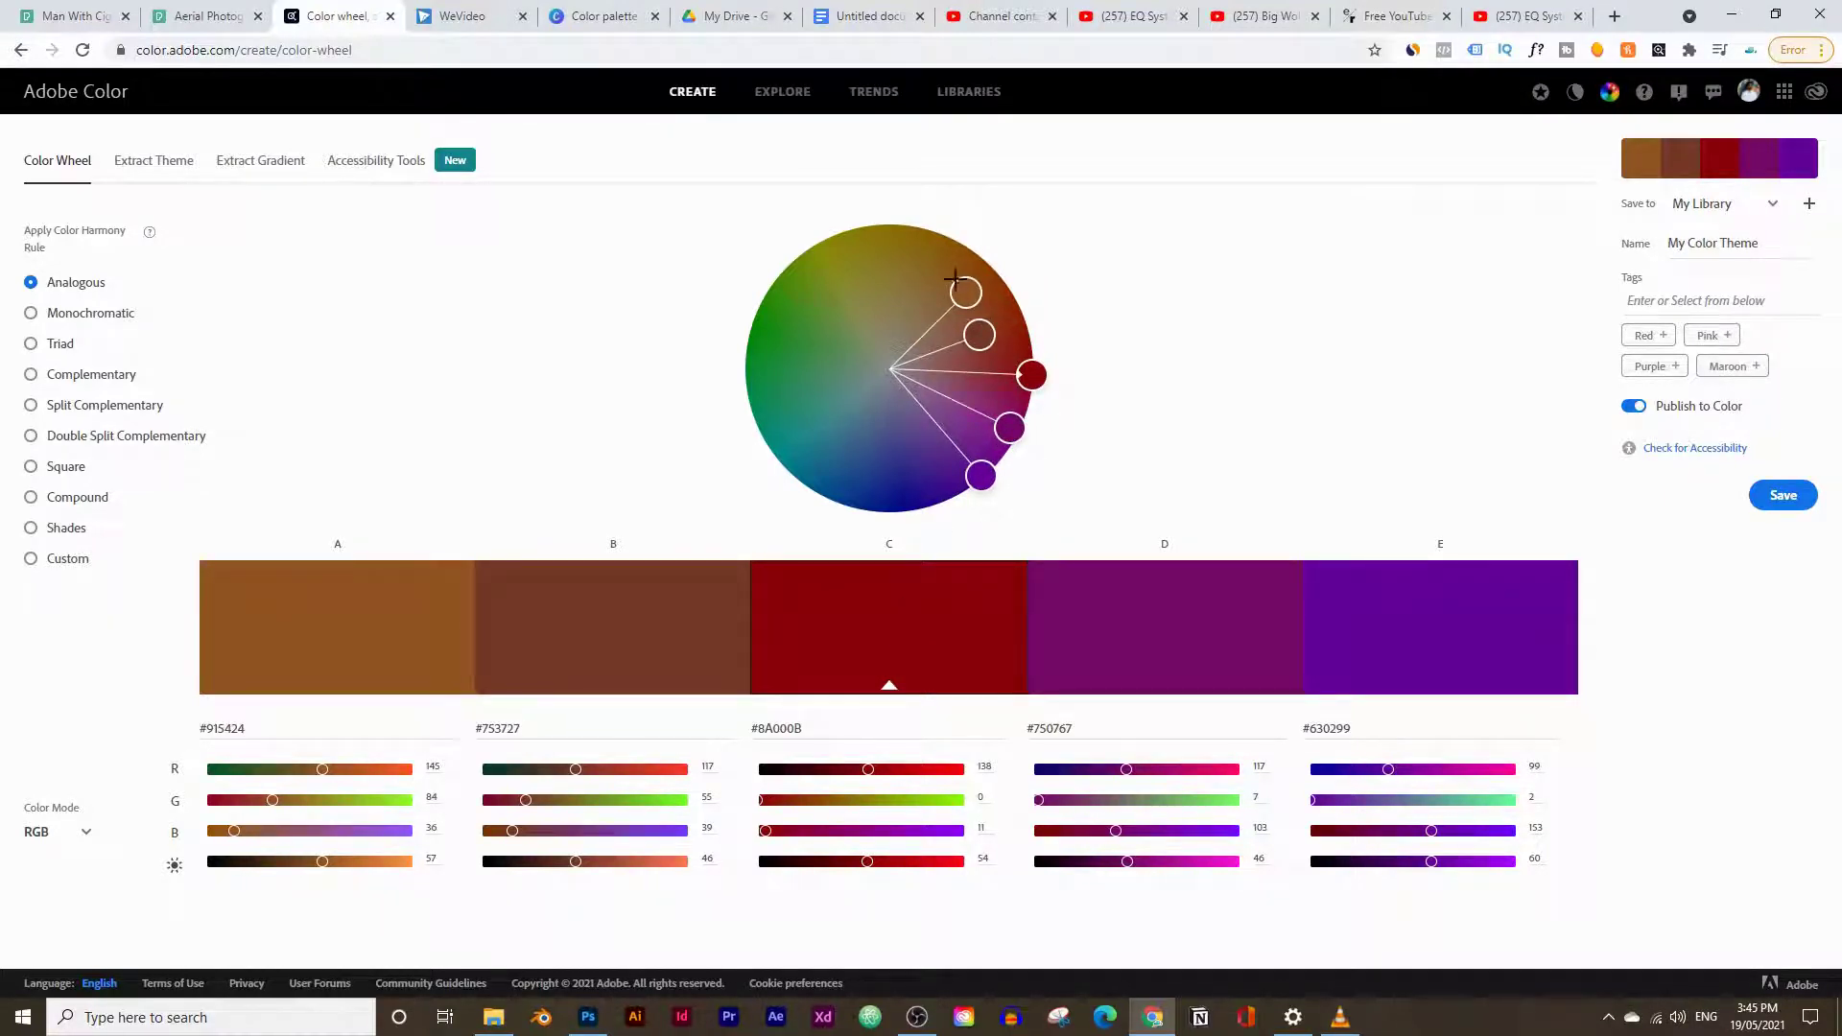
pyautogui.moveTo(966, 292); pyautogui.dragTo(920, 335)
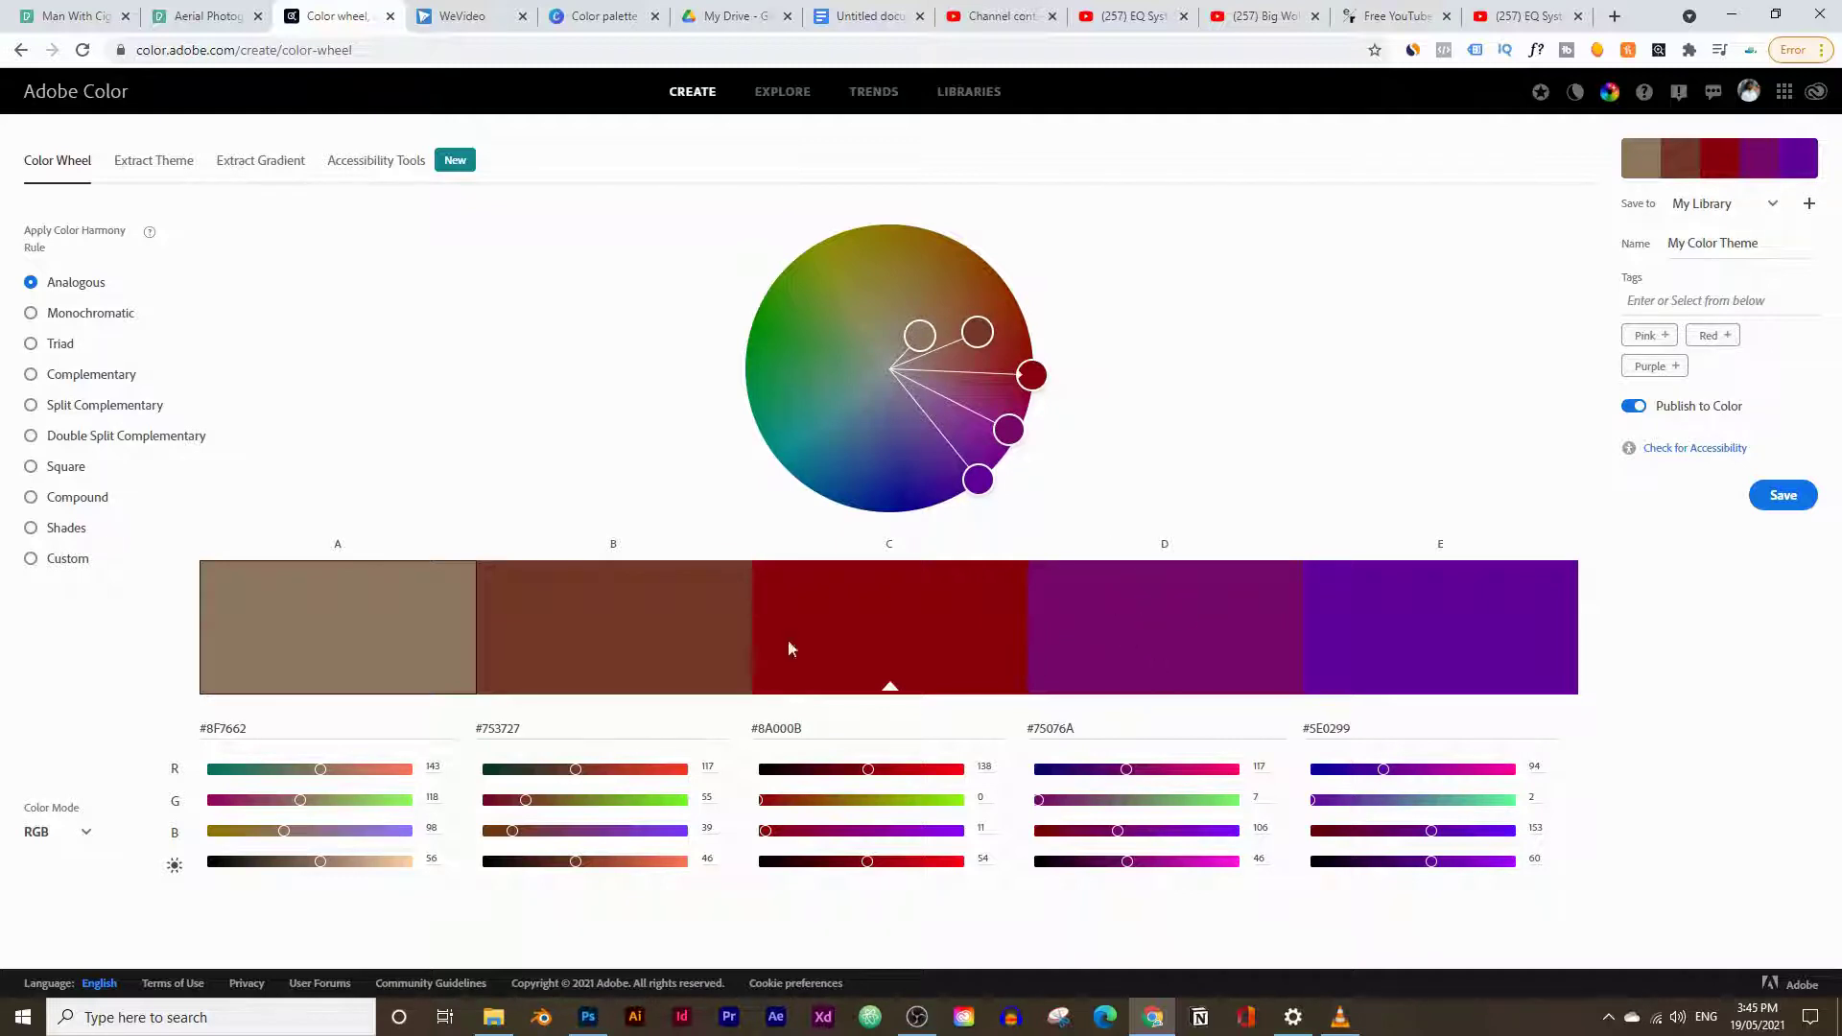
pyautogui.moveTo(1012, 434)
pyautogui.mouseDown()
pyautogui.moveTo(1003, 398)
pyautogui.moveTo(1014, 449)
pyautogui.moveTo(989, 467)
pyautogui.moveTo(996, 395)
pyautogui.moveTo(994, 445)
pyautogui.moveTo(993, 425)
pyautogui.mouseUp()
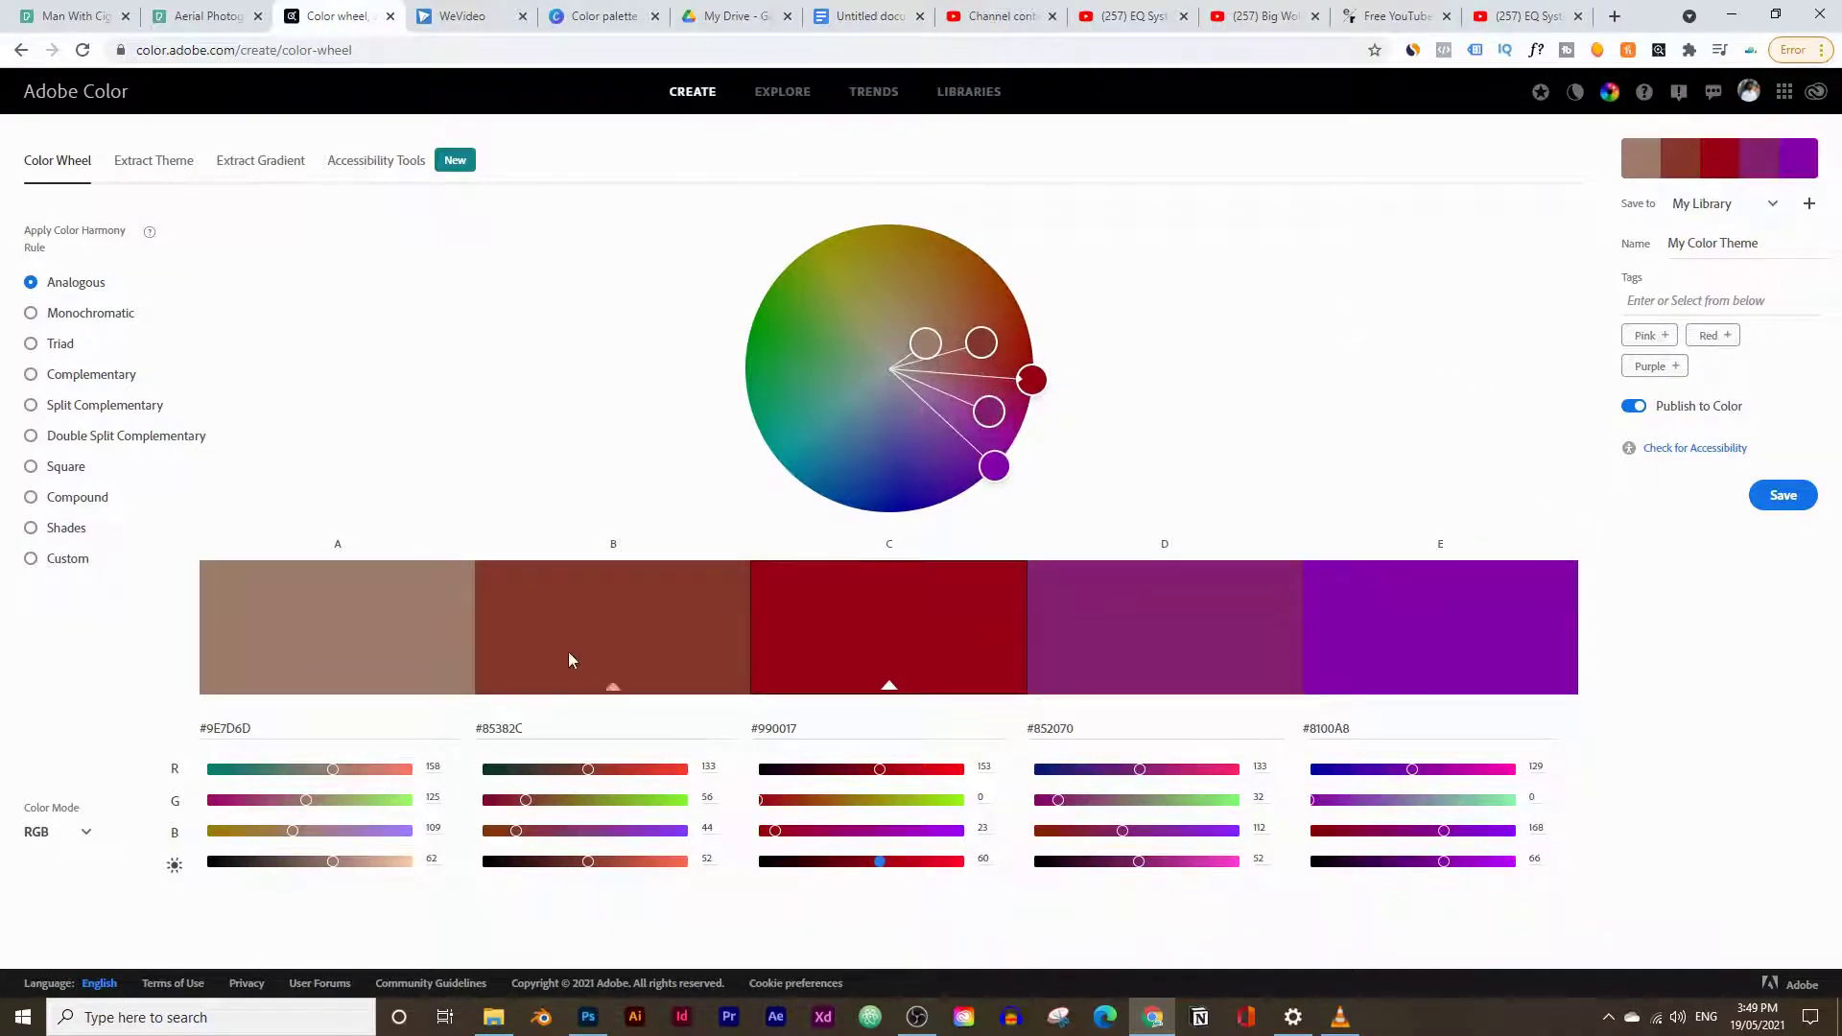
# Switch back to Photoshop and select the Background layer beneath the cut-out man
pyautogui.click(588, 1017)
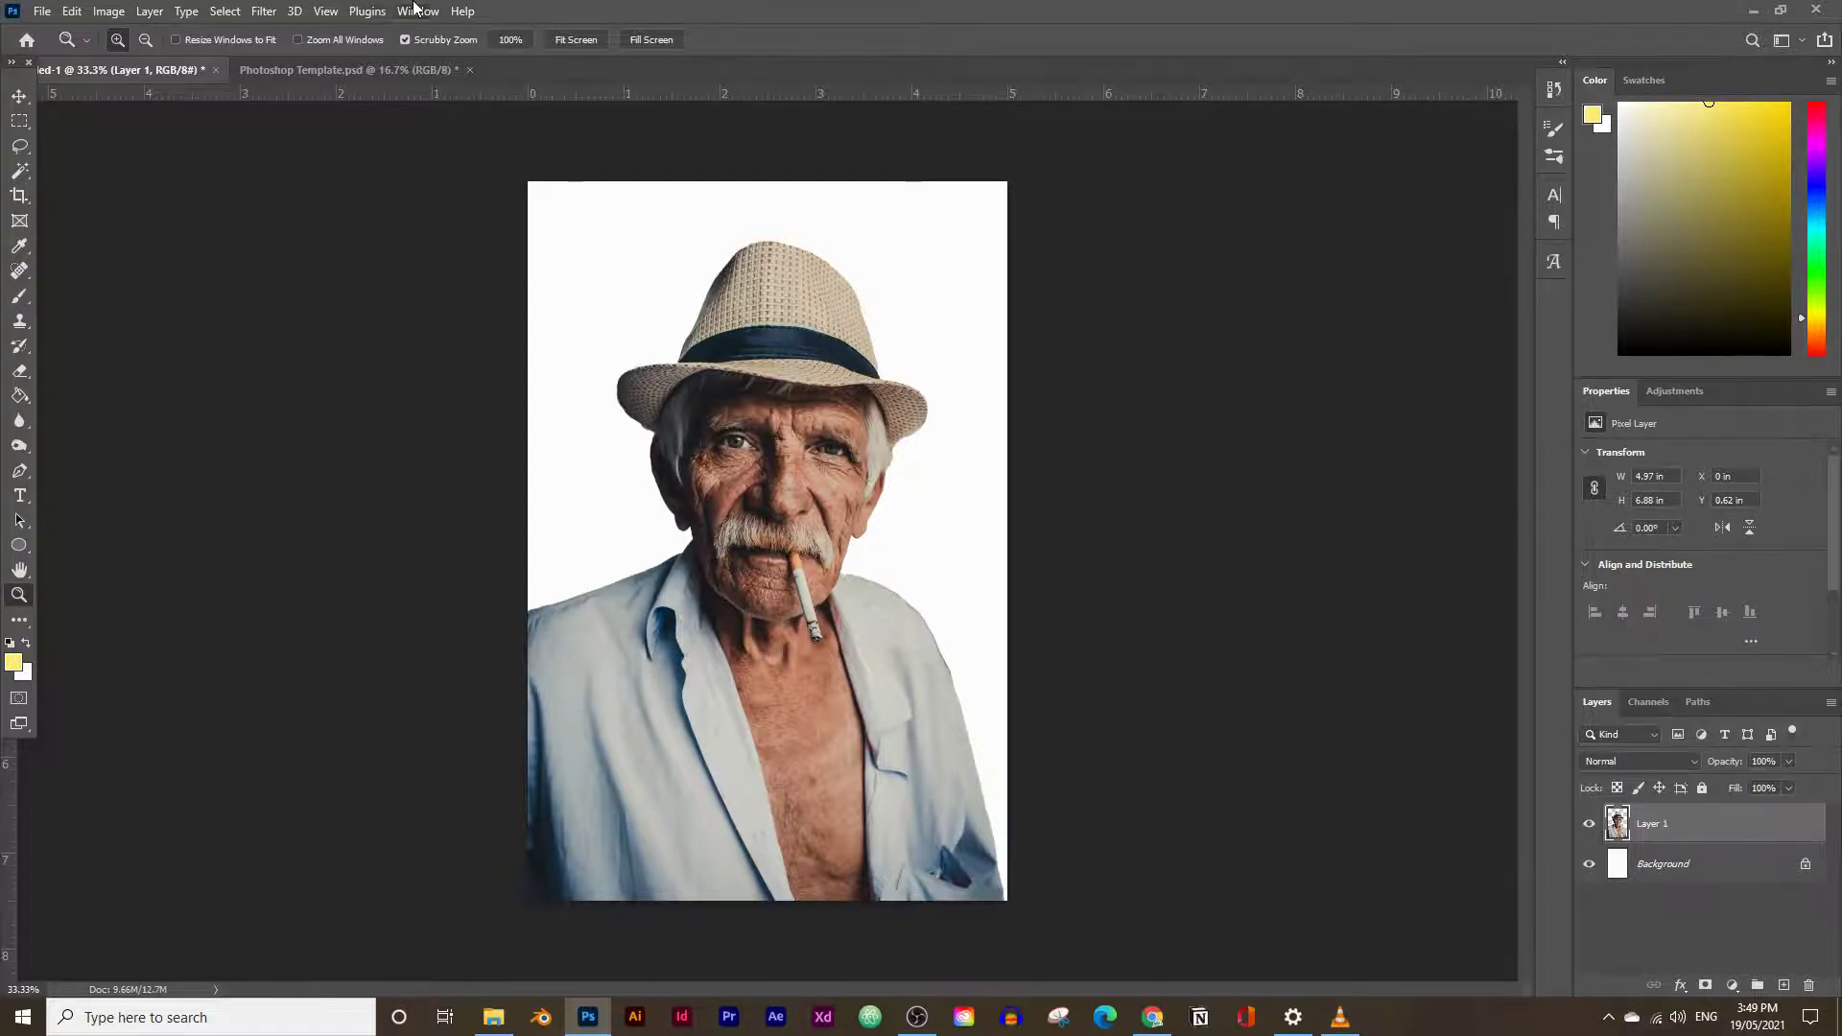
pyautogui.click(416, 10)
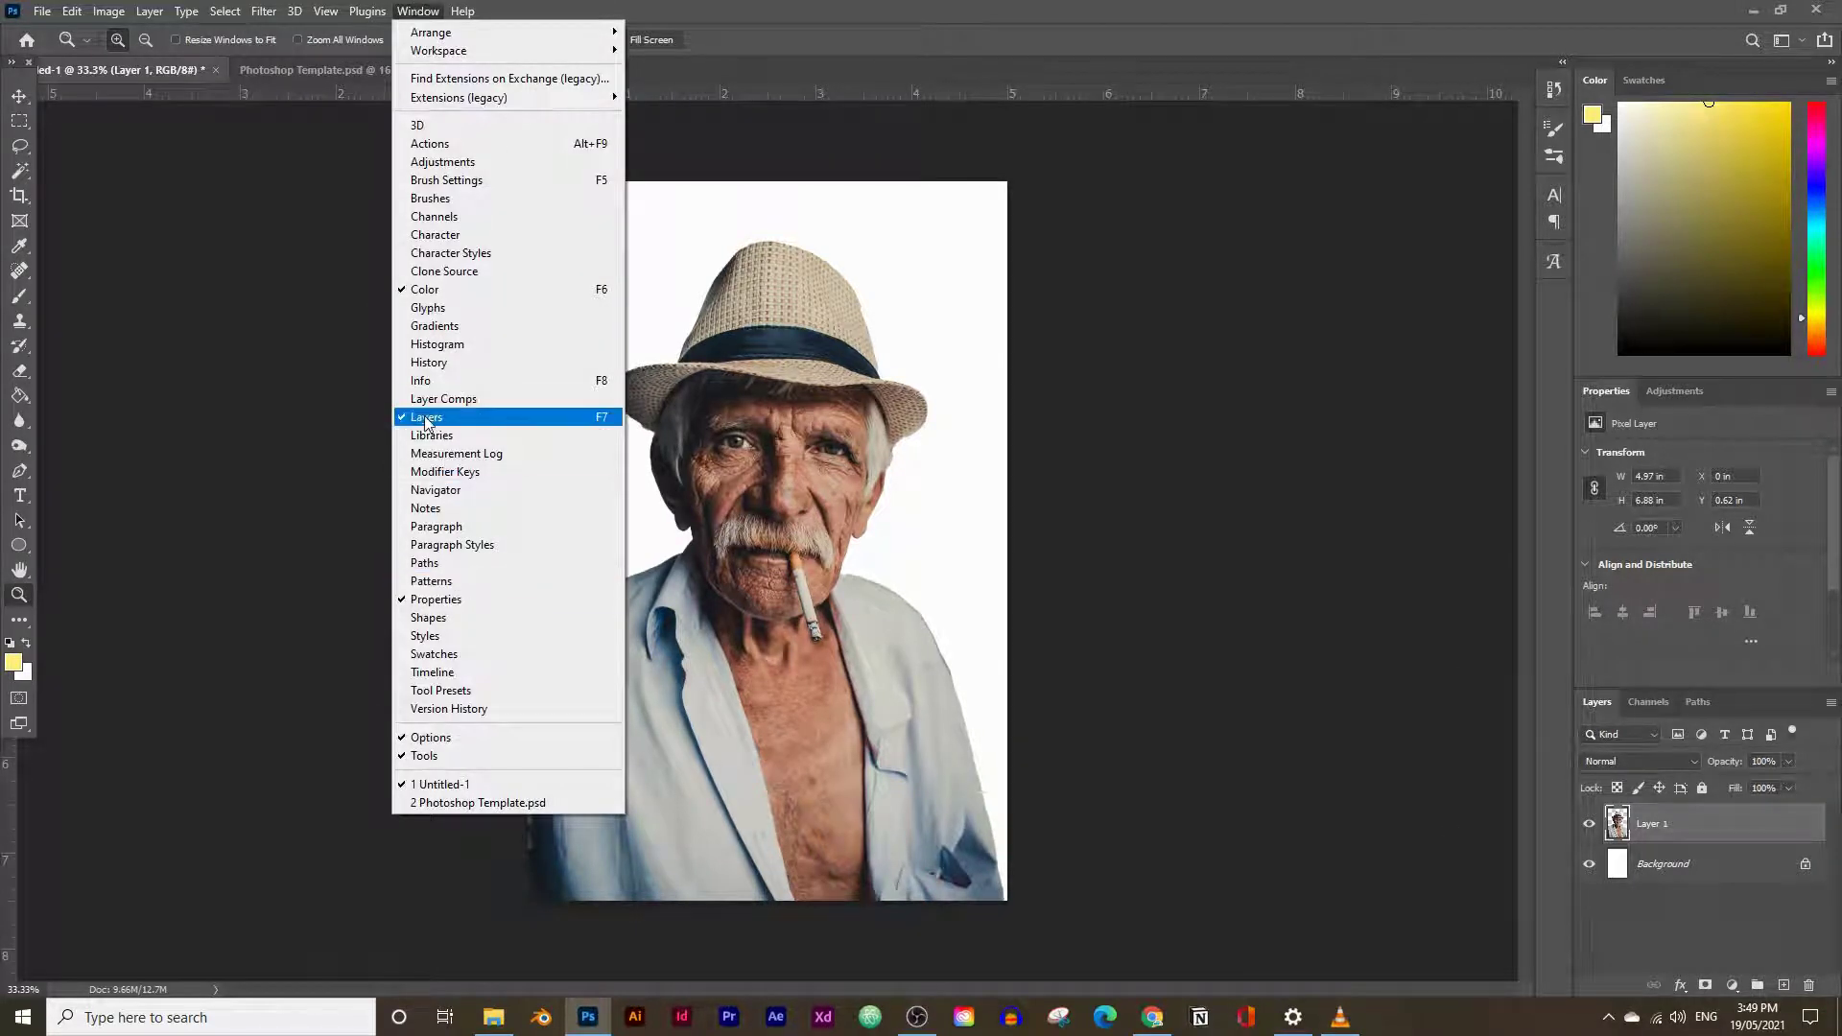
pyautogui.click(1725, 867)
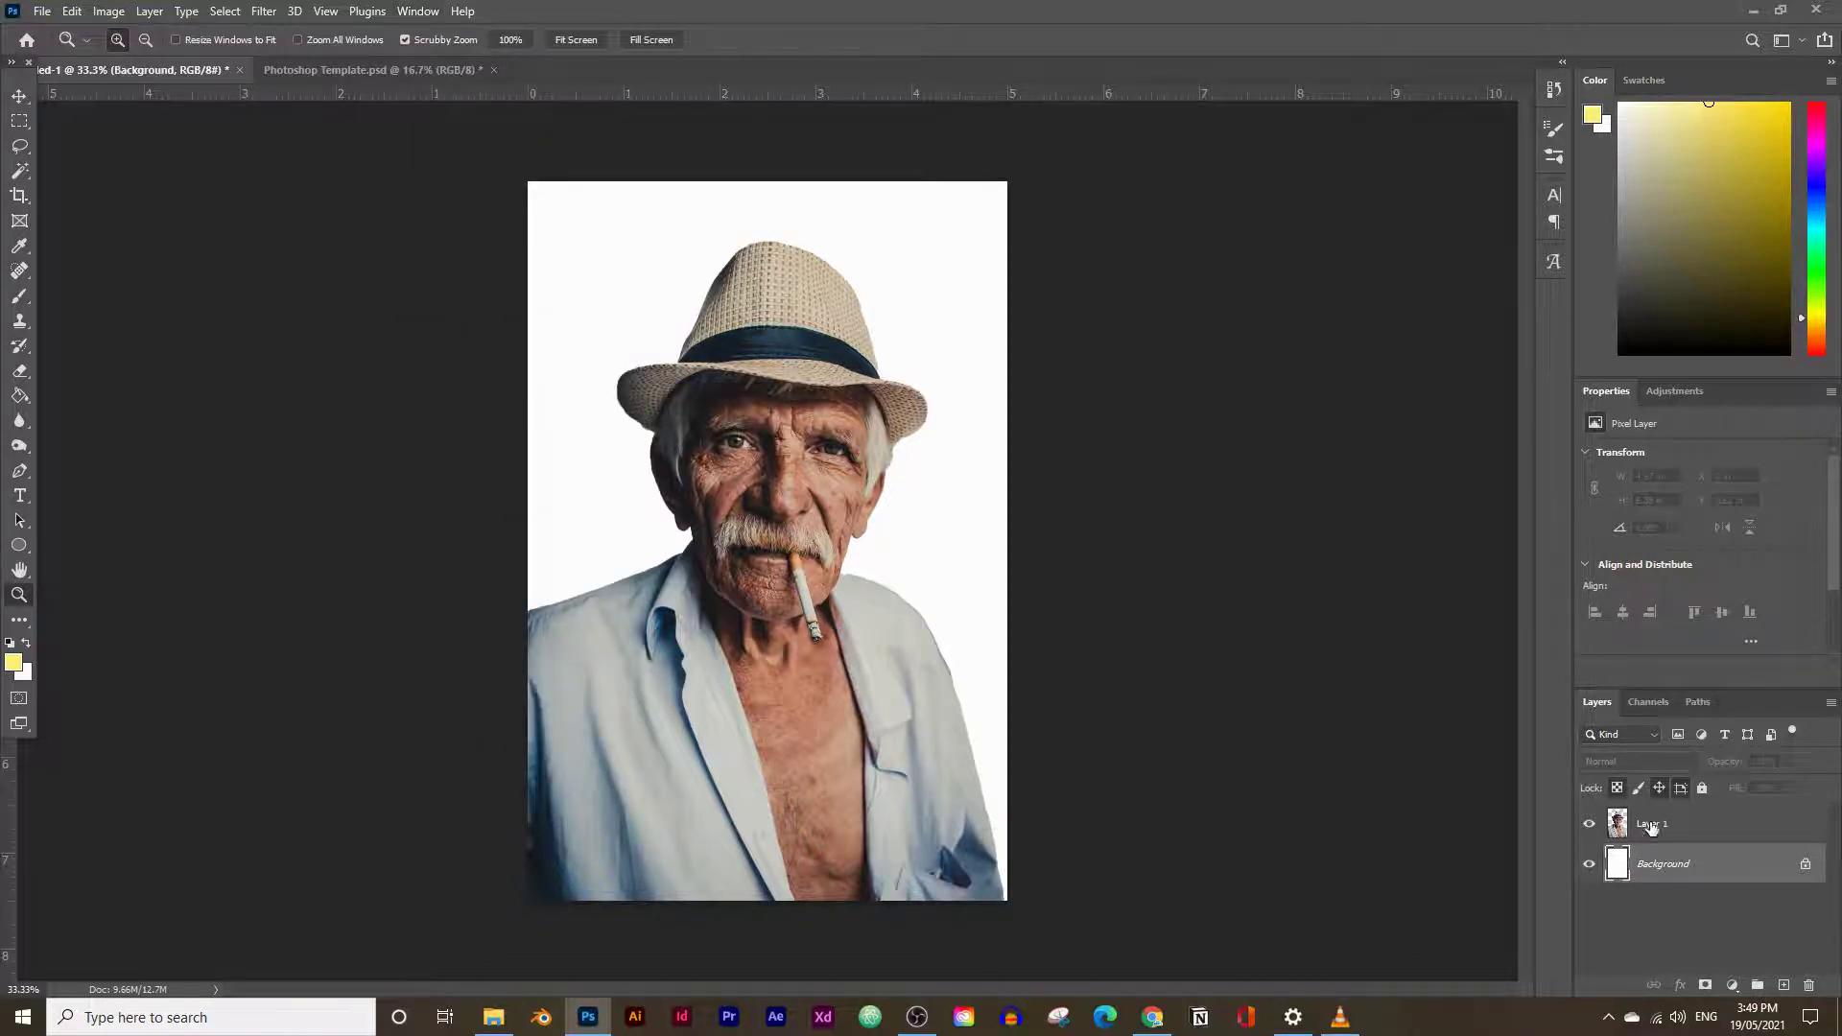
# Rename the cut-out man's layer to "original image" and duplicate it
pyautogui.doubleClick(1653, 824)
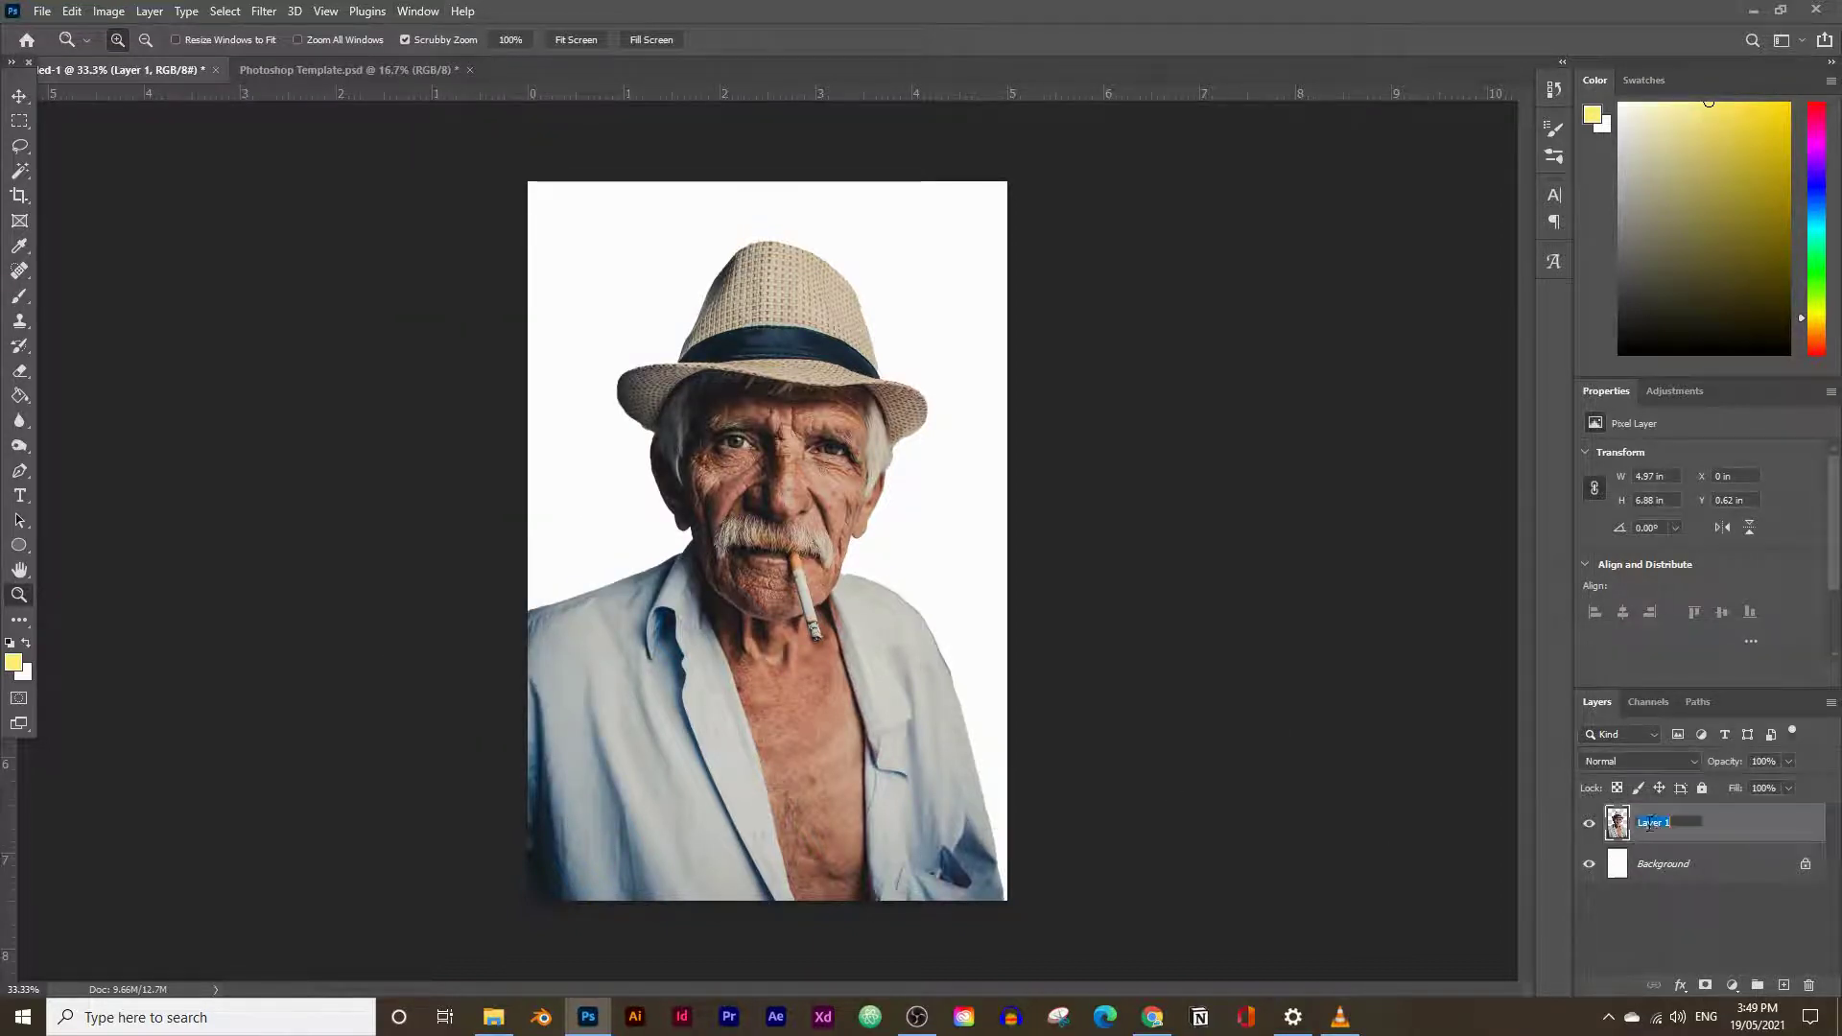
pyautogui.write('c')
pyautogui.write('rigina')
pyautogui.write('l image')
pyautogui.press('Return')
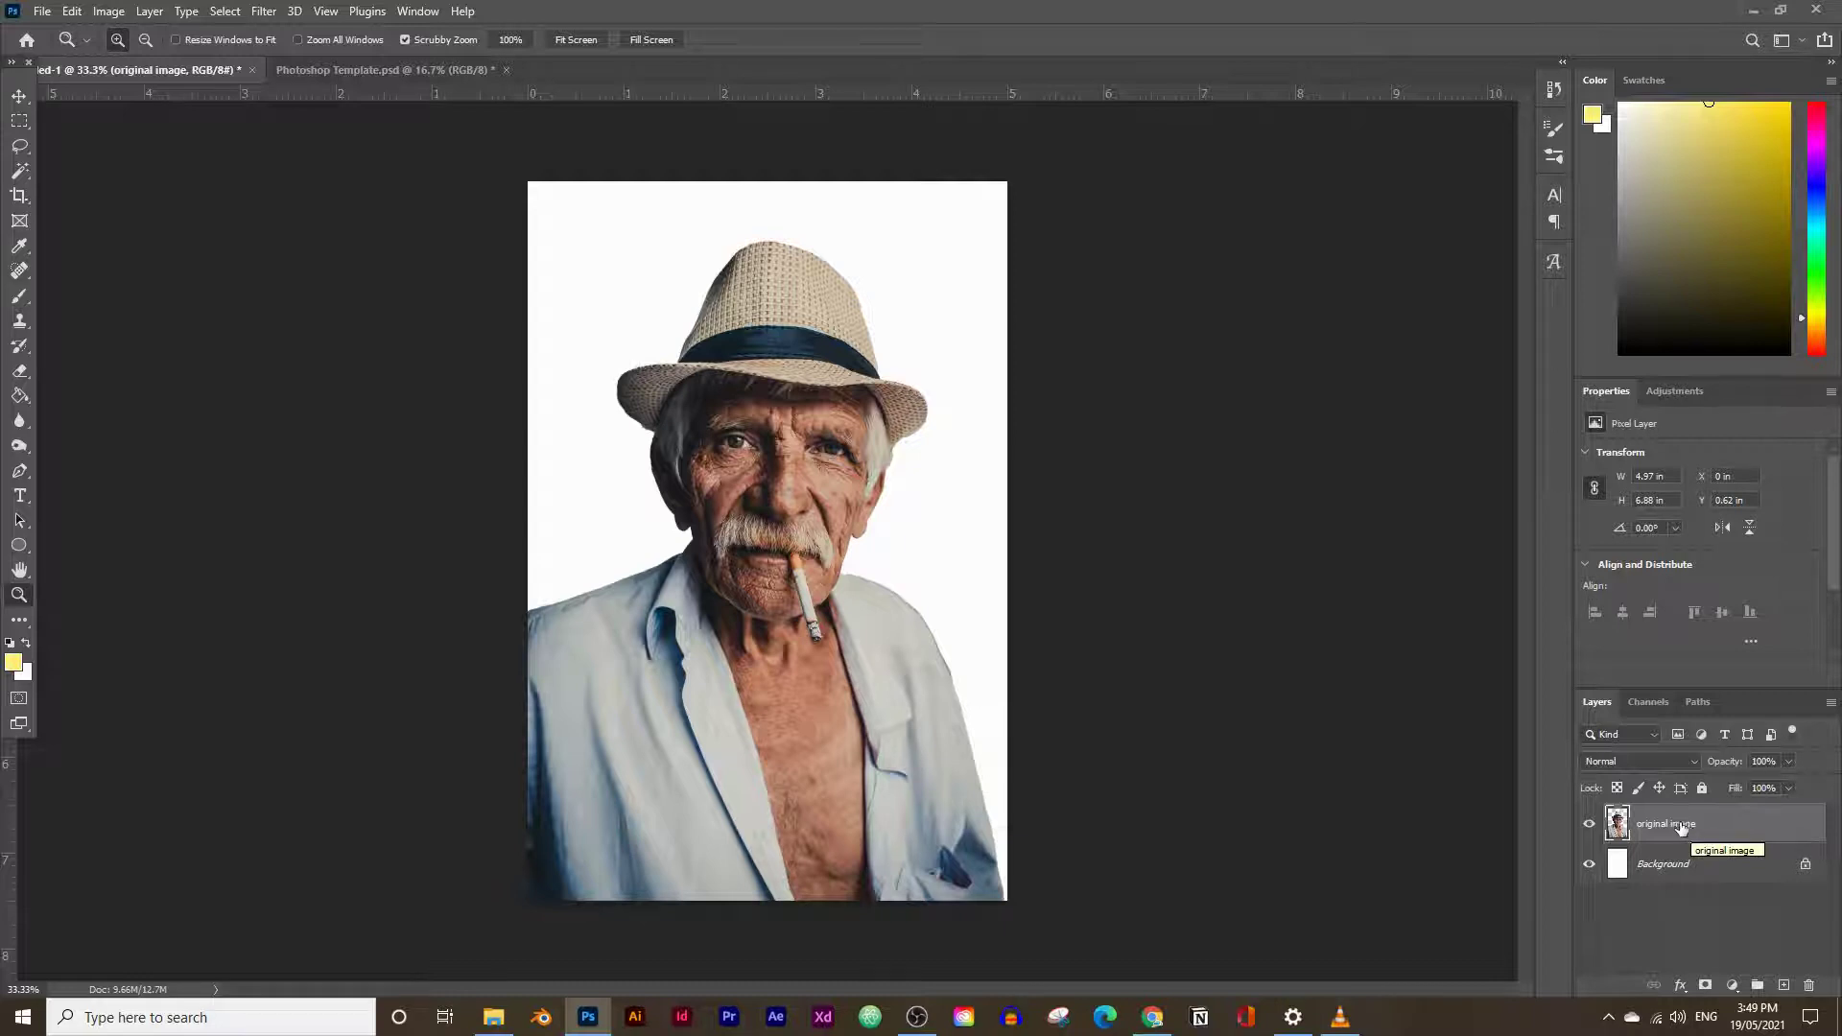
pyautogui.moveTo(1665, 825); pyautogui.dragTo(1787, 985)
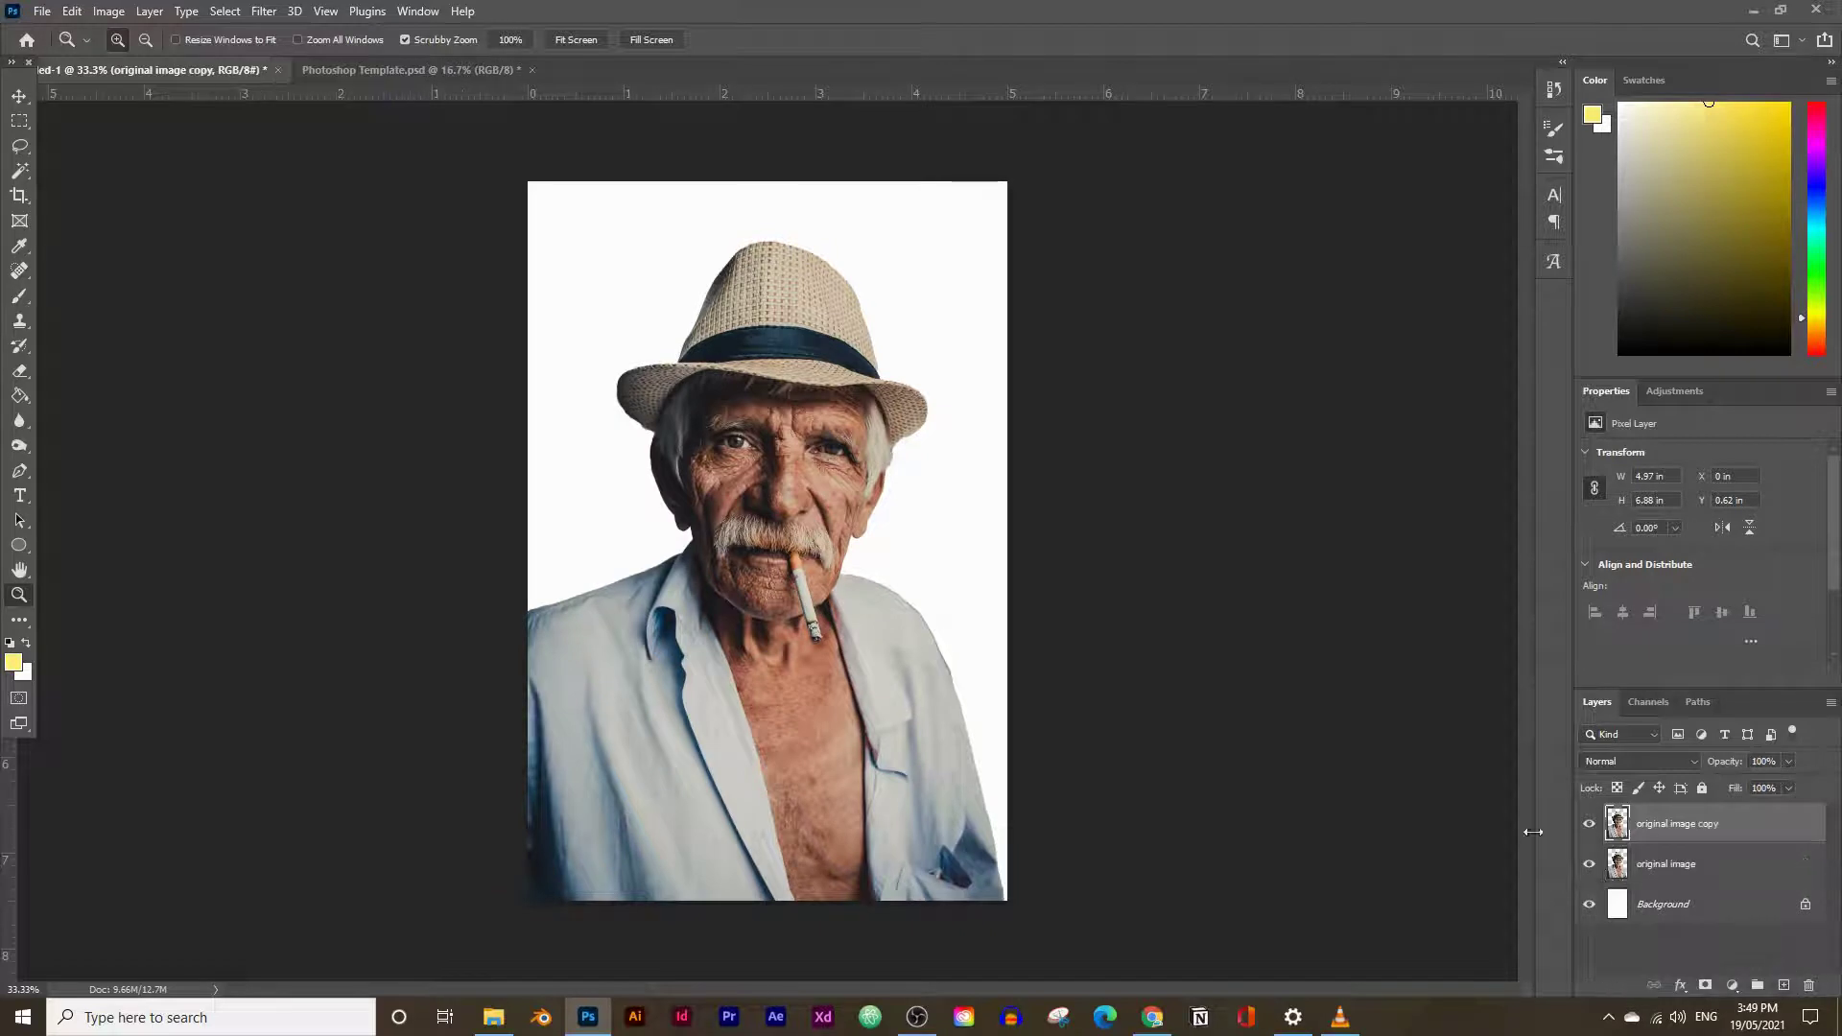
pyautogui.click(20, 96)
pyautogui.moveTo(733, 803); pyautogui.dragTo(826, 773)
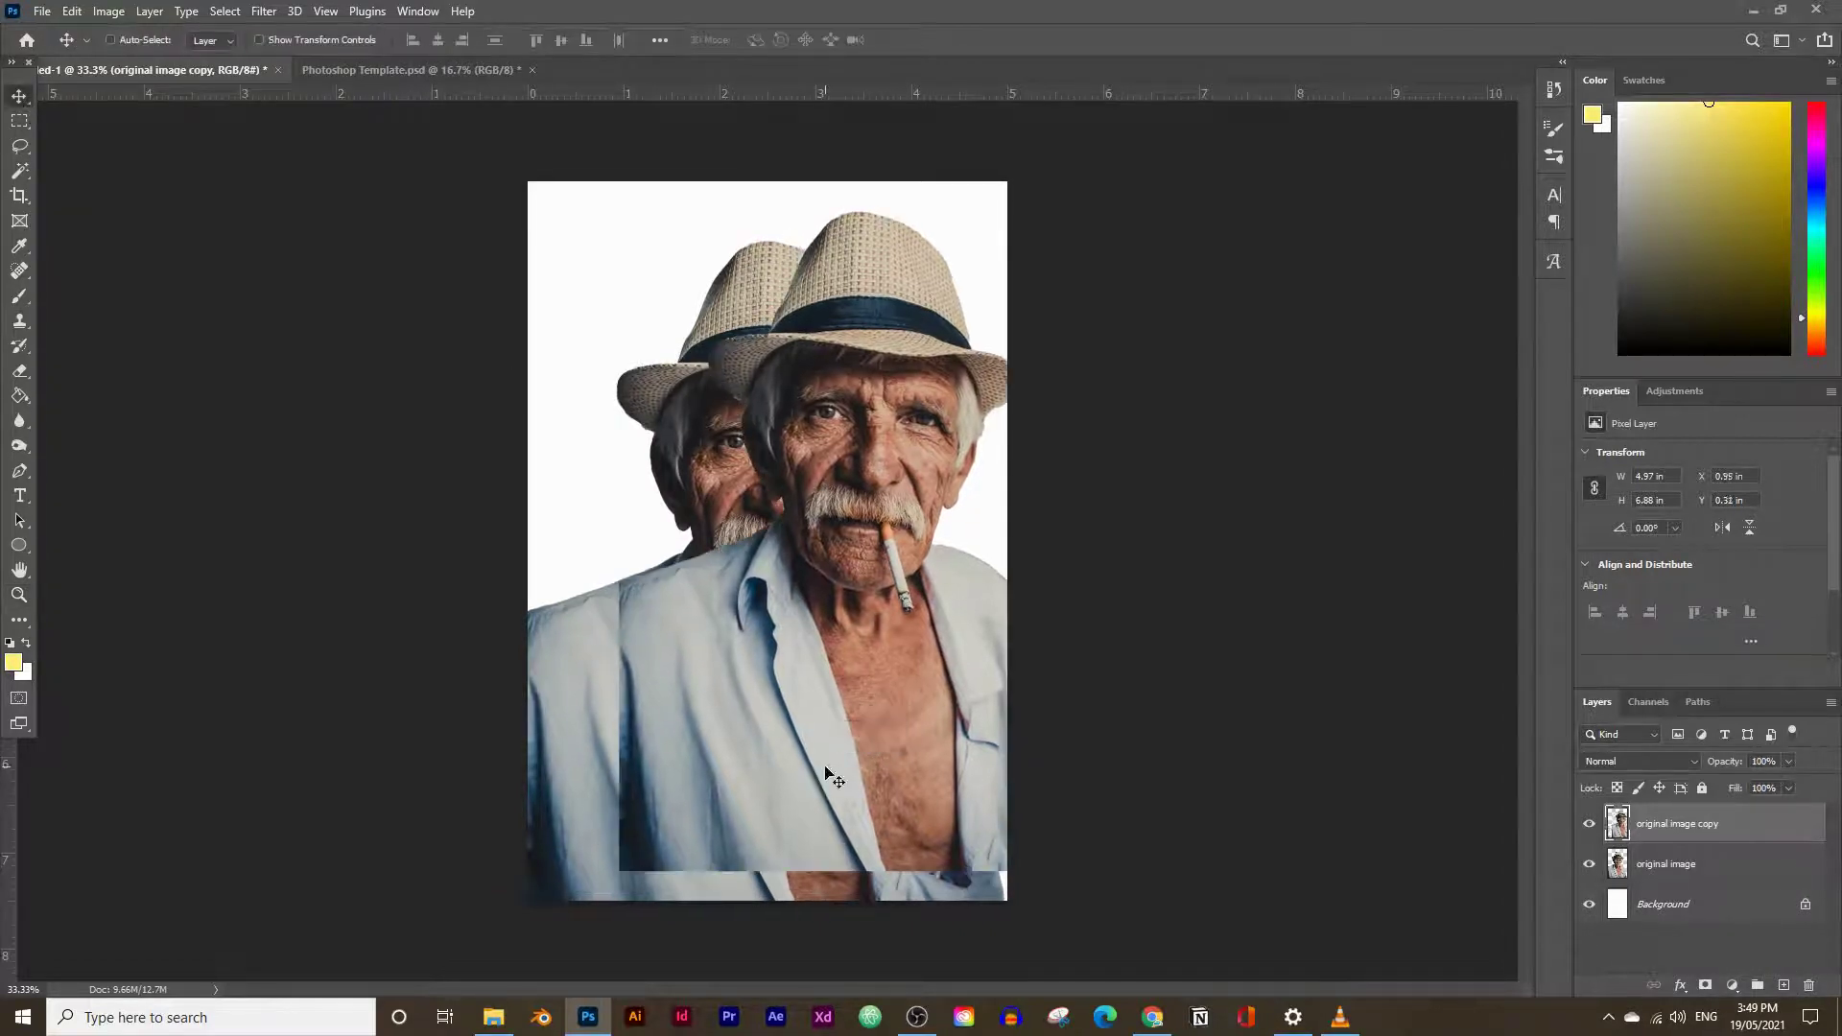
pyautogui.hotkey('ctrl', 'z')
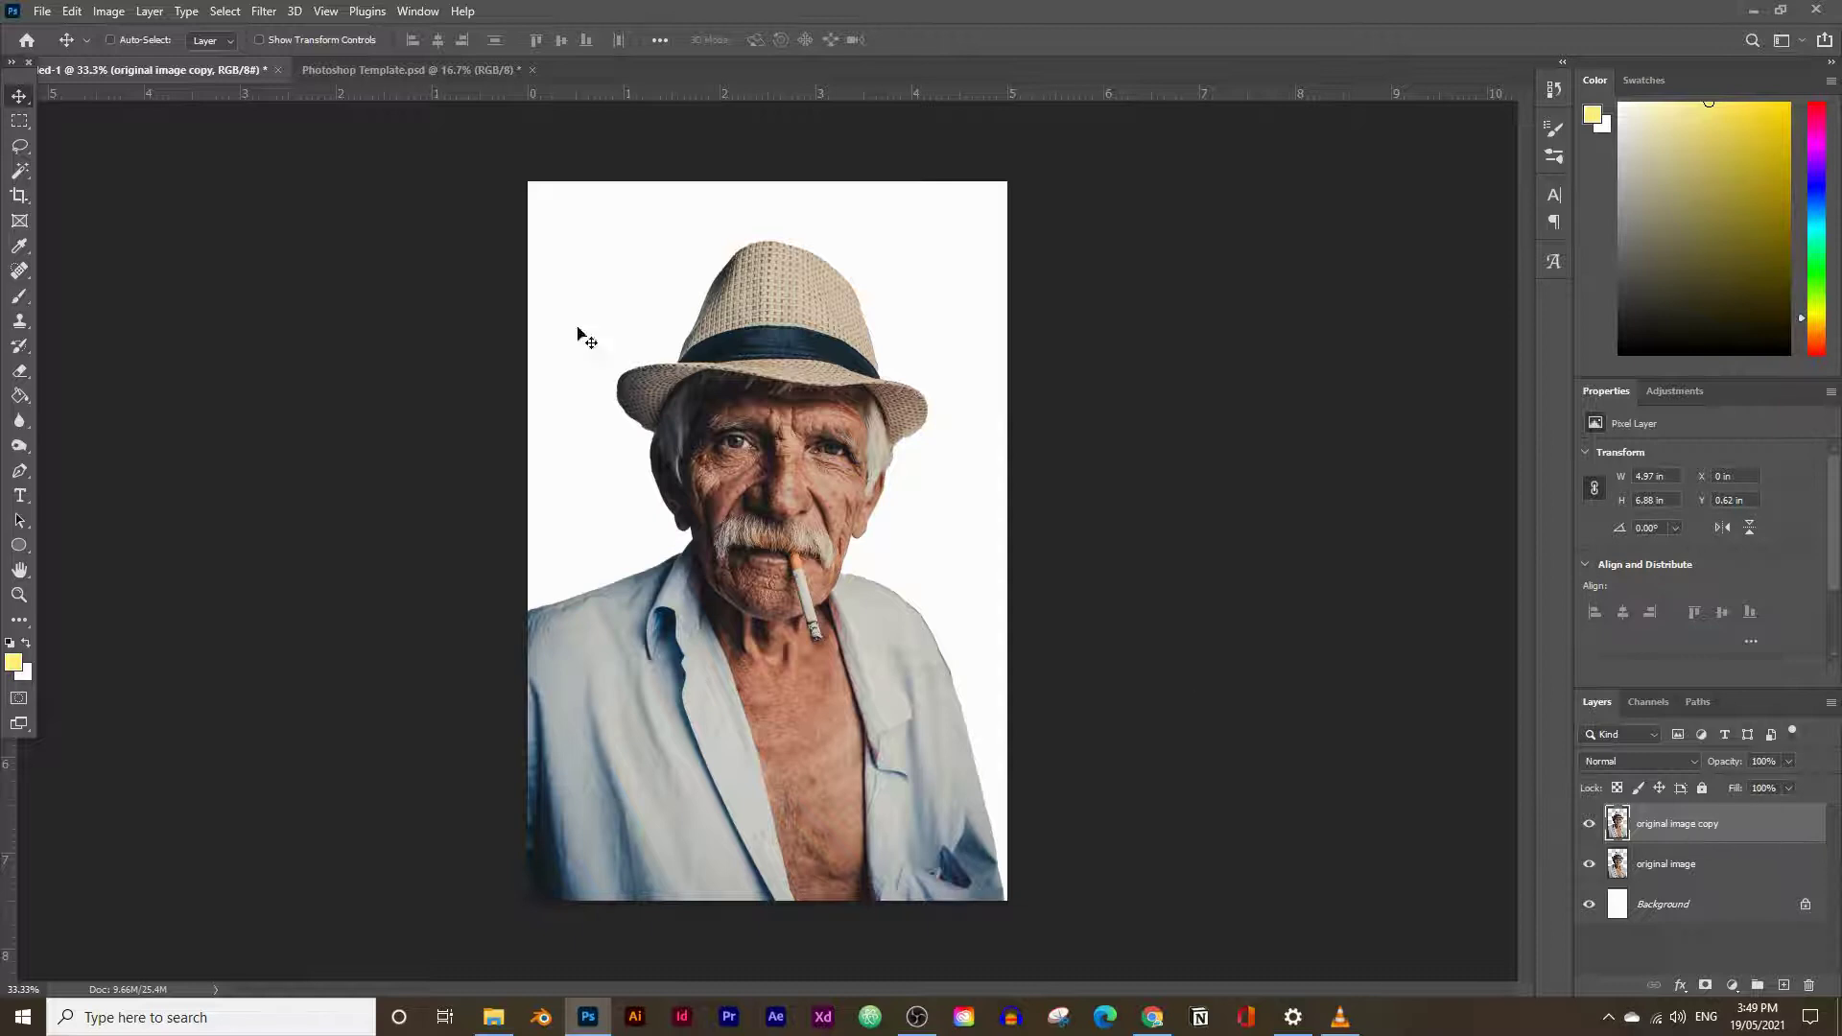
# Apply a Threshold adjustment with a level of 39 to the duplicated portrait layer
pyautogui.click(111, 12)
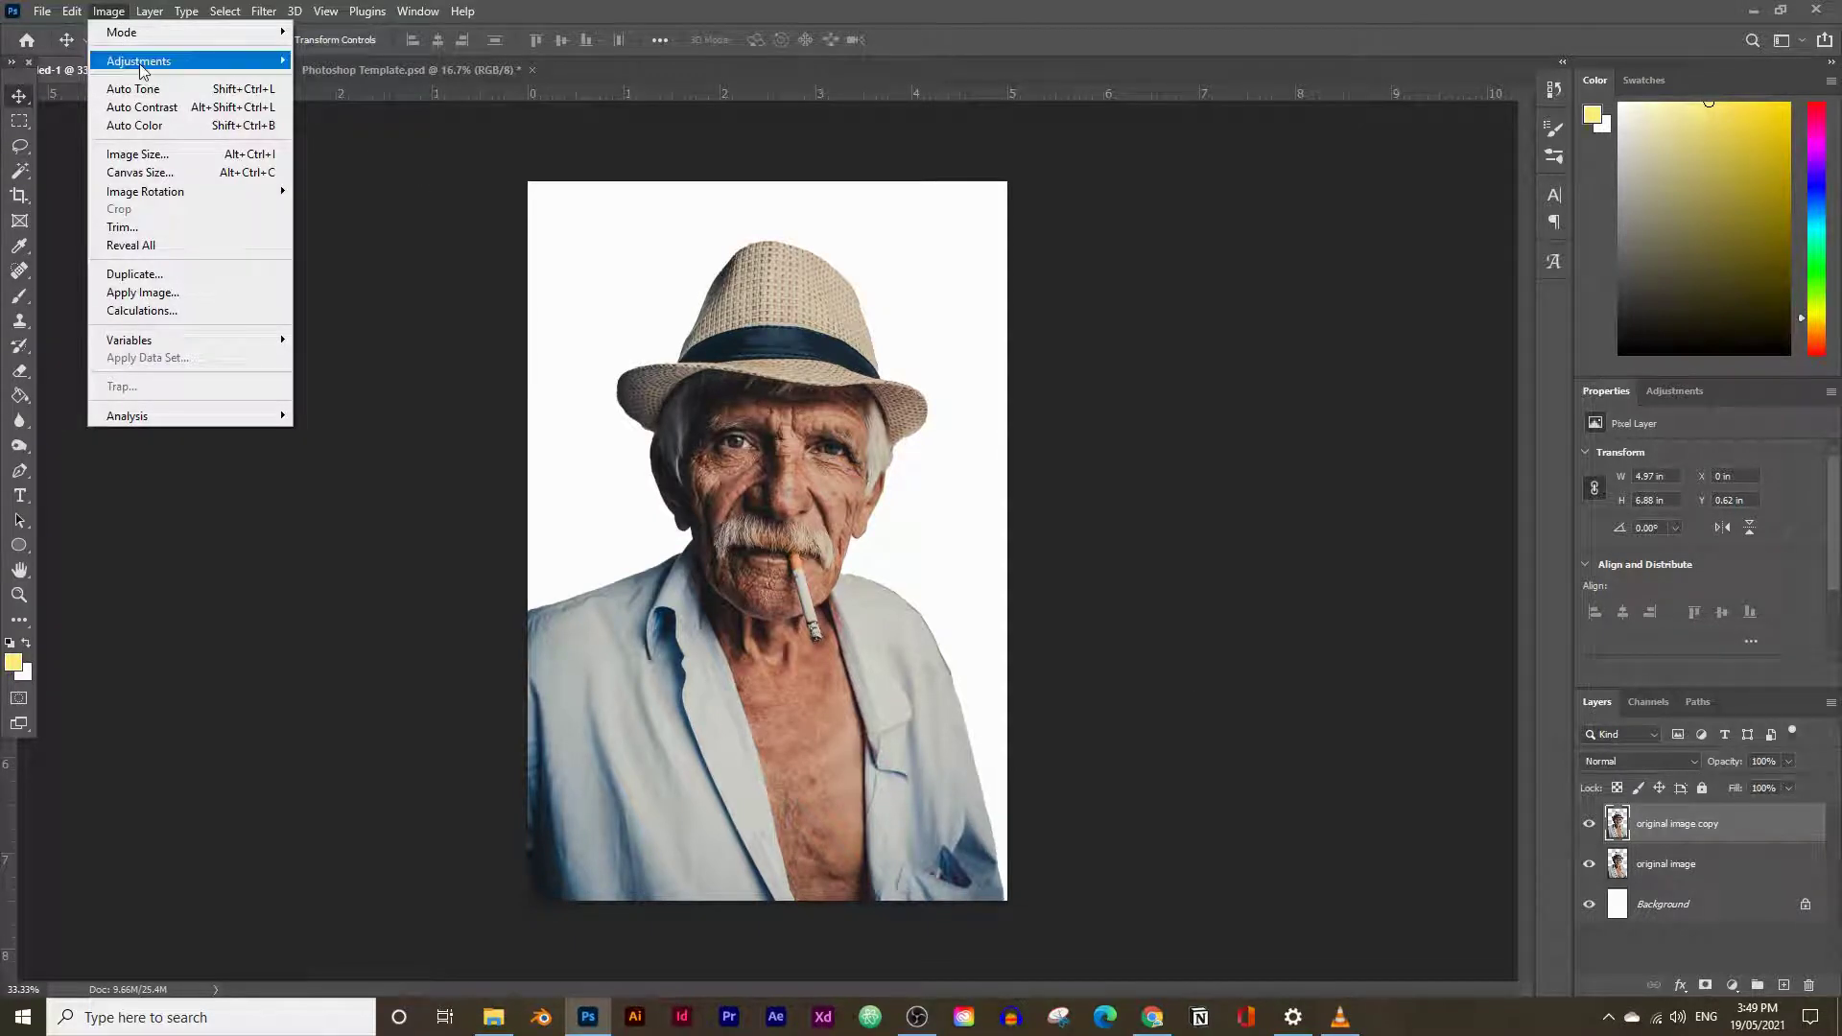
pyautogui.moveTo(141, 67)
pyautogui.click(384, 314)
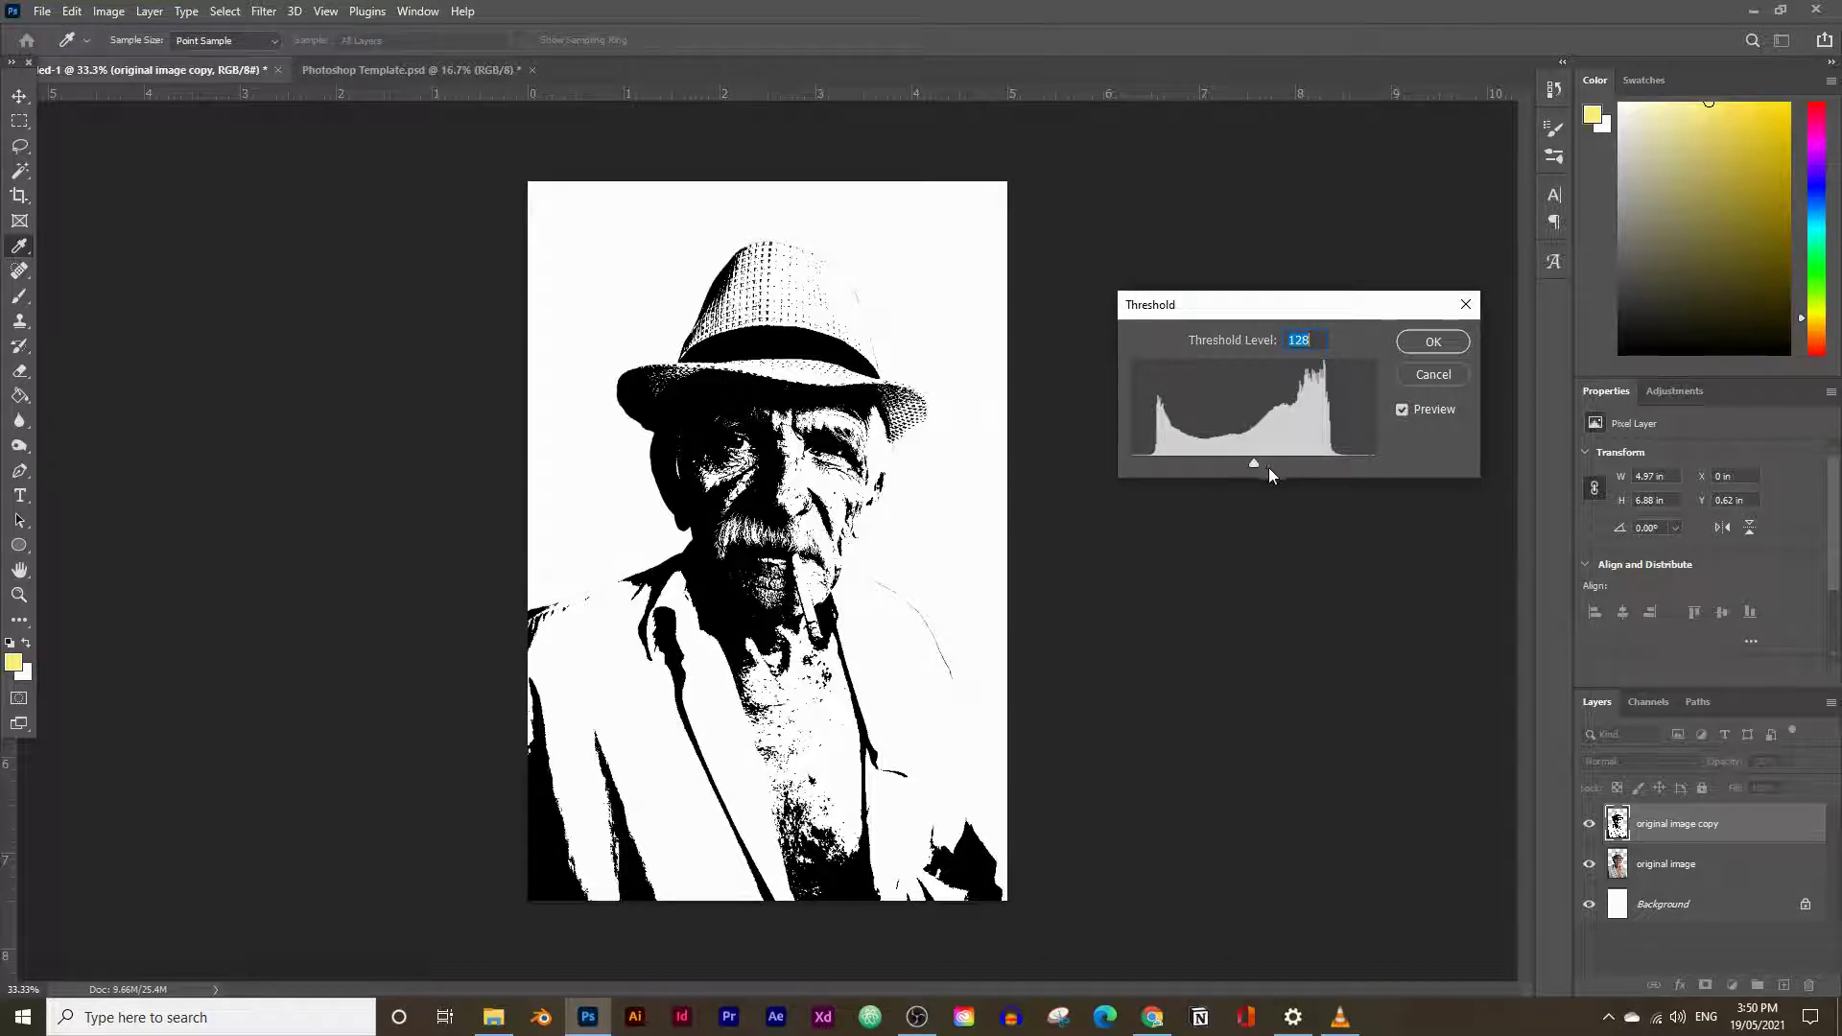
pyautogui.moveTo(1257, 465); pyautogui.dragTo(1172, 464)
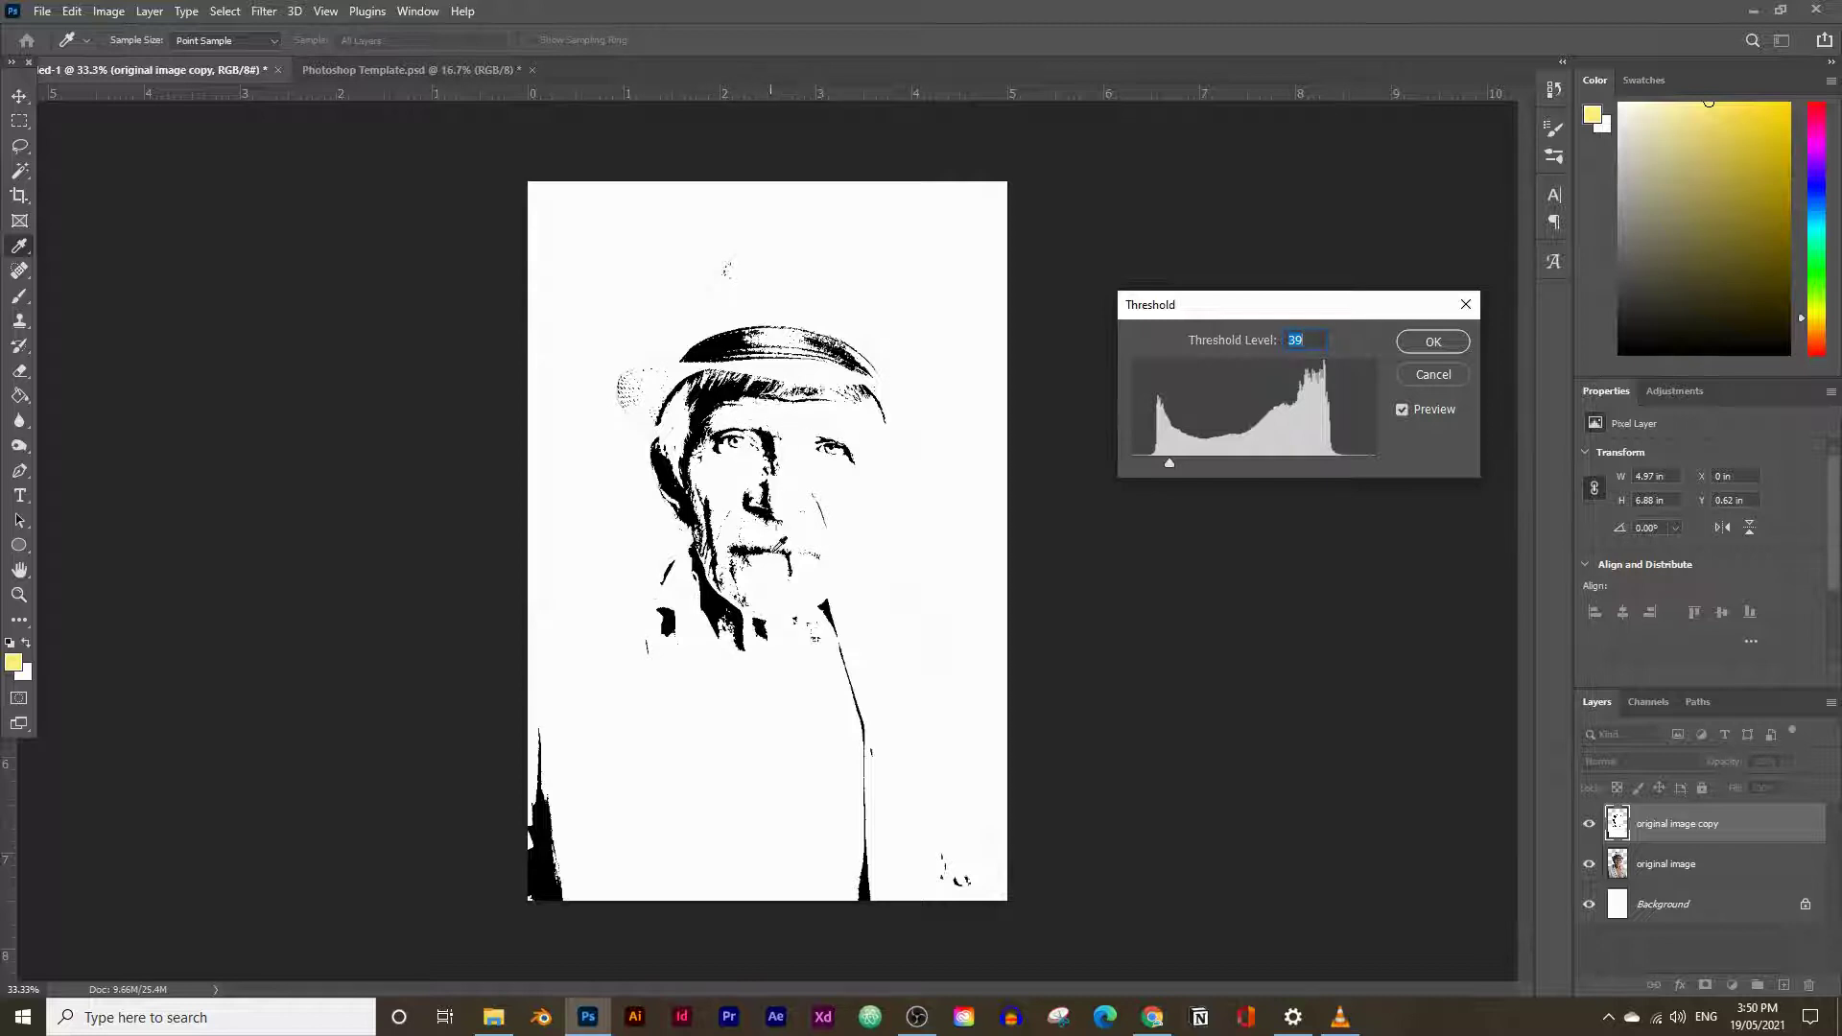
pyautogui.click(1434, 343)
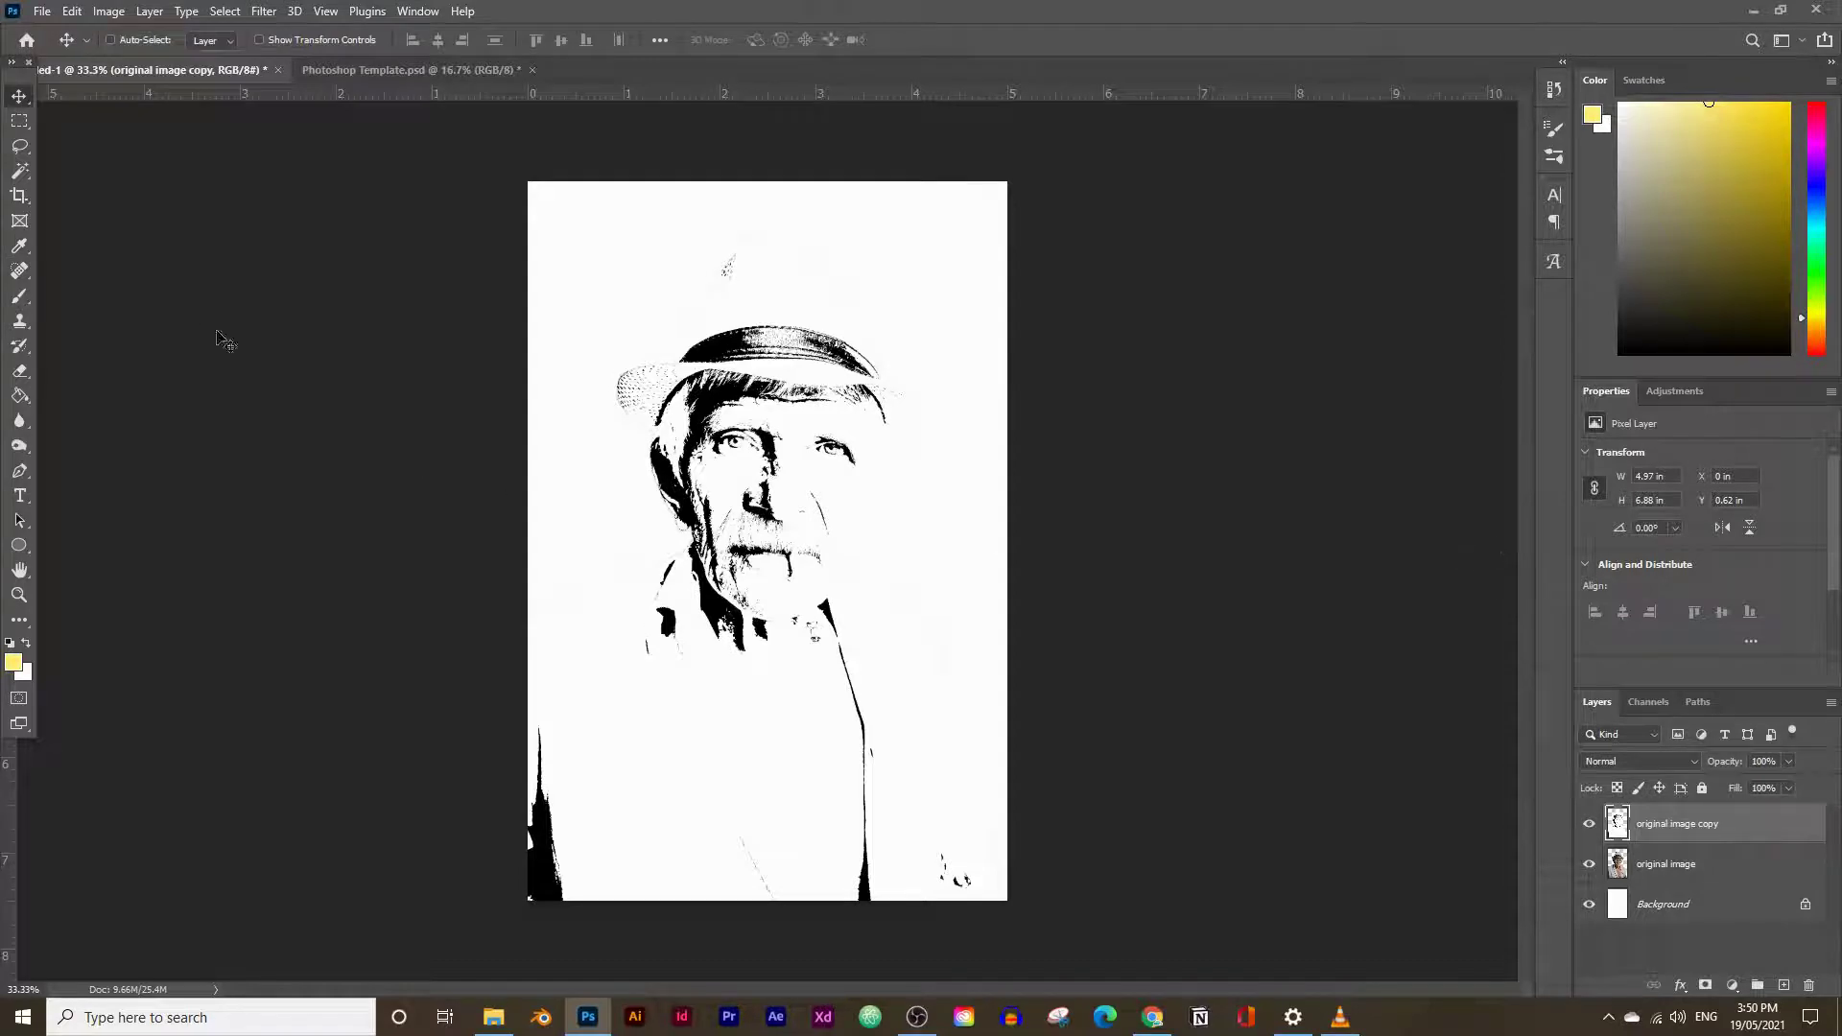
# Select all the black areas of the threshold layer with the Magic Wand, with Contiguous turned off
pyautogui.click(19, 175)
pyautogui.click(19, 175)
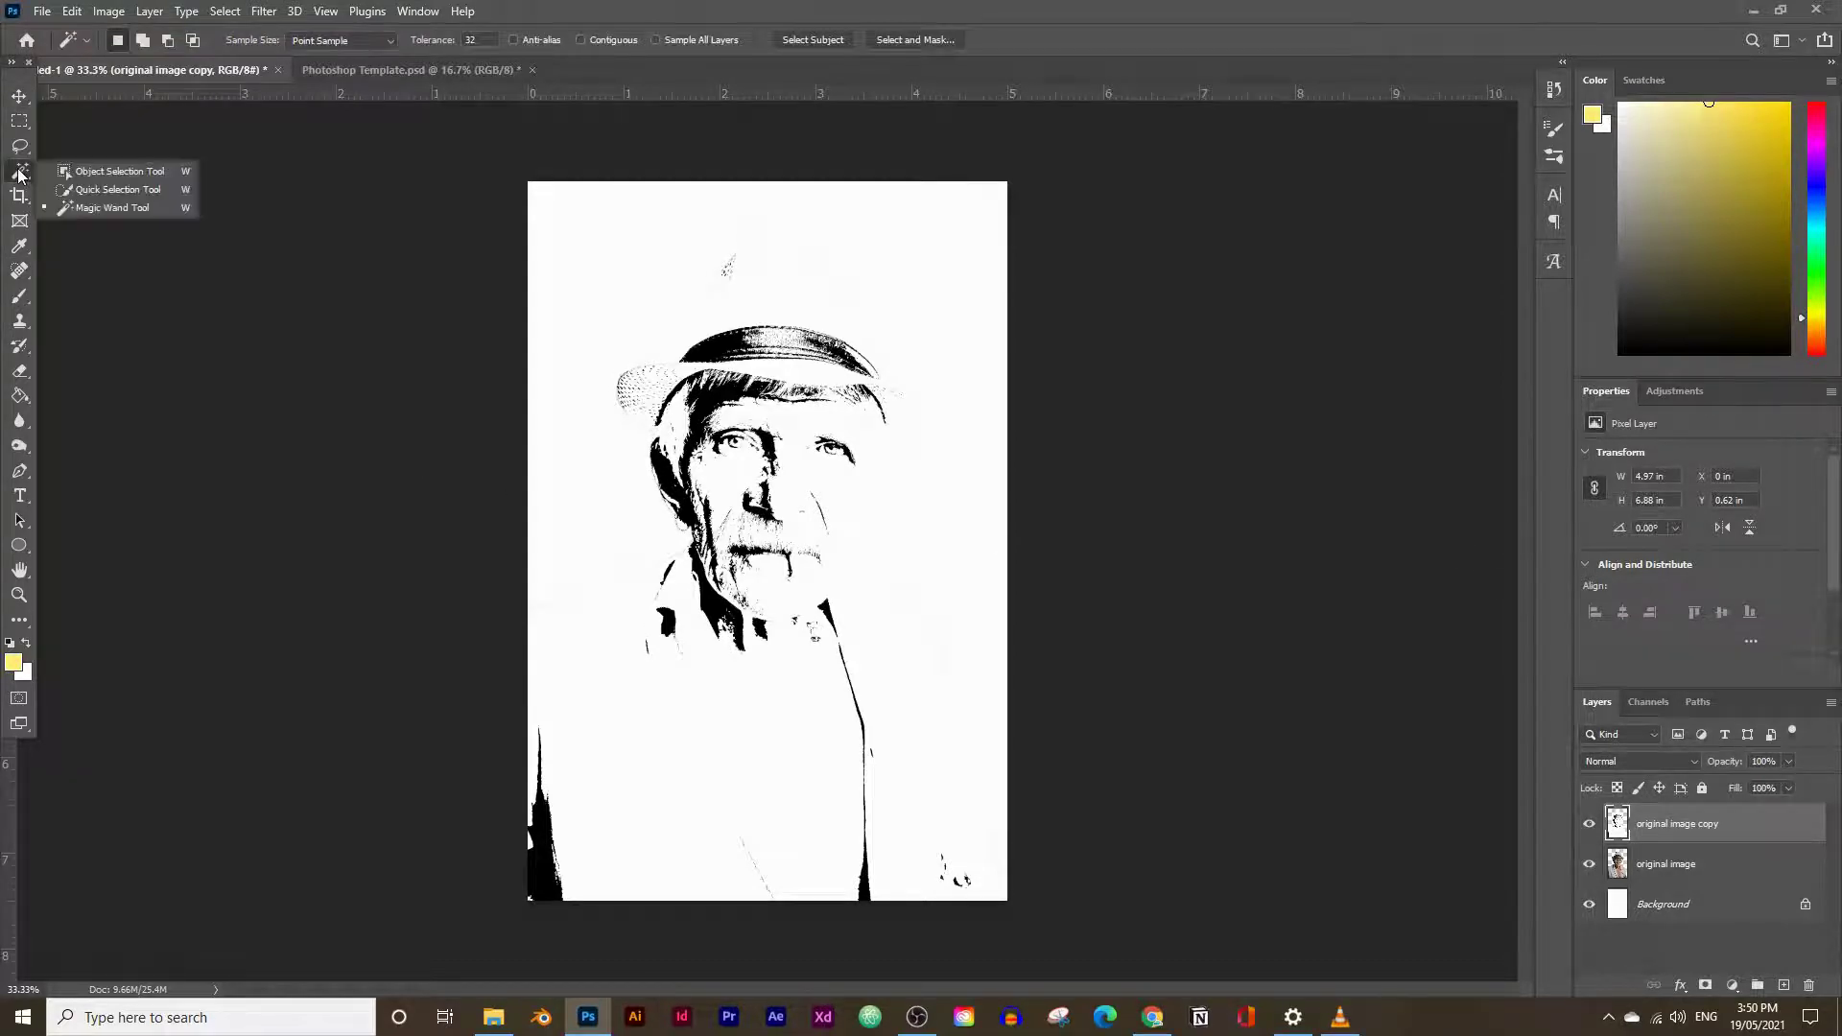
pyautogui.click(106, 209)
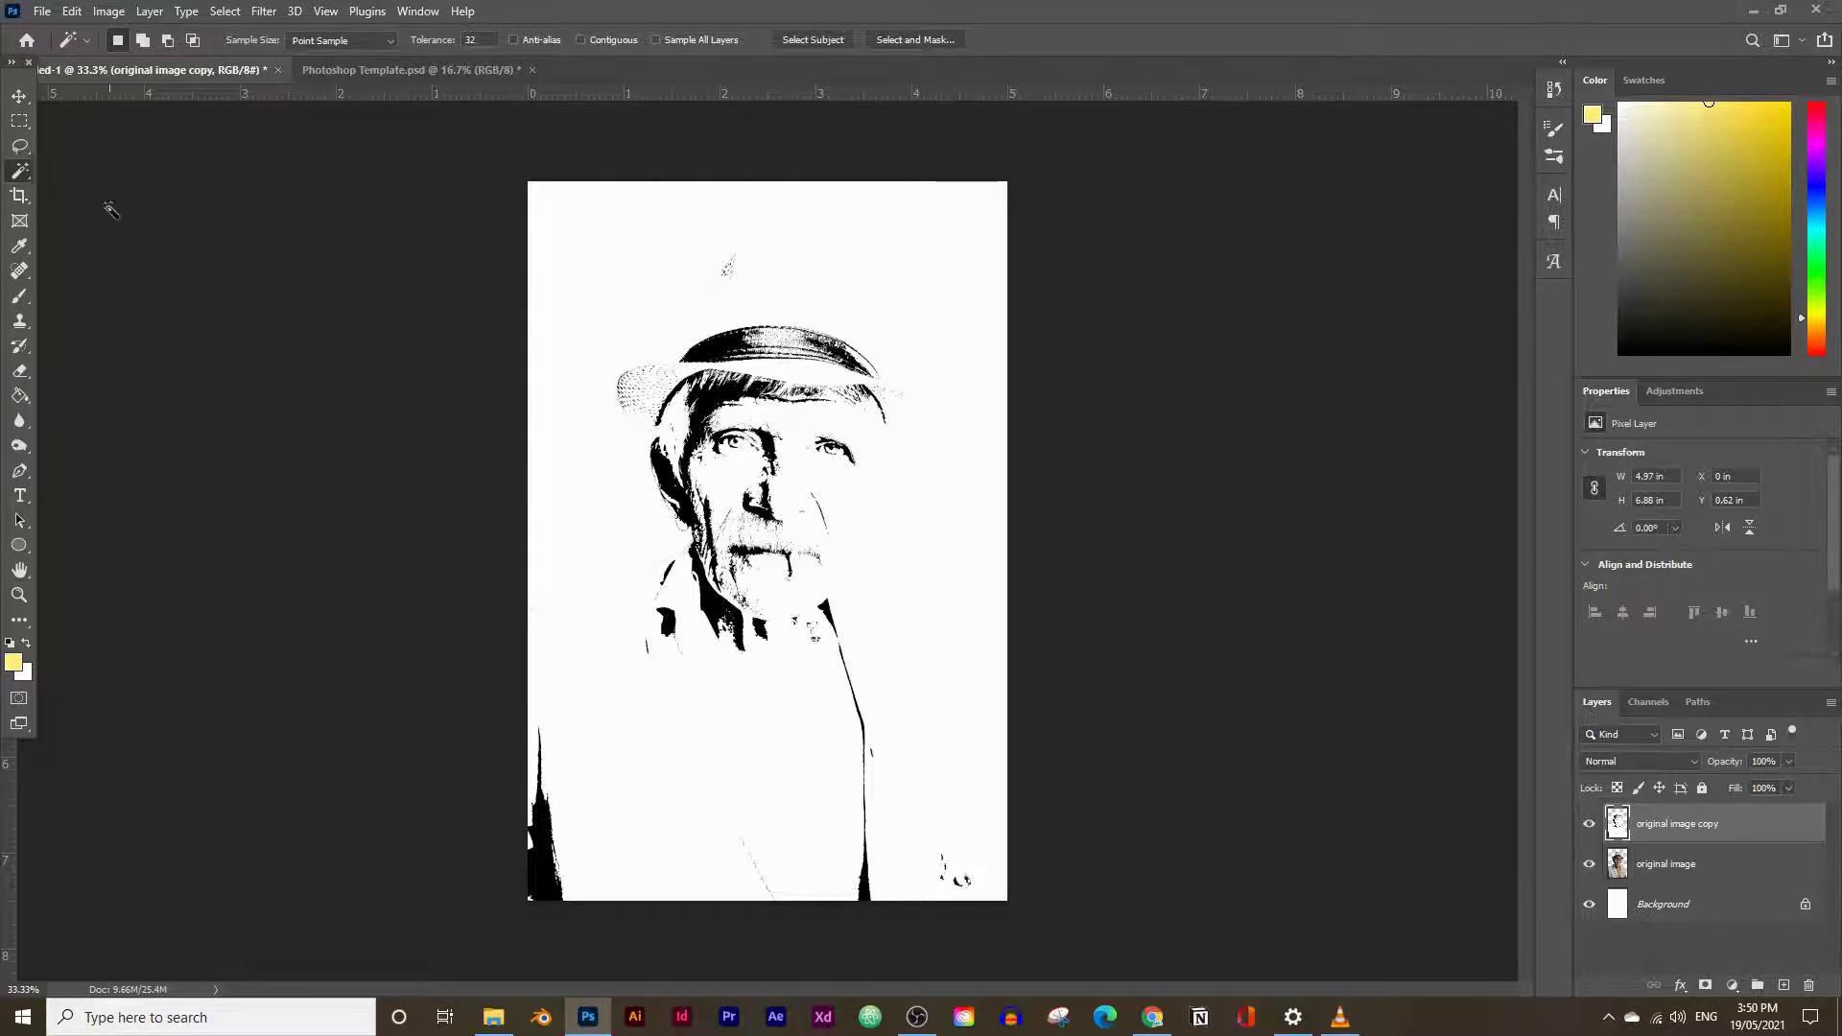
pyautogui.click(581, 39)
pyautogui.click(728, 264)
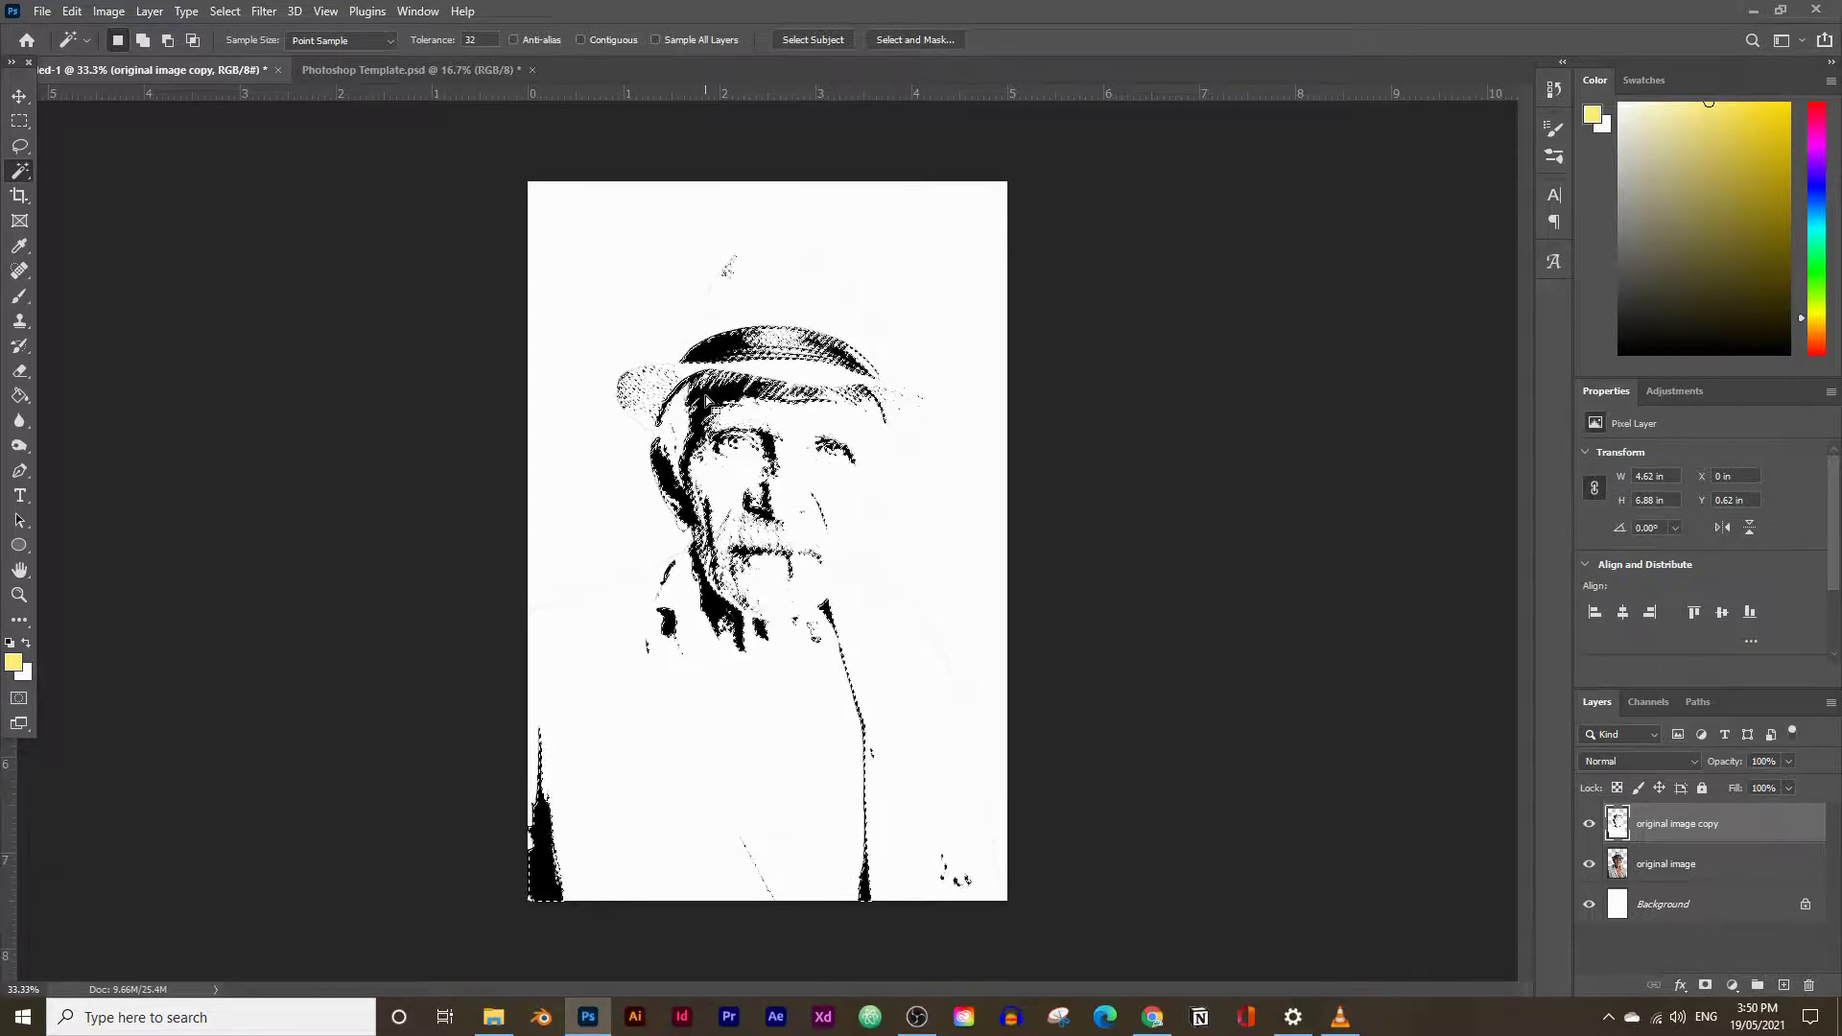
# Try selecting the white area and a single contiguous black patch, and reselect all black areas with Contiguous off
pyautogui.click(608, 856)
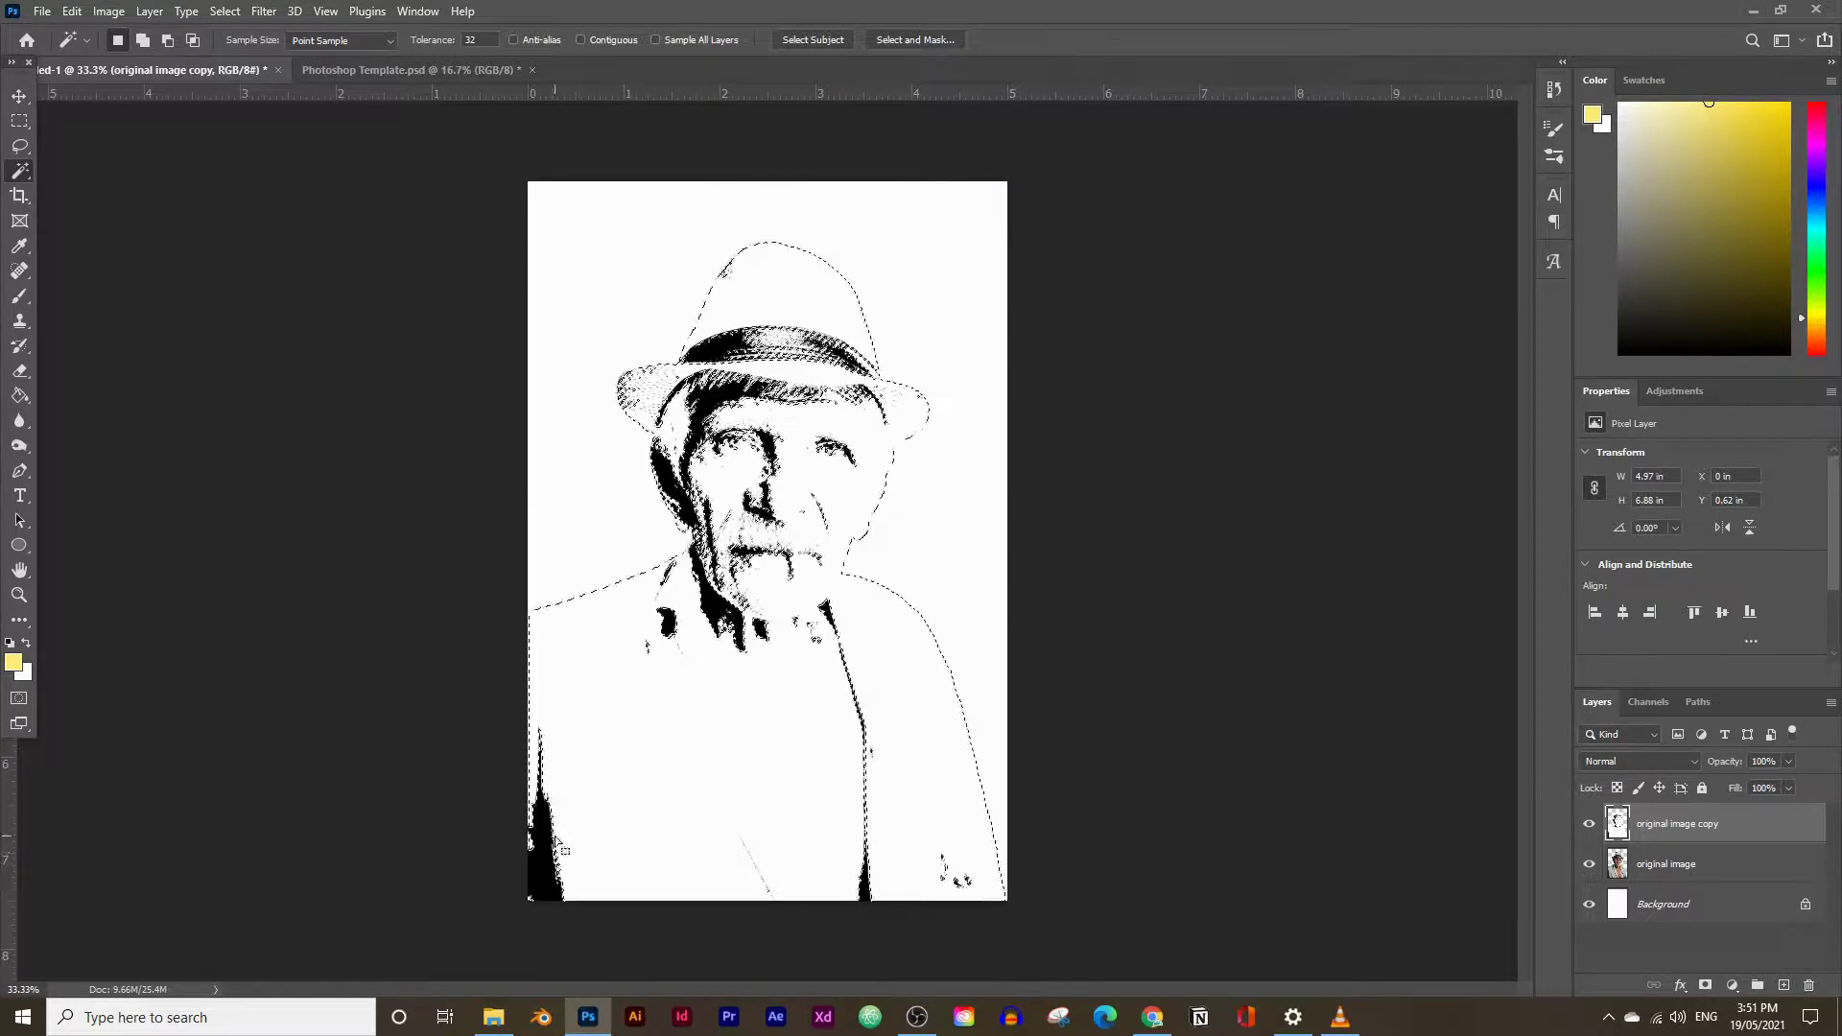
pyautogui.press('Delete')
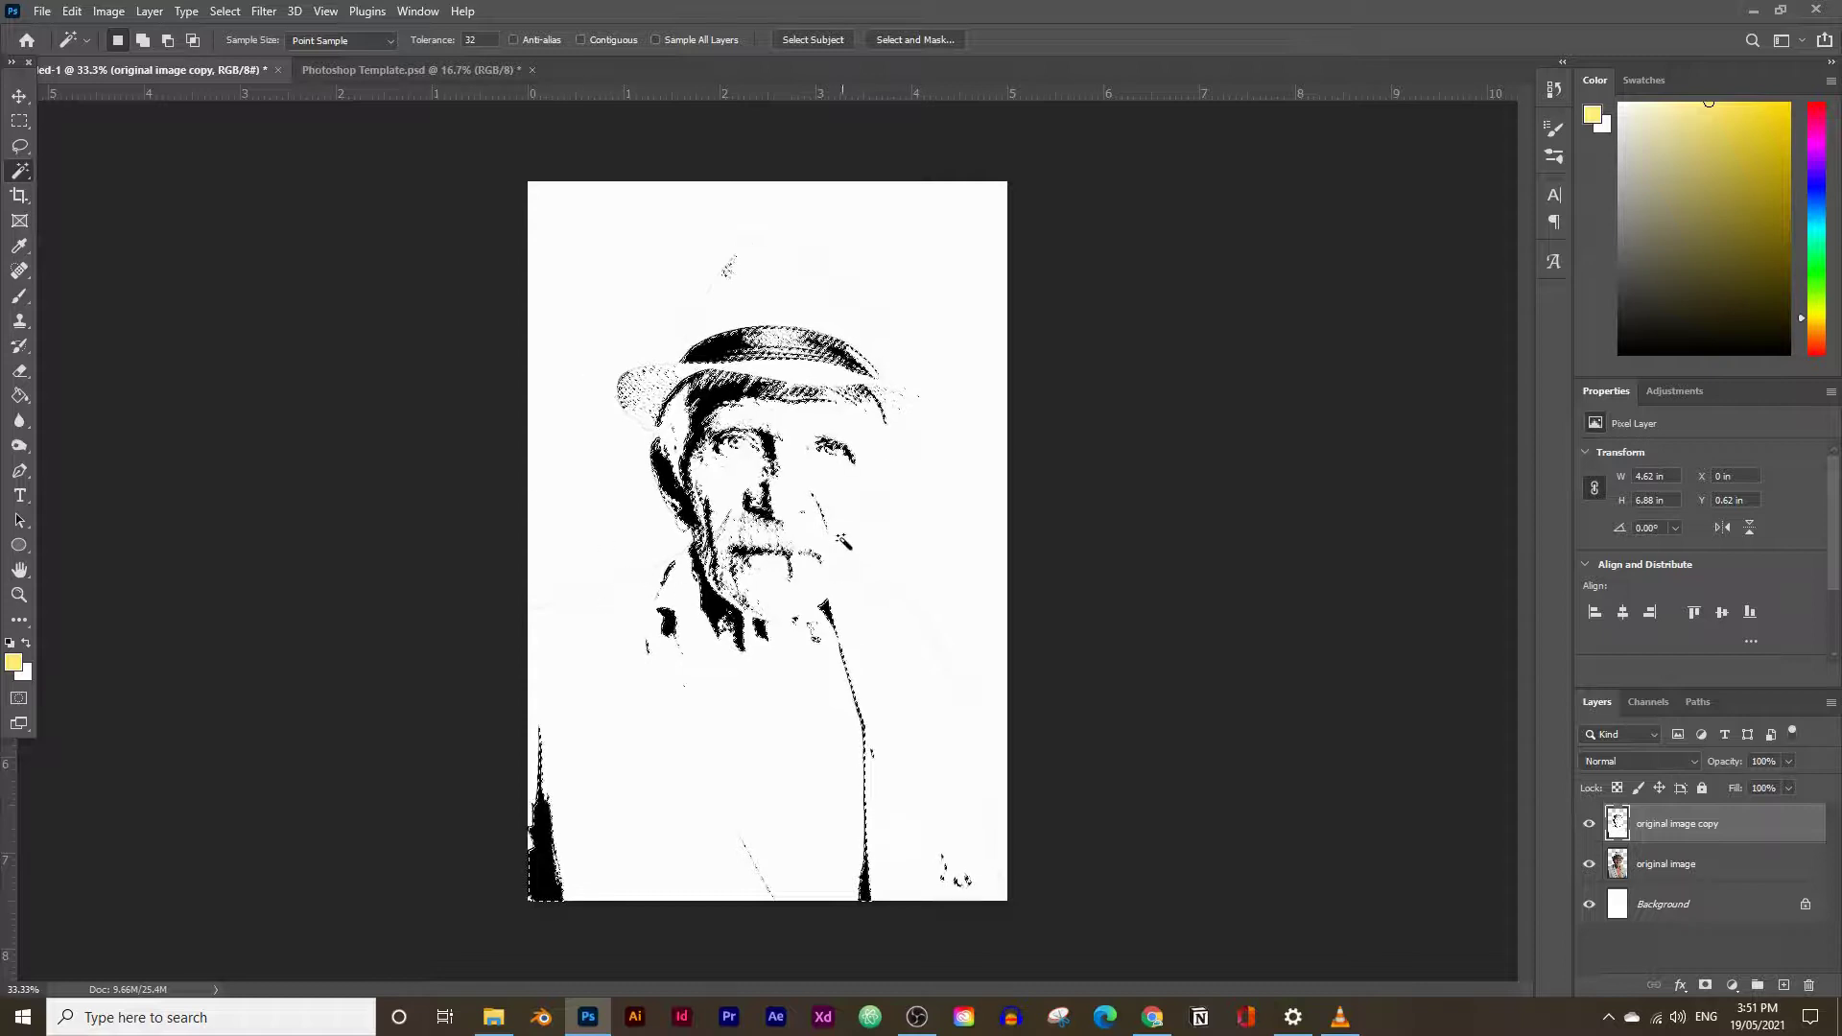
pyautogui.click(581, 40)
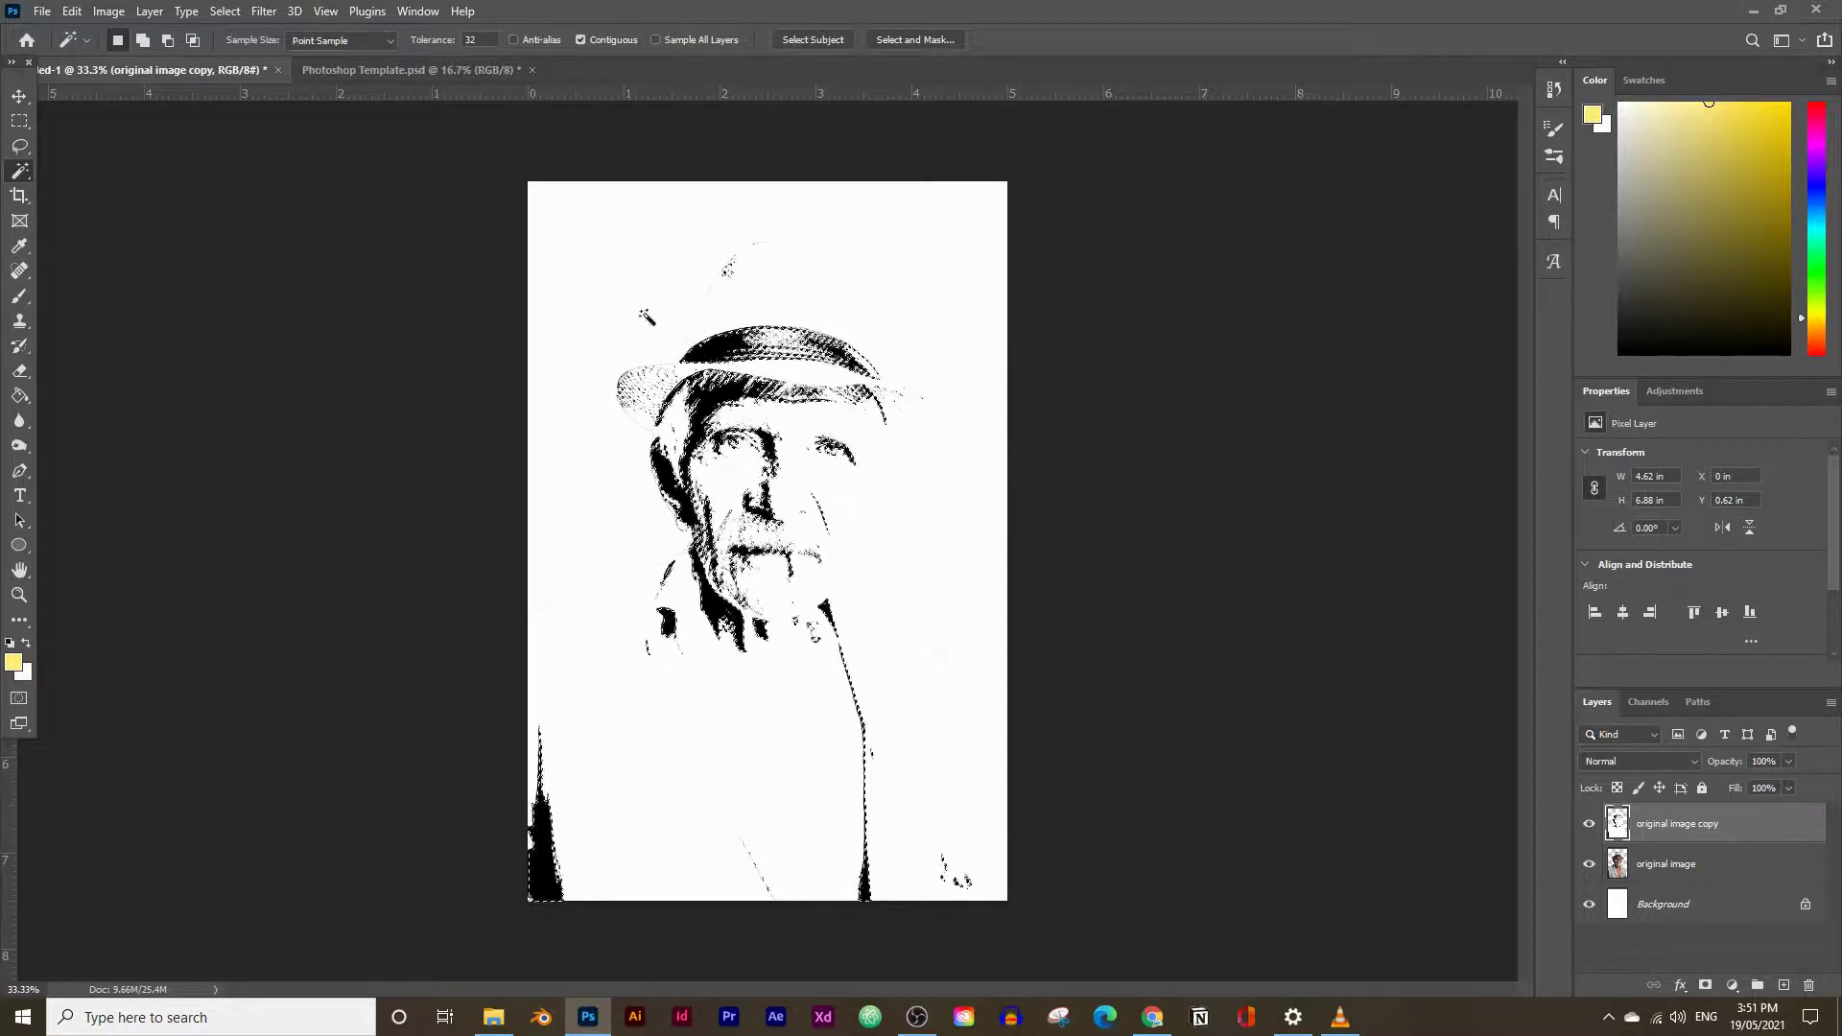
pyautogui.click(544, 861)
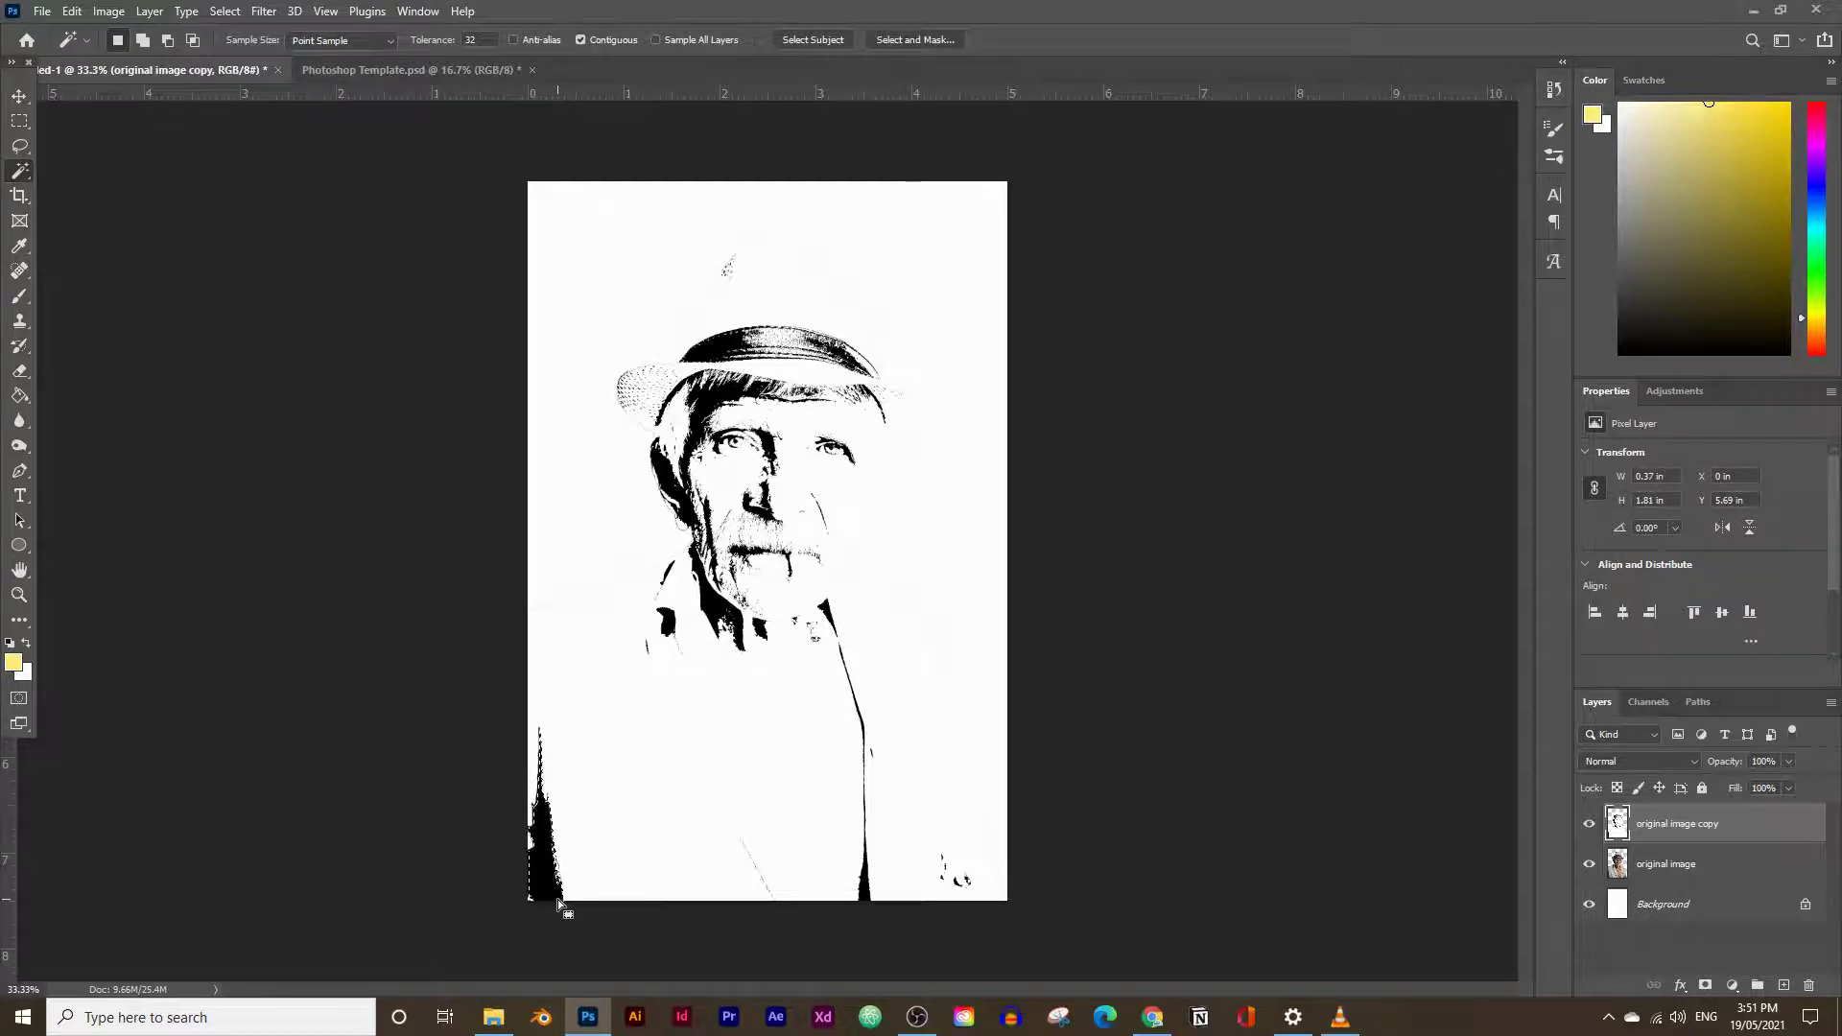
pyautogui.click(580, 40)
pyautogui.click(716, 400)
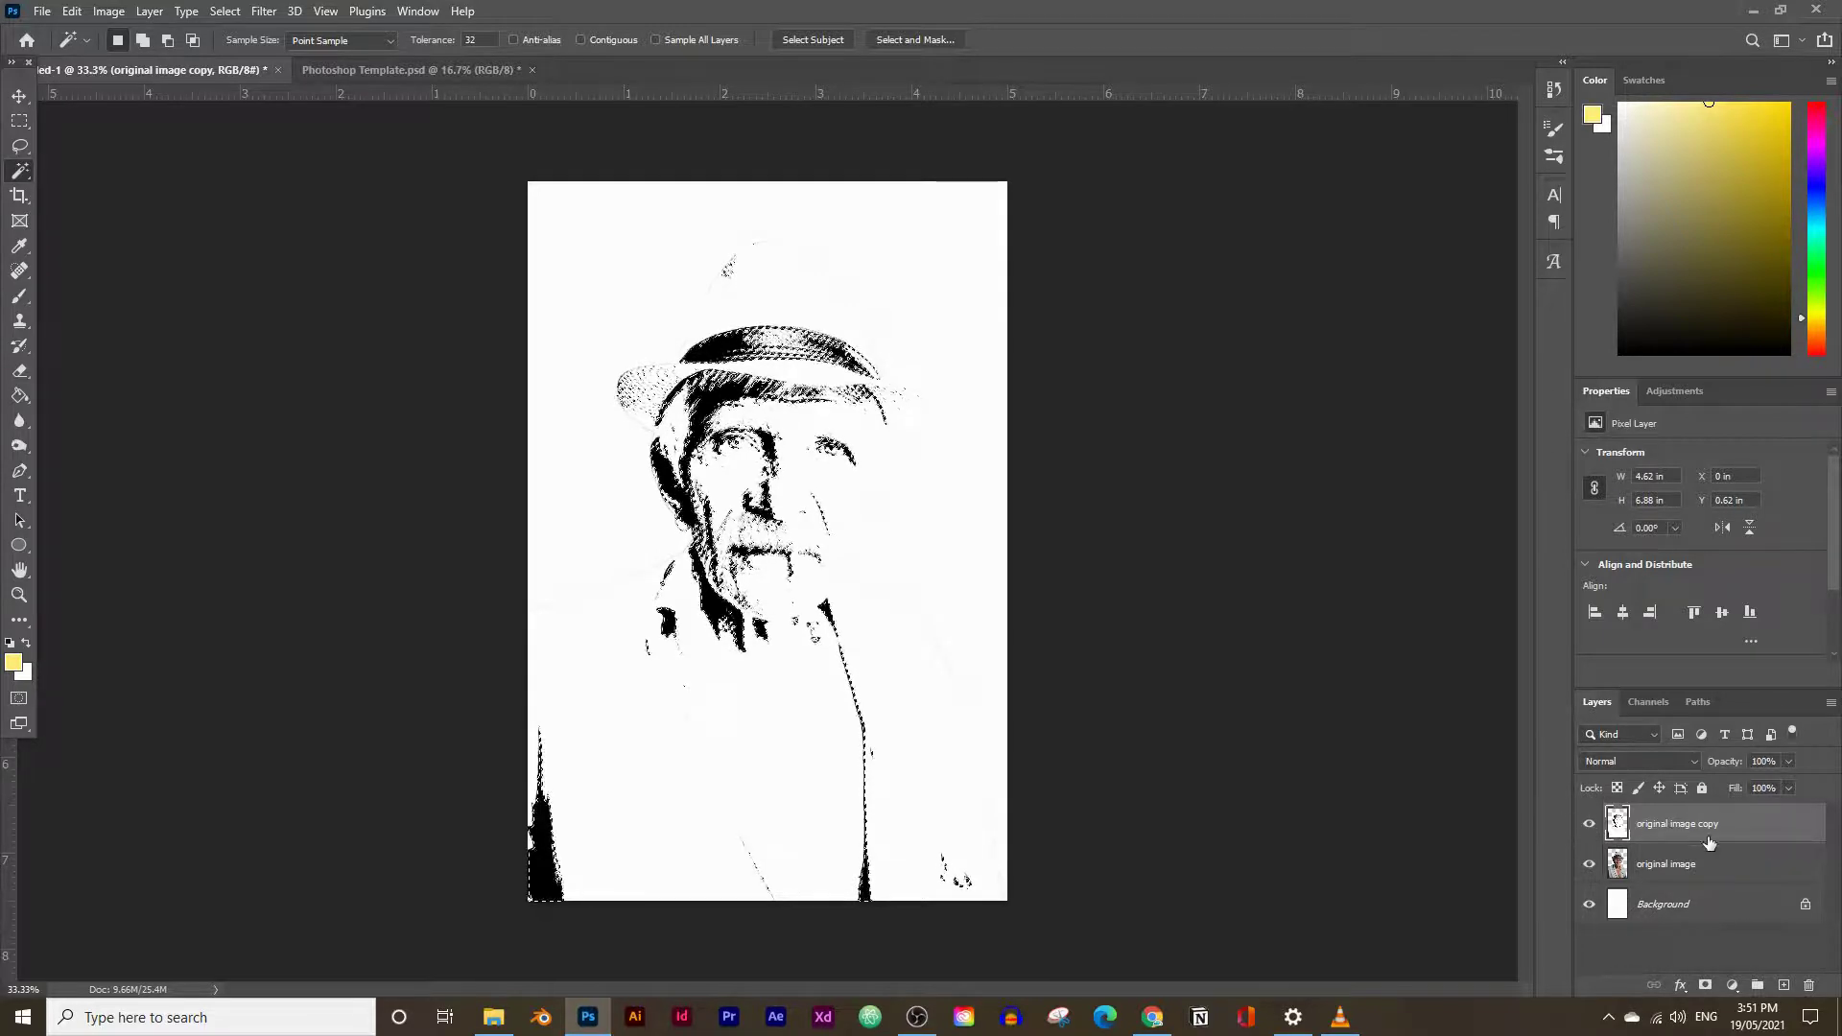
# Hide both portrait layers, and copy the dark red colour C's hex code #990017 from the Adobe Color palette
pyautogui.click(1589, 827)
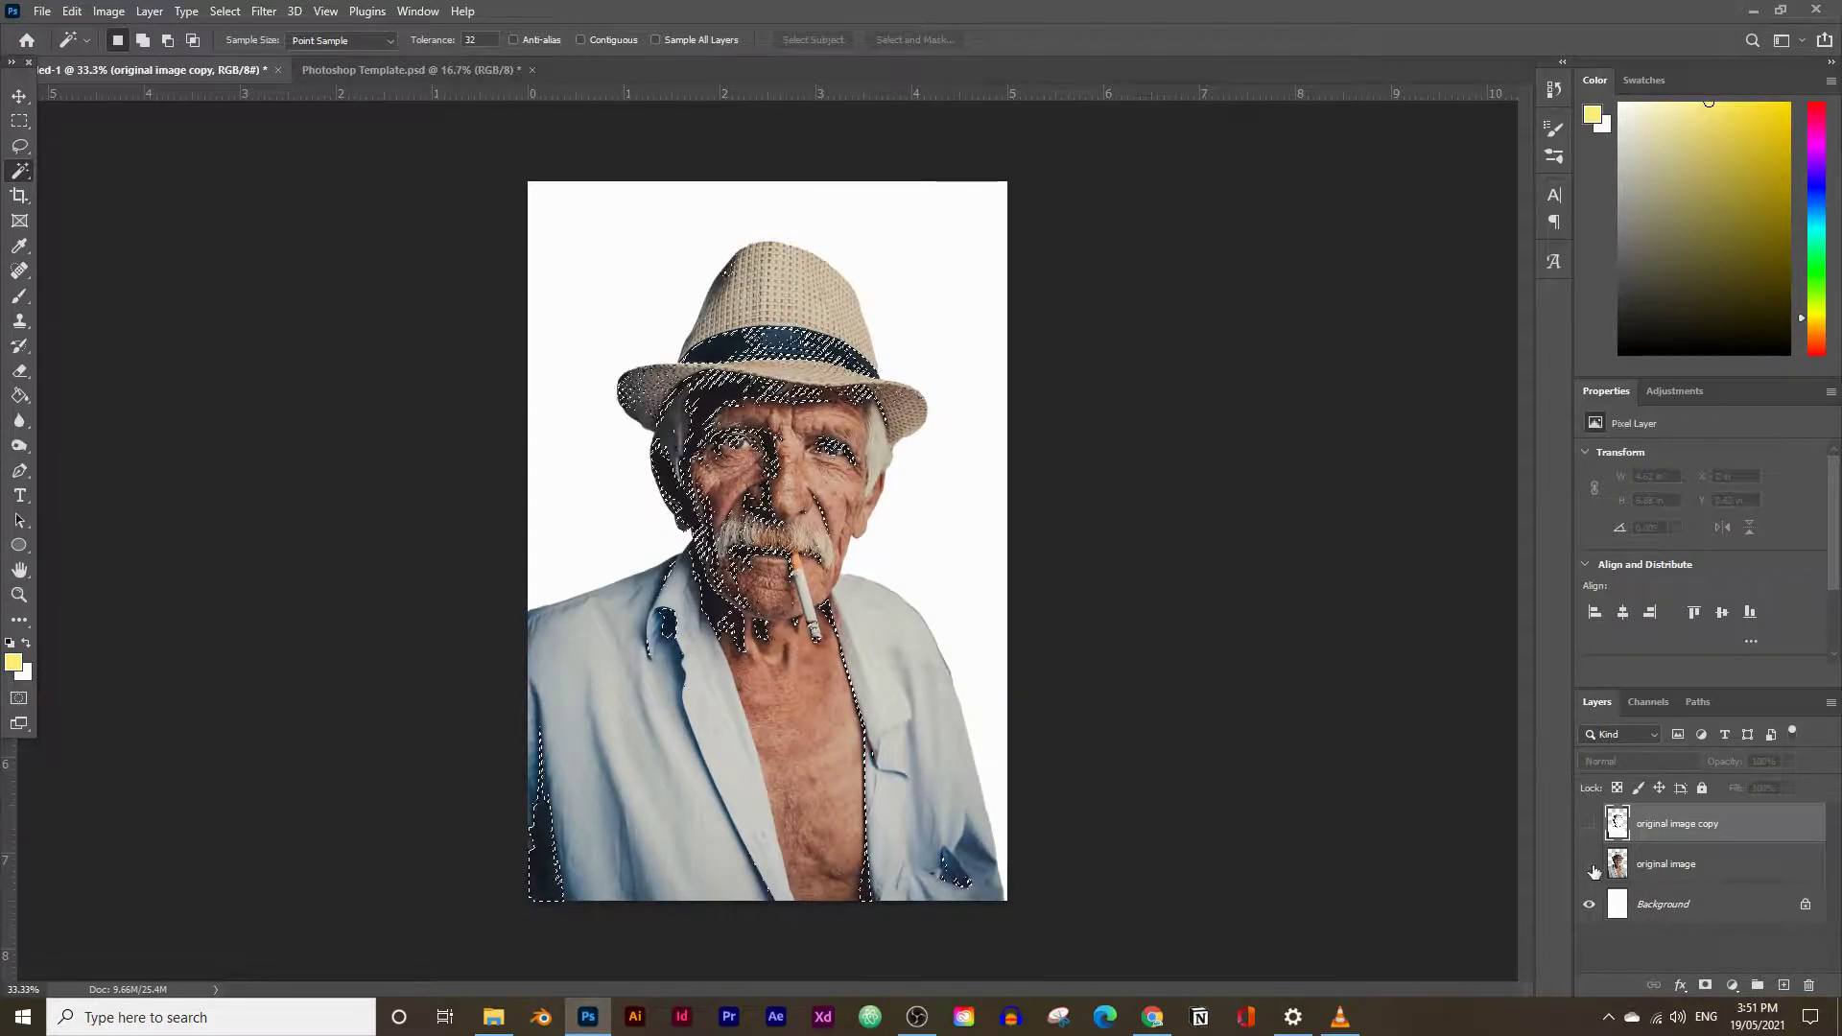
pyautogui.click(1593, 868)
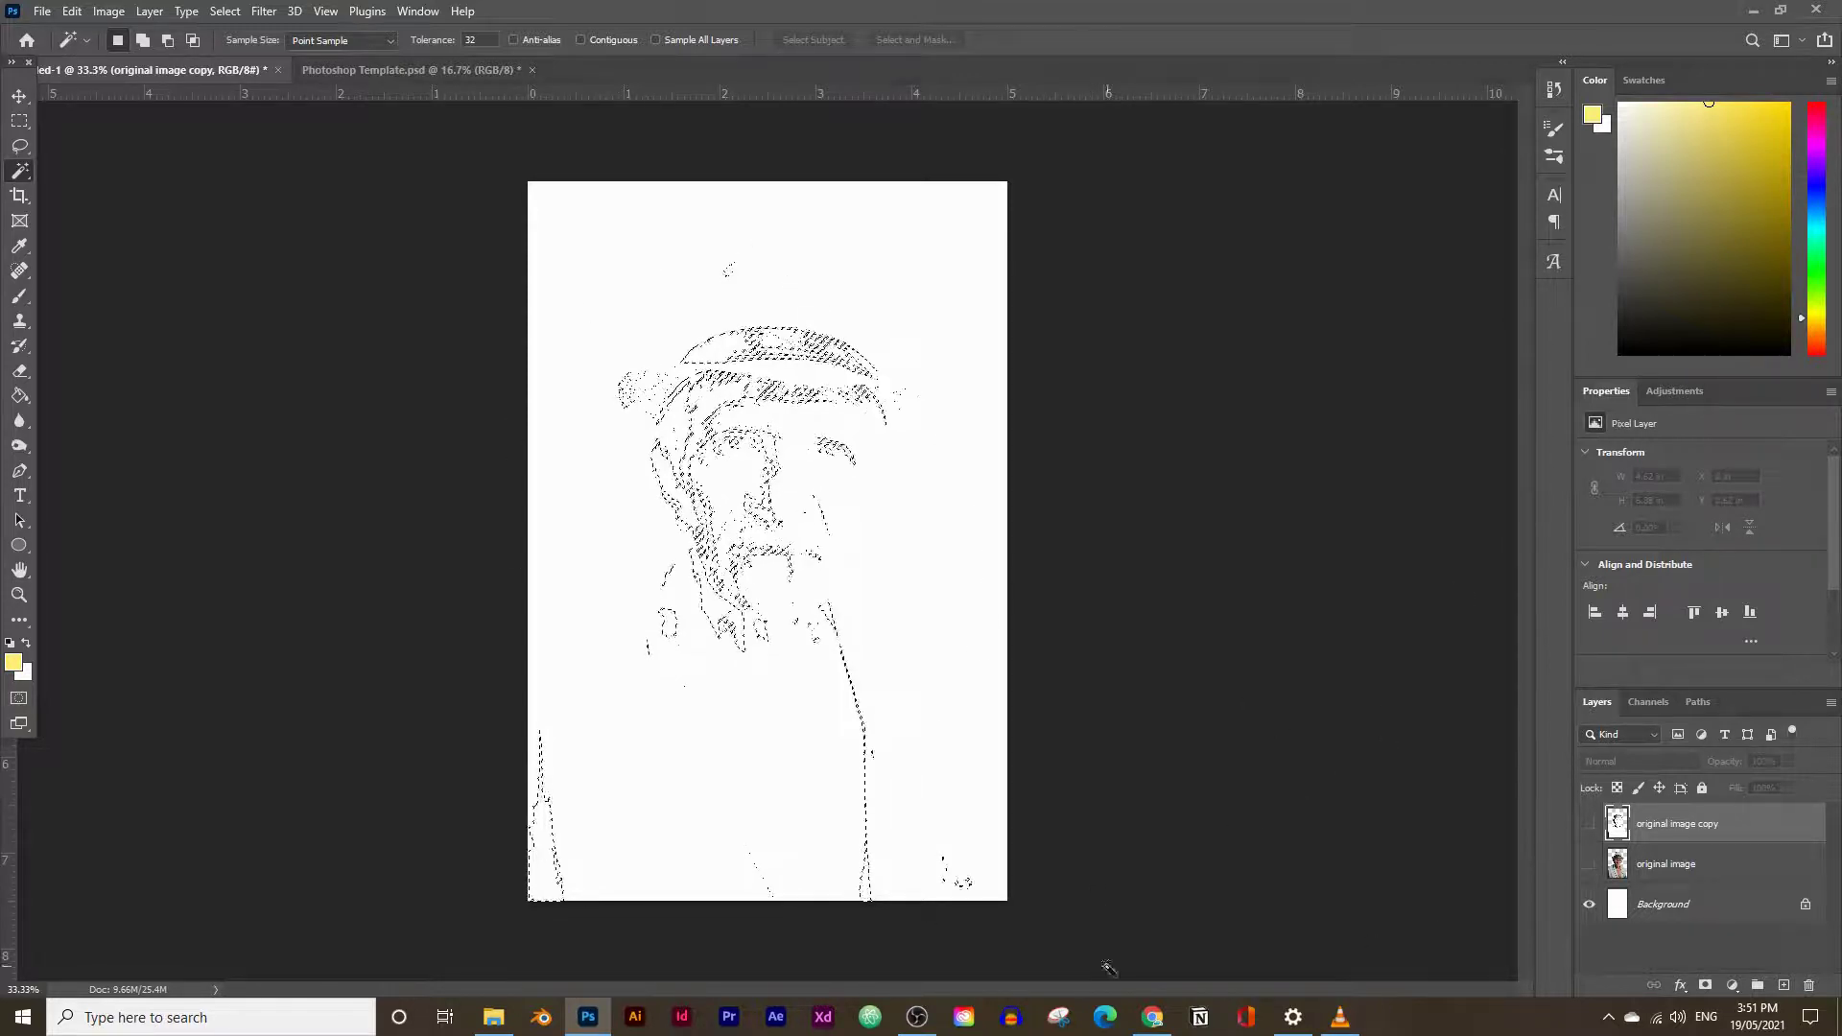
pyautogui.moveTo(1153, 1016)
pyautogui.click(1123, 899)
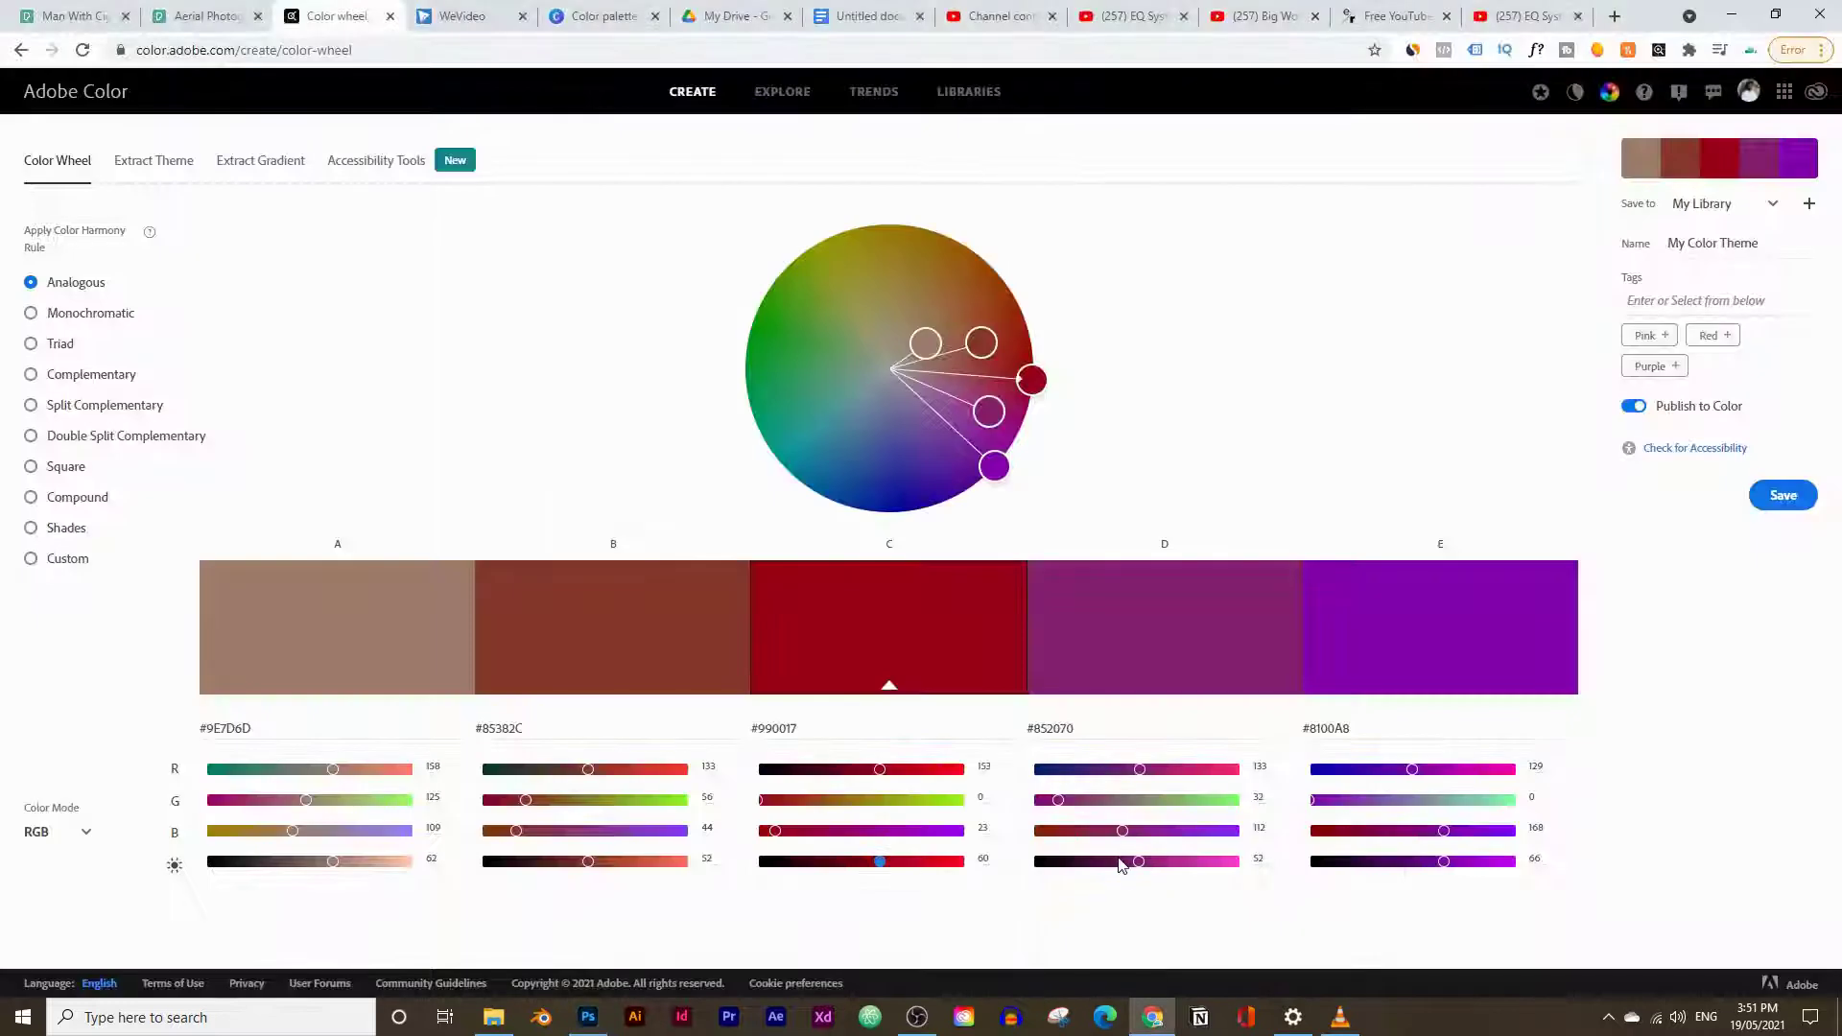
pyautogui.click(817, 735)
pyautogui.hotkey('ctrl', 'c')
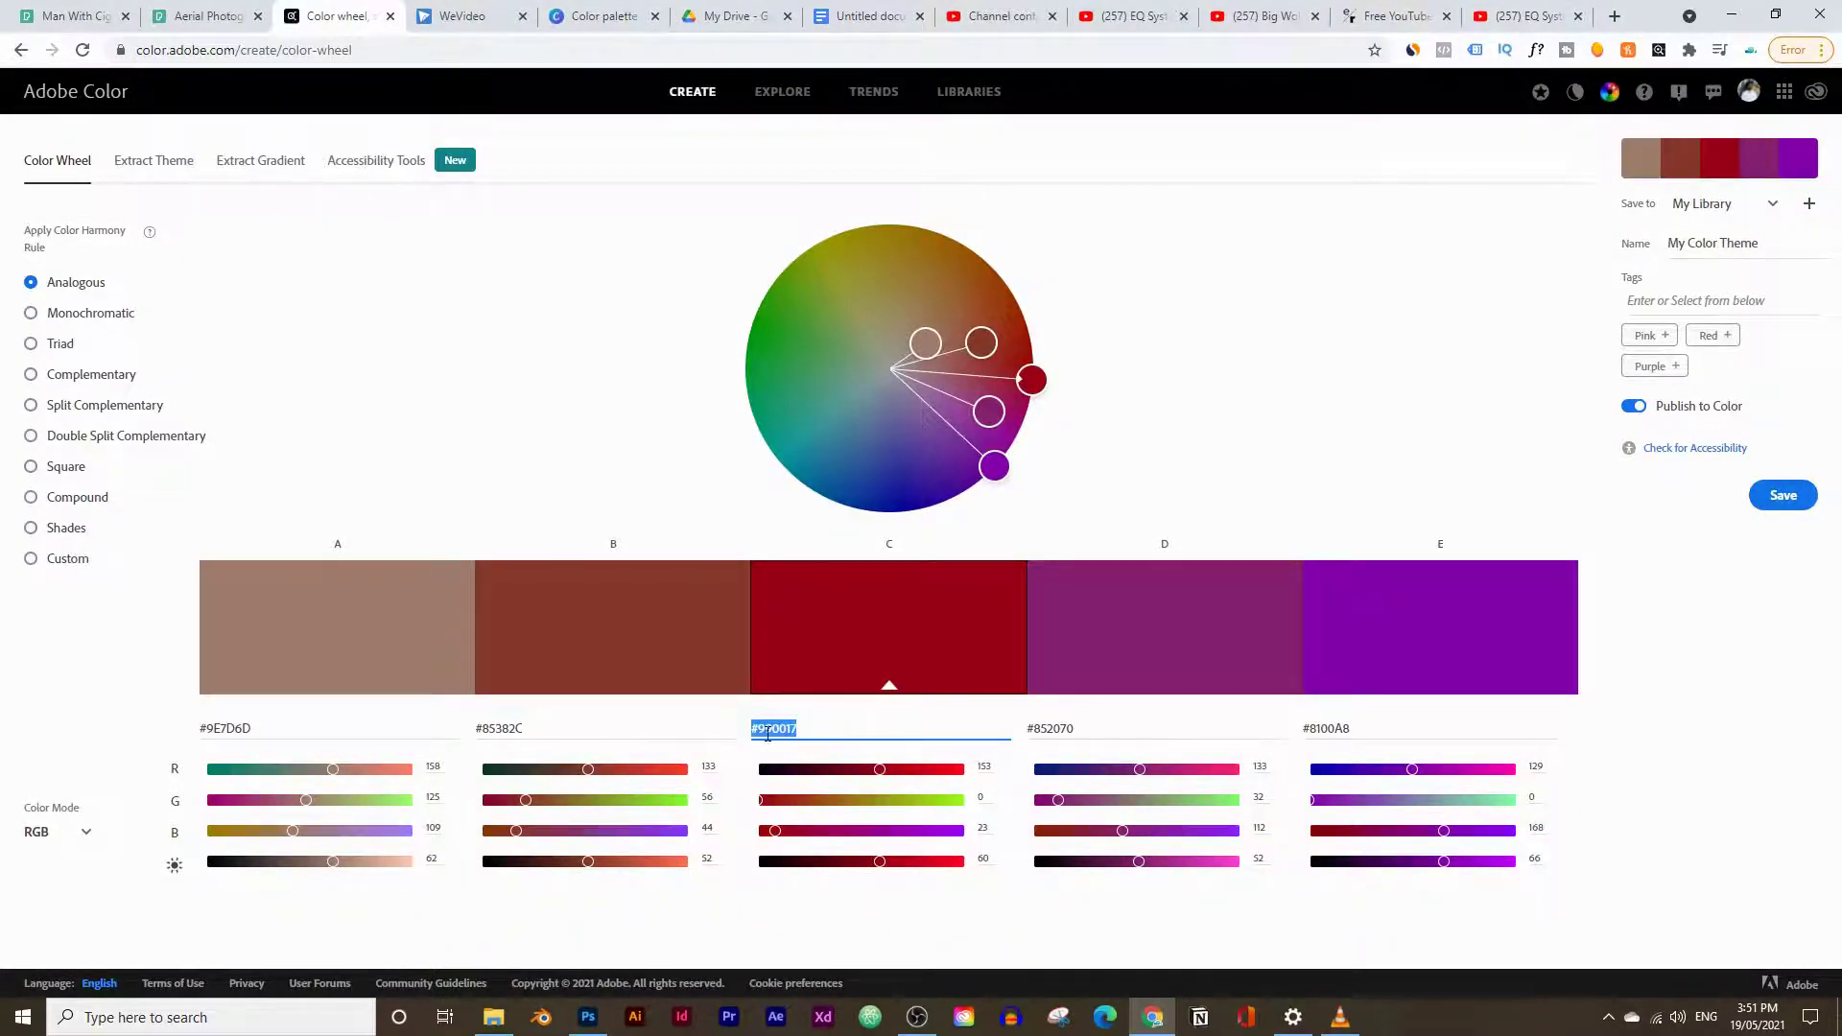
pyautogui.rightClick(768, 731)
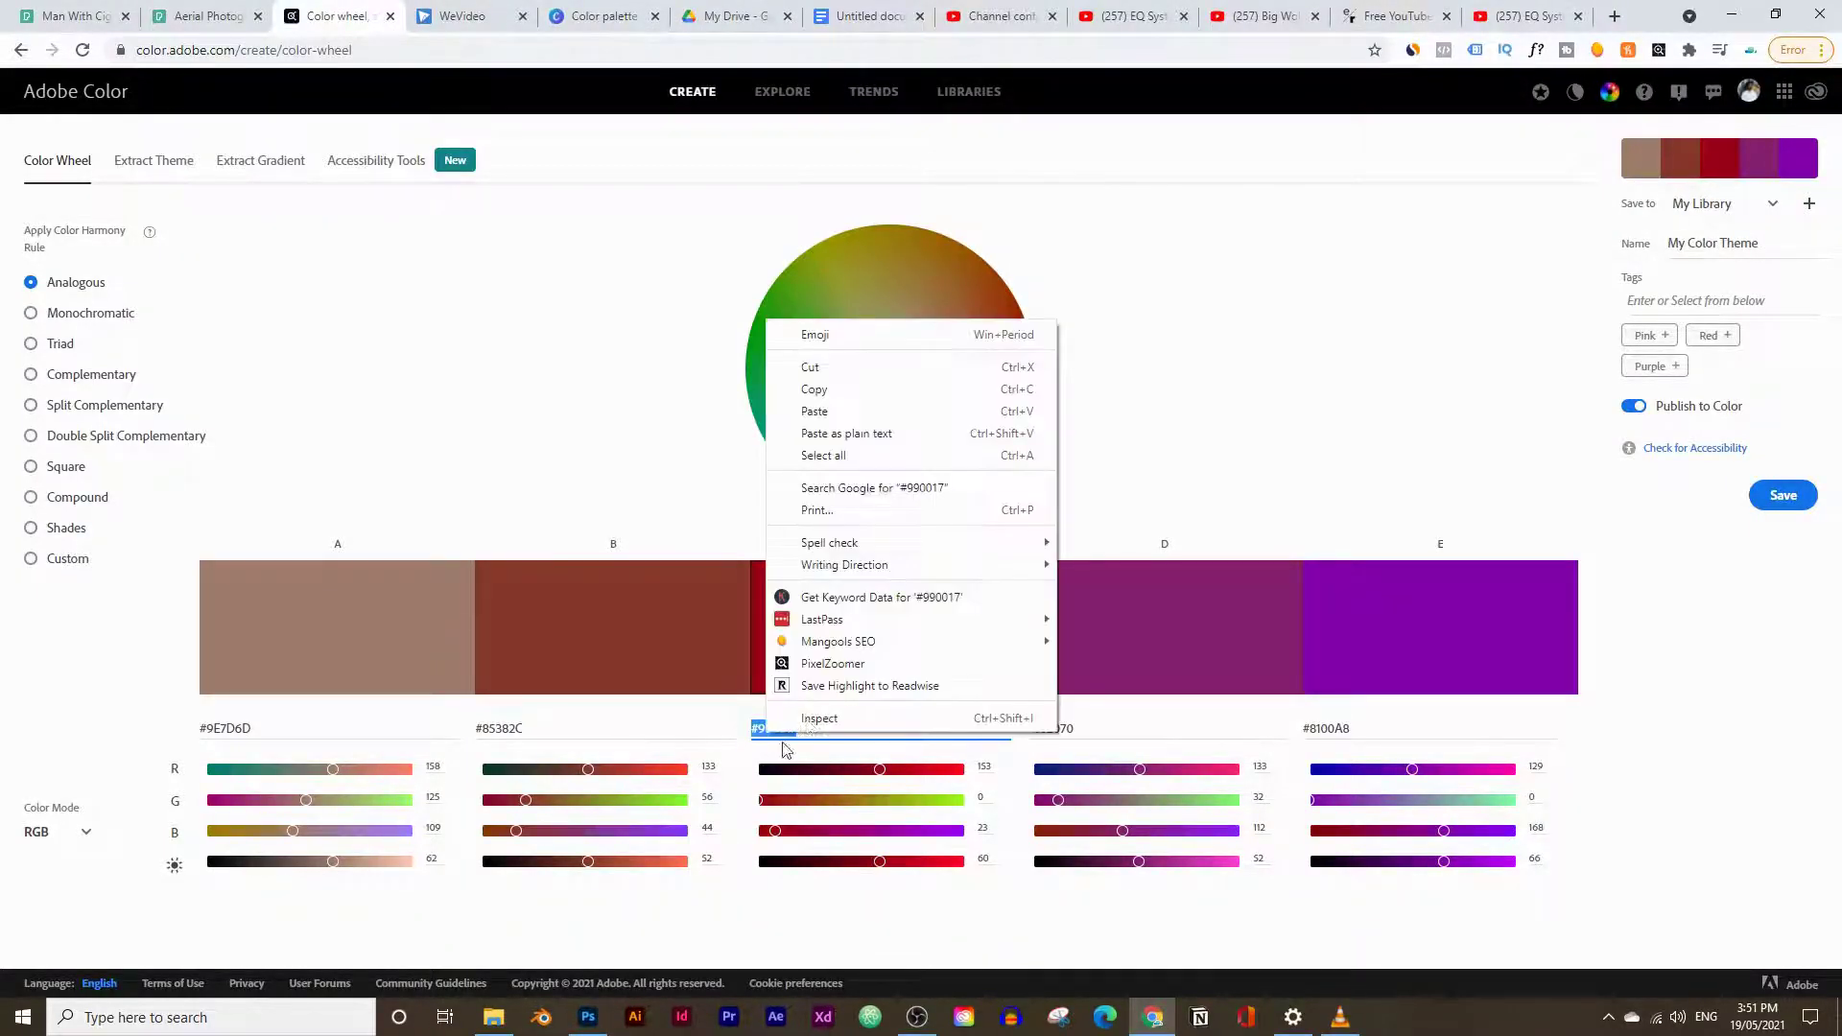
pyautogui.click(836, 380)
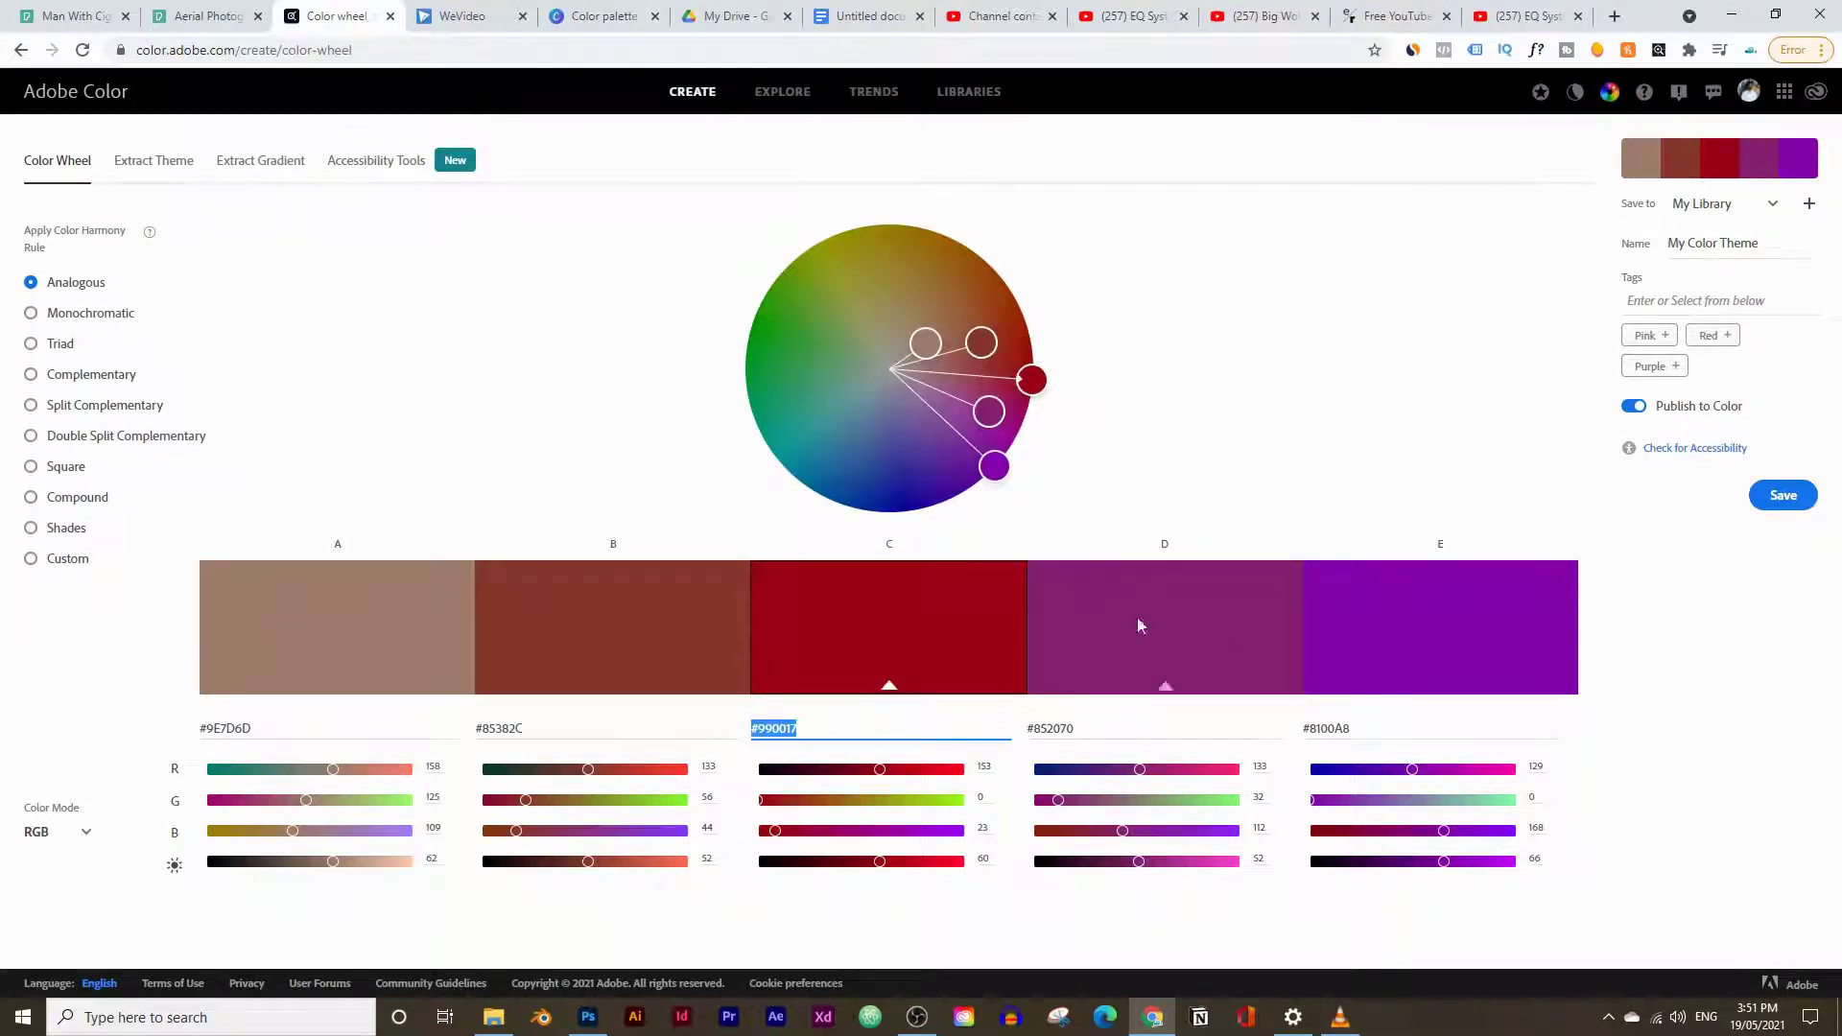
# Switch back to Photoshop and add a new layer named 1 above the portrait layers
pyautogui.click(590, 1016)
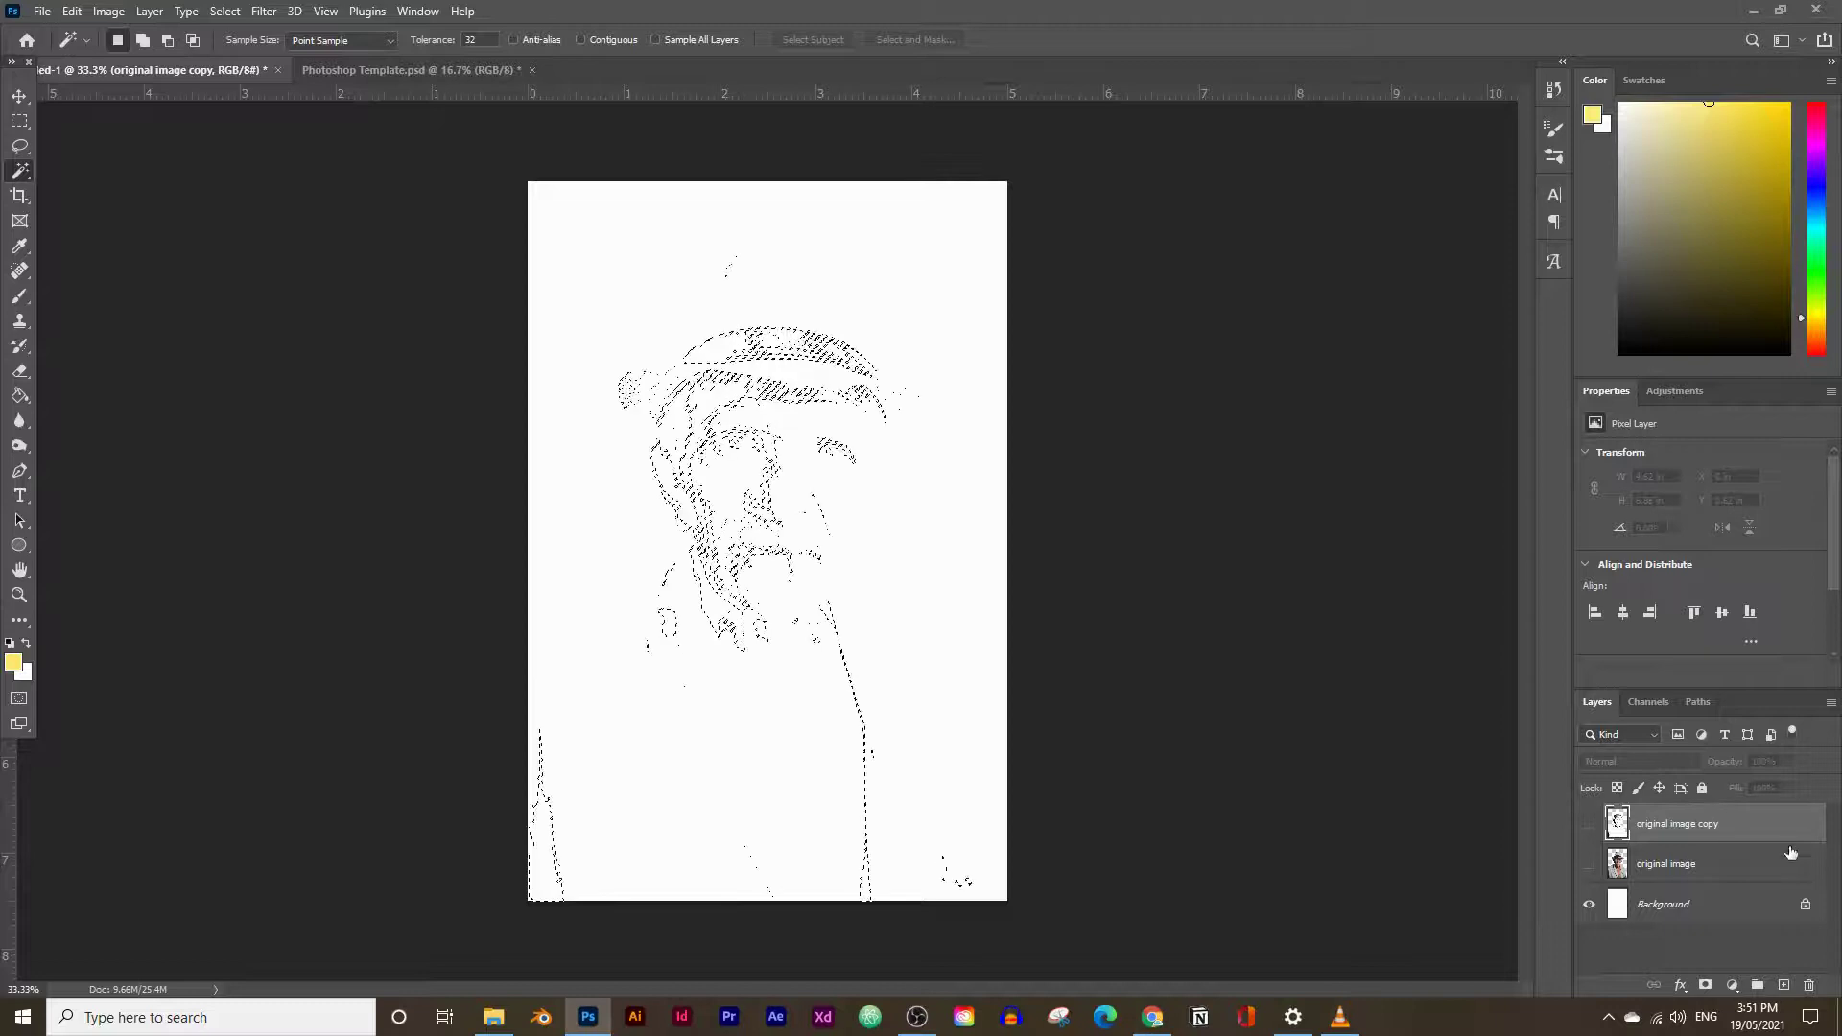
pyautogui.click(1783, 985)
pyautogui.doubleClick(1664, 823)
pyautogui.write('1')
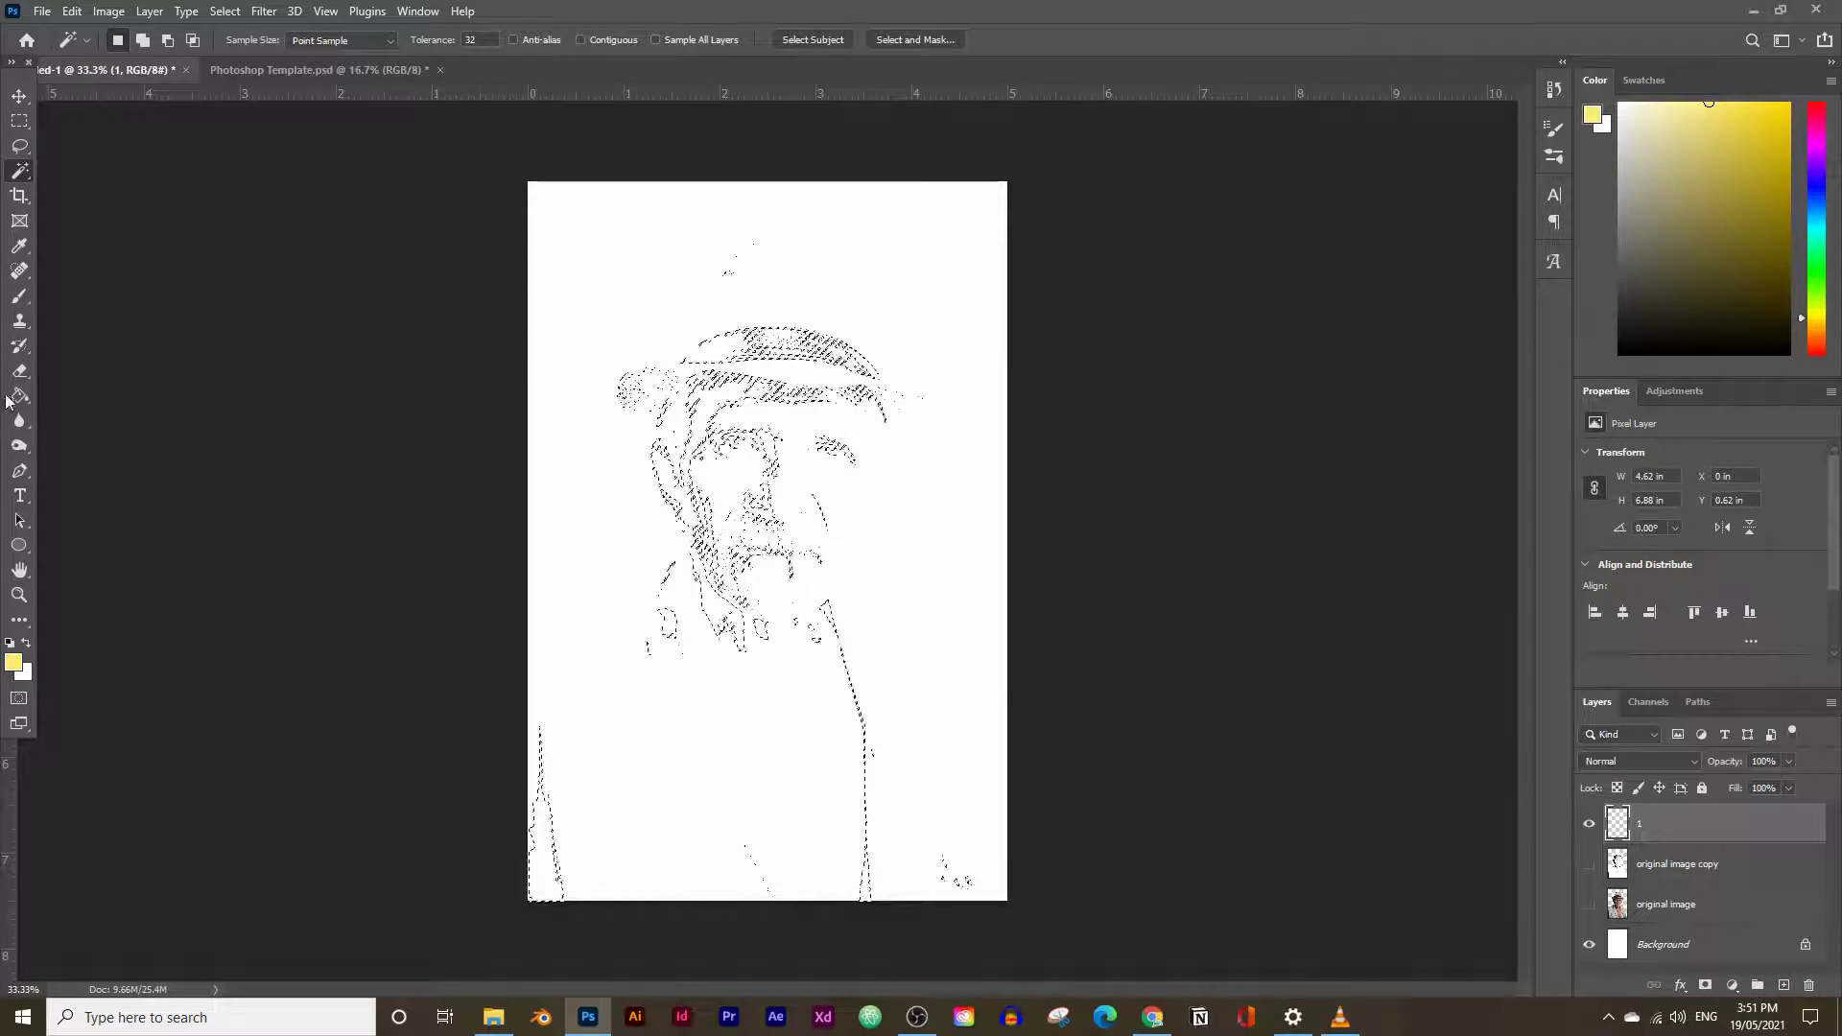
# Set the foreground colour to #990017, fill the selection on layer 1 with the Paint Bucket, and clear the selection
pyautogui.click(11, 669)
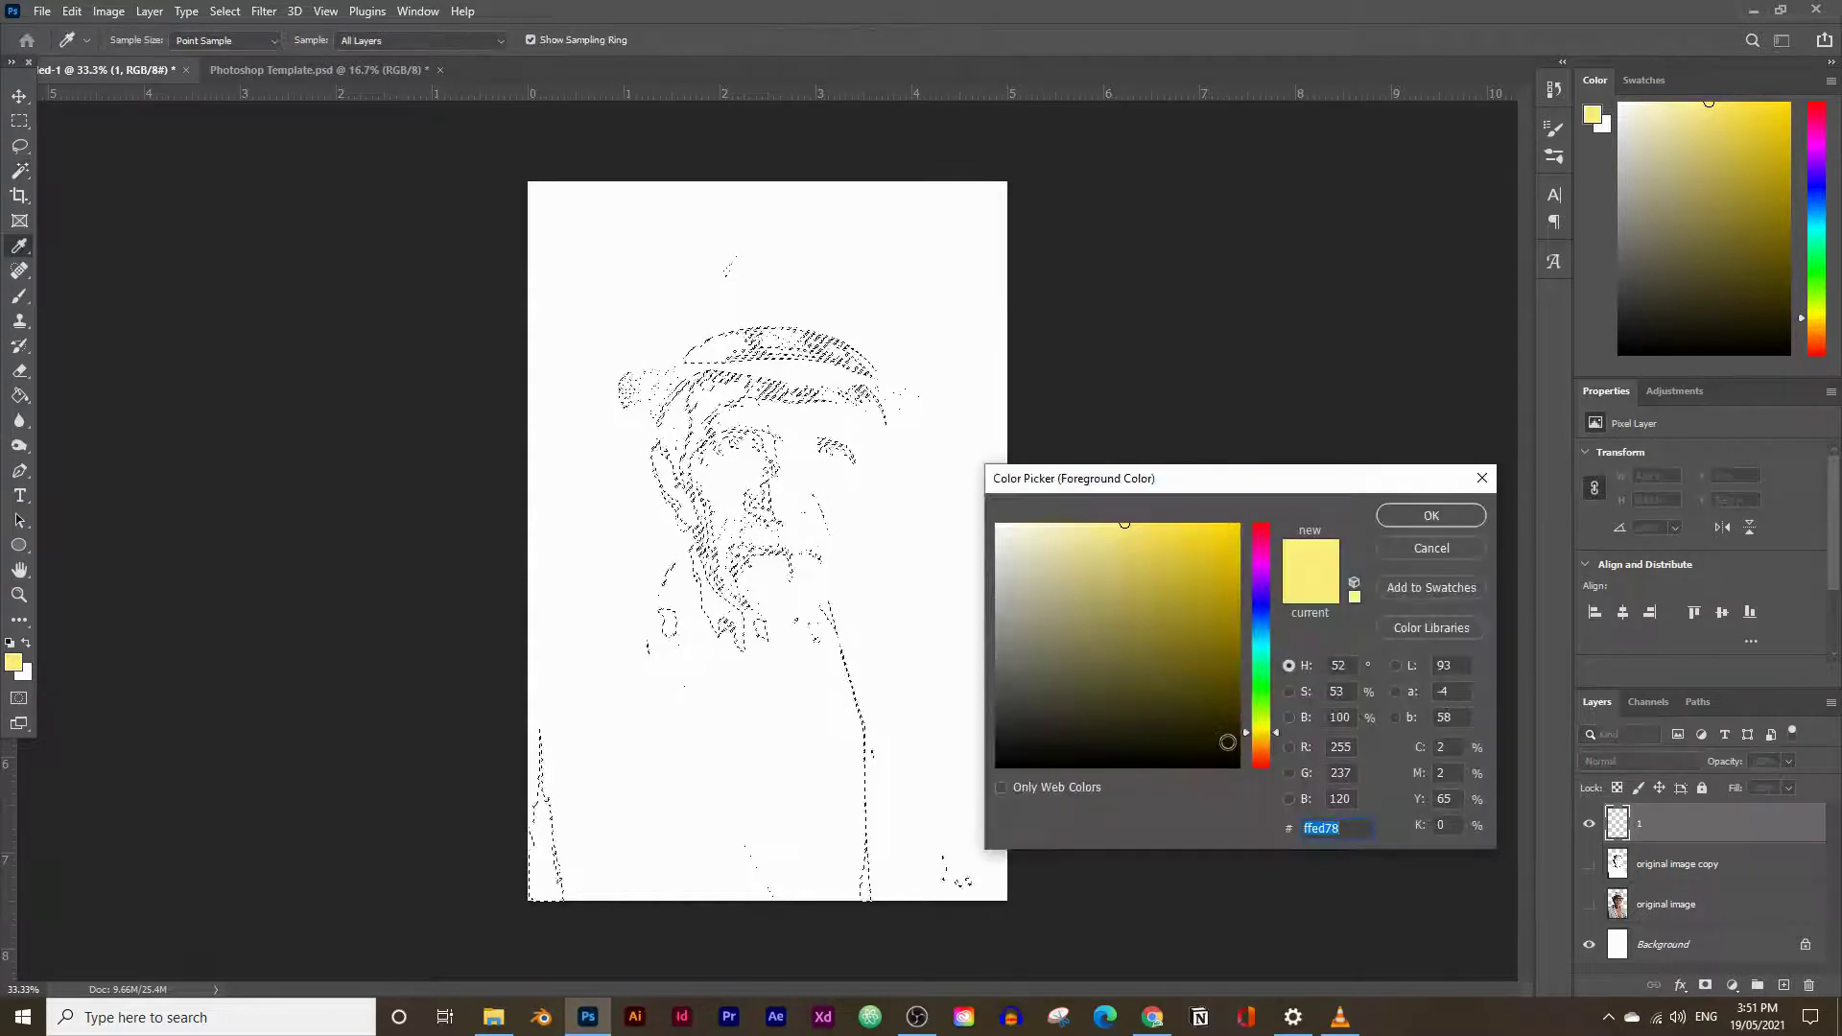
pyautogui.hotkey('ctrl', 'v')
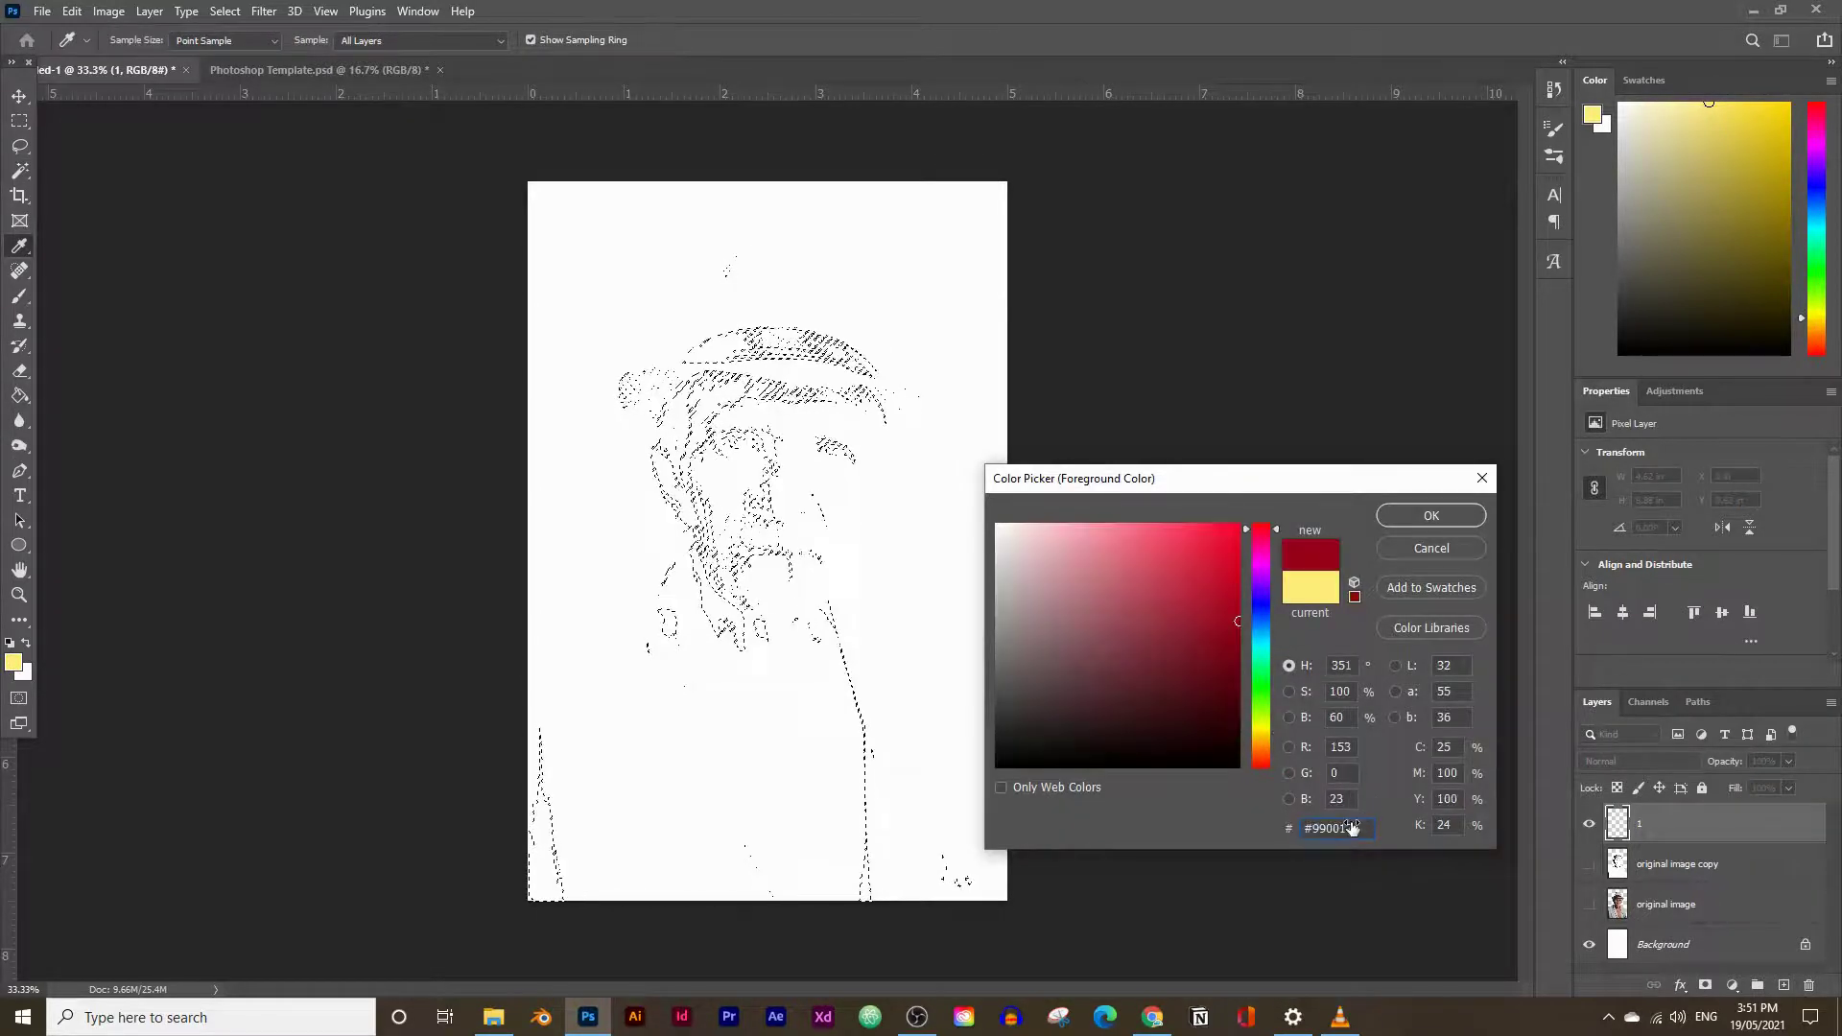
pyautogui.click(1432, 516)
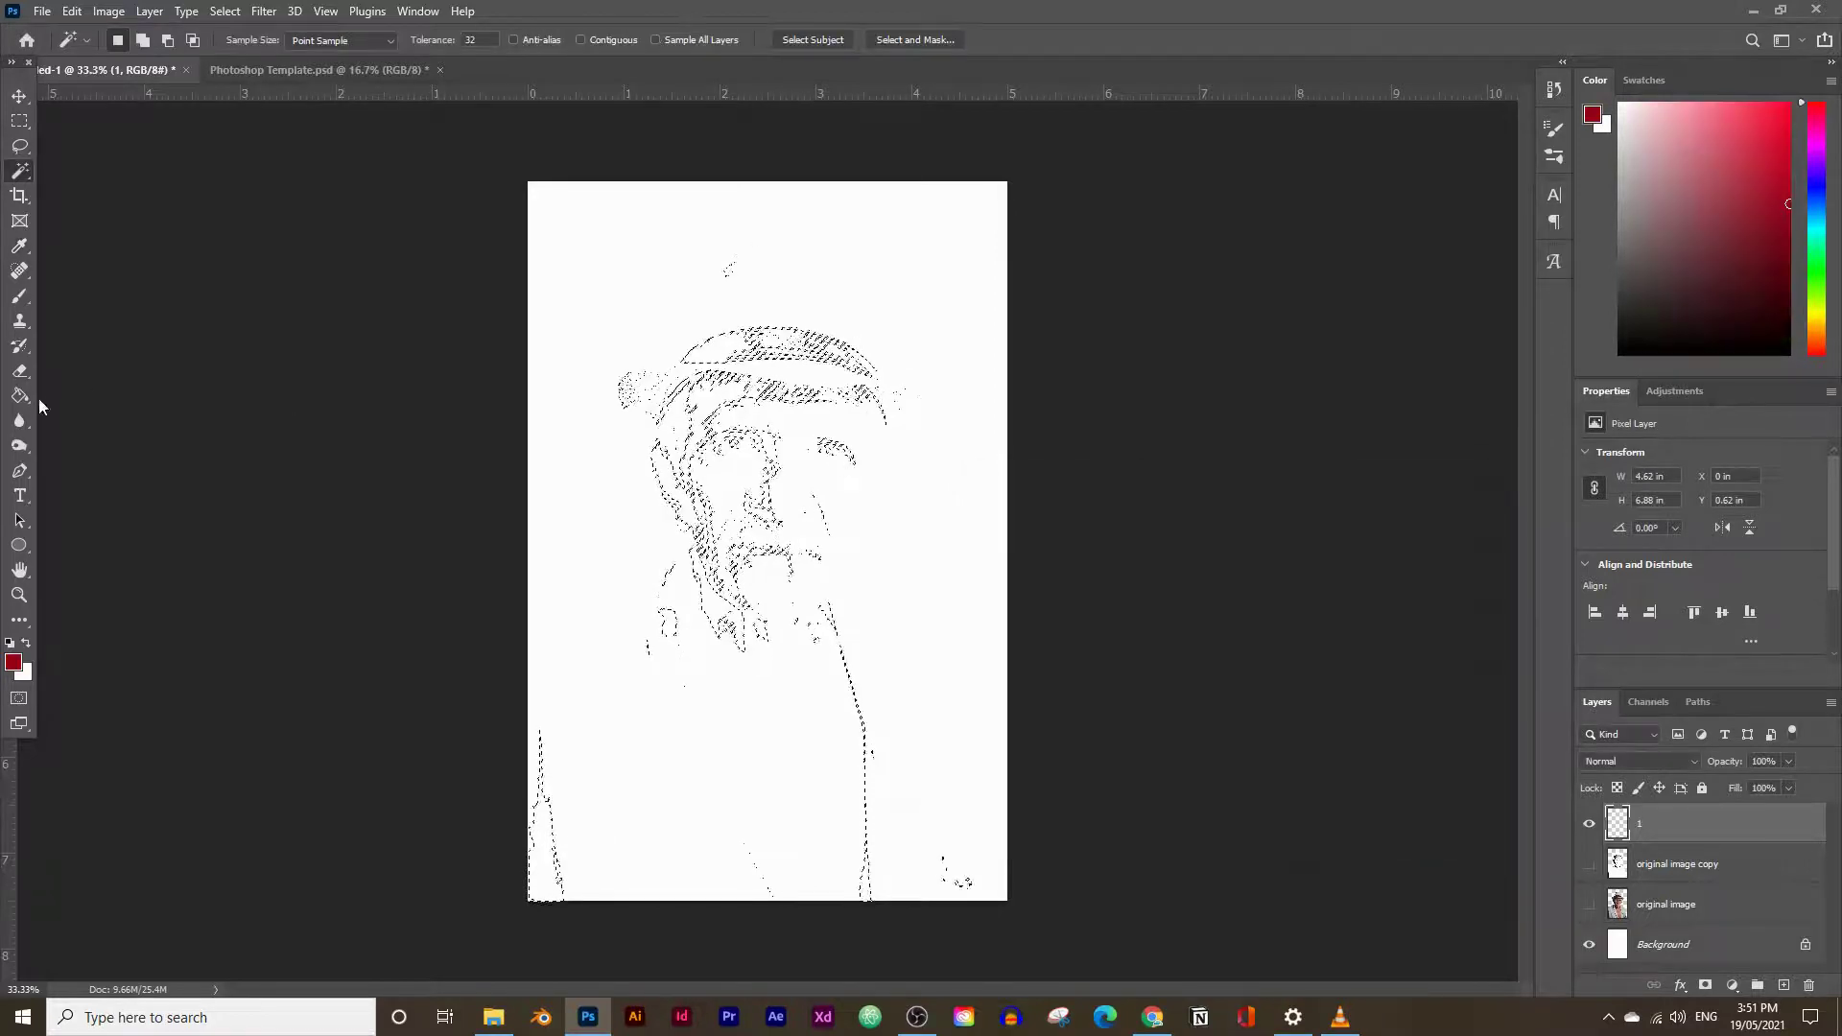
pyautogui.click(16, 403)
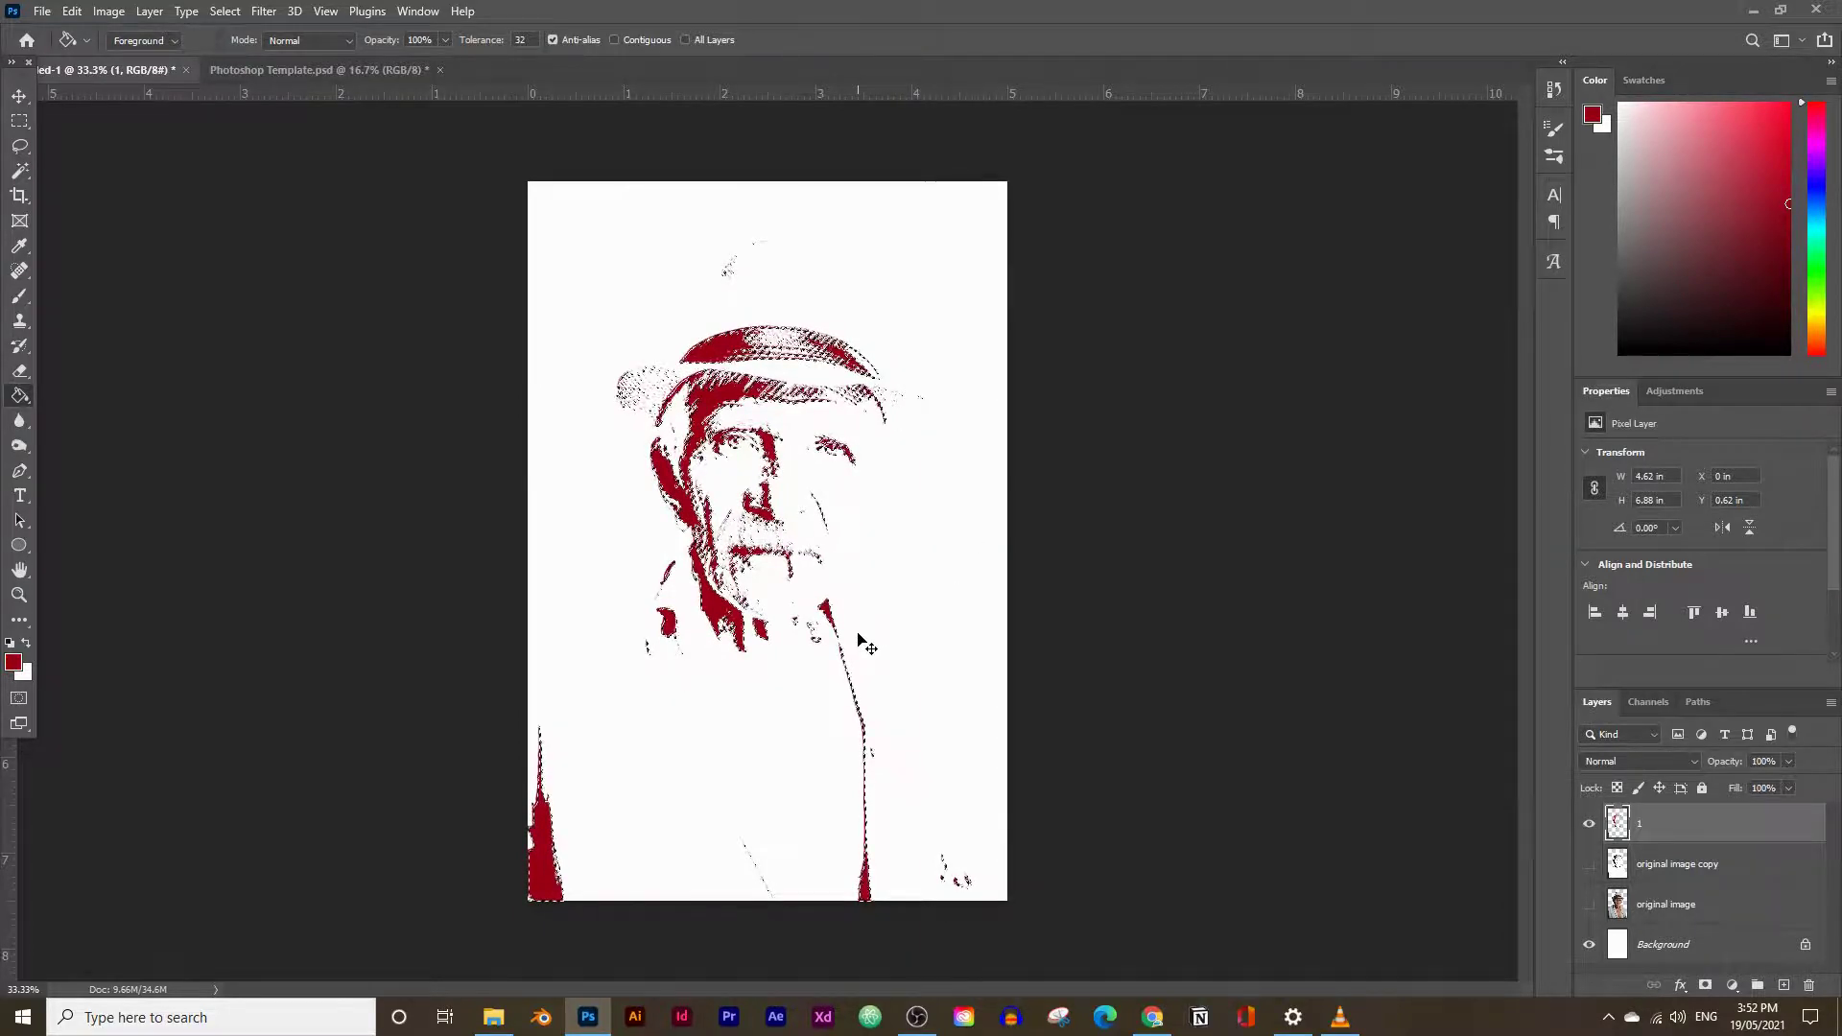
pyautogui.hotkey('ctrl', 'd')
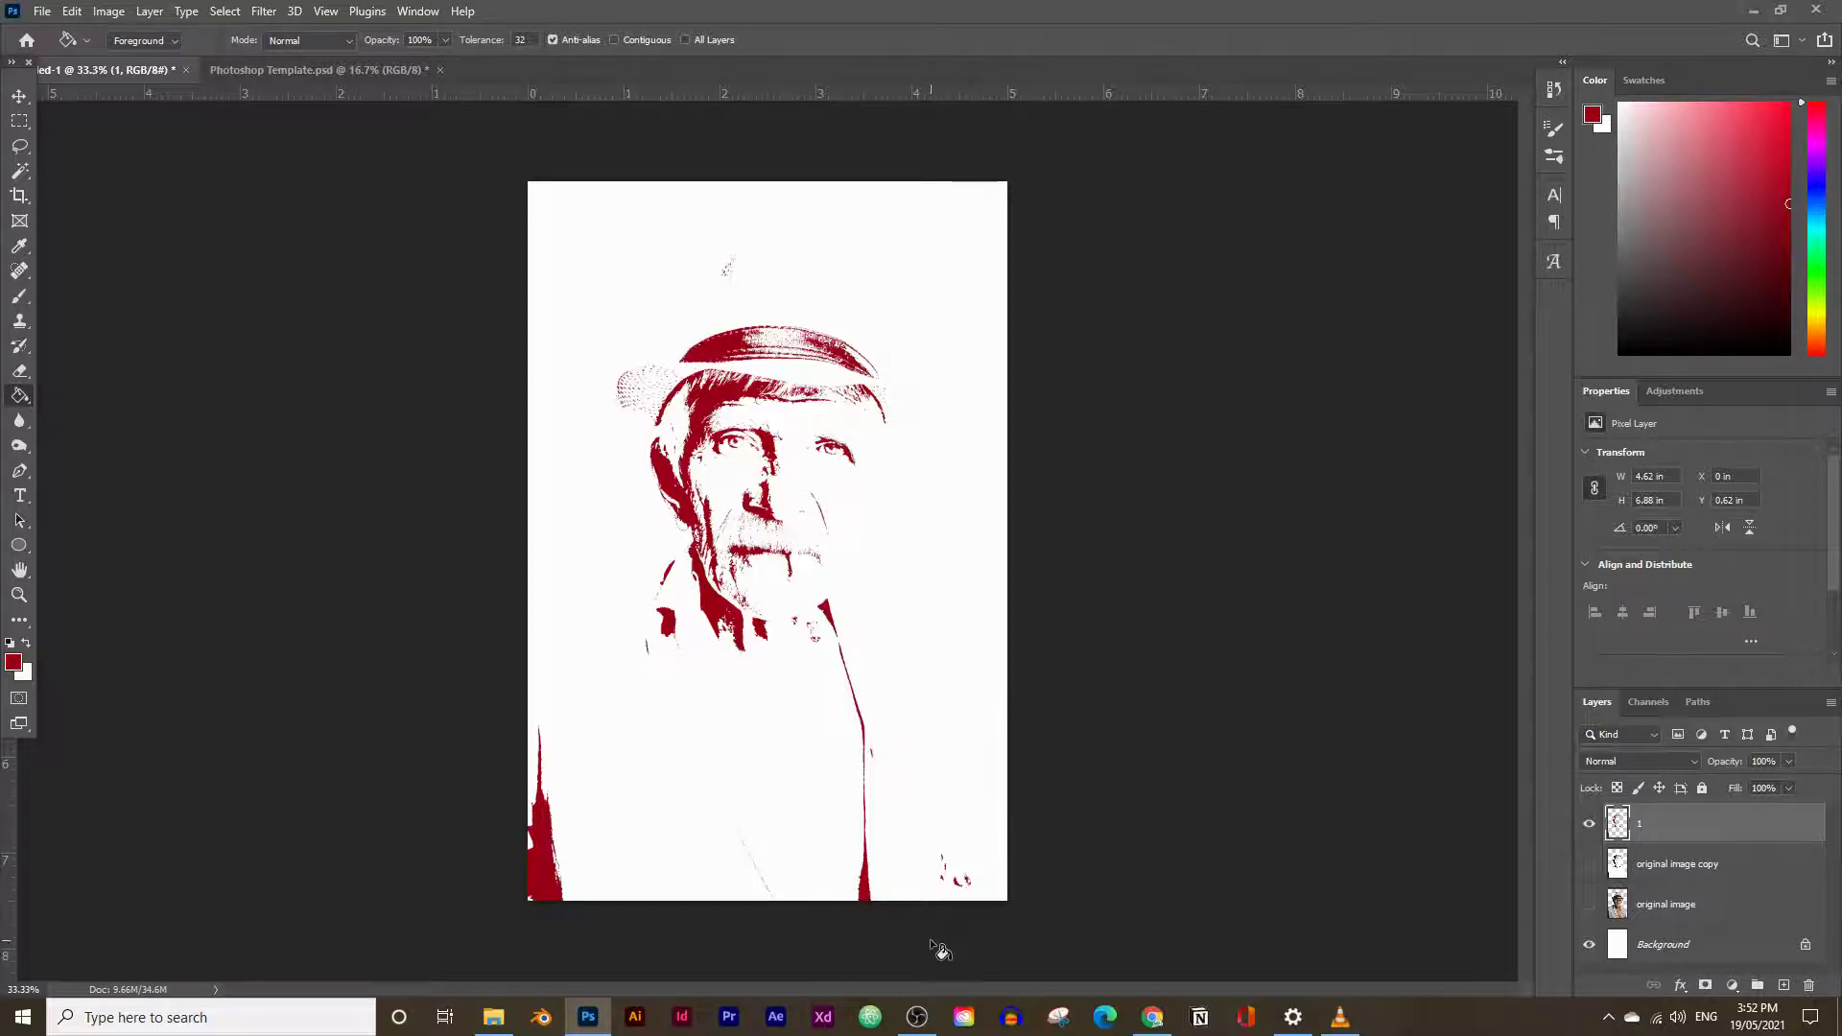
# Copy the brown colour B's hex code #85382C from the Adobe Color palette and return to Photoshop
pyautogui.click(1153, 1018)
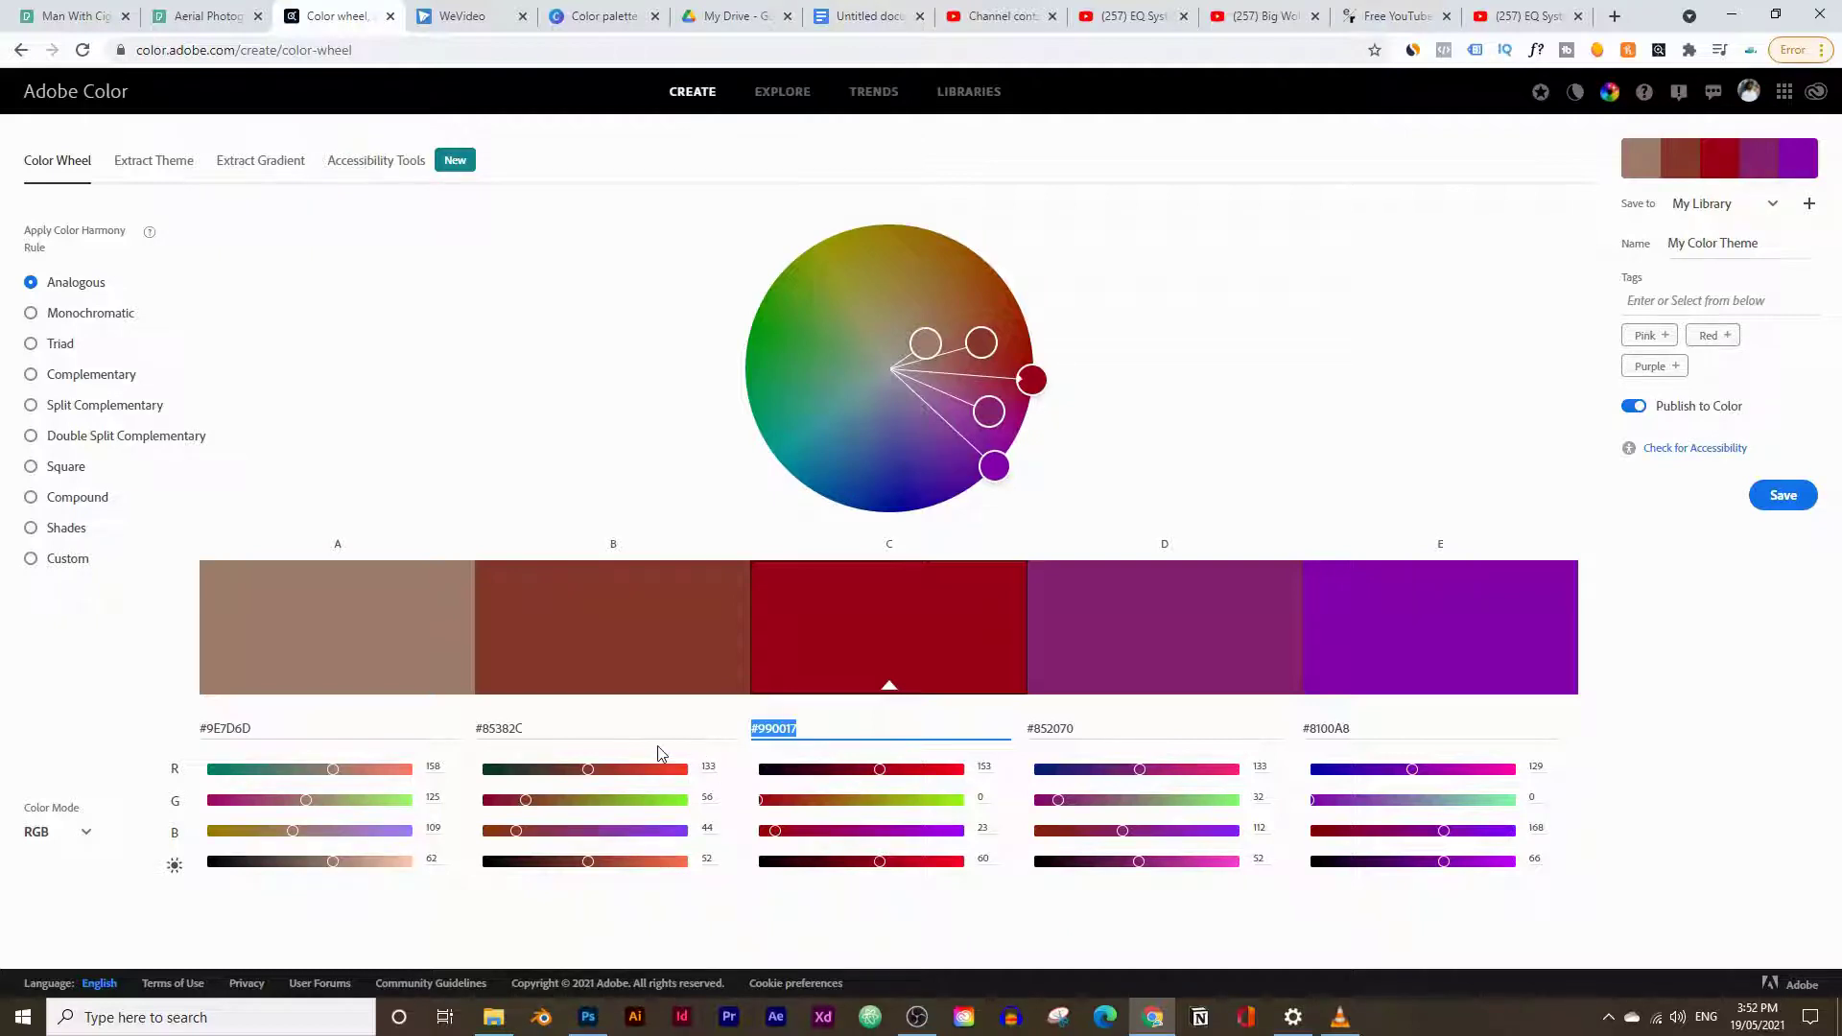
pyautogui.click(545, 726)
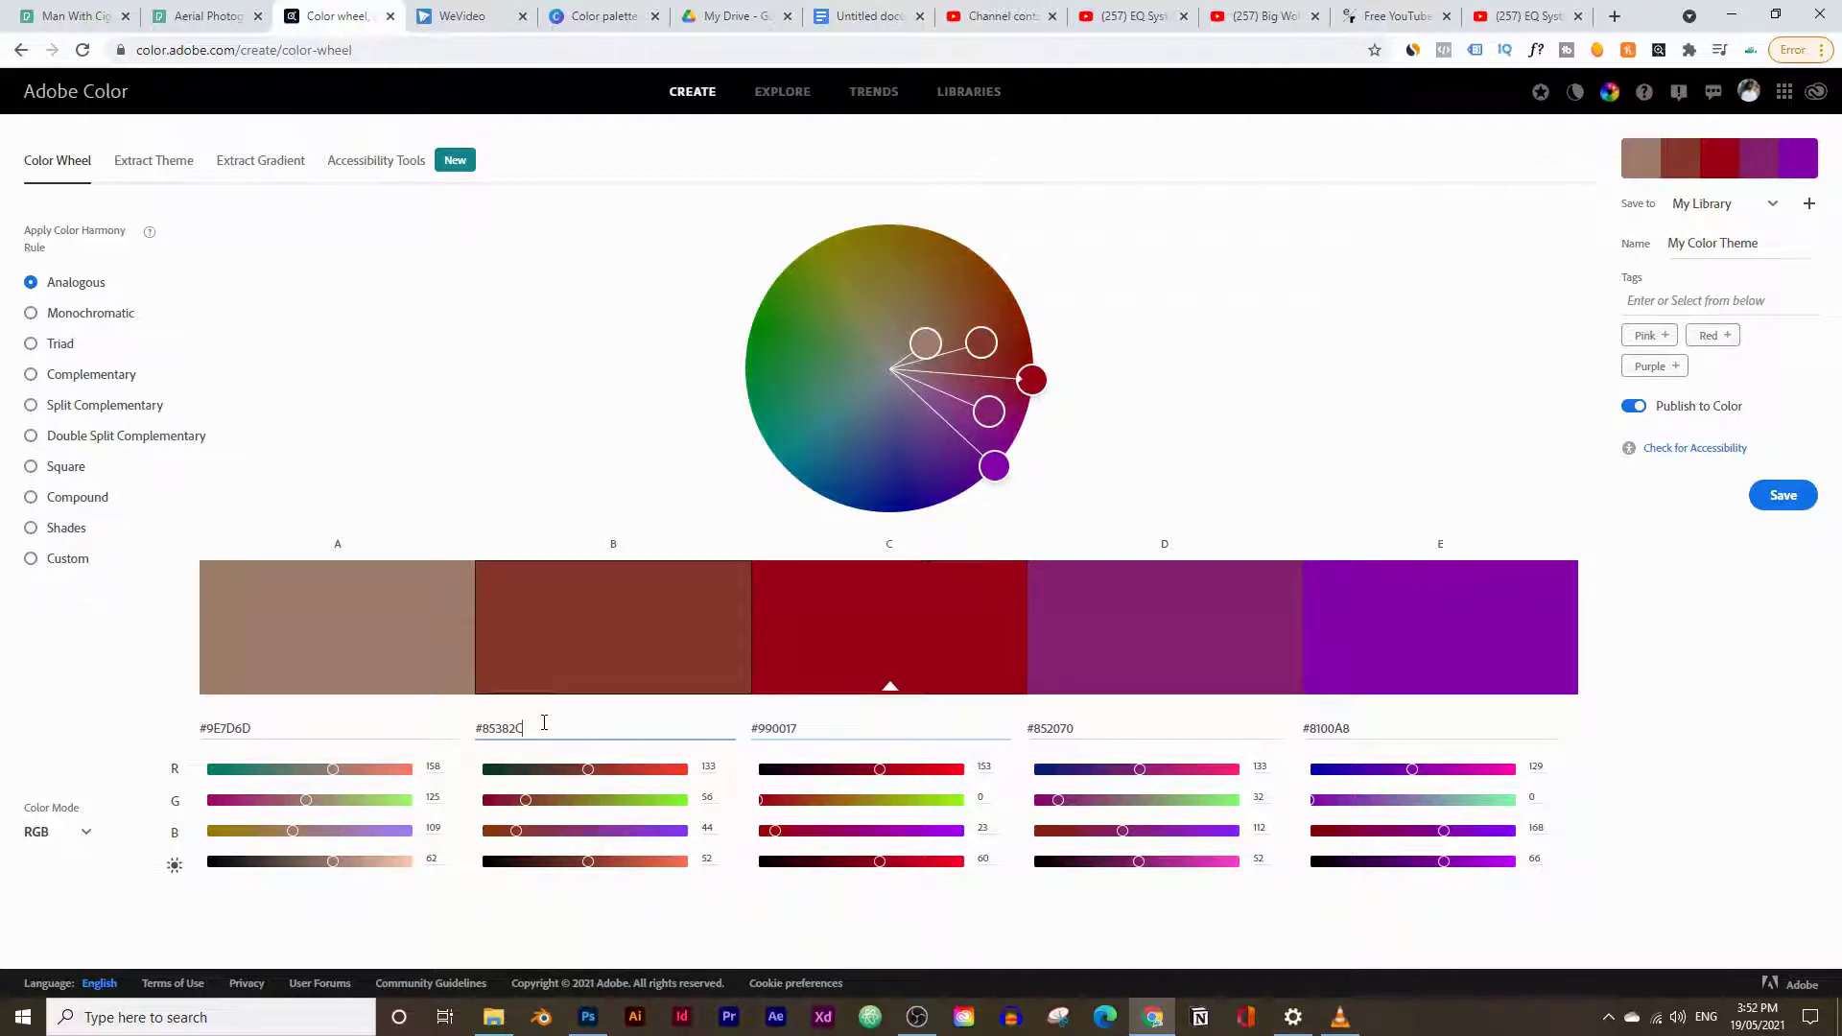
pyautogui.rightClick(506, 727)
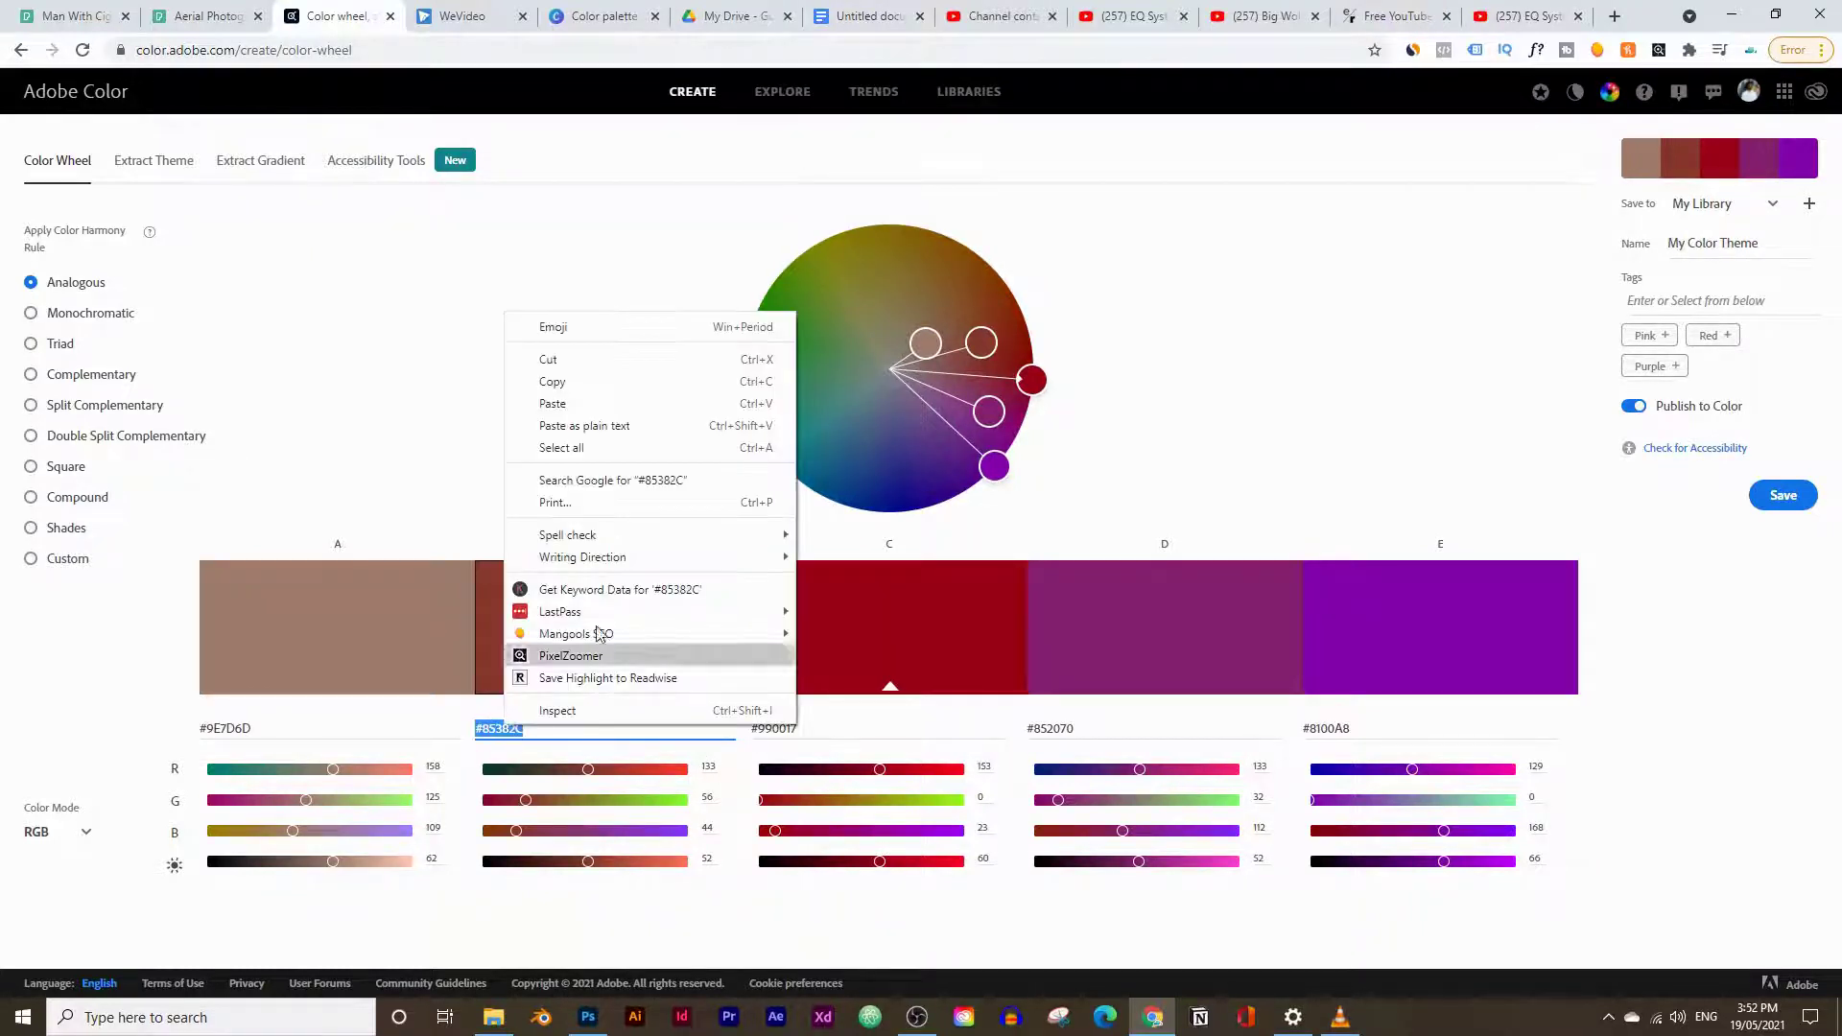
pyautogui.click(571, 382)
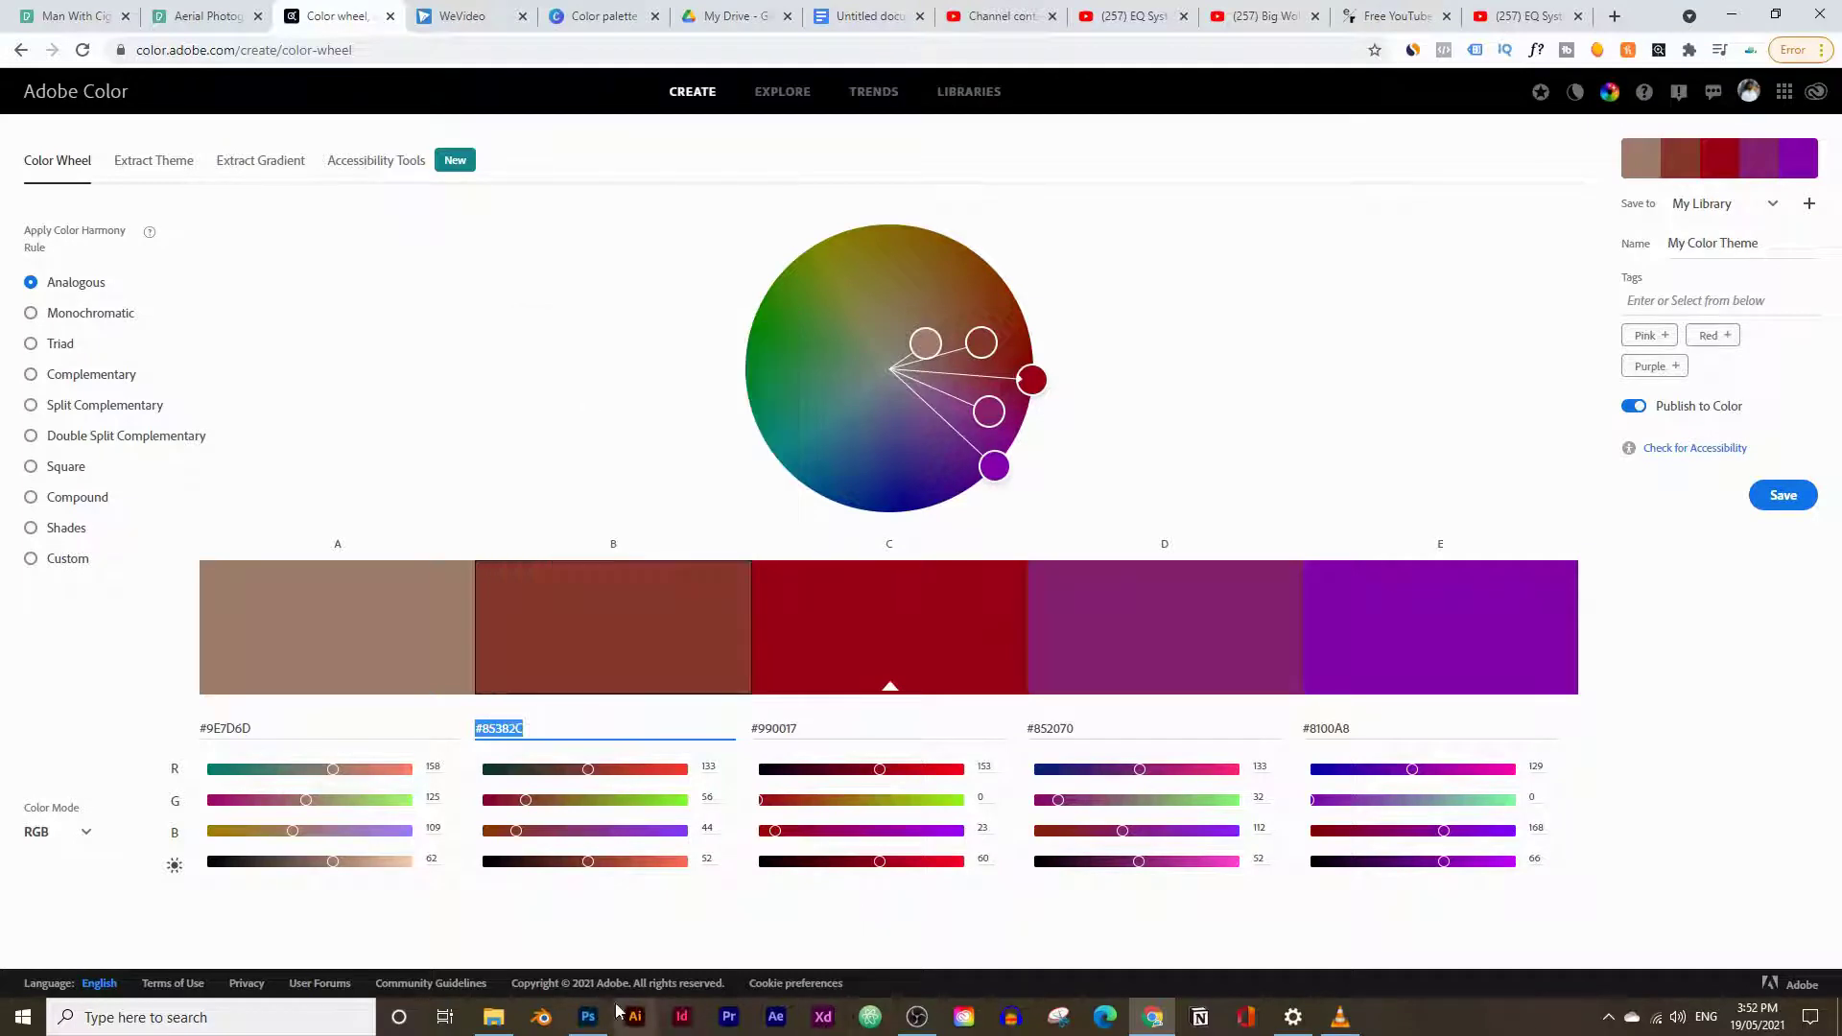
pyautogui.click(588, 1017)
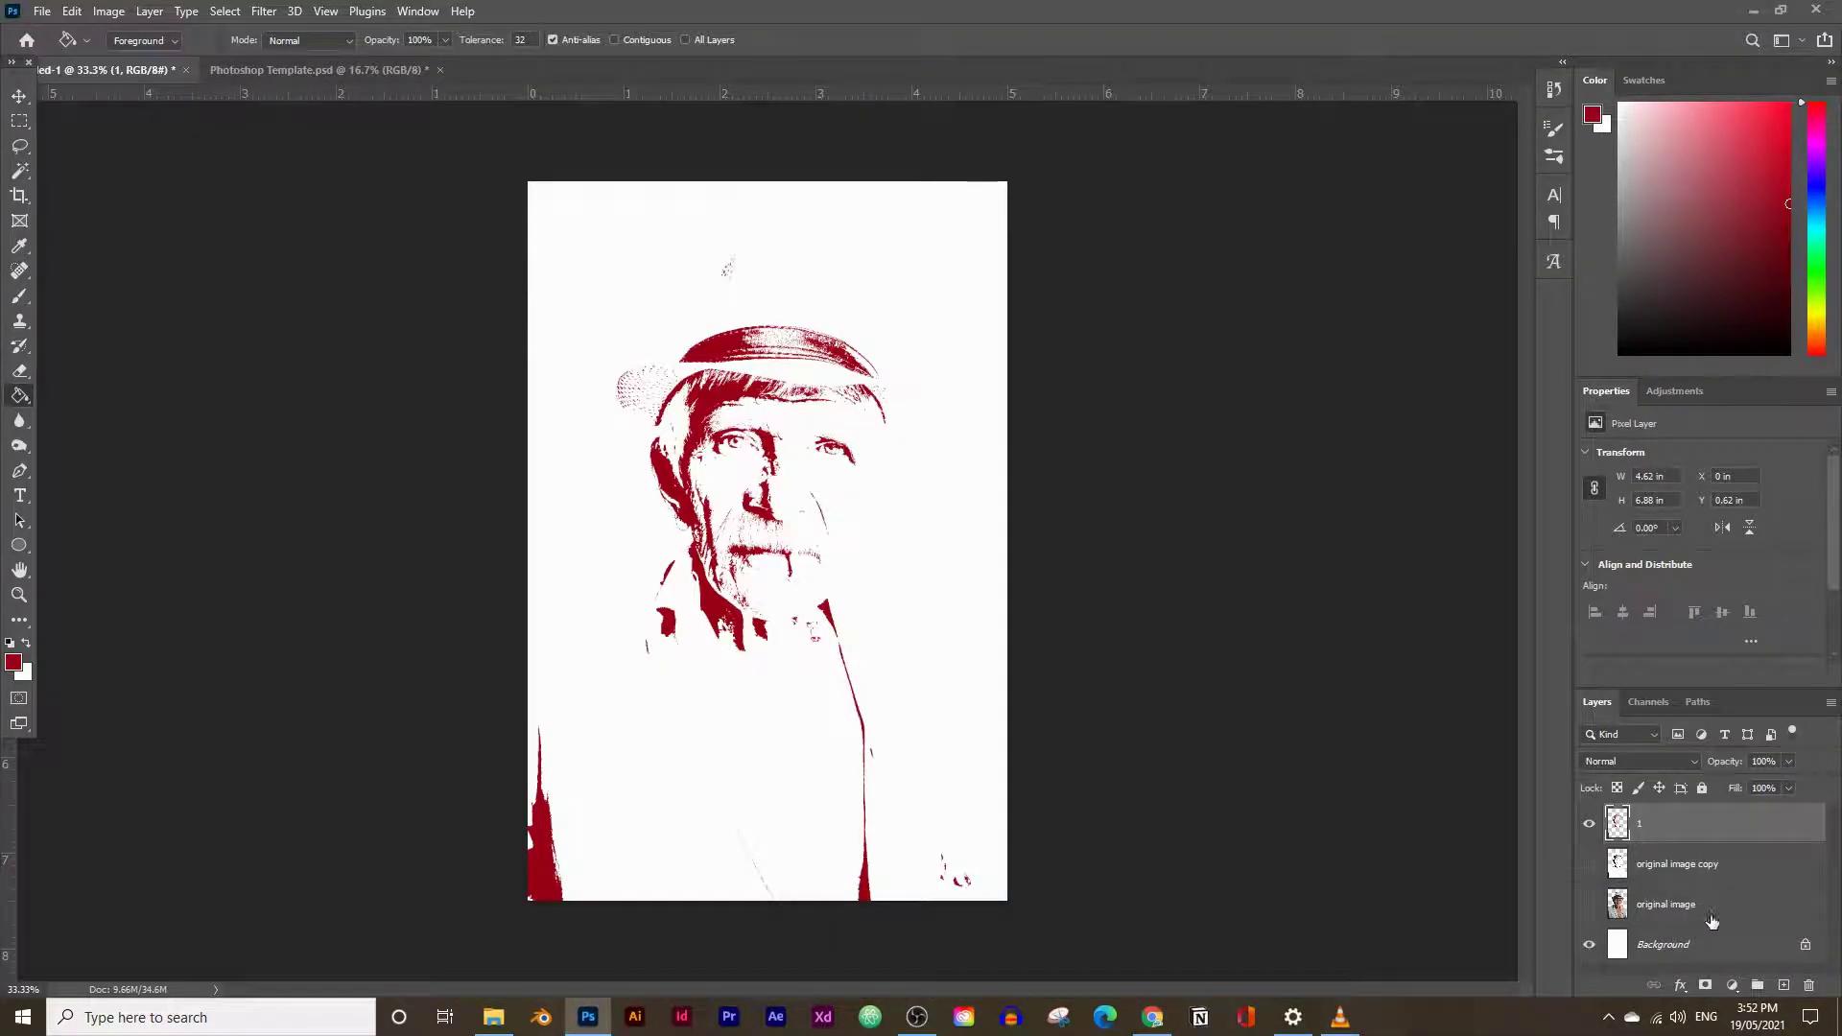
# Show the original image layer and duplicate it
pyautogui.click(1686, 908)
pyautogui.click(1590, 905)
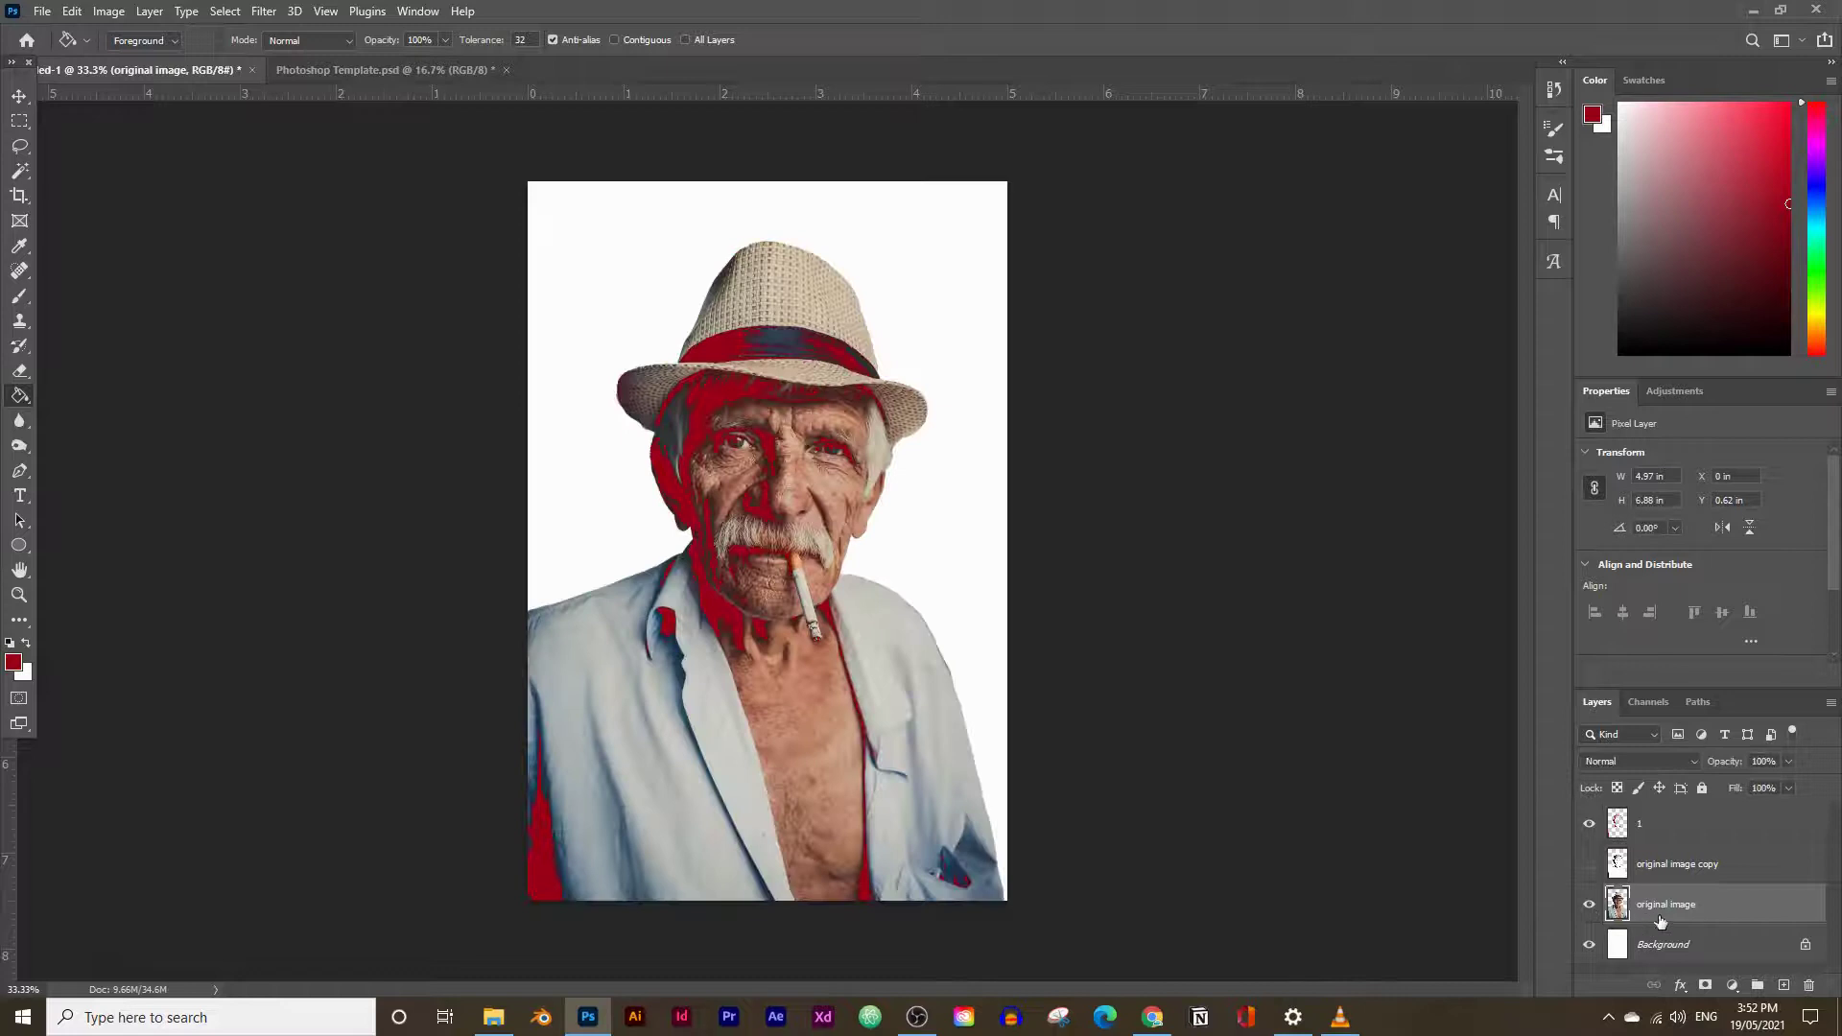
pyautogui.hotkey('ctrl', 'j')
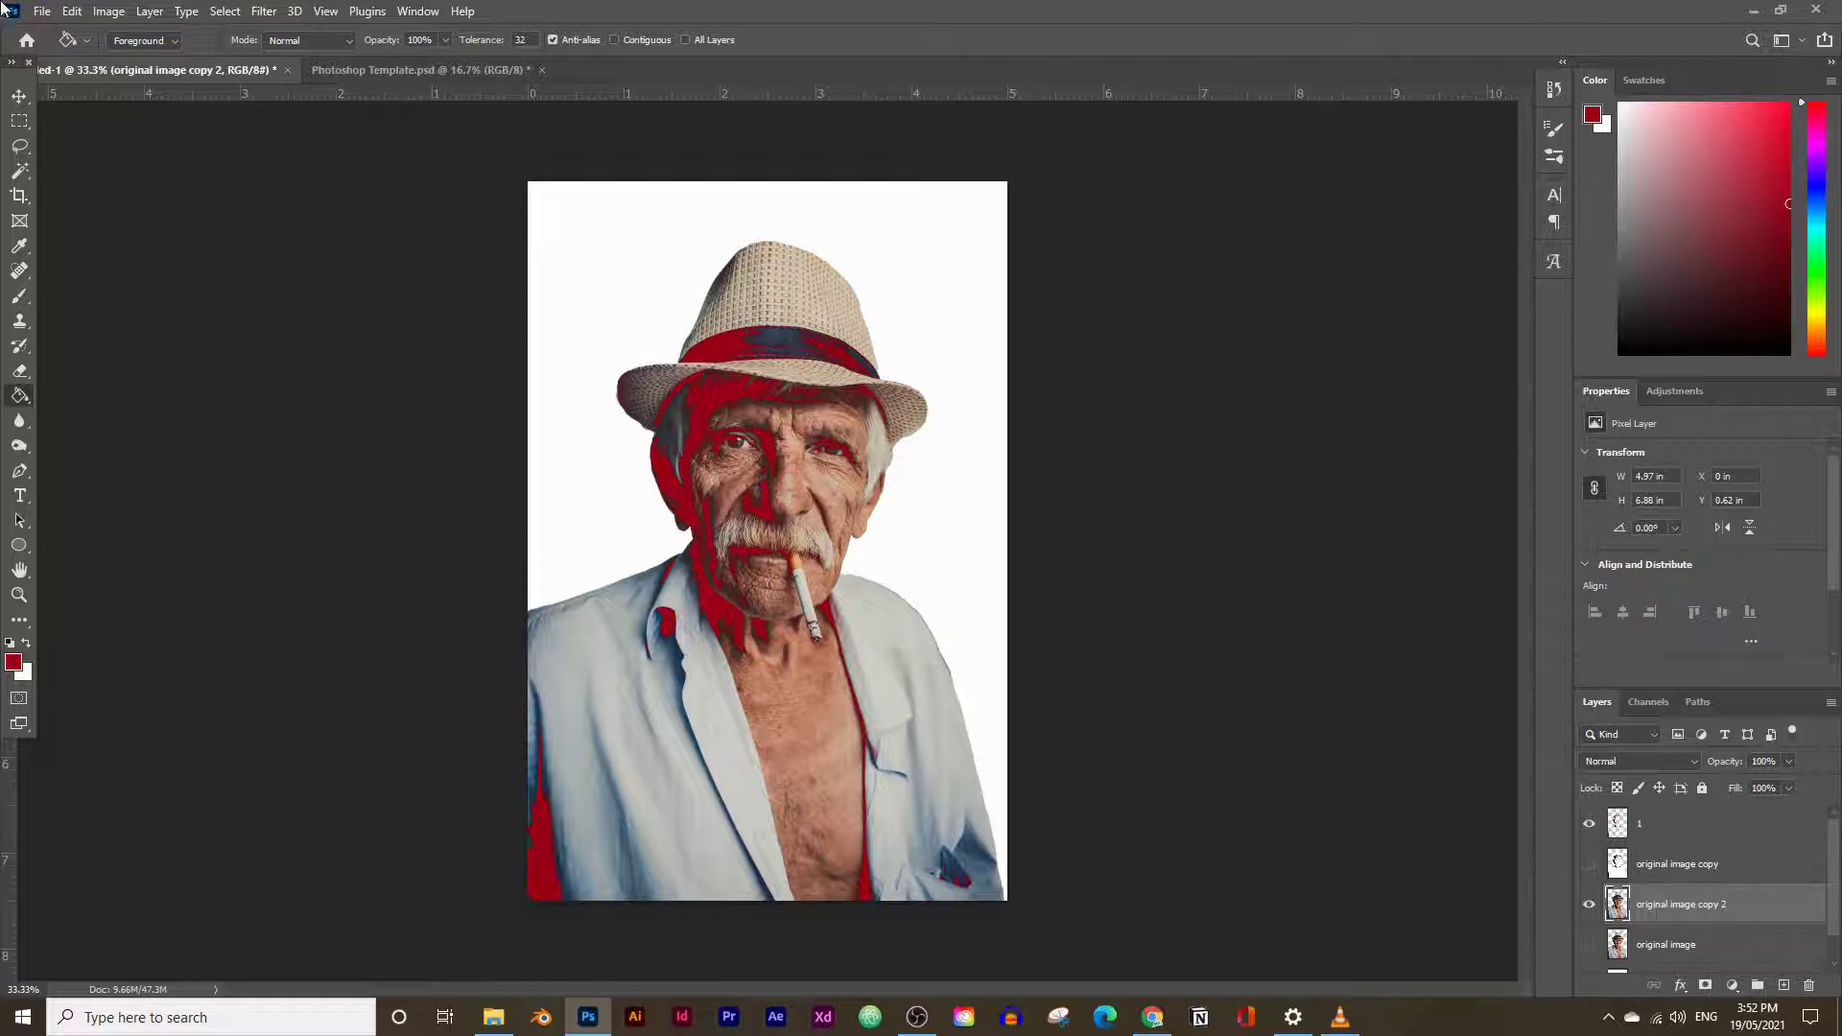
# Apply a Threshold adjustment at level 88 to the layer original image copy 2
pyautogui.click(109, 11)
pyautogui.moveTo(139, 60)
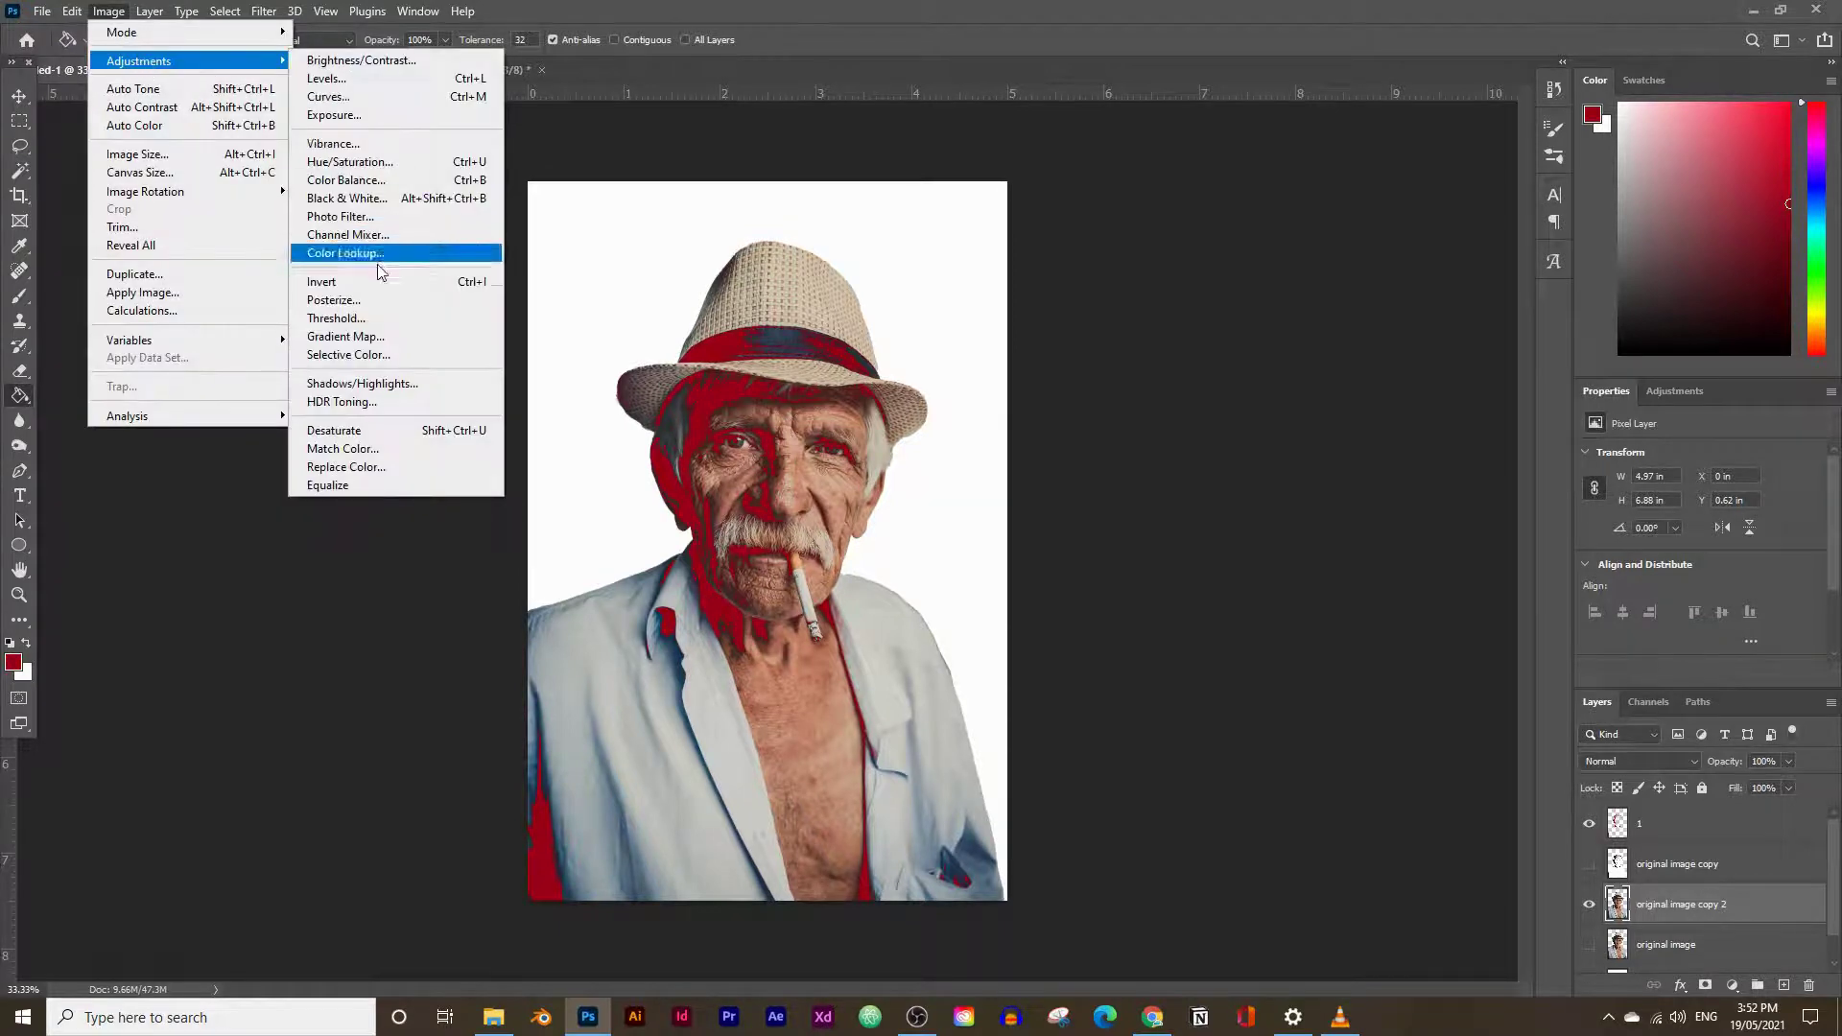
pyautogui.click(338, 317)
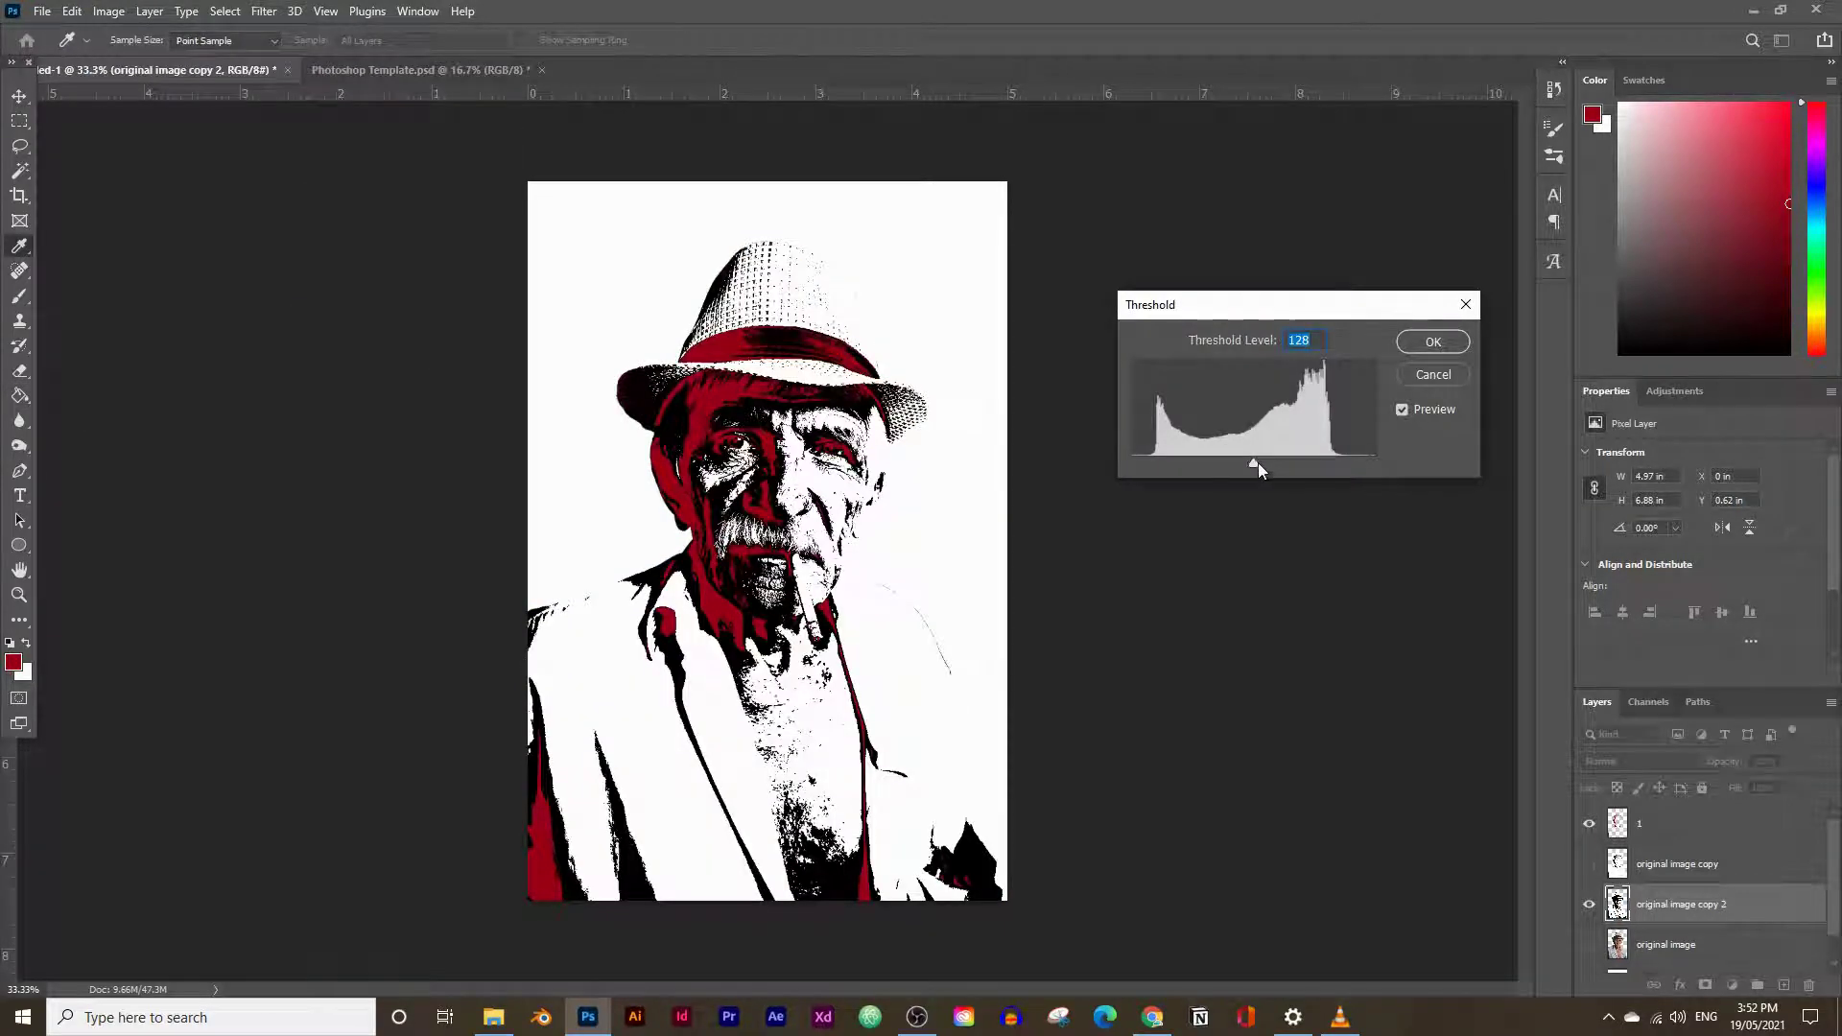
pyautogui.moveTo(1248, 464); pyautogui.dragTo(1228, 462)
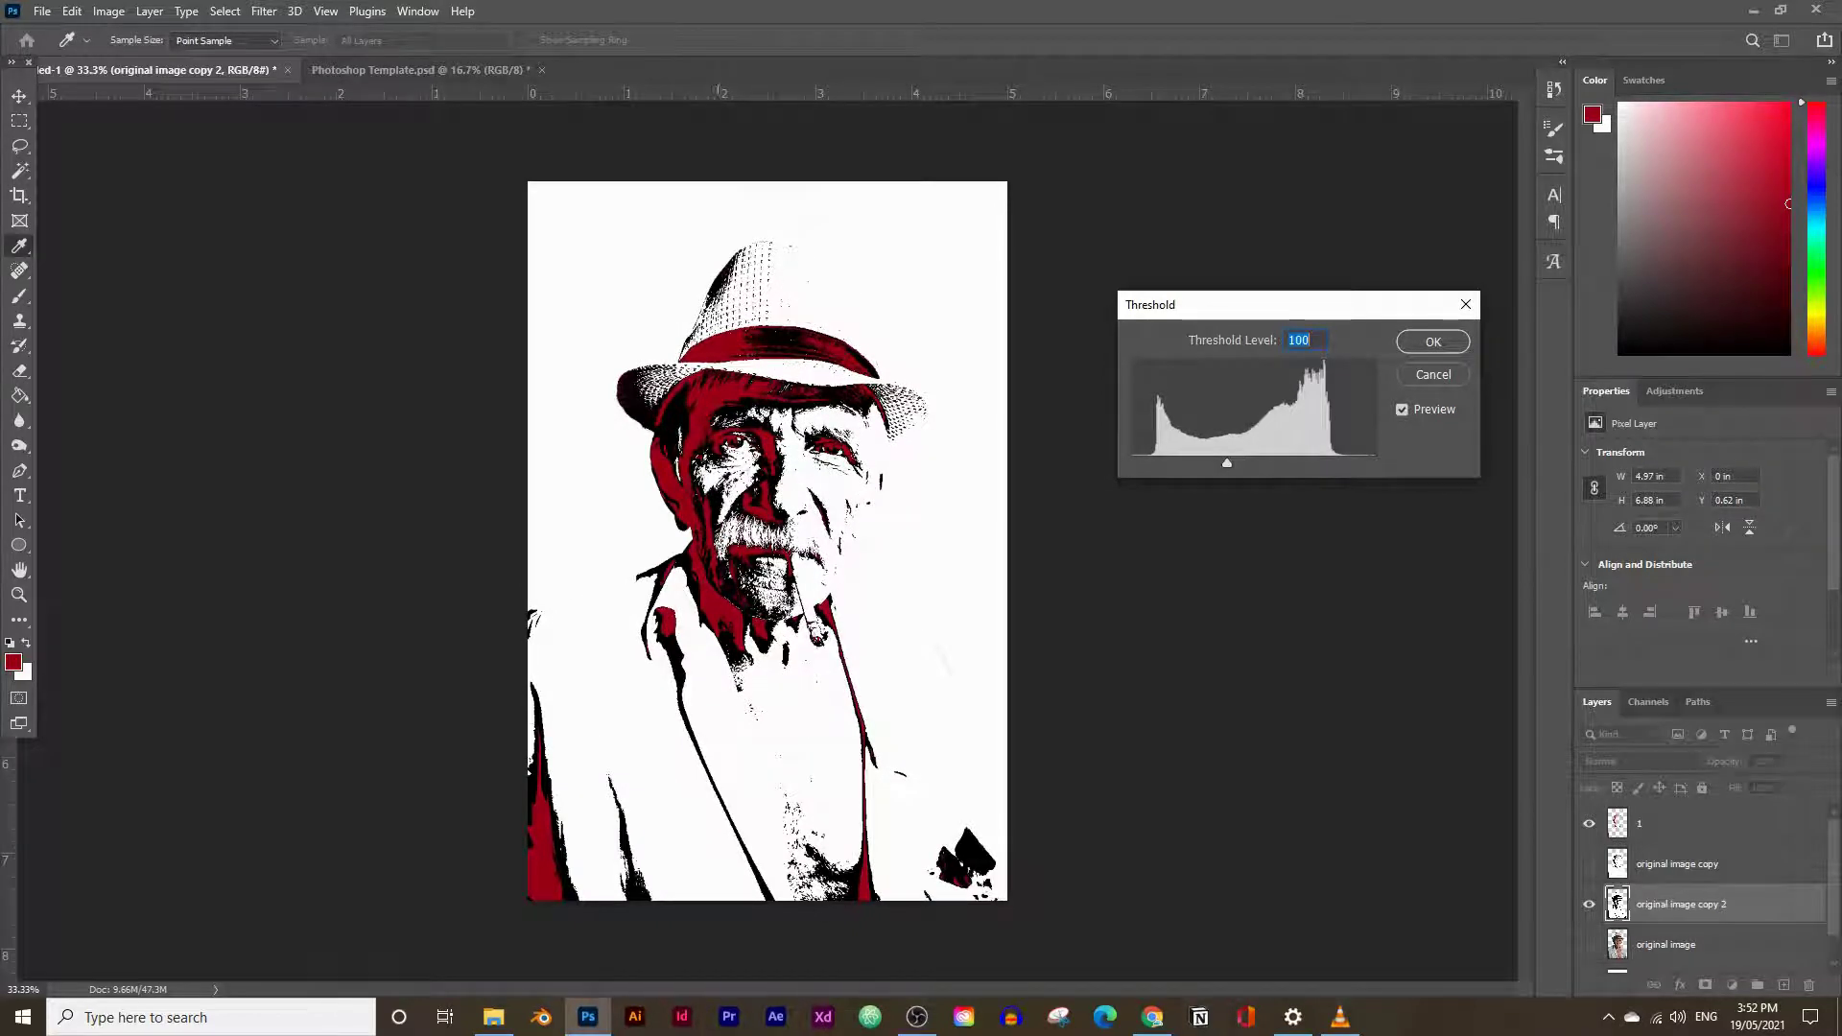
pyautogui.click(706, 501)
pyautogui.moveTo(1213, 459); pyautogui.dragTo(1217, 464)
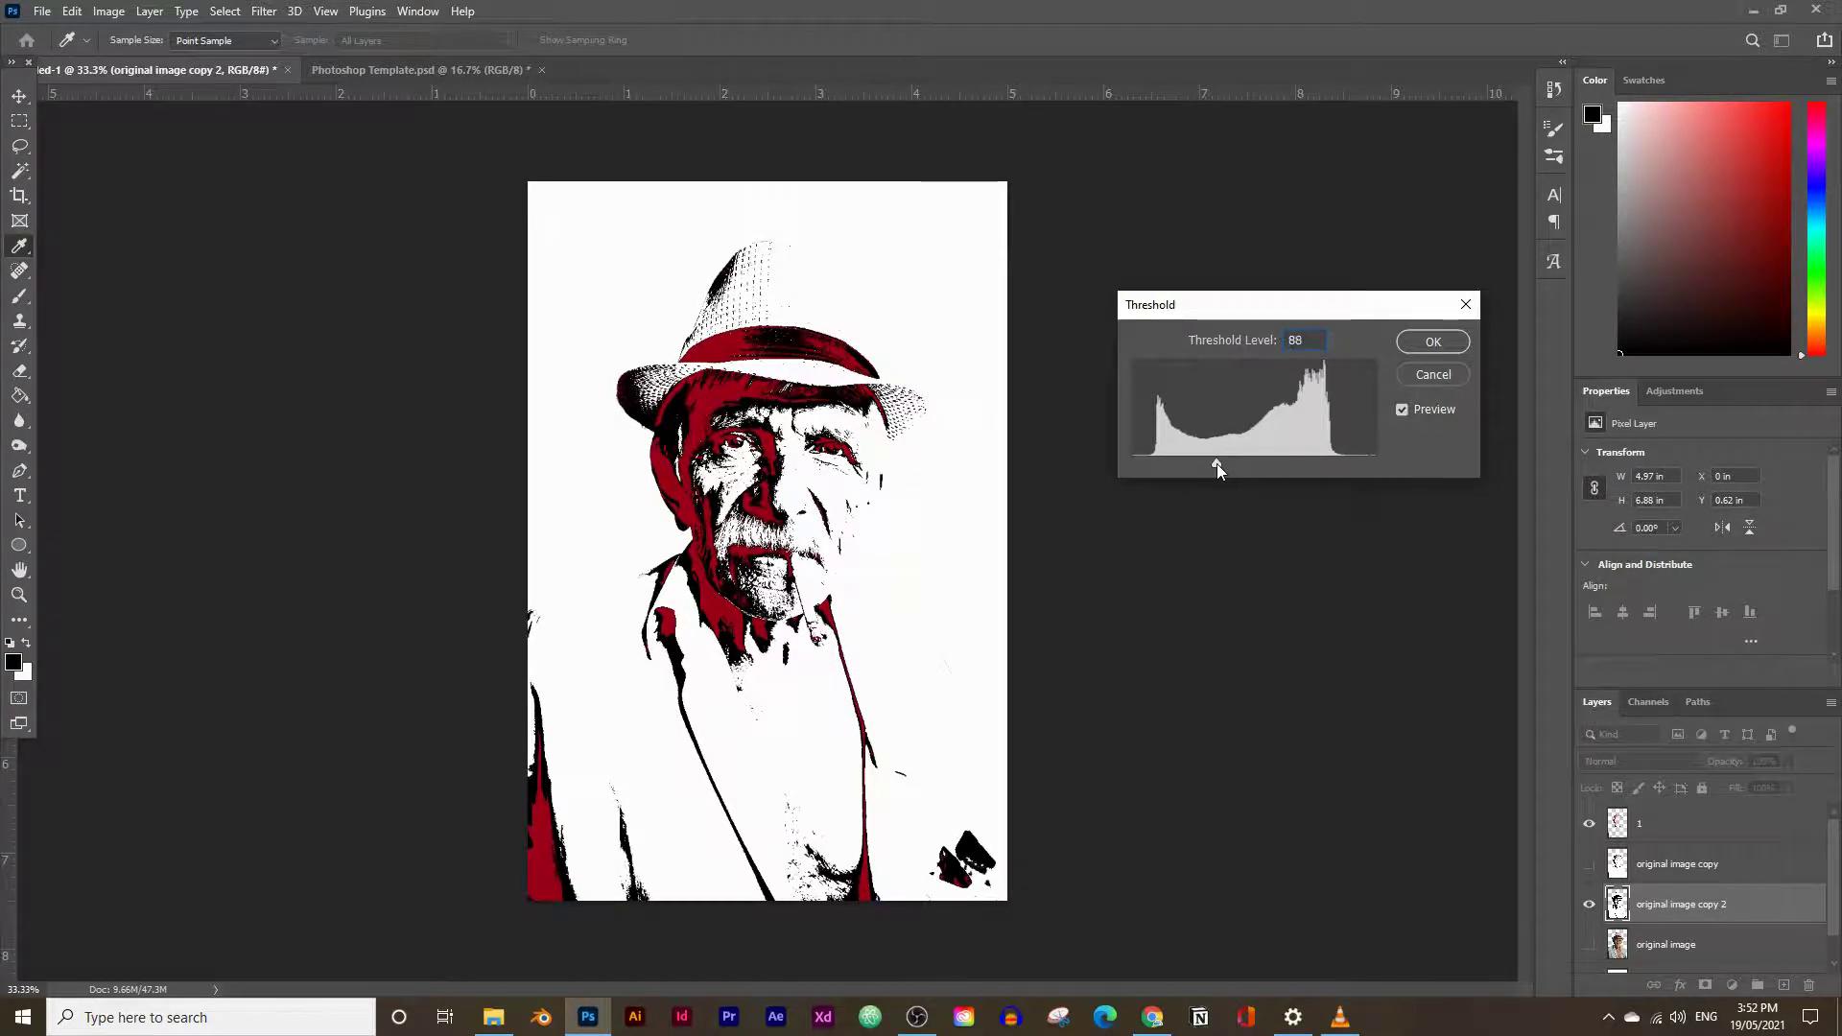
pyautogui.click(1433, 342)
# Select all black areas of original image copy 2 with the Magic Wand and hide that layer
pyautogui.press('g')
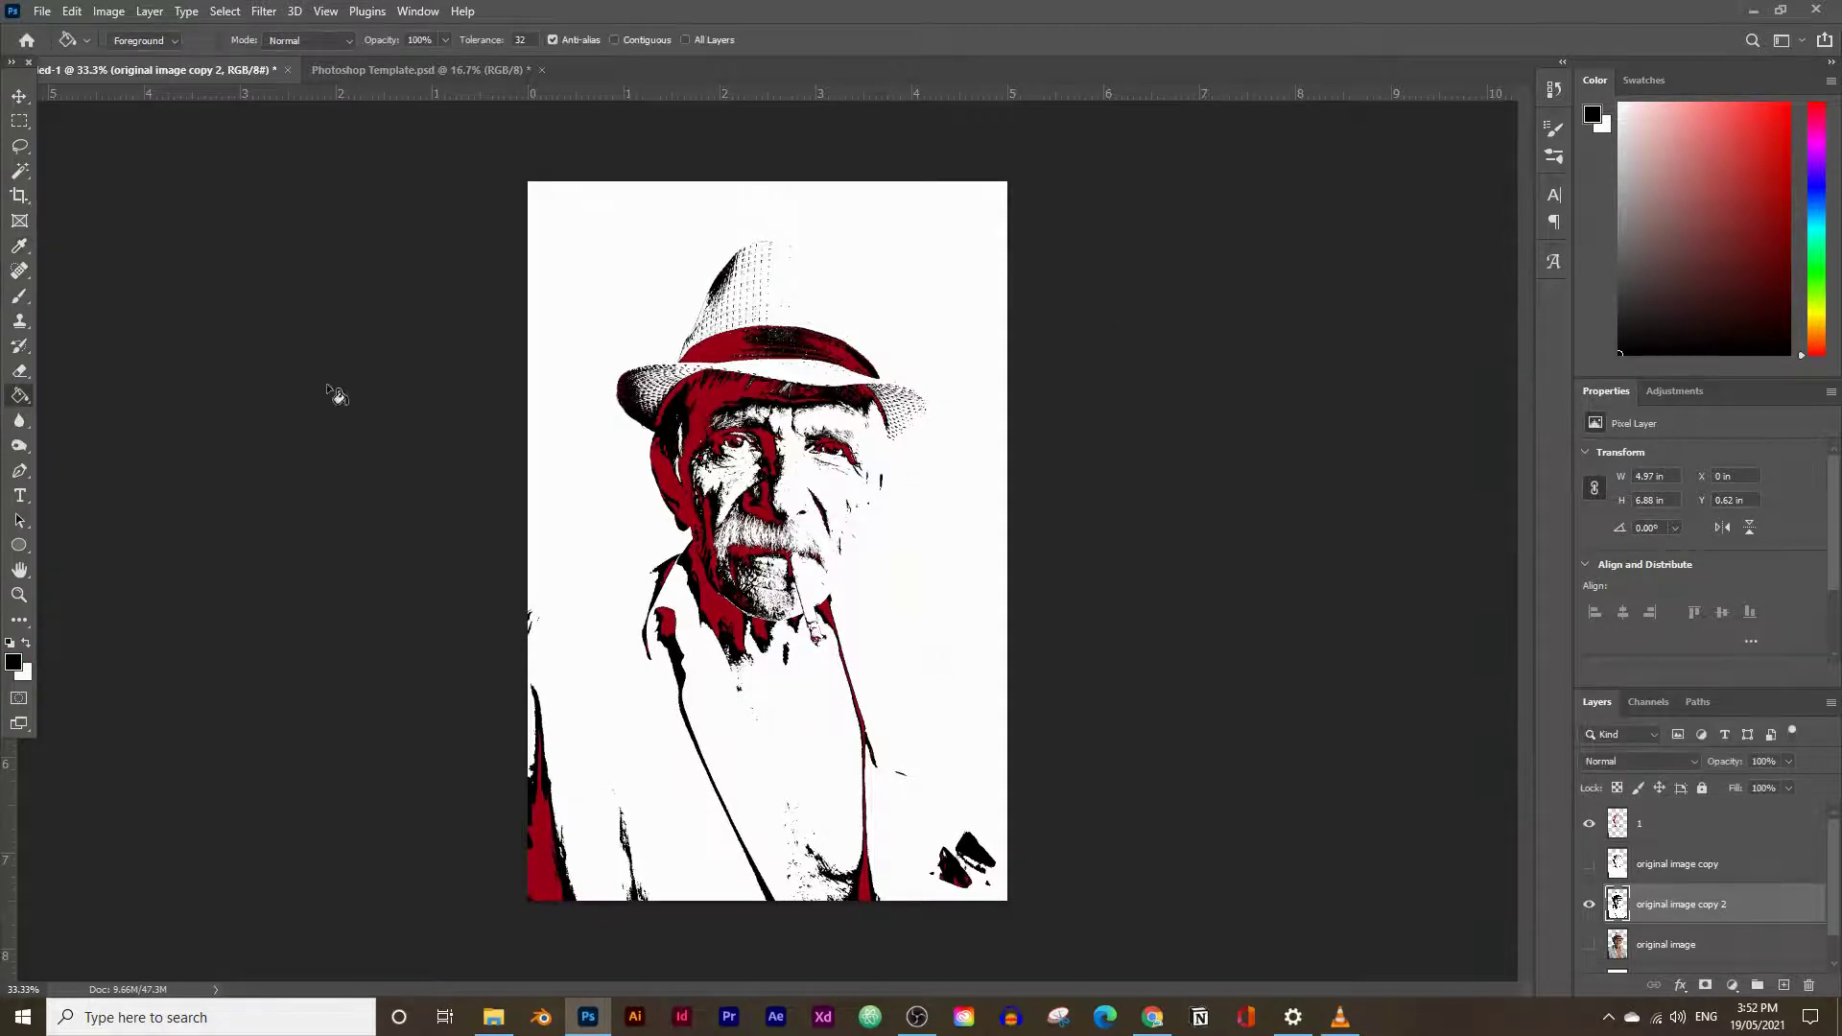
pyautogui.click(13, 174)
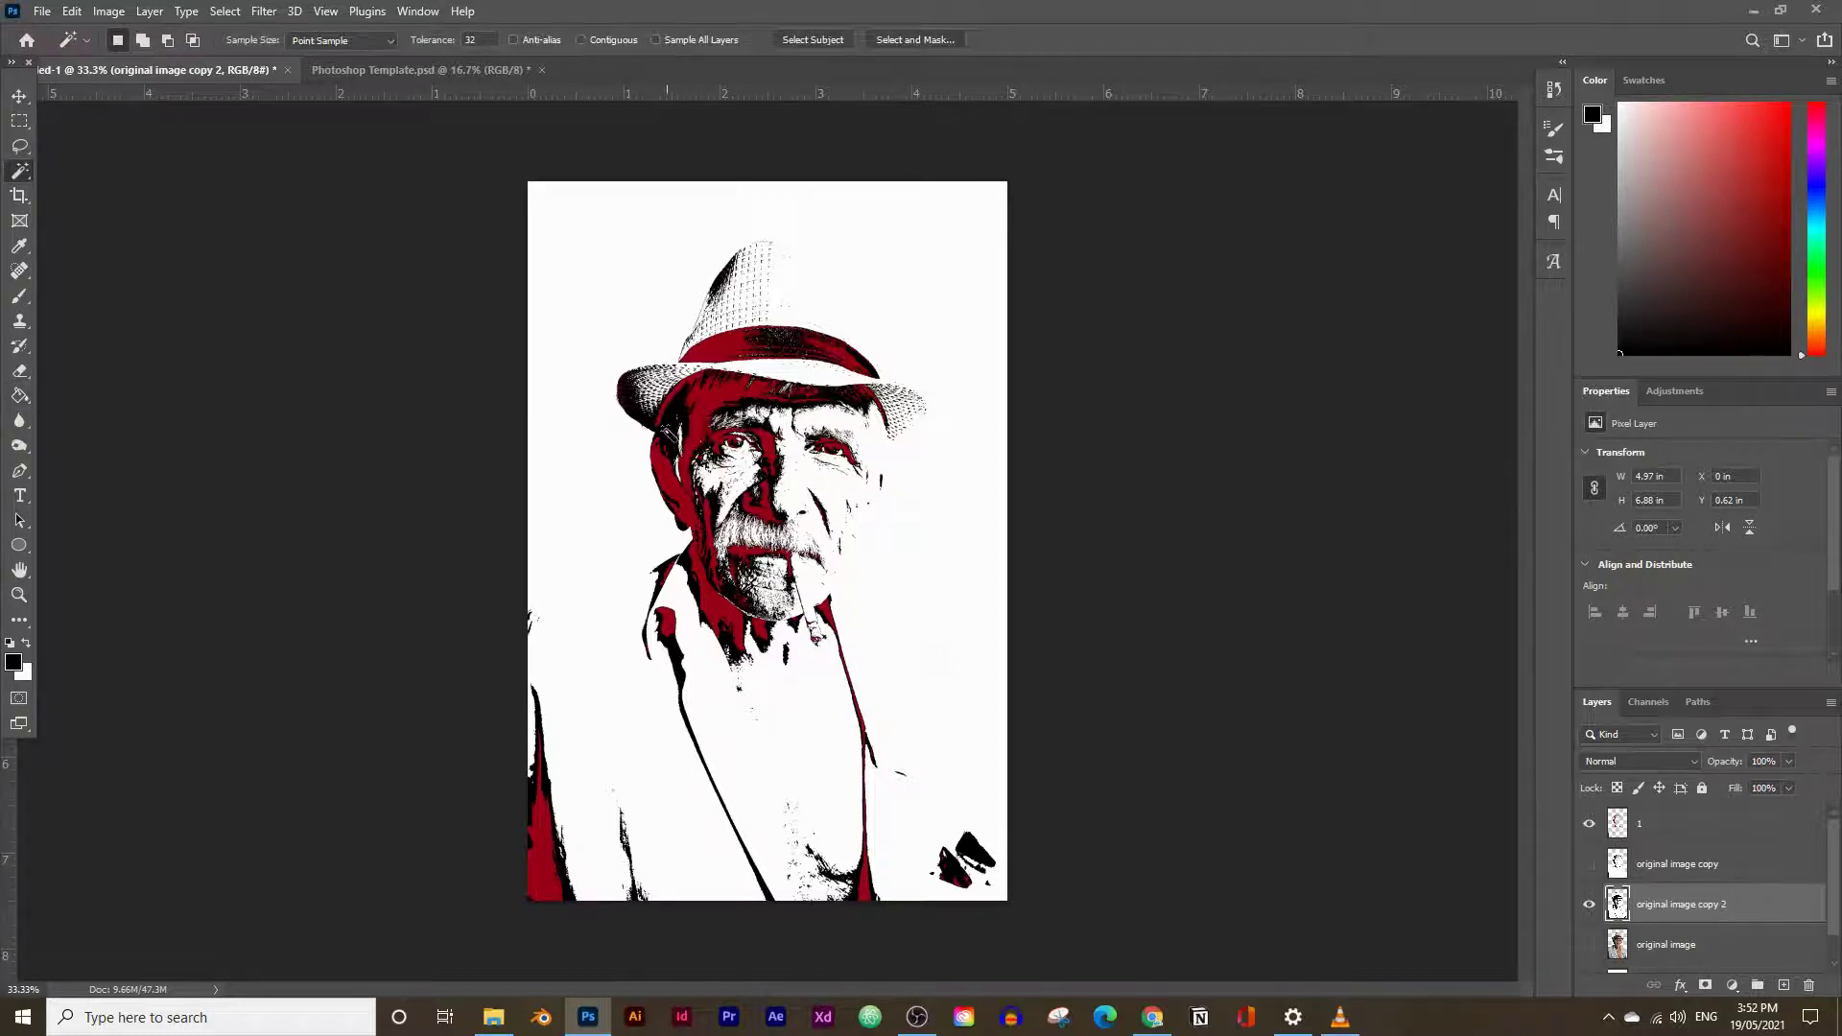
pyautogui.click(669, 434)
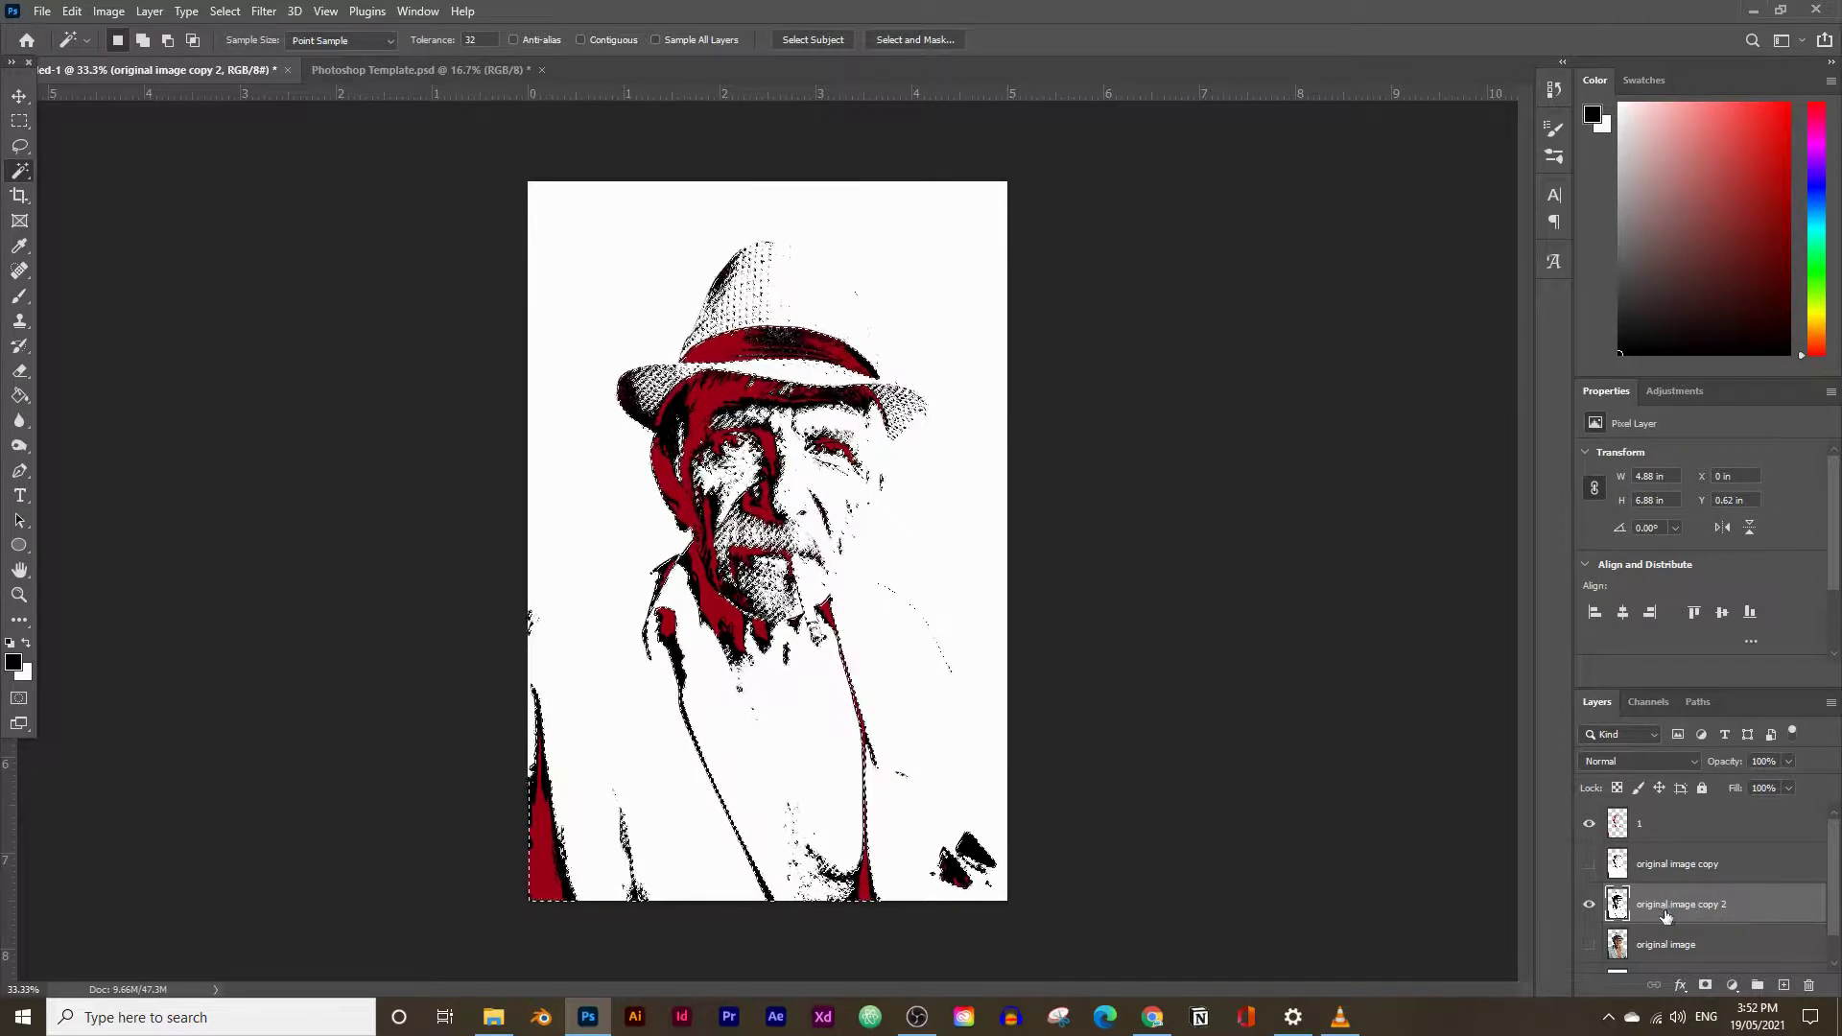
pyautogui.click(1589, 905)
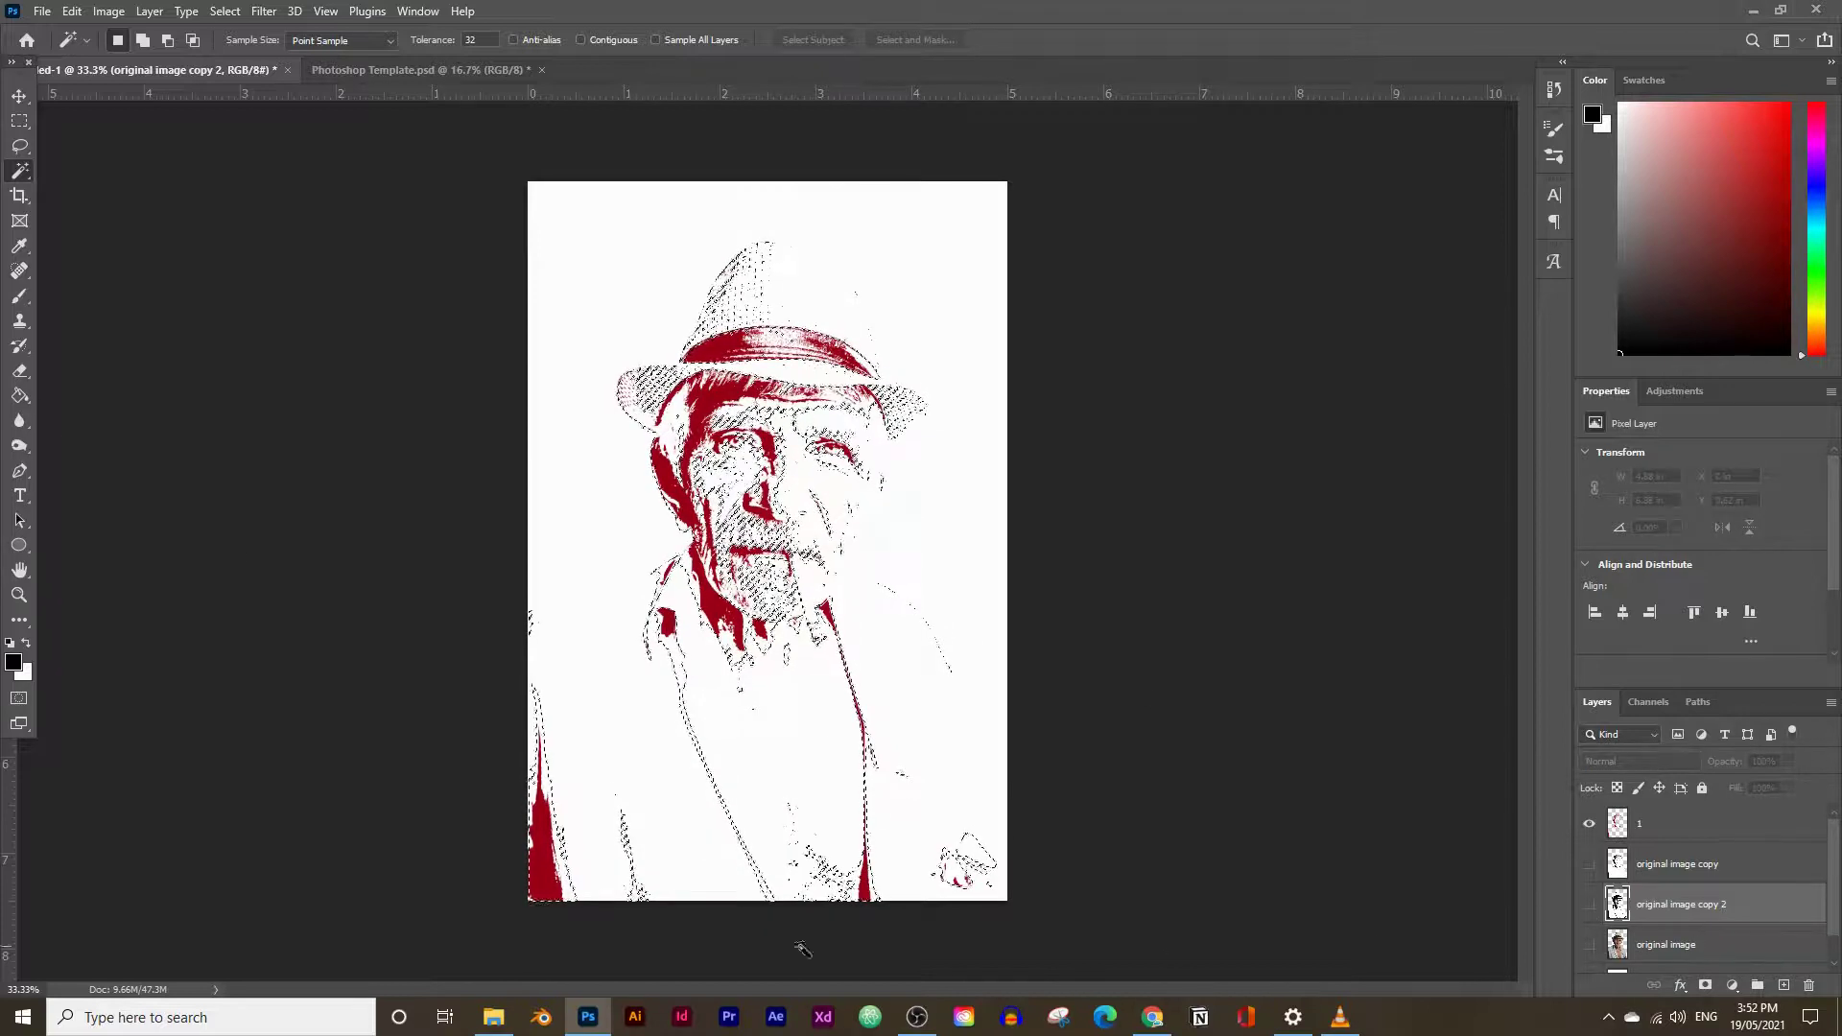
# Set the foreground colour to #85382C and activate the Paint Bucket
pyautogui.click(13, 662)
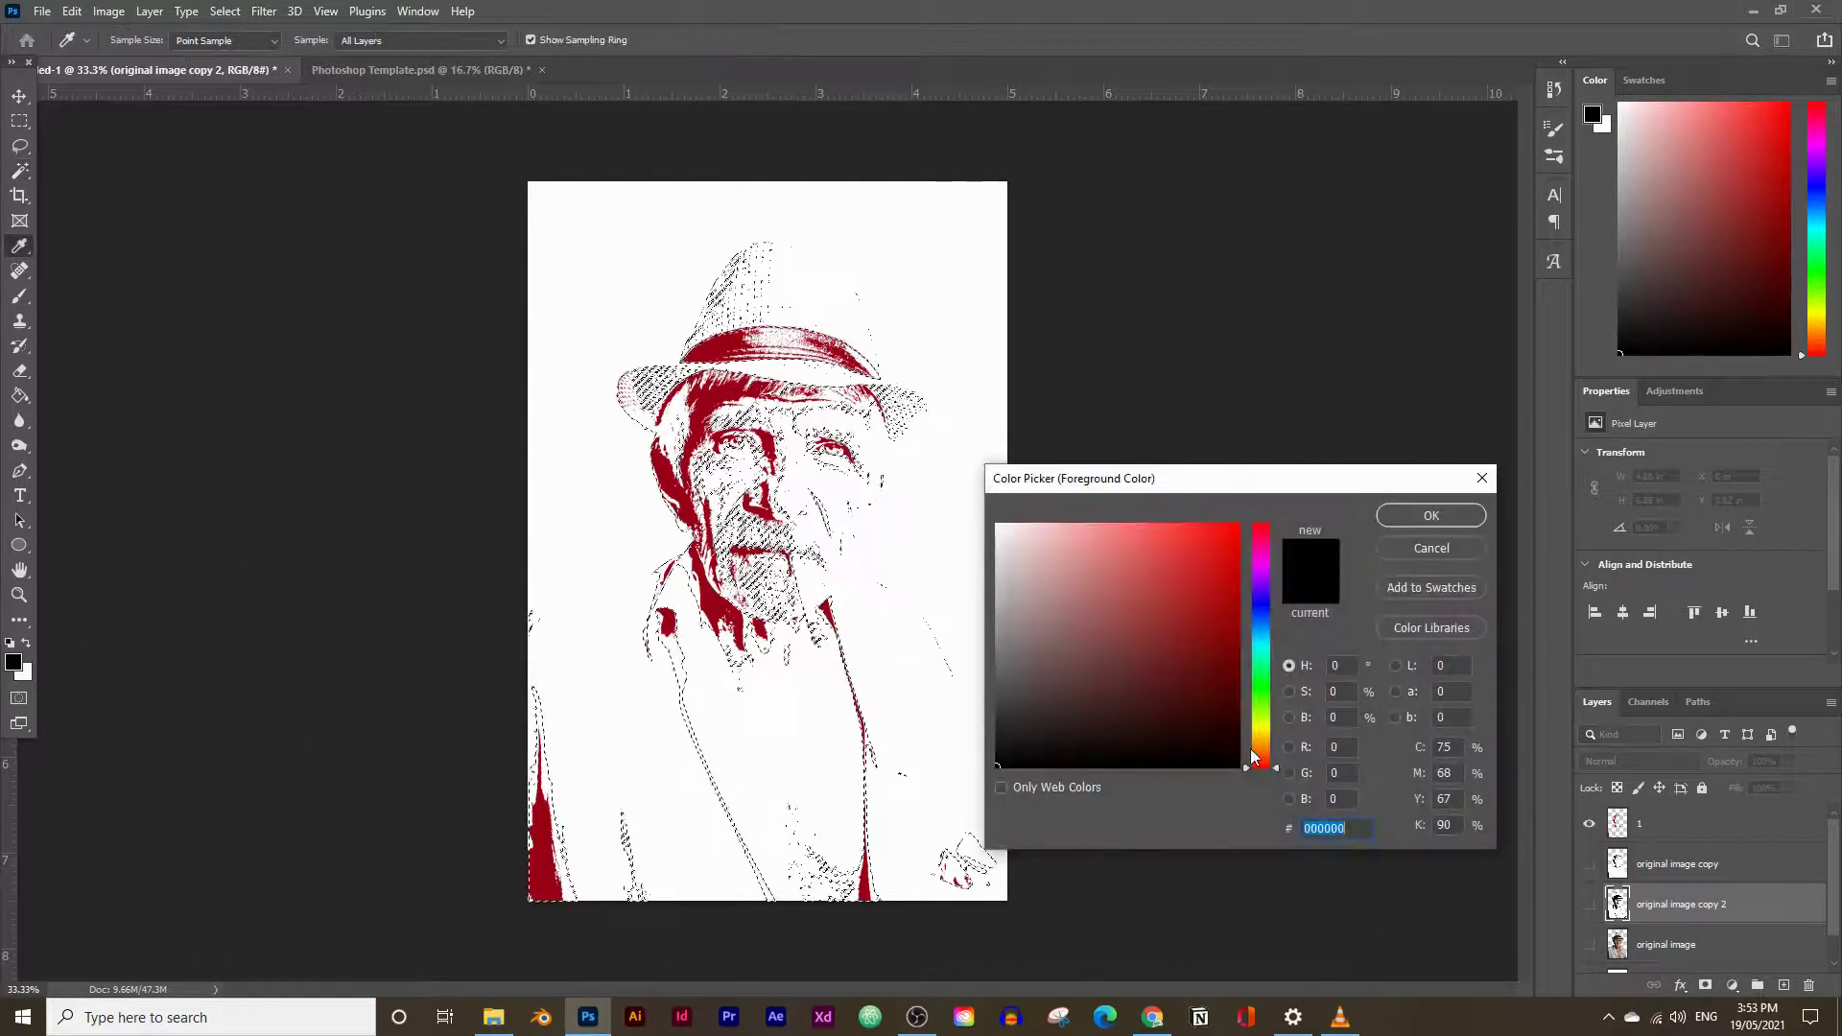
pyautogui.hotkey('ctrl', 'v')
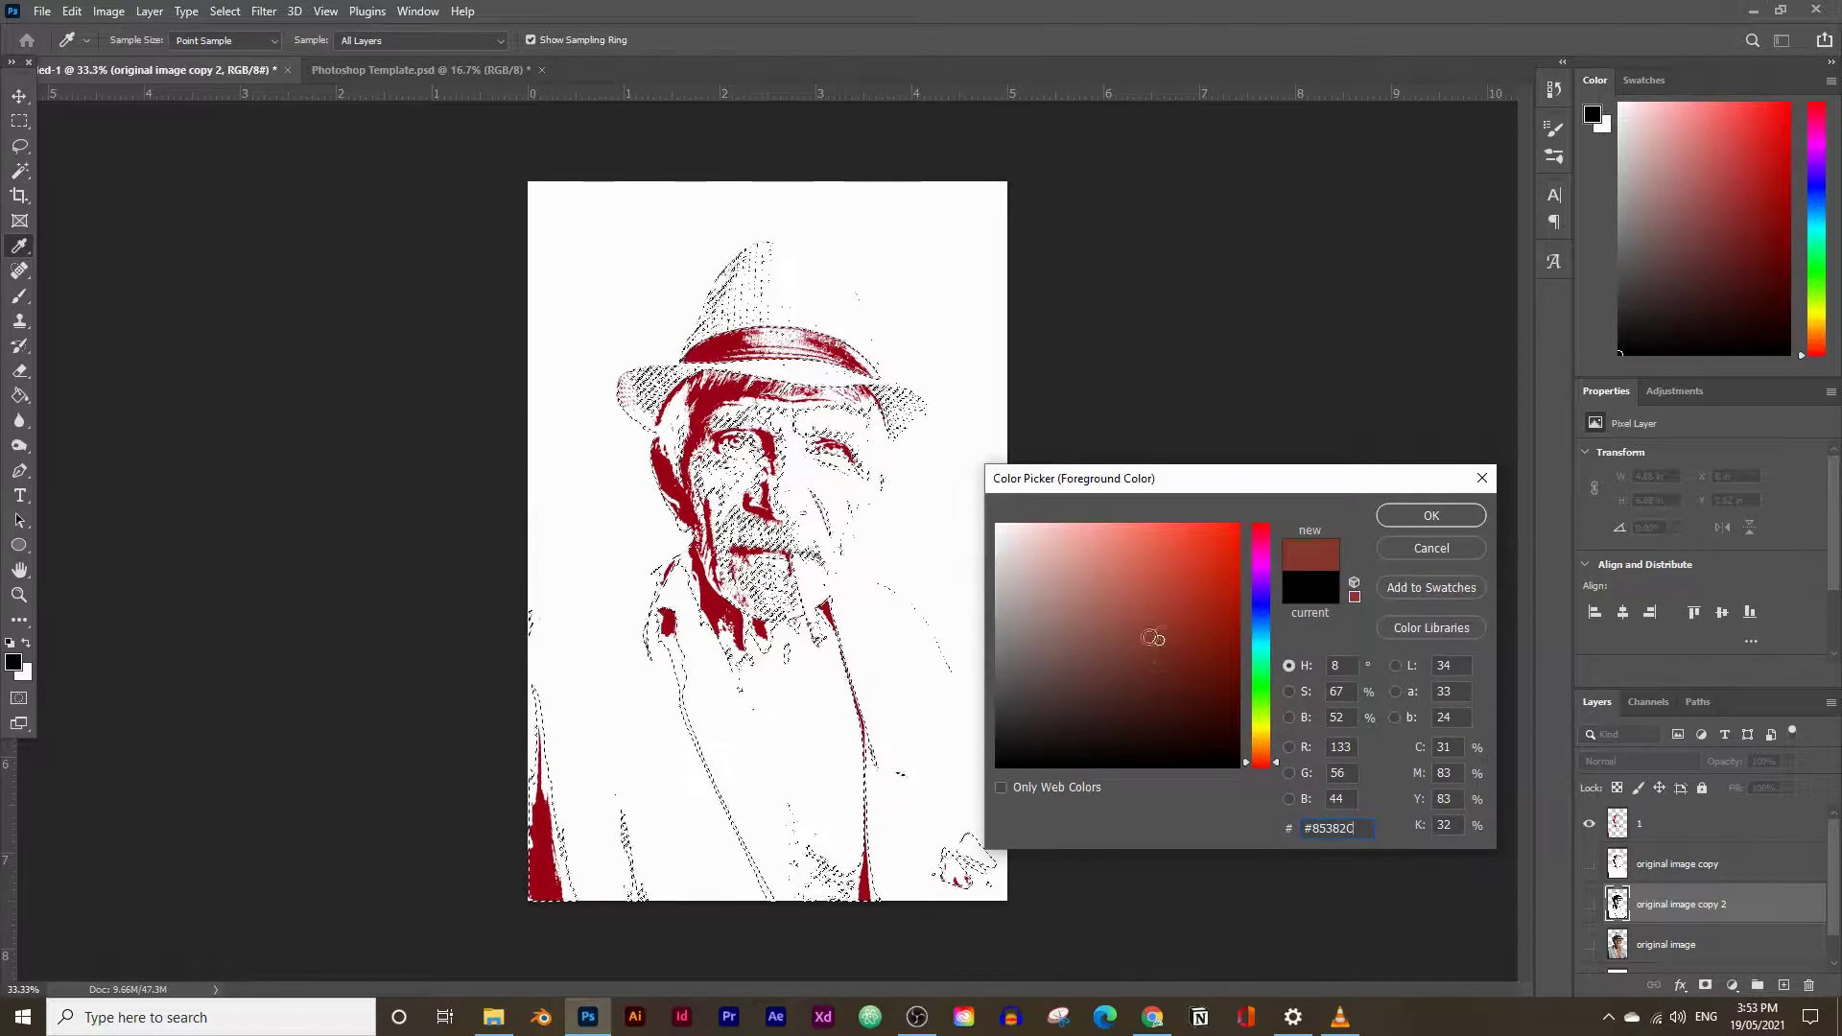
pyautogui.click(1429, 517)
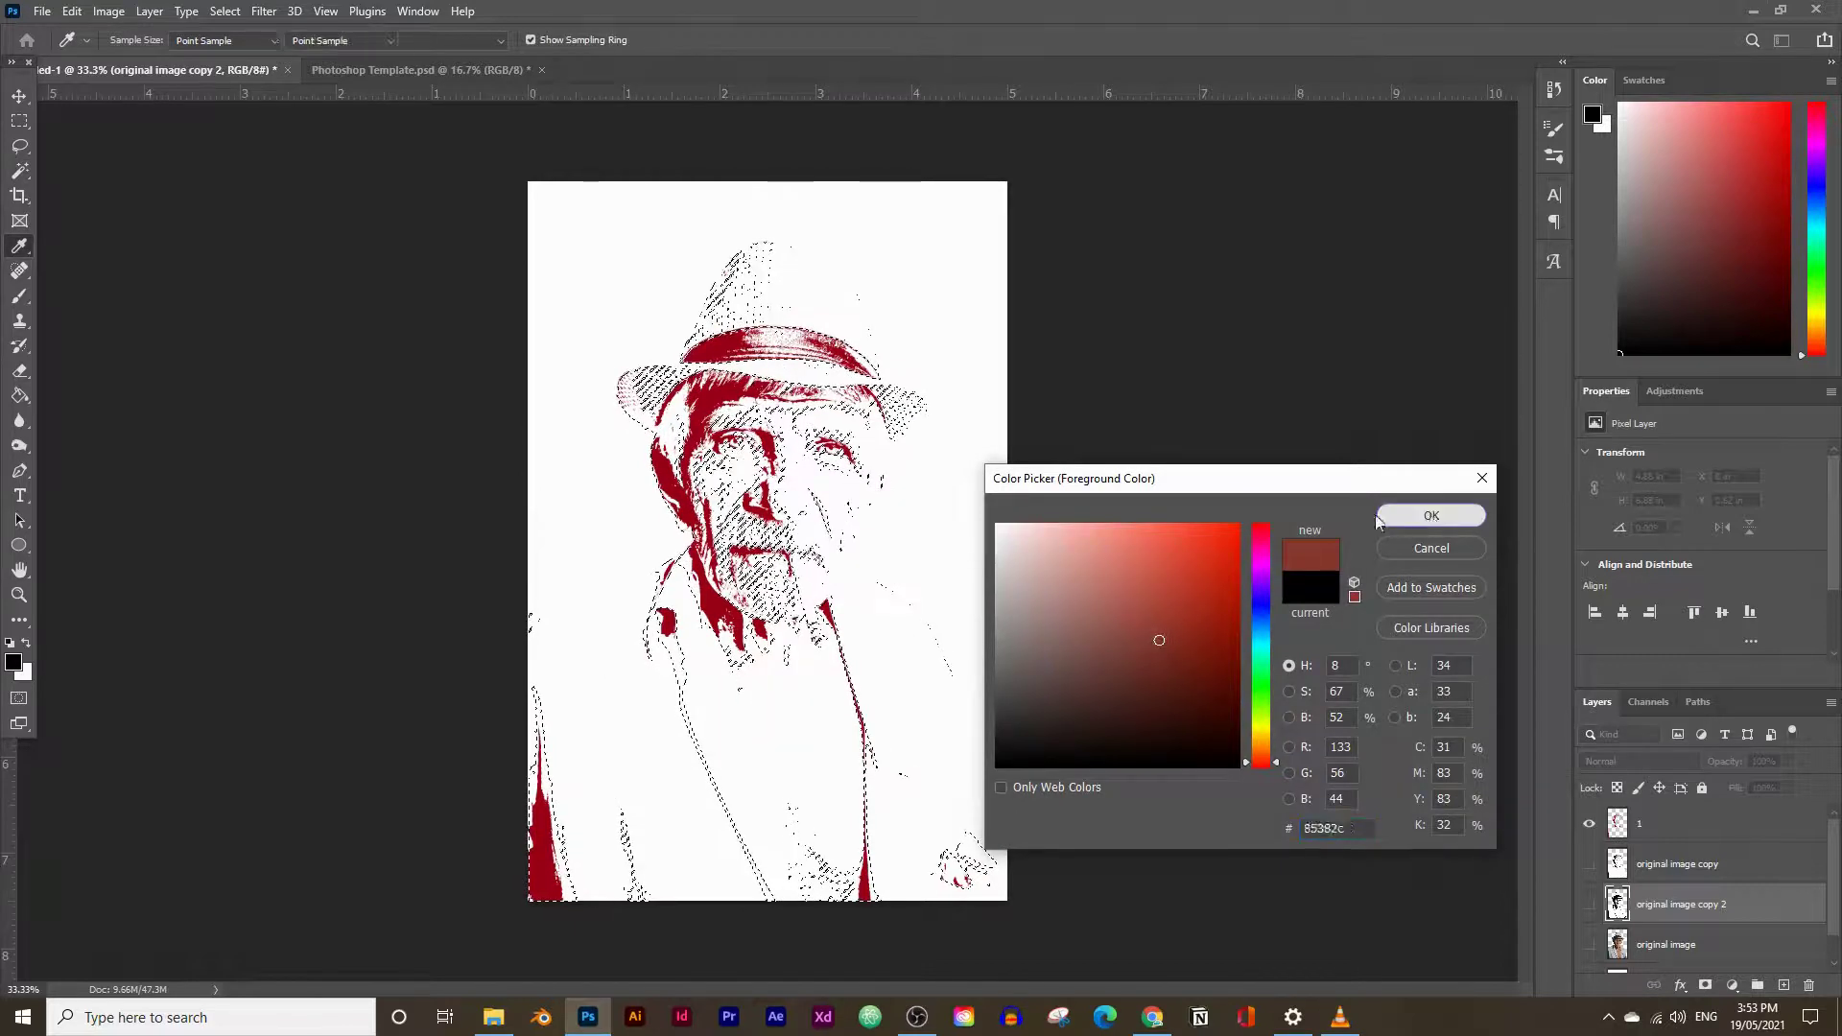
pyautogui.click(16, 397)
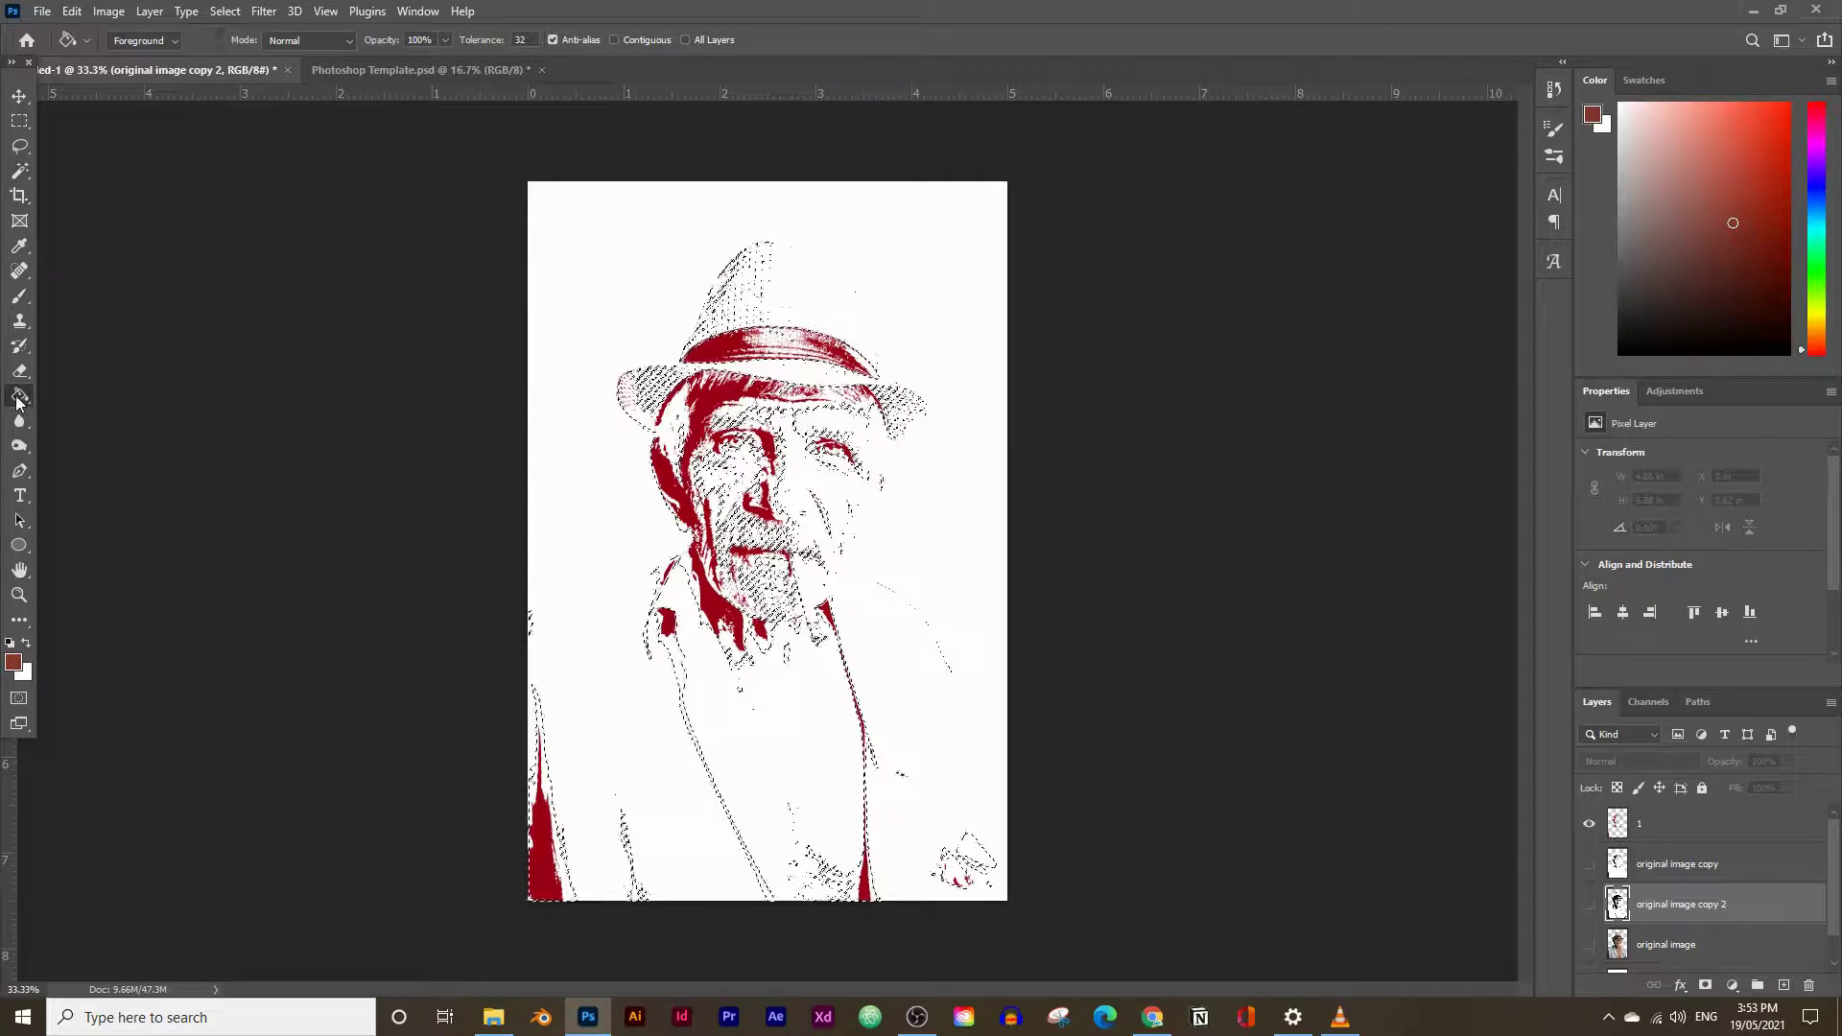
# Add a layer named 2 directly below layer 1, fill its selection with the brown and deselect
pyautogui.click(1722, 874)
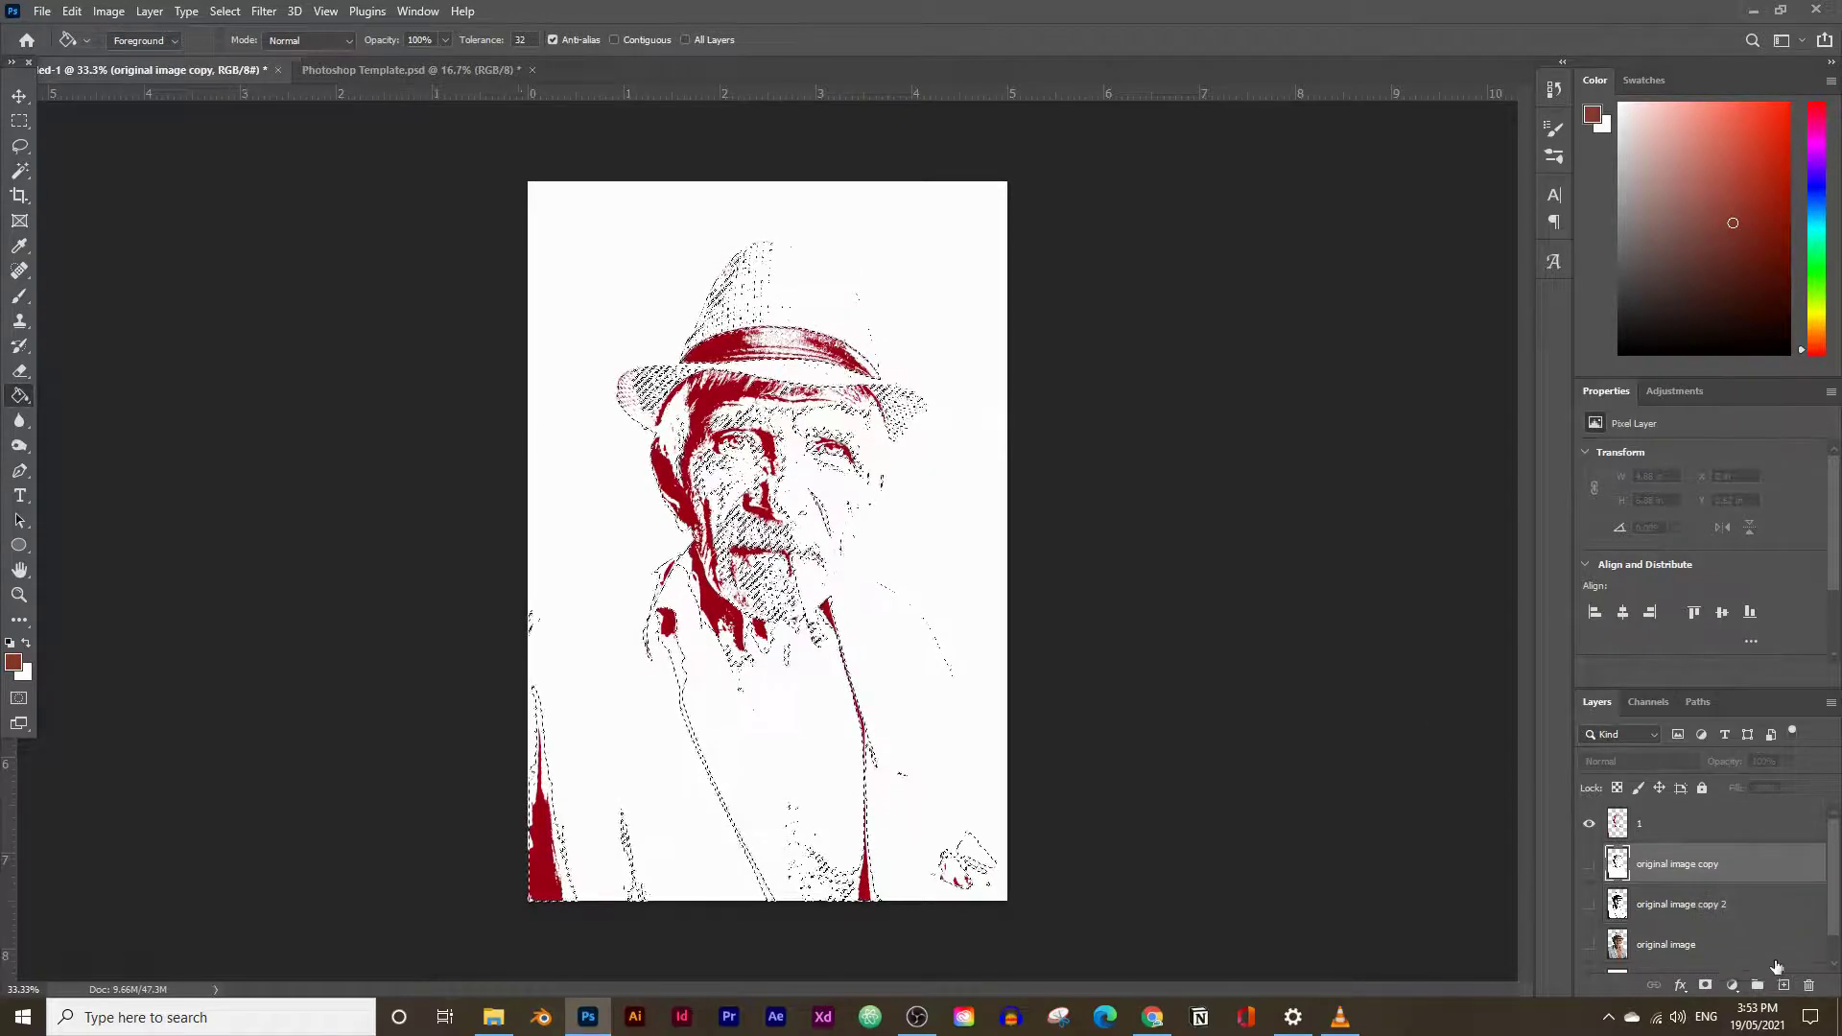
pyautogui.click(1784, 985)
pyautogui.doubleClick(1652, 866)
pyautogui.press('Return')
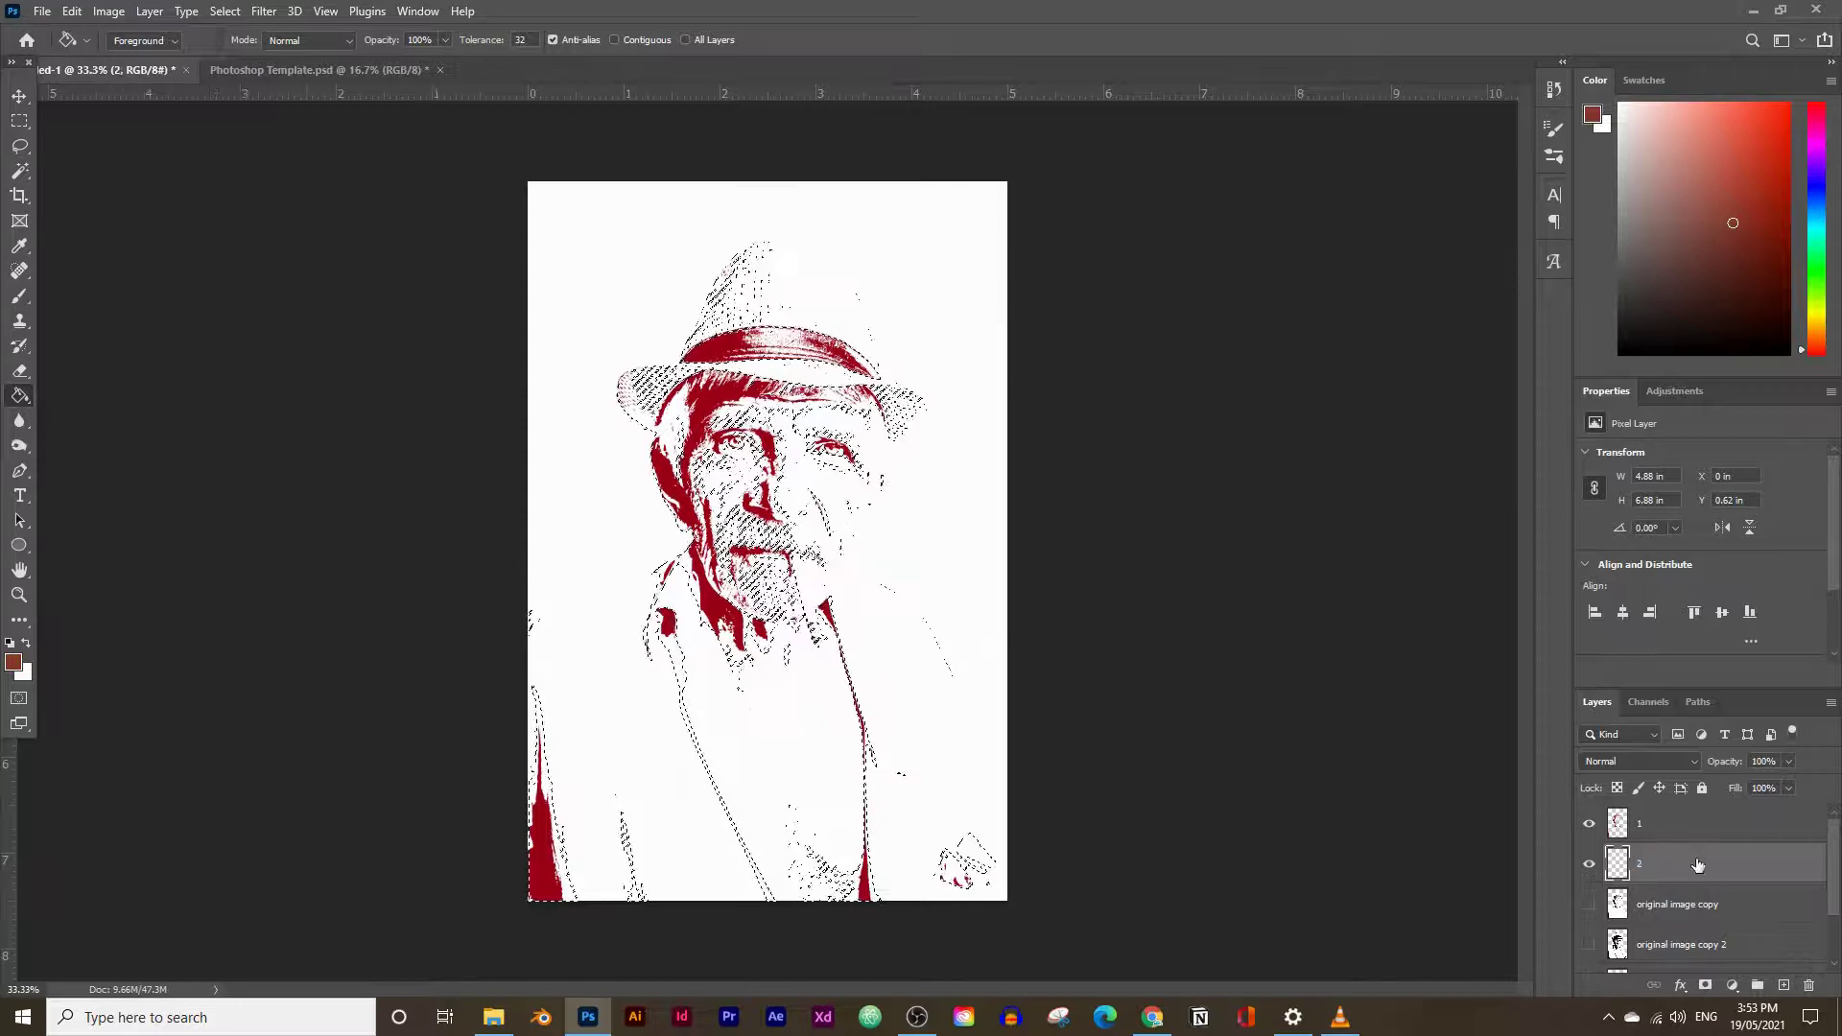
pyautogui.hotkey('ctrl', 'd')
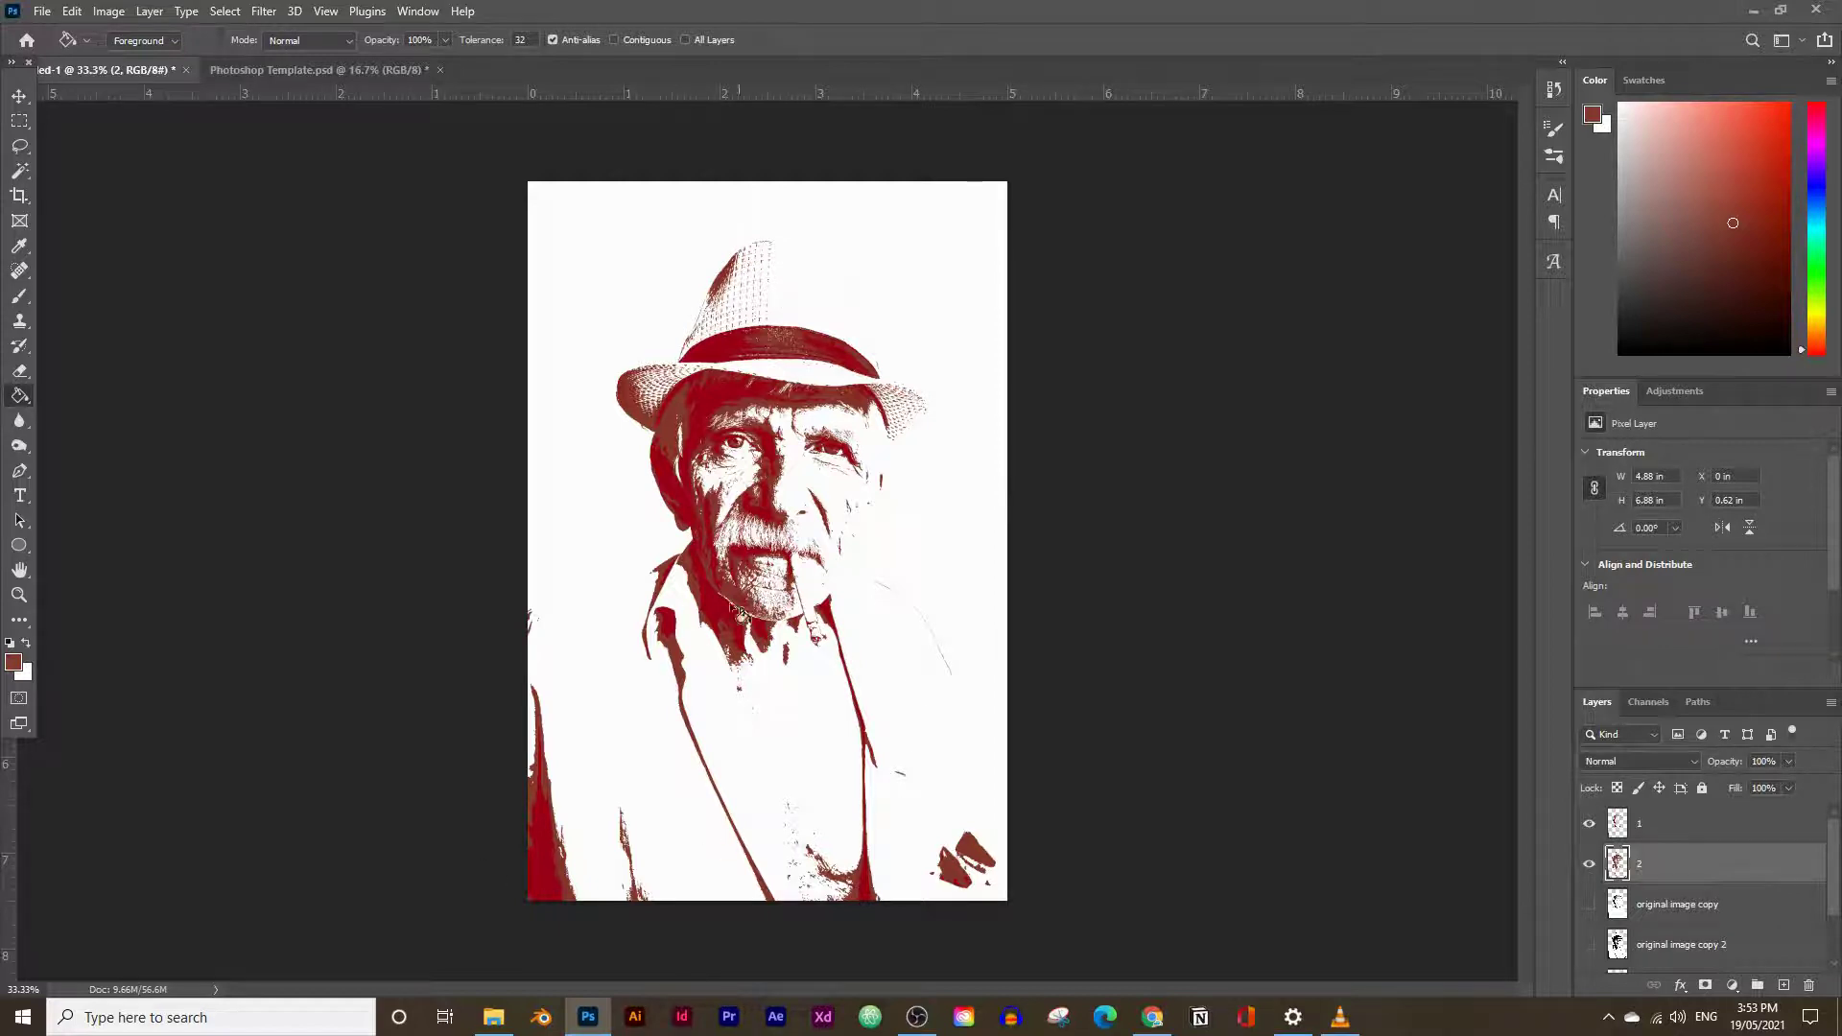
# Switch to the Adobe Color palette in the browser
pyautogui.moveTo(918, 1015)
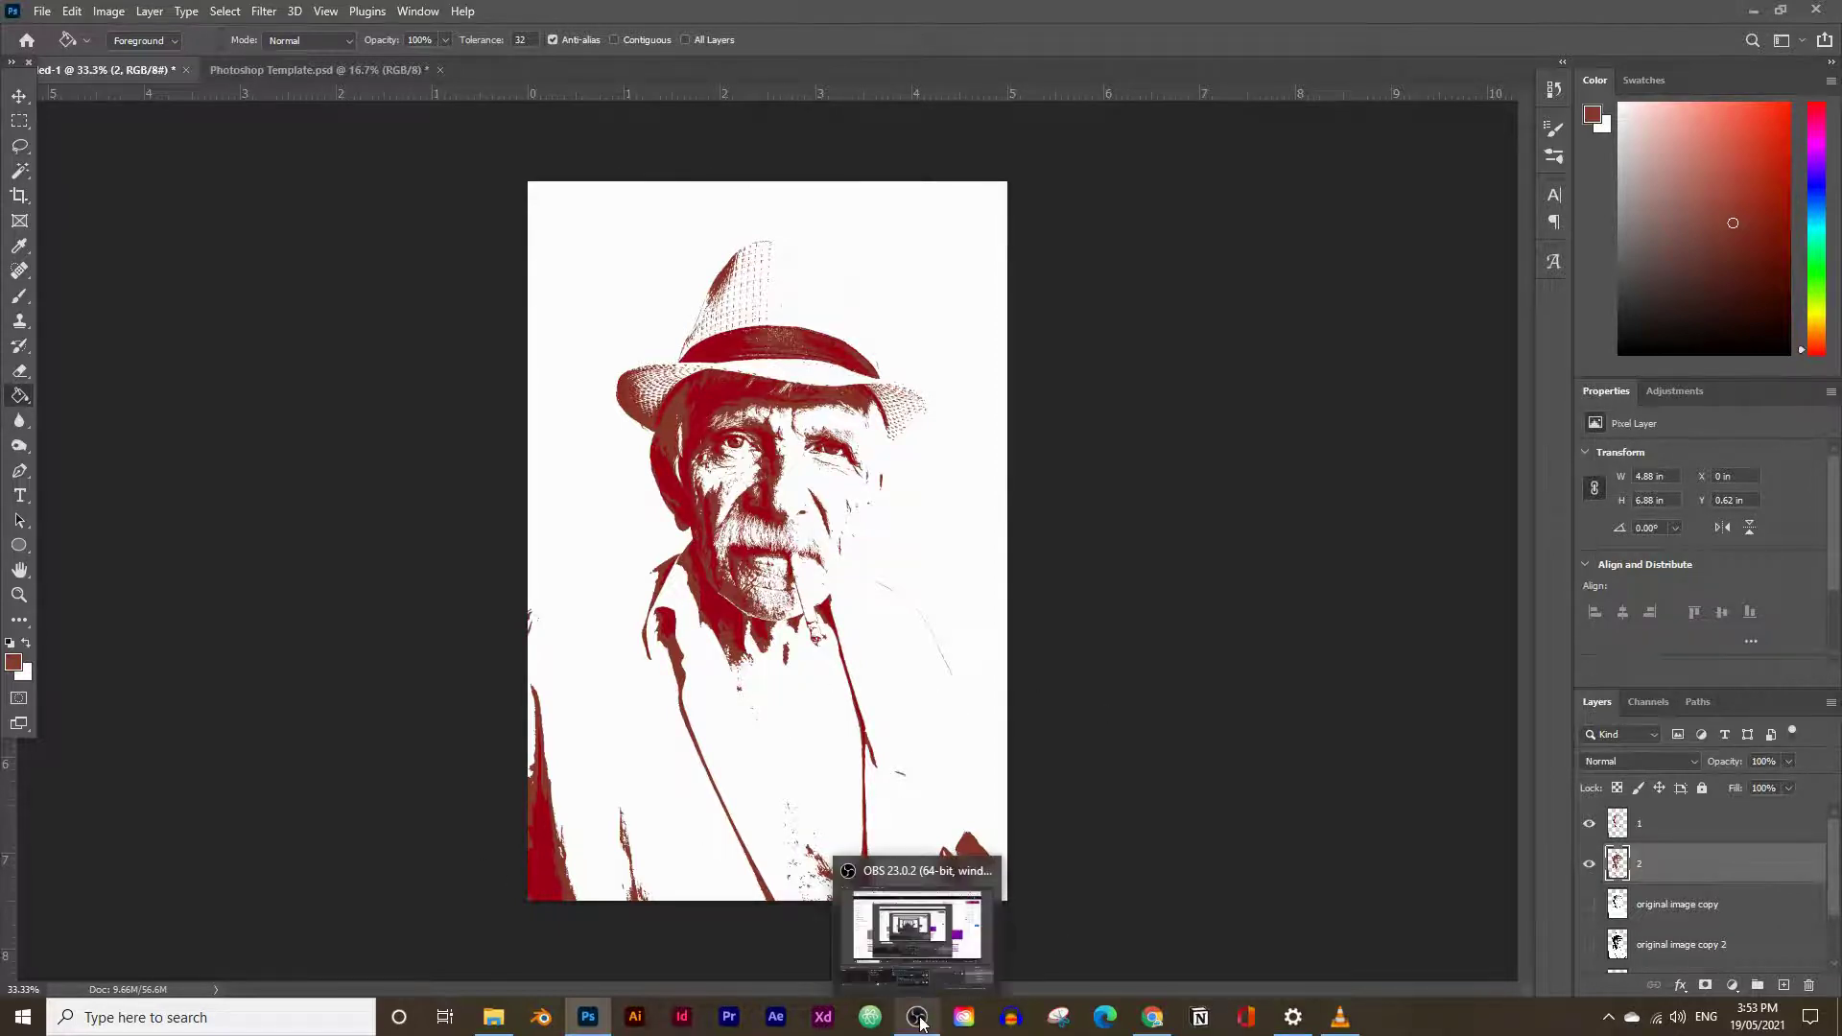
pyautogui.moveTo(1152, 1015)
pyautogui.click(1142, 926)
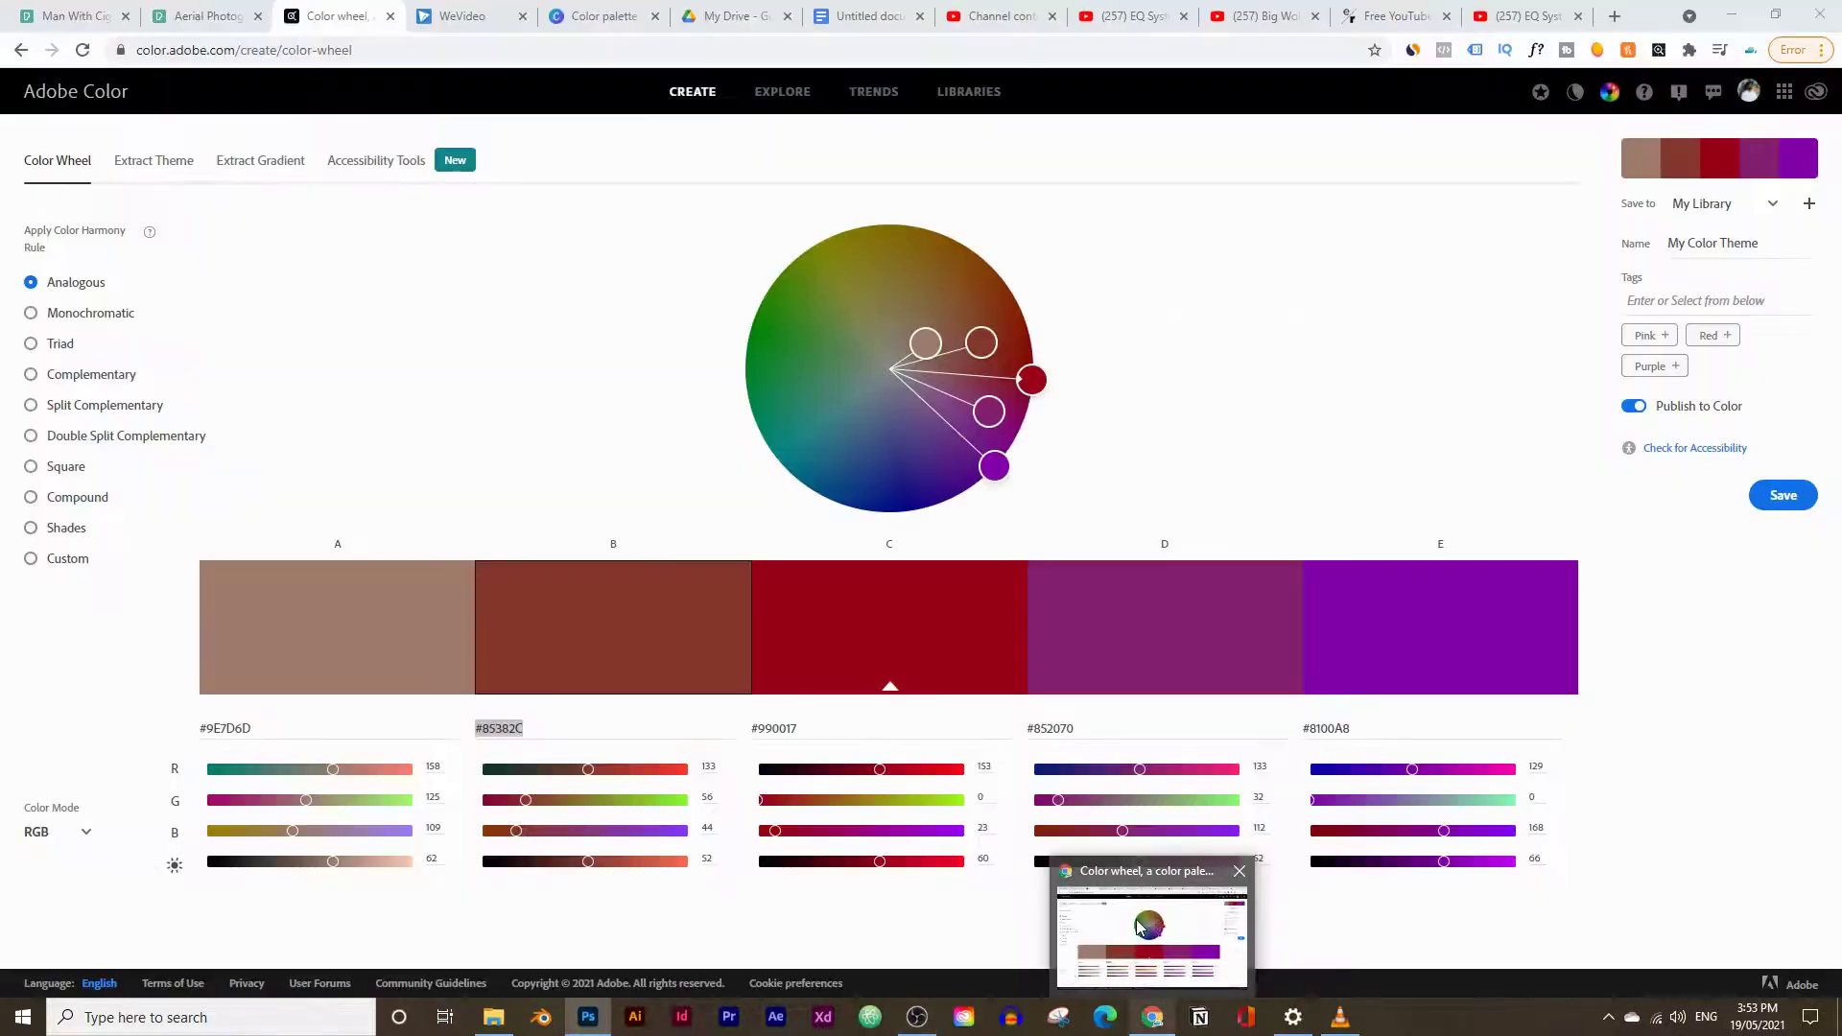
pyautogui.click(254, 727)
pyautogui.rightClick(238, 731)
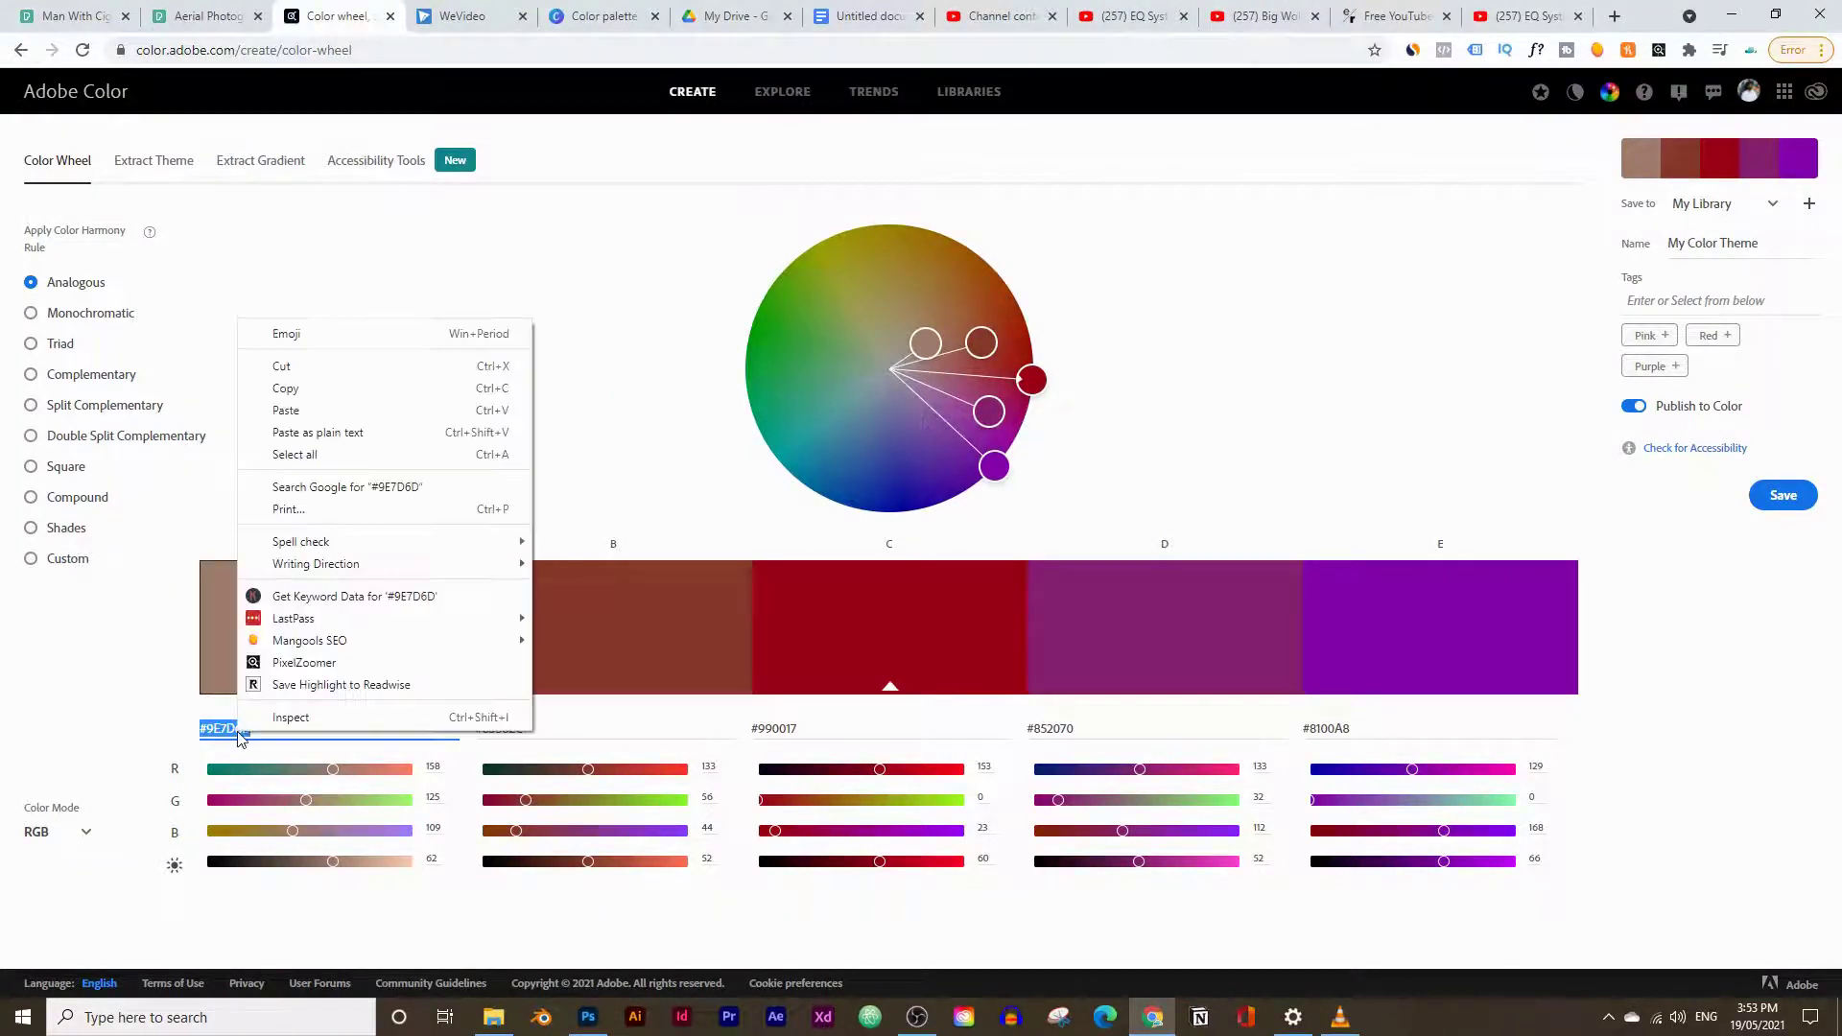
pyautogui.click(238, 731)
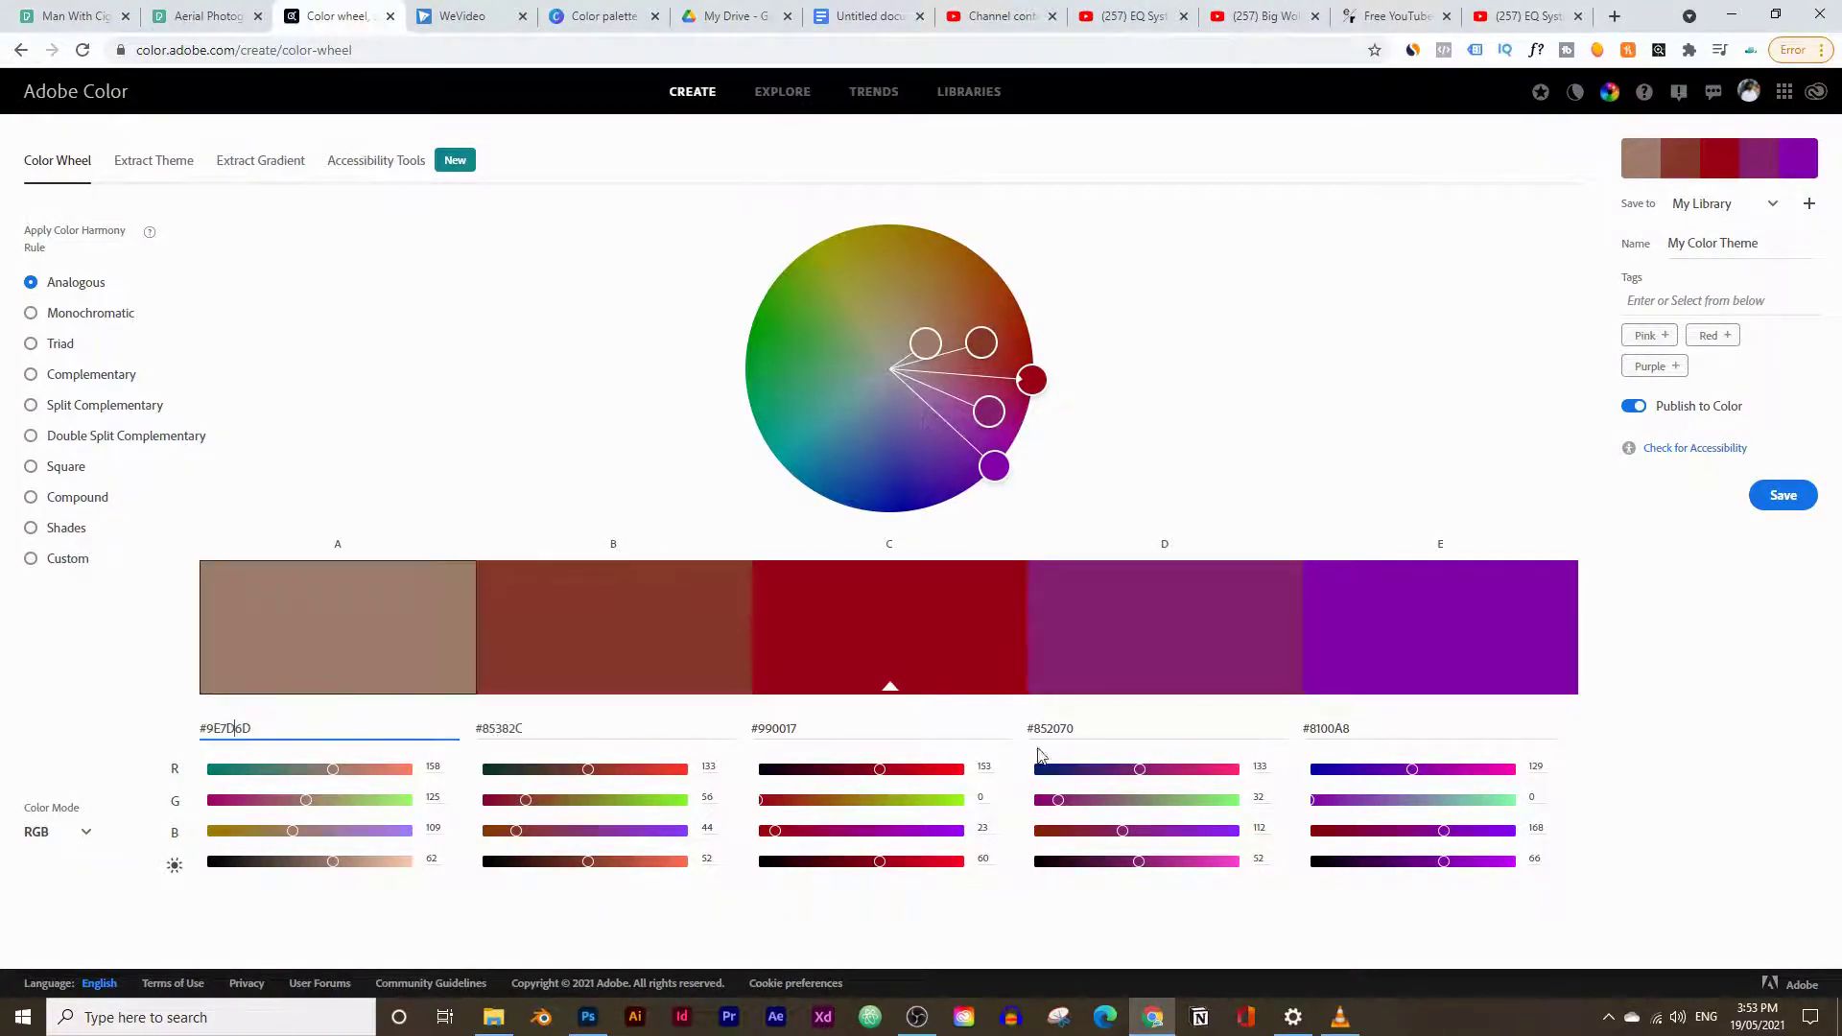
# Copy the purple colour D's hex code #852070 from the palette and return to Photoshop
pyautogui.click(1091, 728)
pyautogui.hotkey('ctrl', 'c')
pyautogui.rightClick(1067, 731)
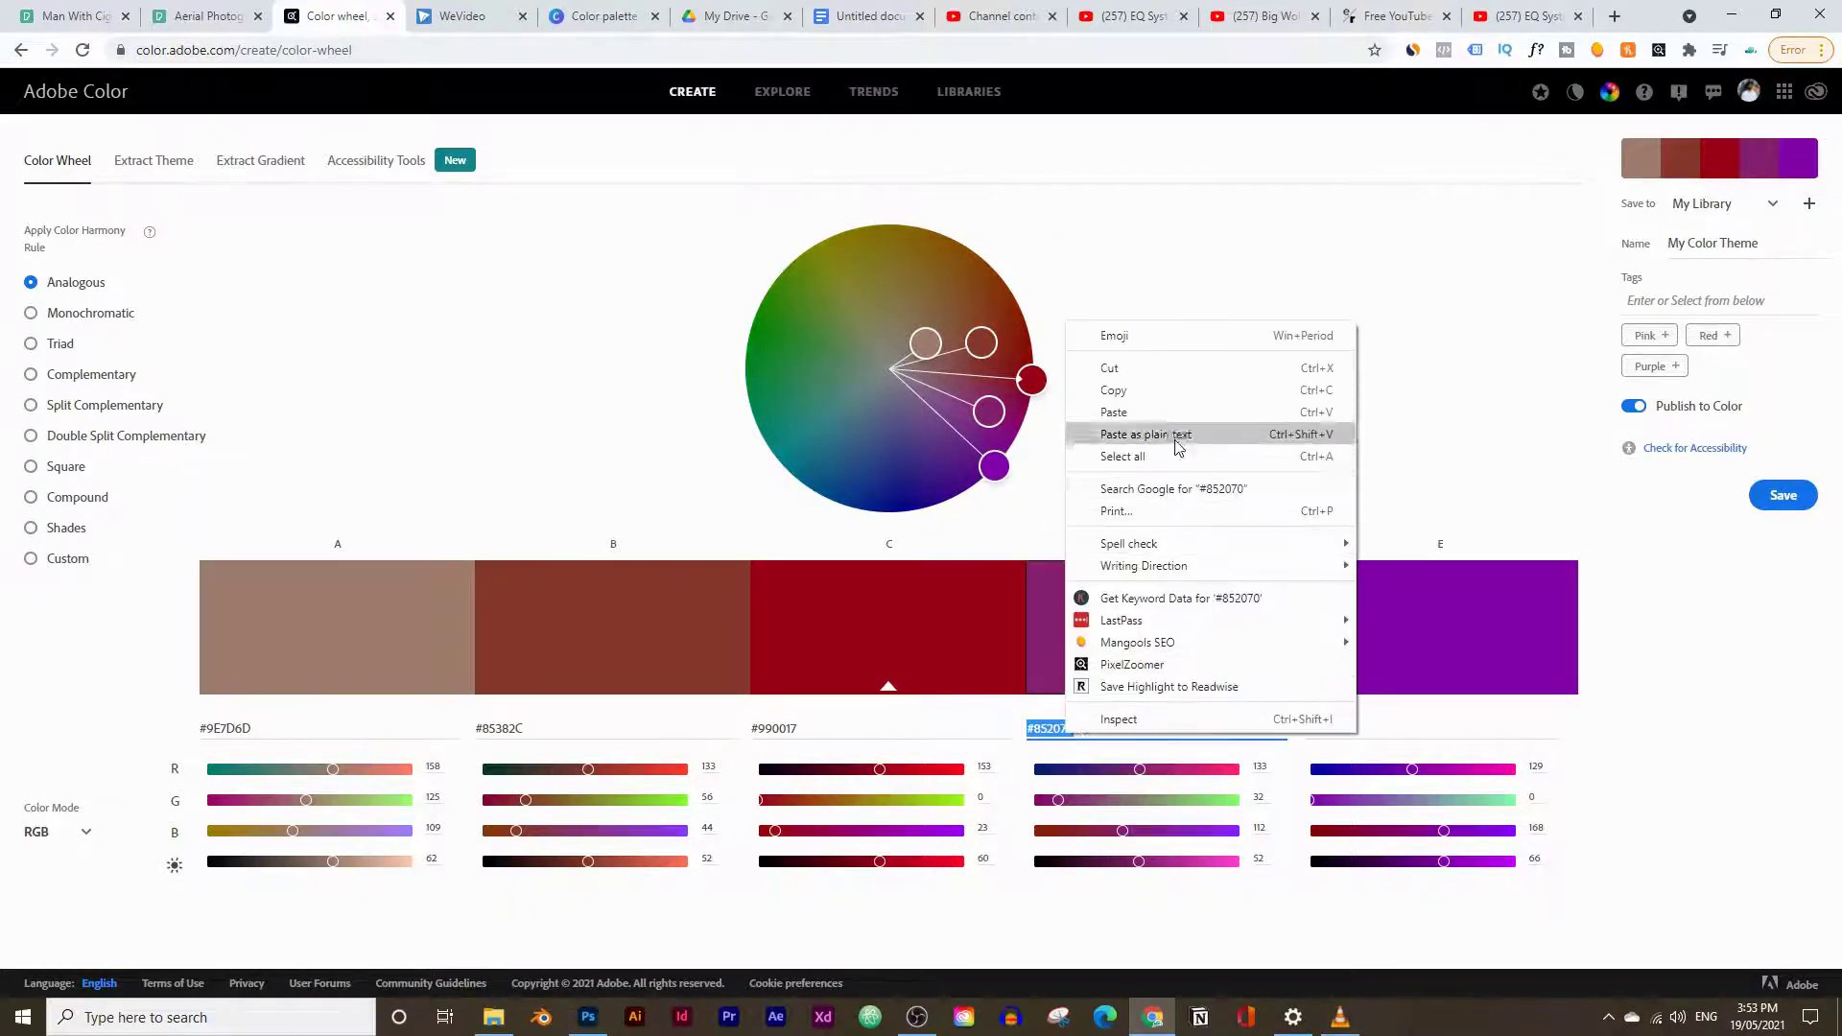
pyautogui.click(1157, 390)
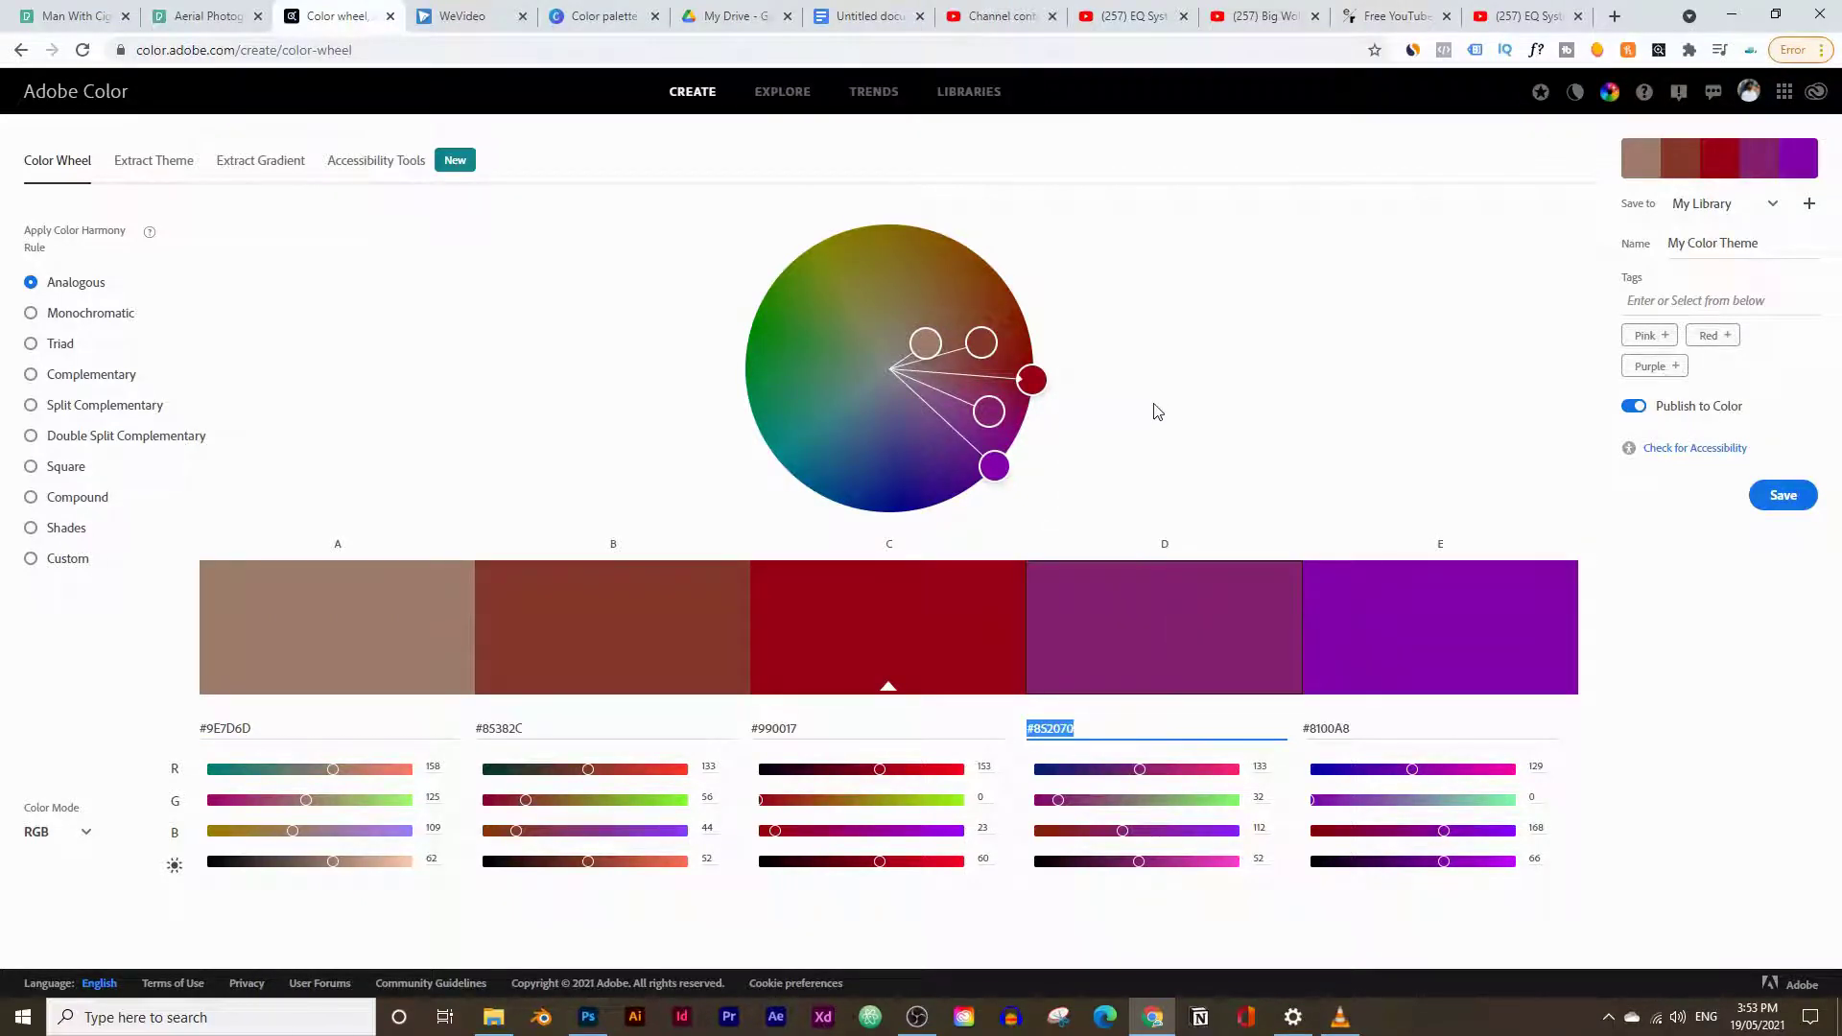
pyautogui.click(588, 1017)
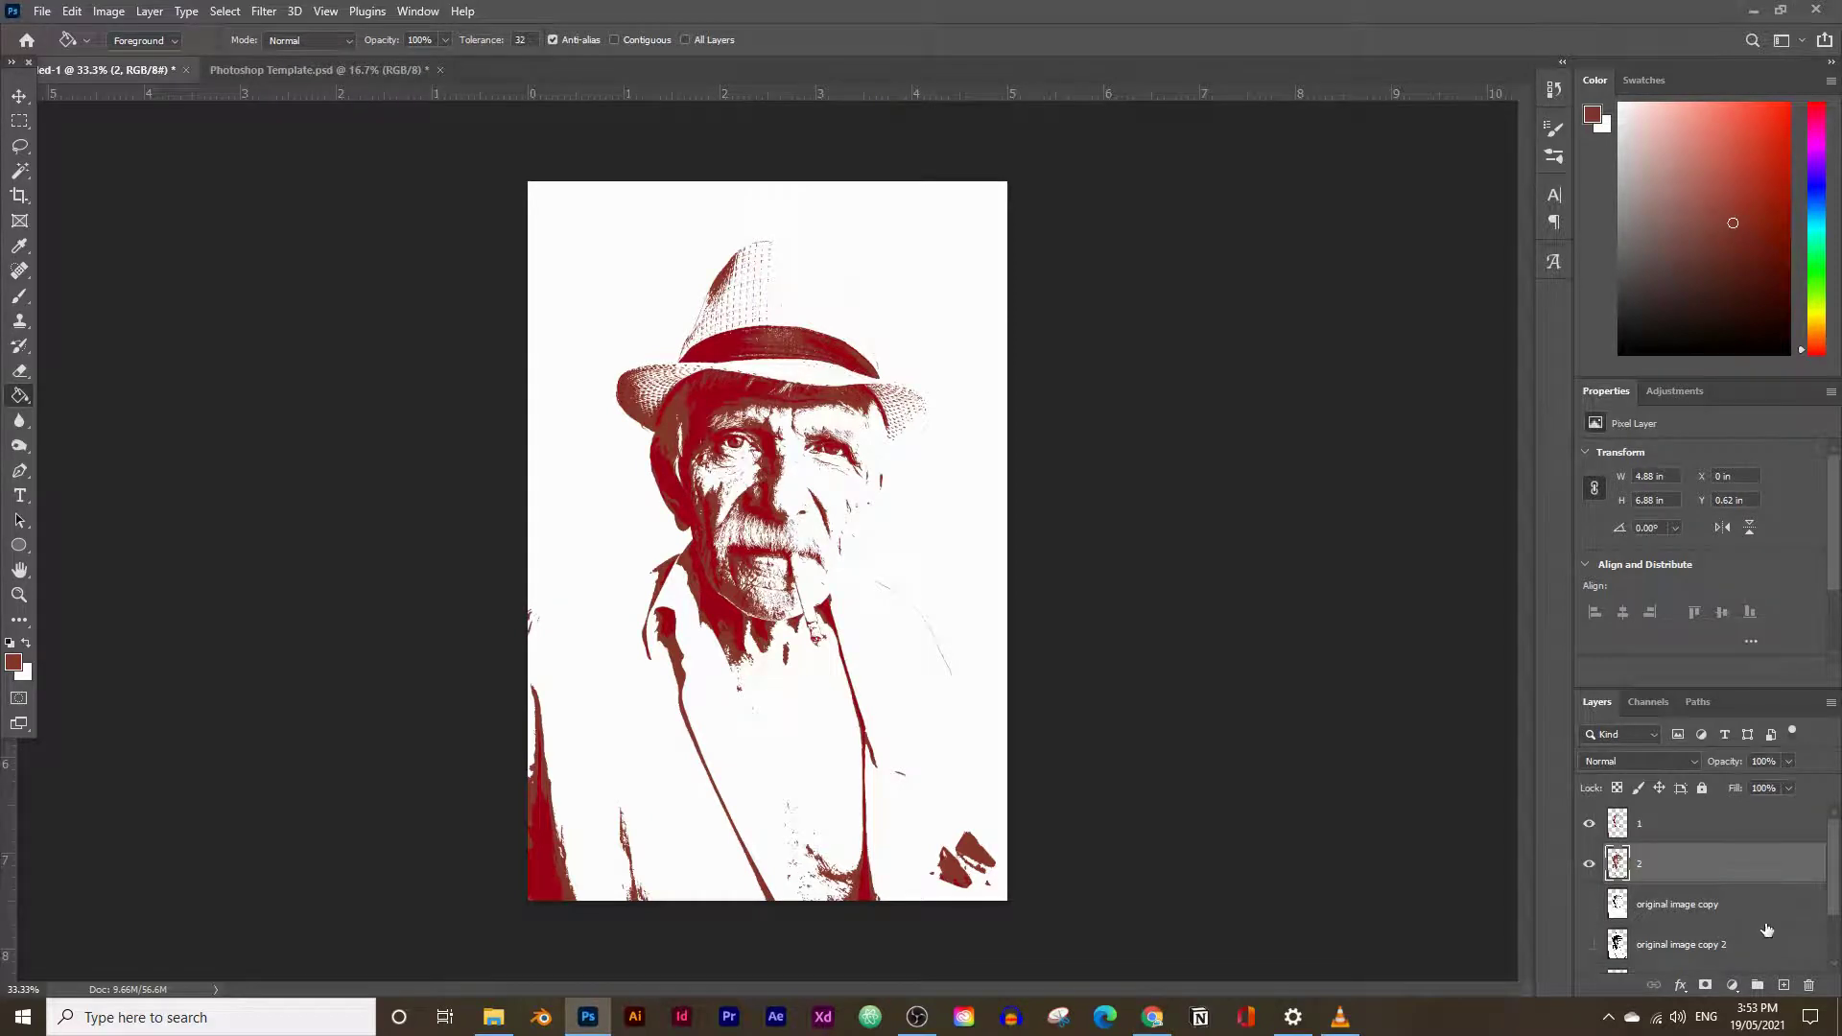
# Duplicate the original image layer again and make the new copy visible
pyautogui.scroll(-2, 1742, 911)
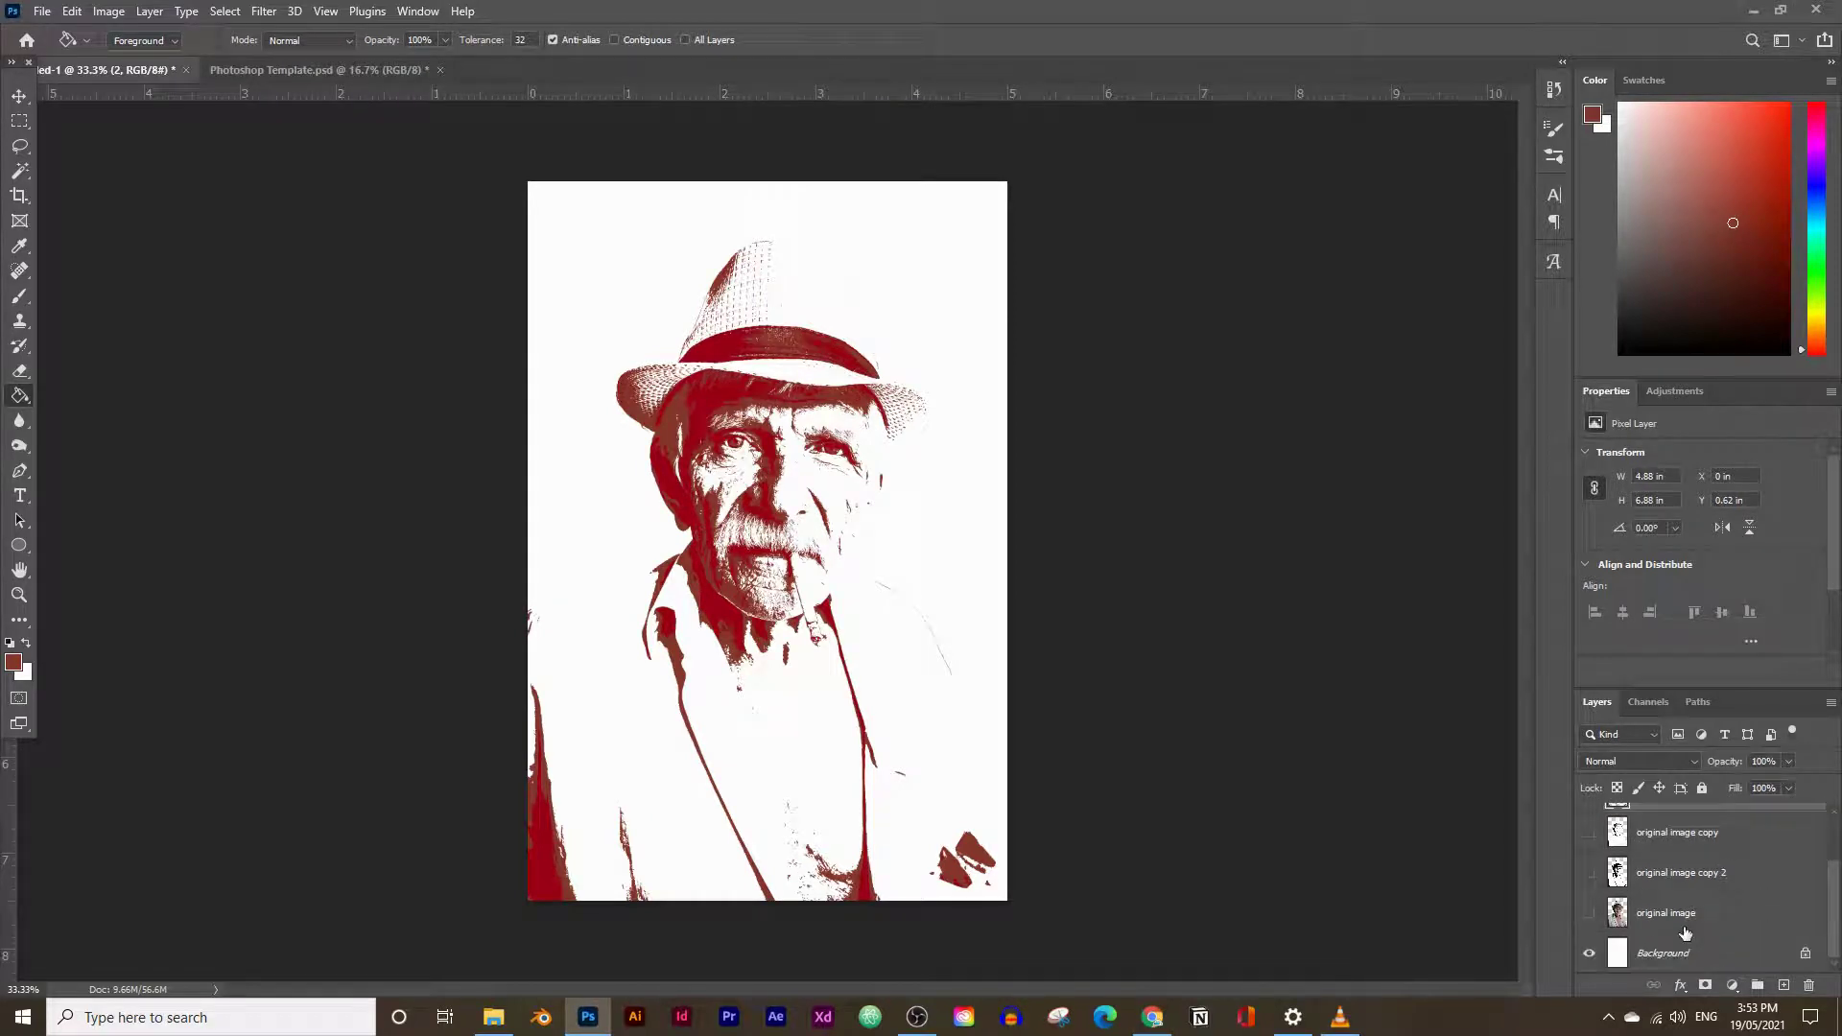
pyautogui.moveTo(1740, 911); pyautogui.dragTo(1784, 979)
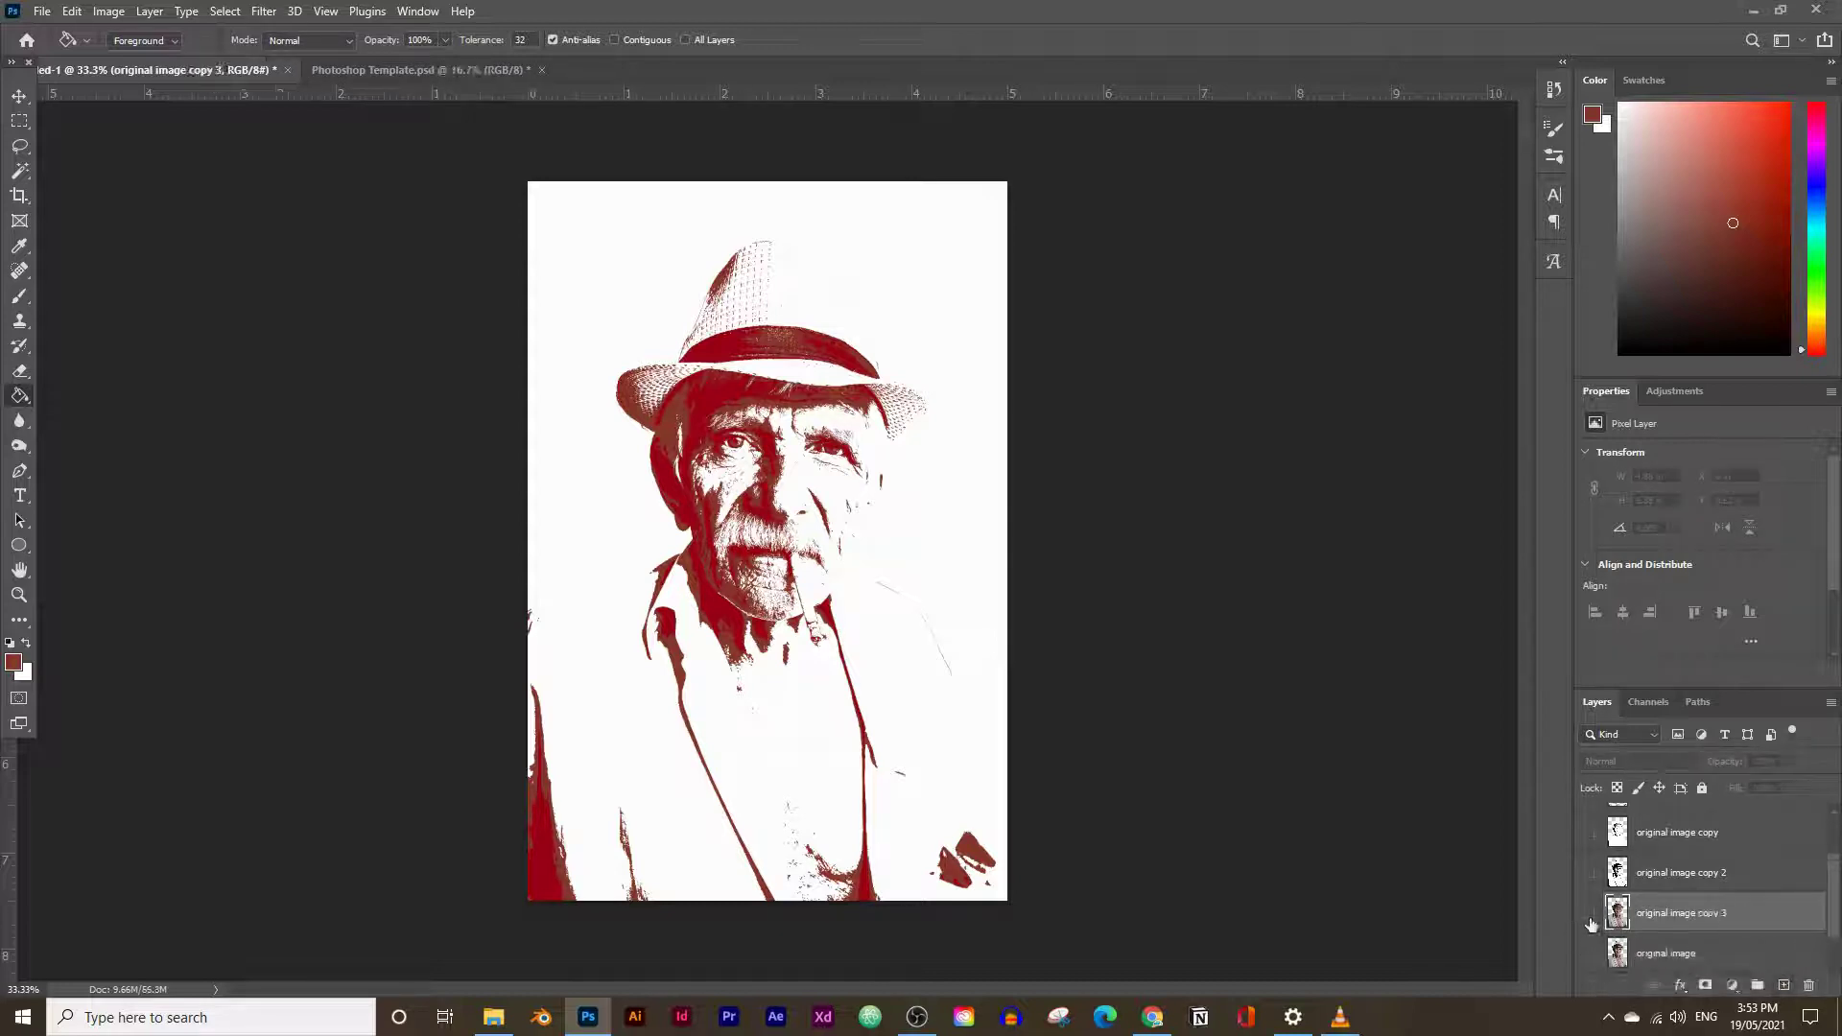
pyautogui.click(1590, 917)
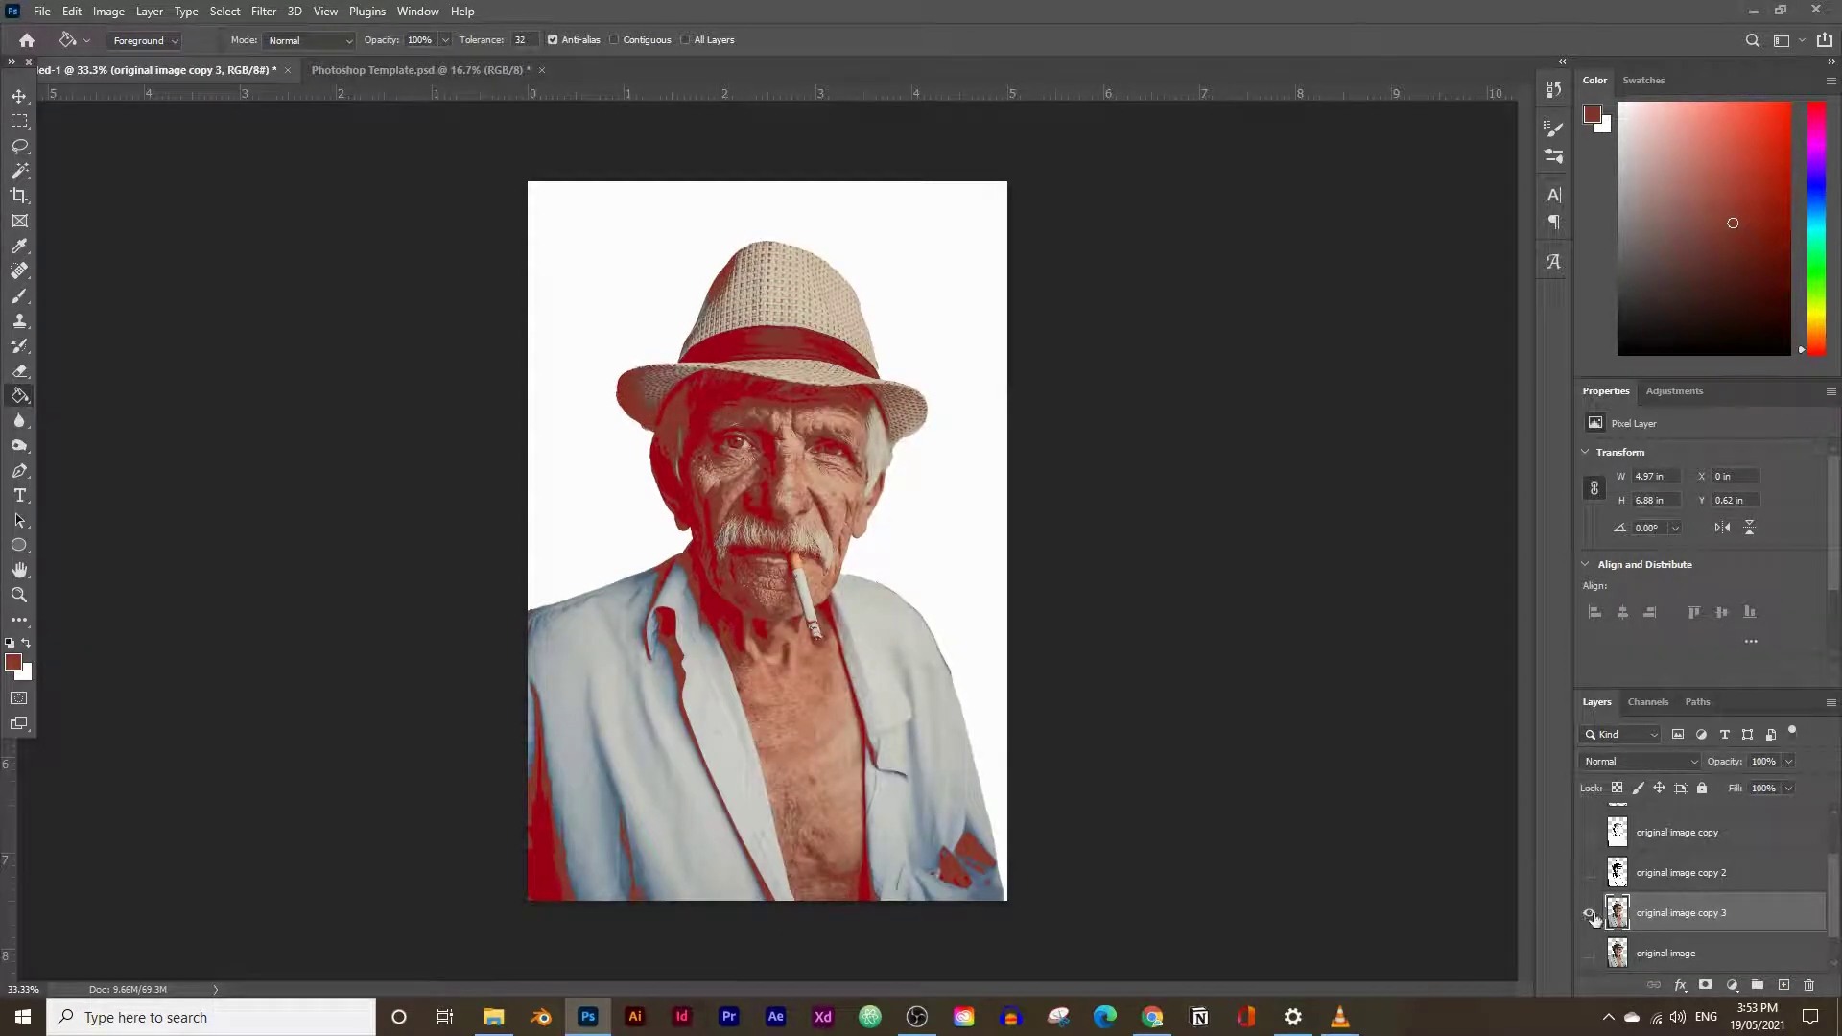
# Apply a Threshold adjustment at level 147 to the layer original image copy 3
pyautogui.click(109, 11)
pyautogui.moveTo(143, 63)
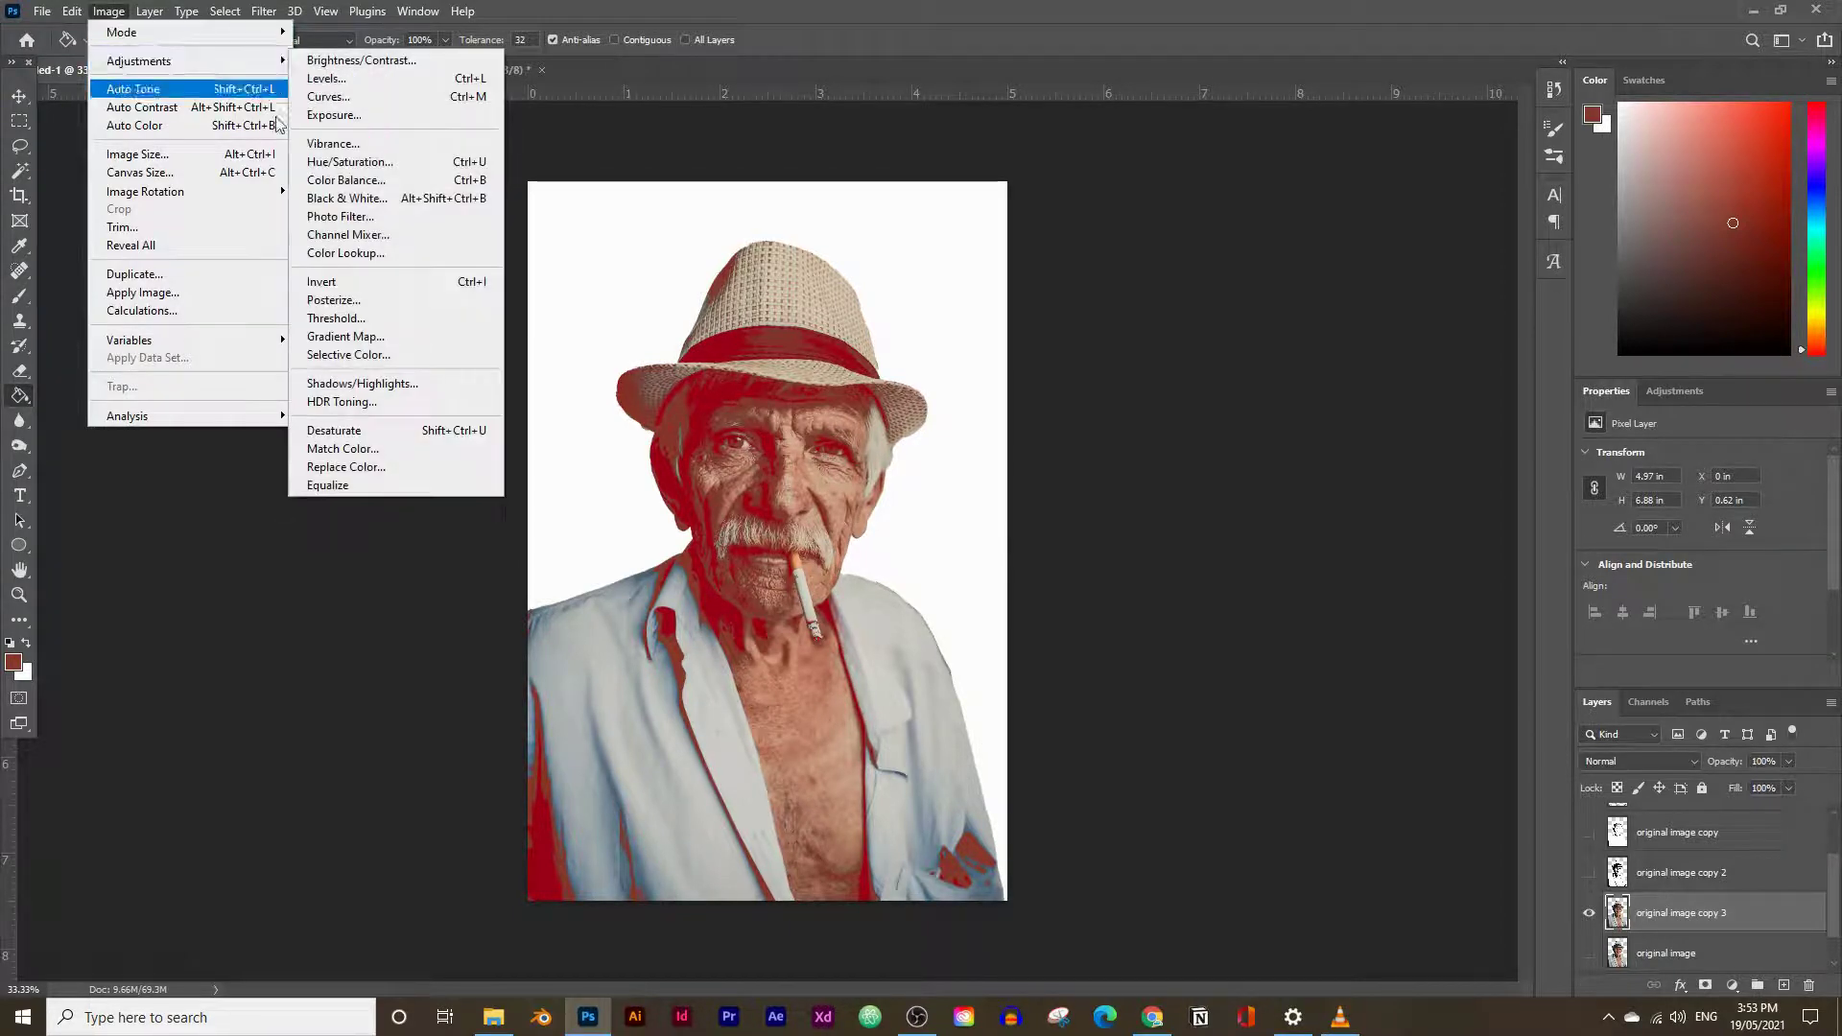
pyautogui.click(397, 317)
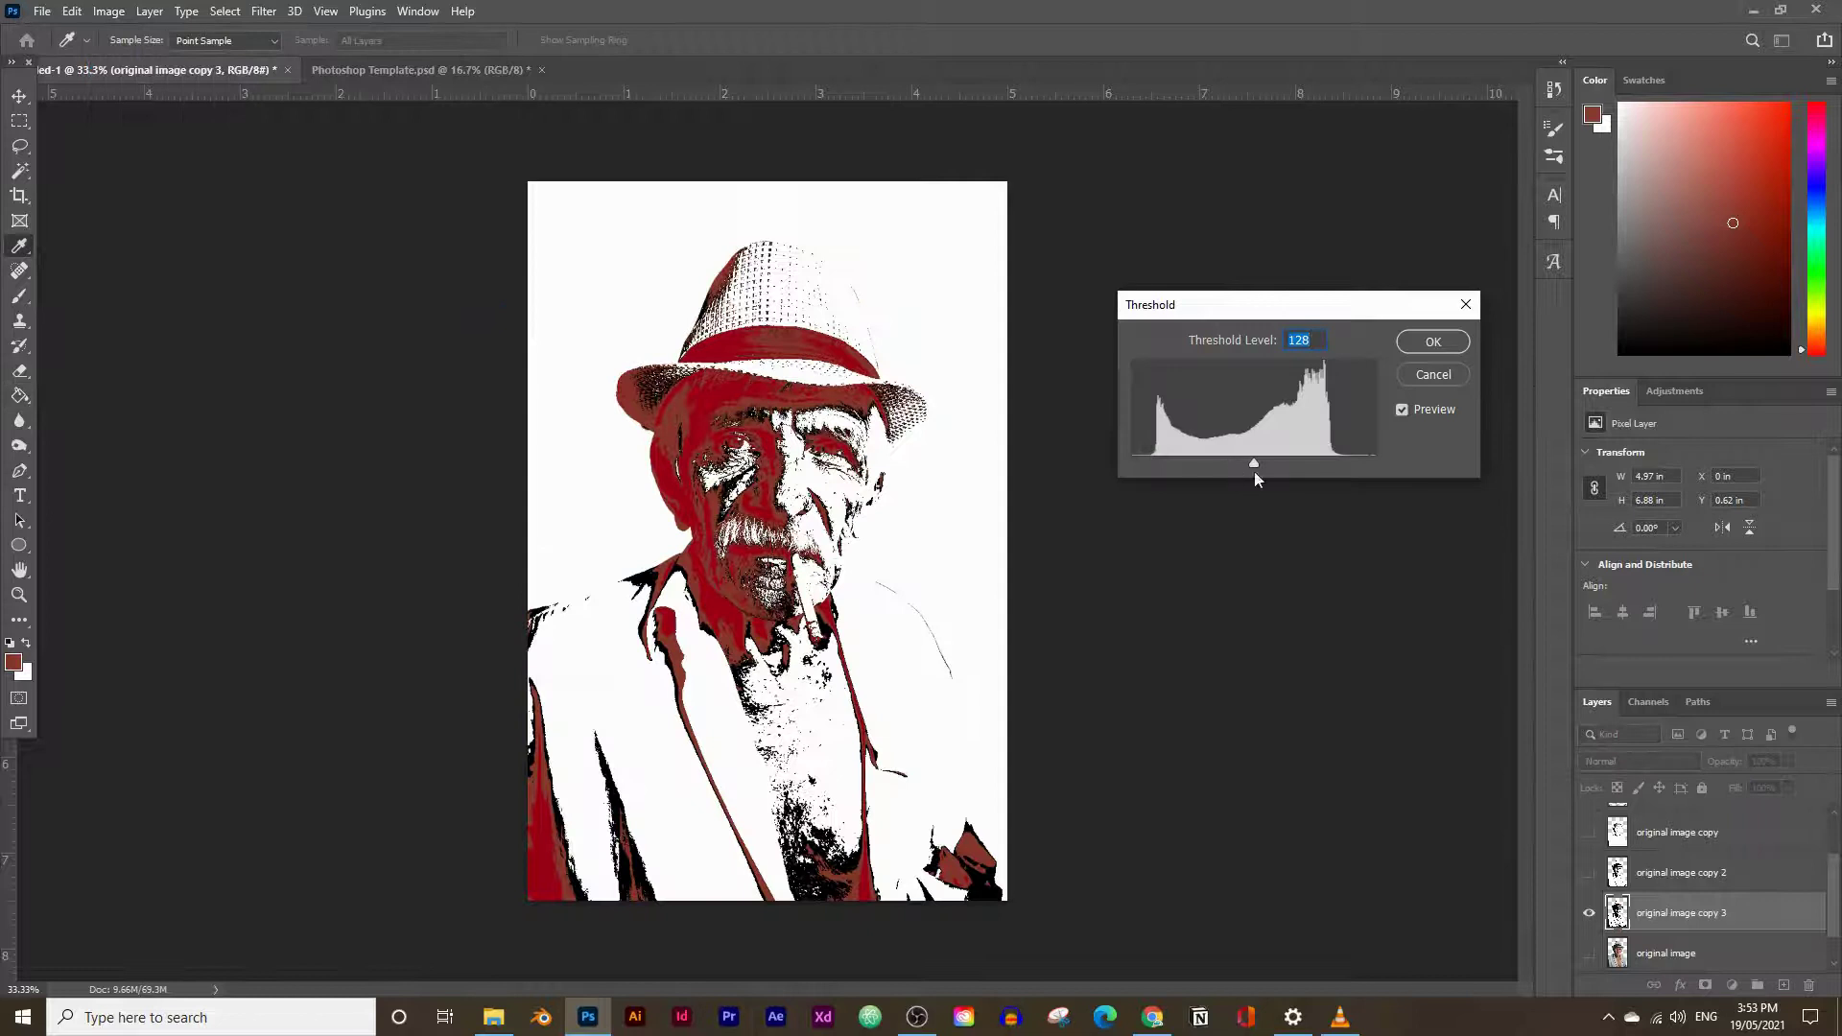
pyautogui.moveTo(1255, 464); pyautogui.dragTo(1272, 465)
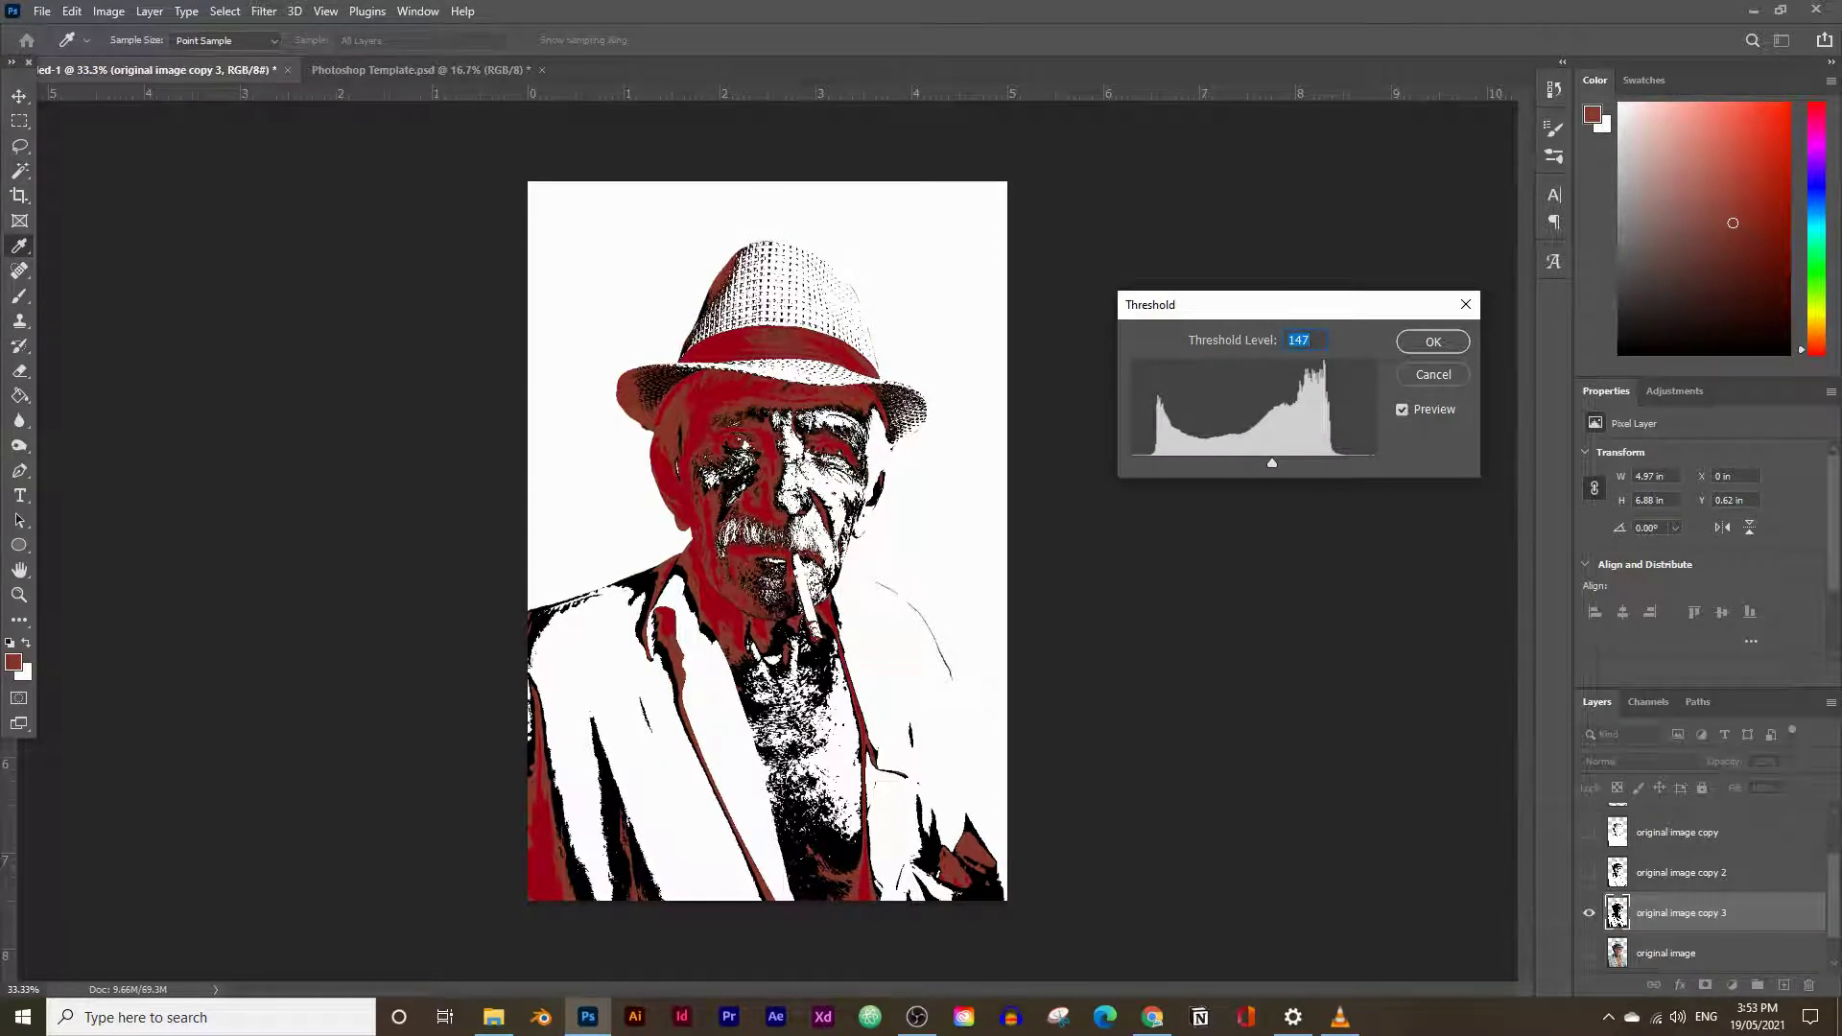
pyautogui.click(1412, 347)
# Select all black areas of original image copy 3 with the Magic Wand and hide that layer
pyautogui.press('g')
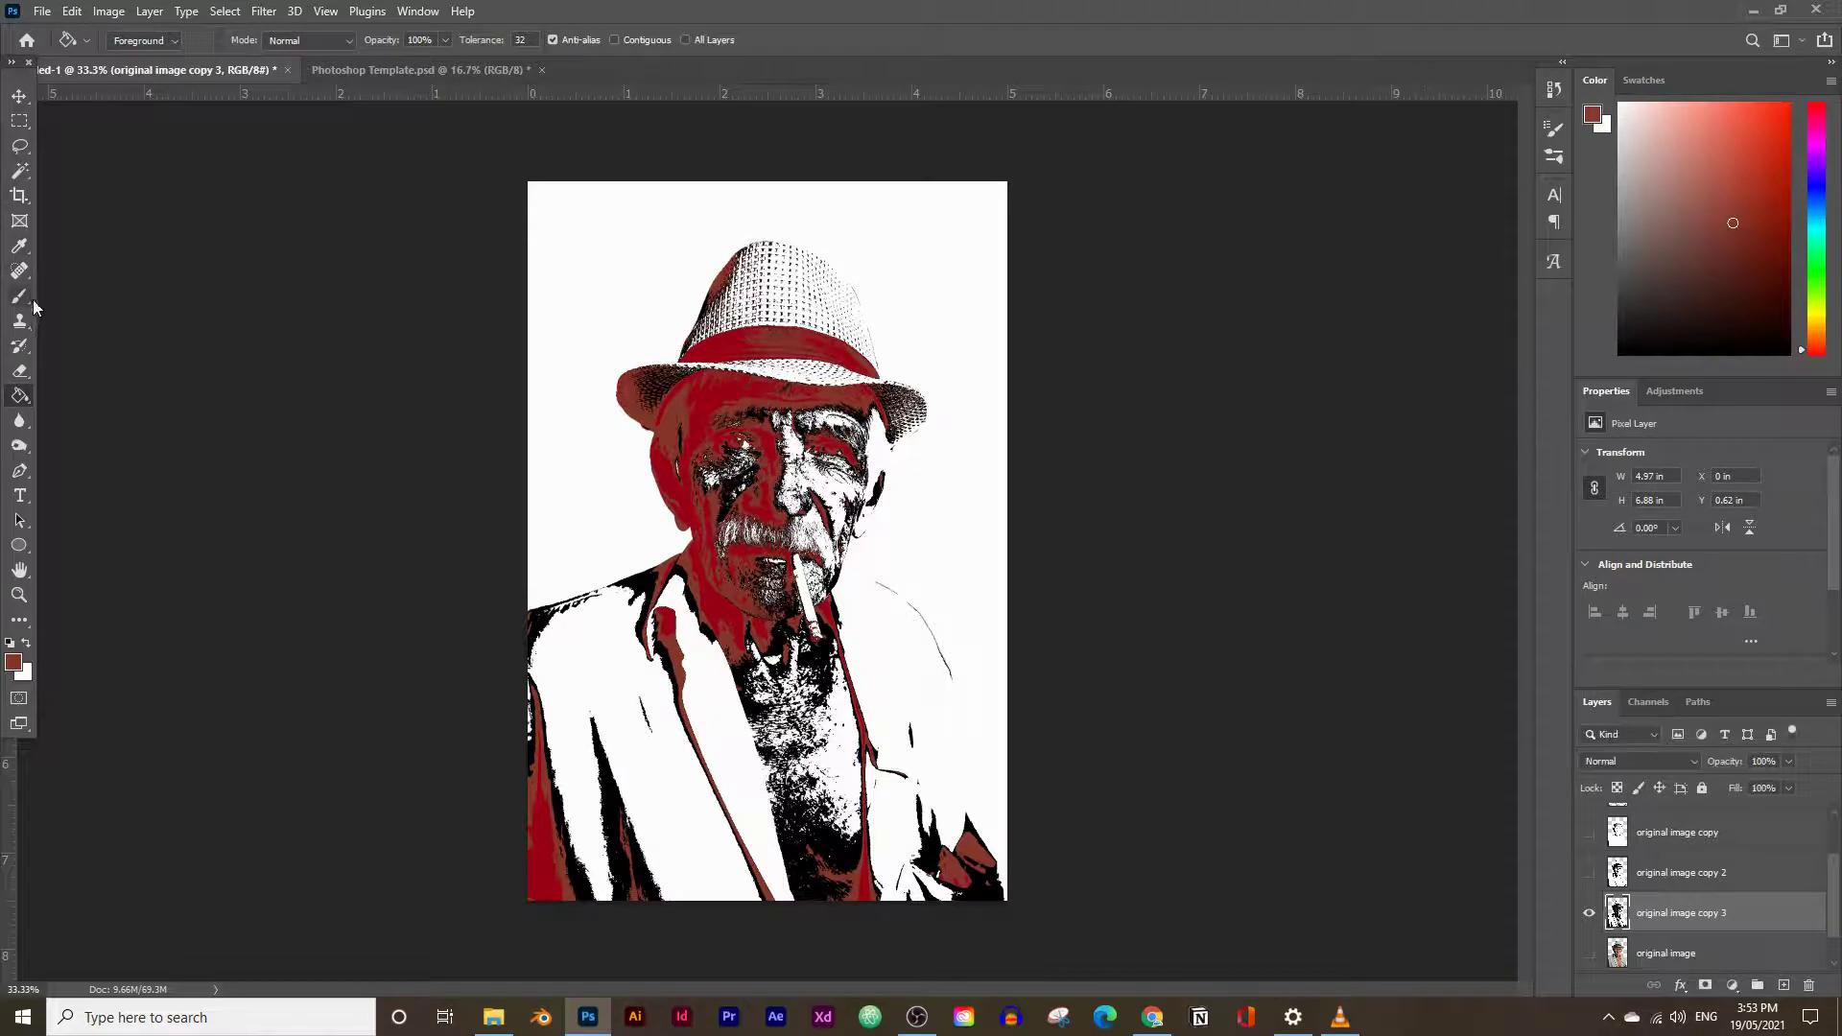
pyautogui.click(17, 173)
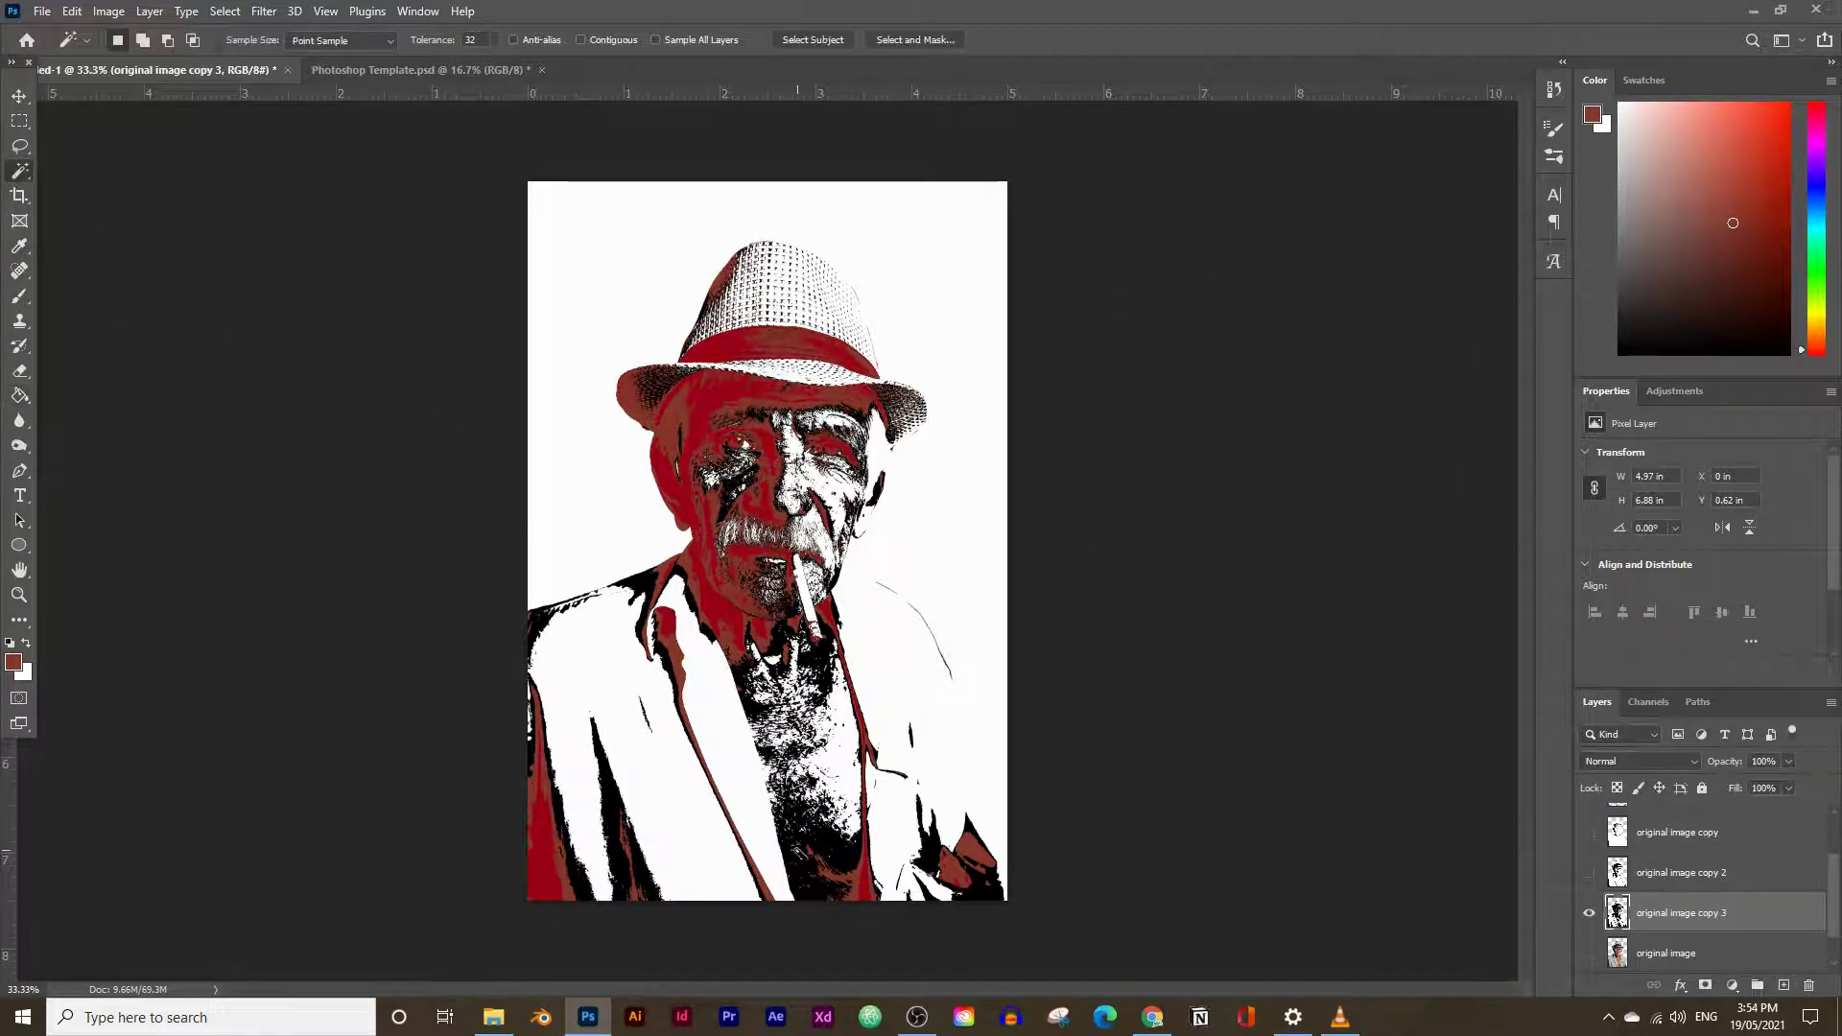
pyautogui.click(799, 856)
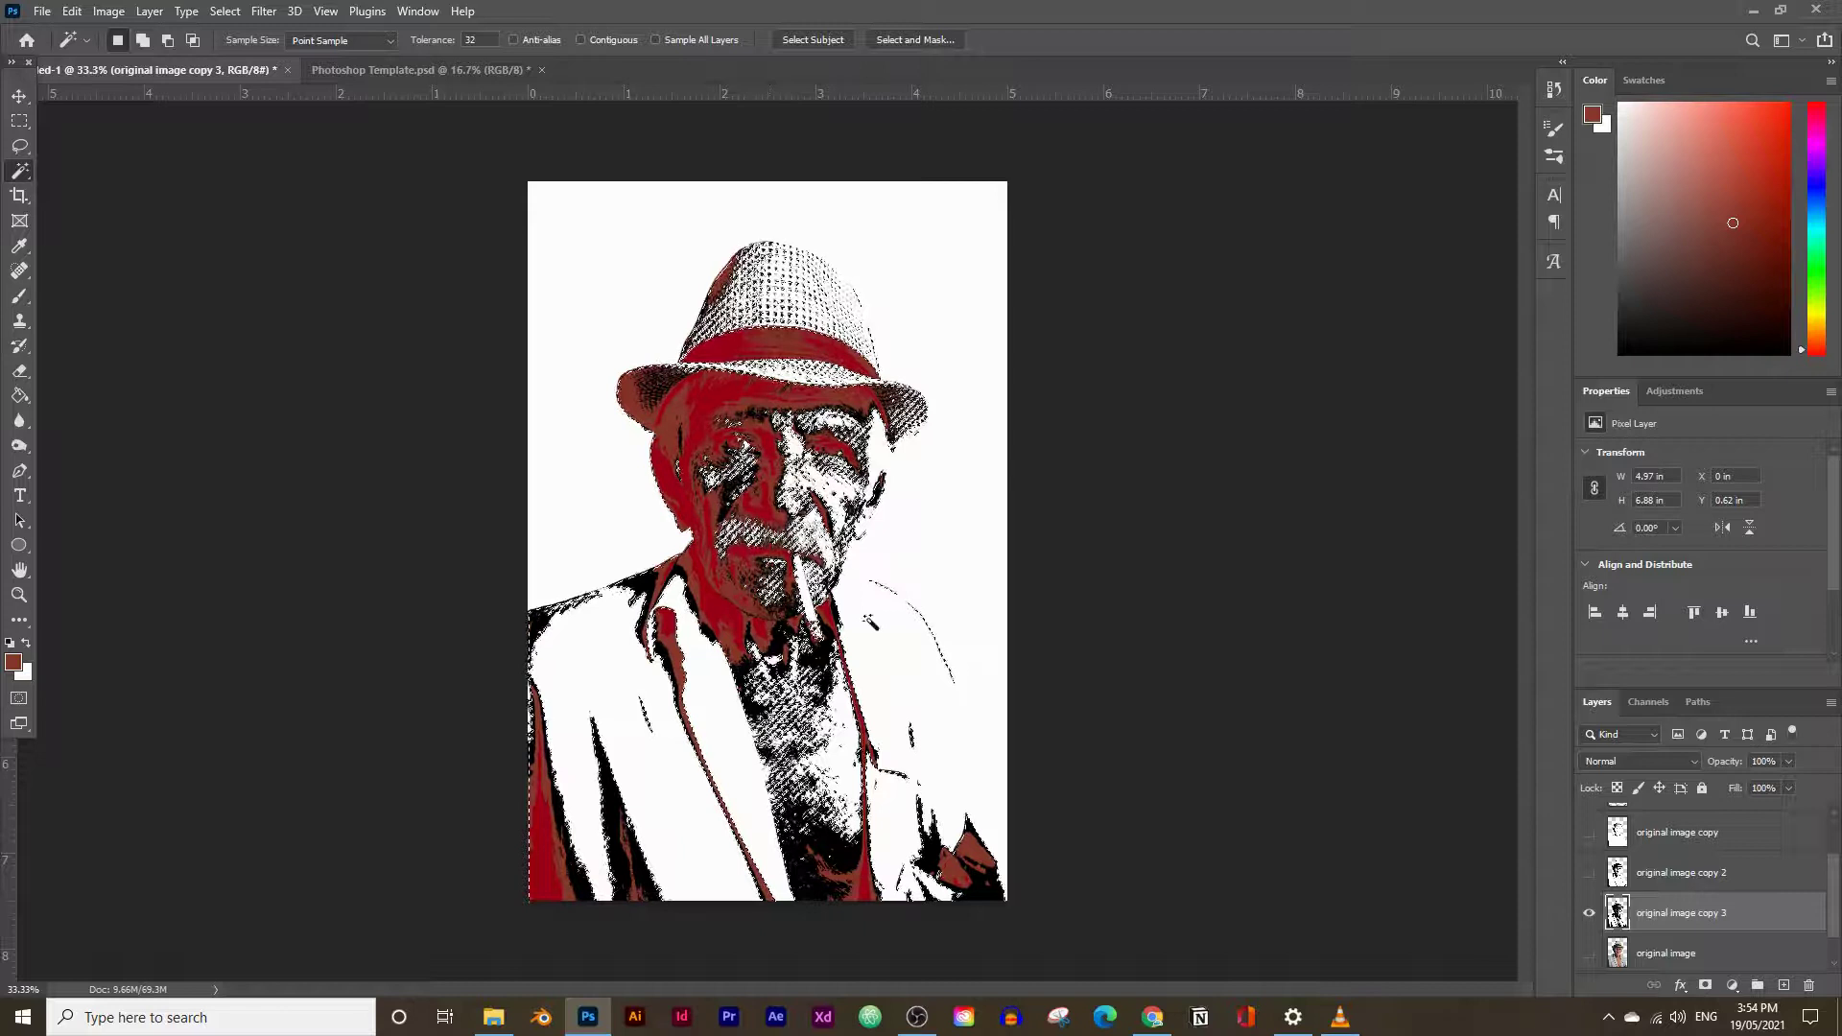
pyautogui.click(1589, 912)
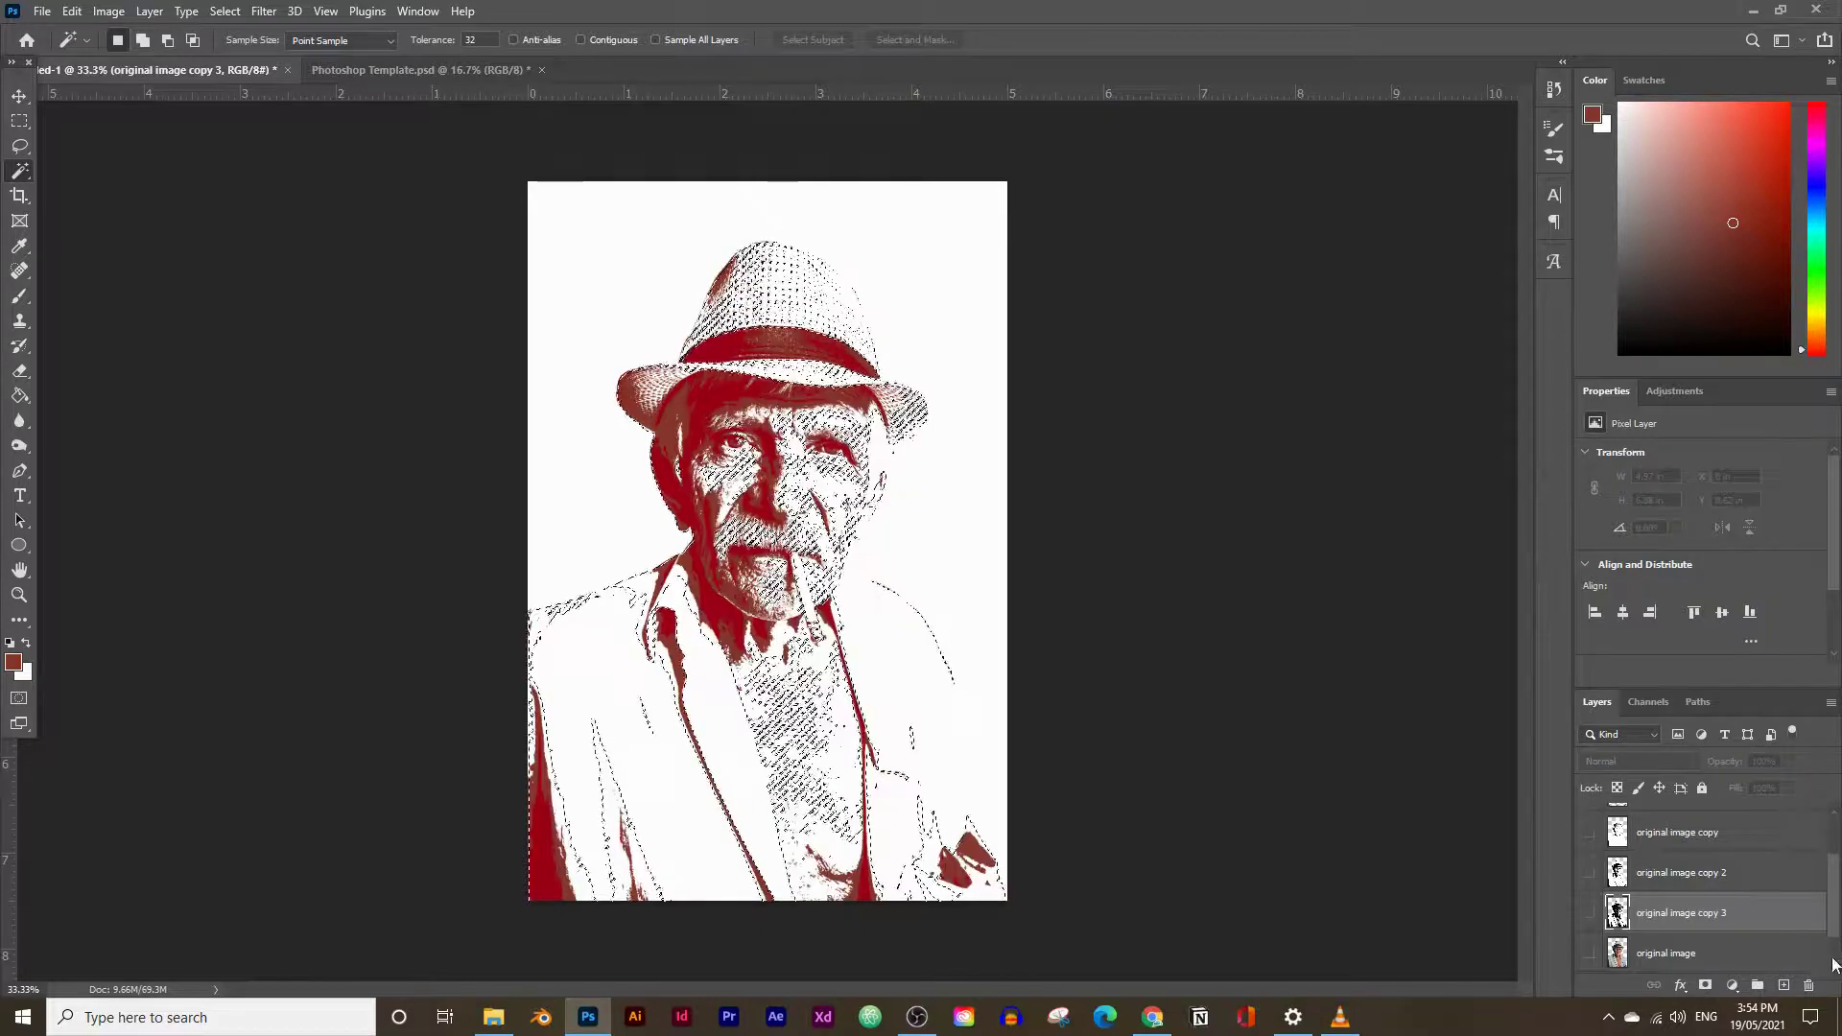
# Create a new layer, place it directly below layer 2 and rename it 3
pyautogui.click(1783, 986)
pyautogui.moveTo(1720, 917)
pyautogui.mouseDown()
pyautogui.moveTo(1670, 781)
pyautogui.moveTo(1708, 835)
pyautogui.moveTo(1702, 885)
pyautogui.mouseUp()
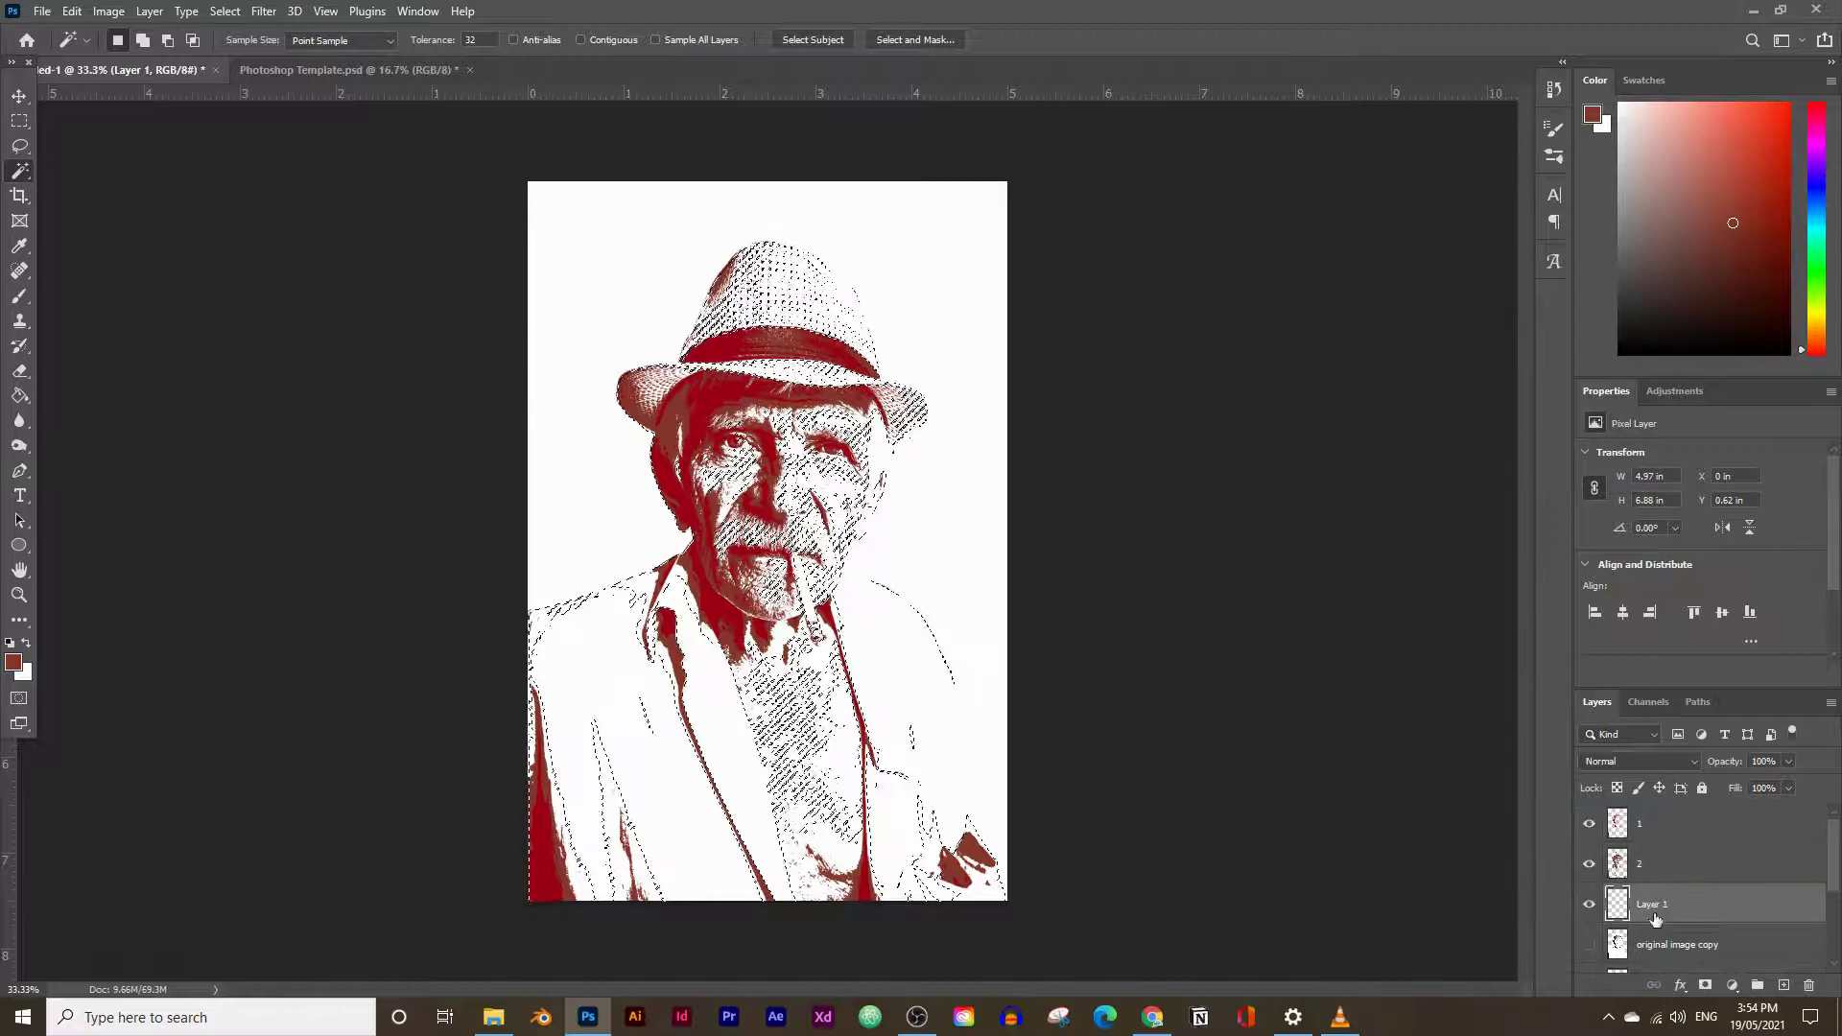
pyautogui.doubleClick(1653, 906)
pyautogui.write('3')
pyautogui.press('Return')
# Try filling the selected areas on layer 3 with purple #852070
pyautogui.click(14, 664)
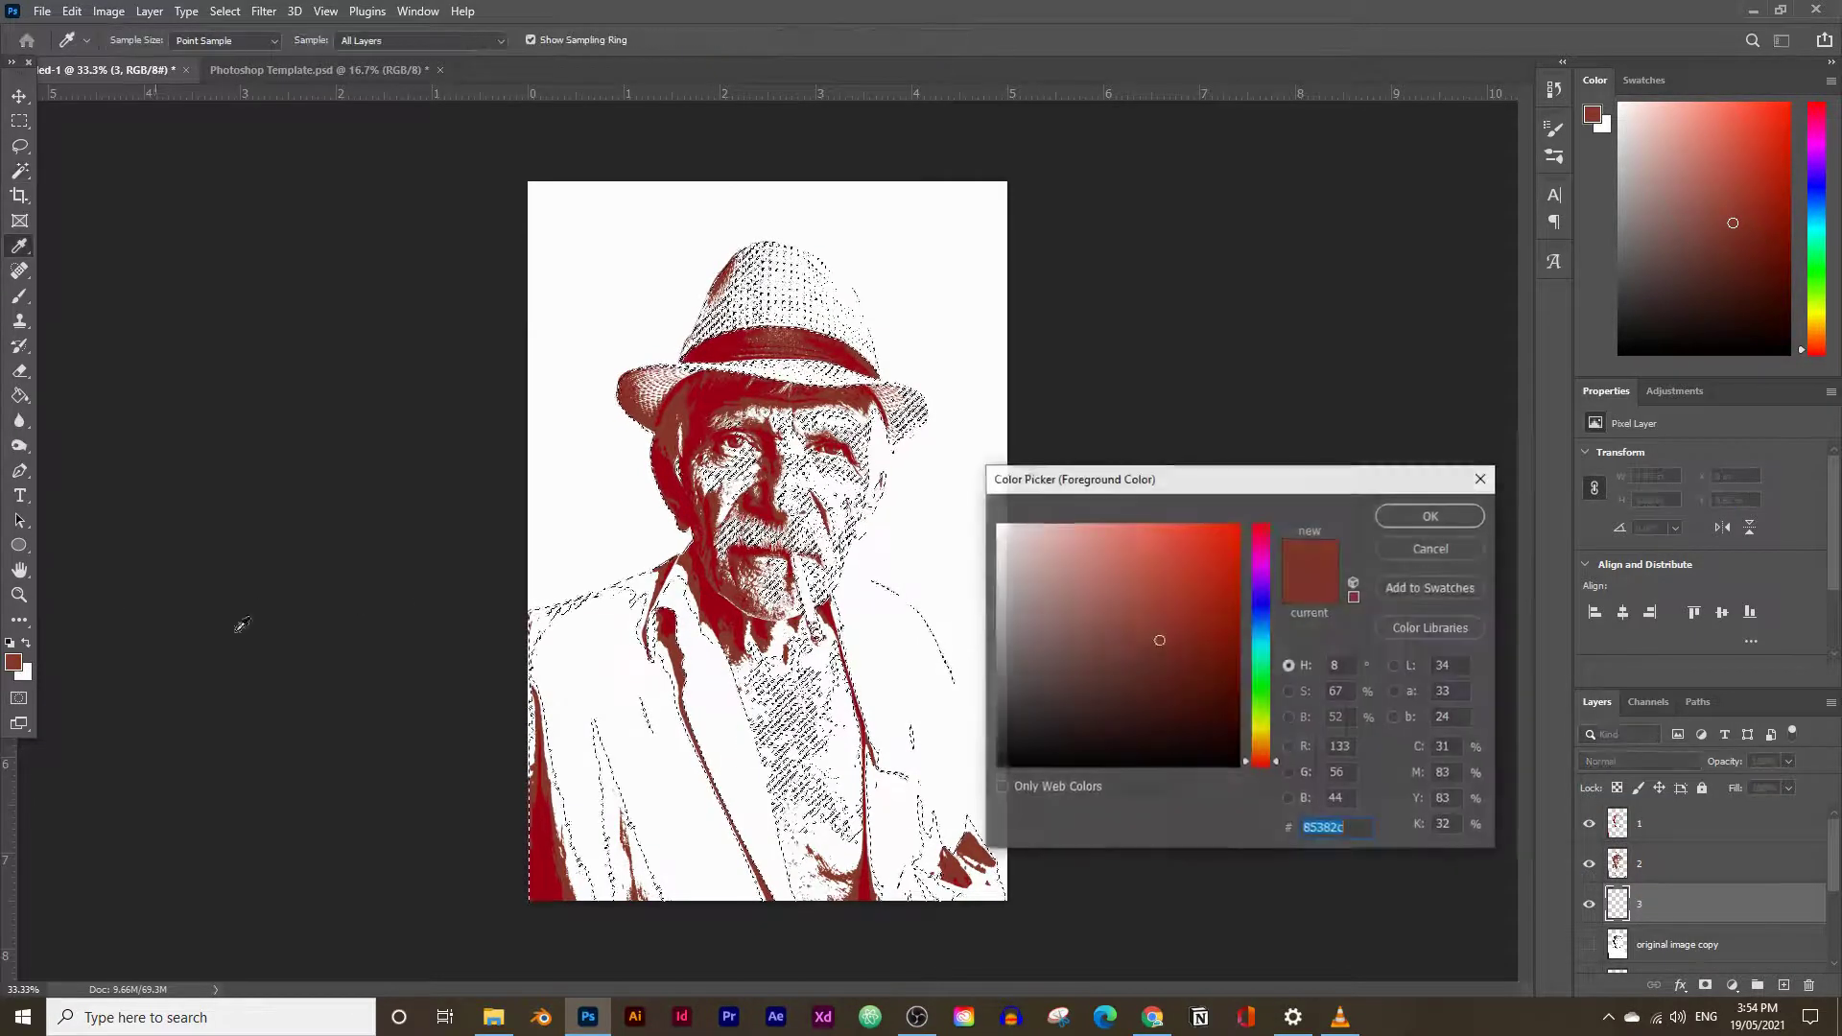
pyautogui.hotkey('ctrl', 'v')
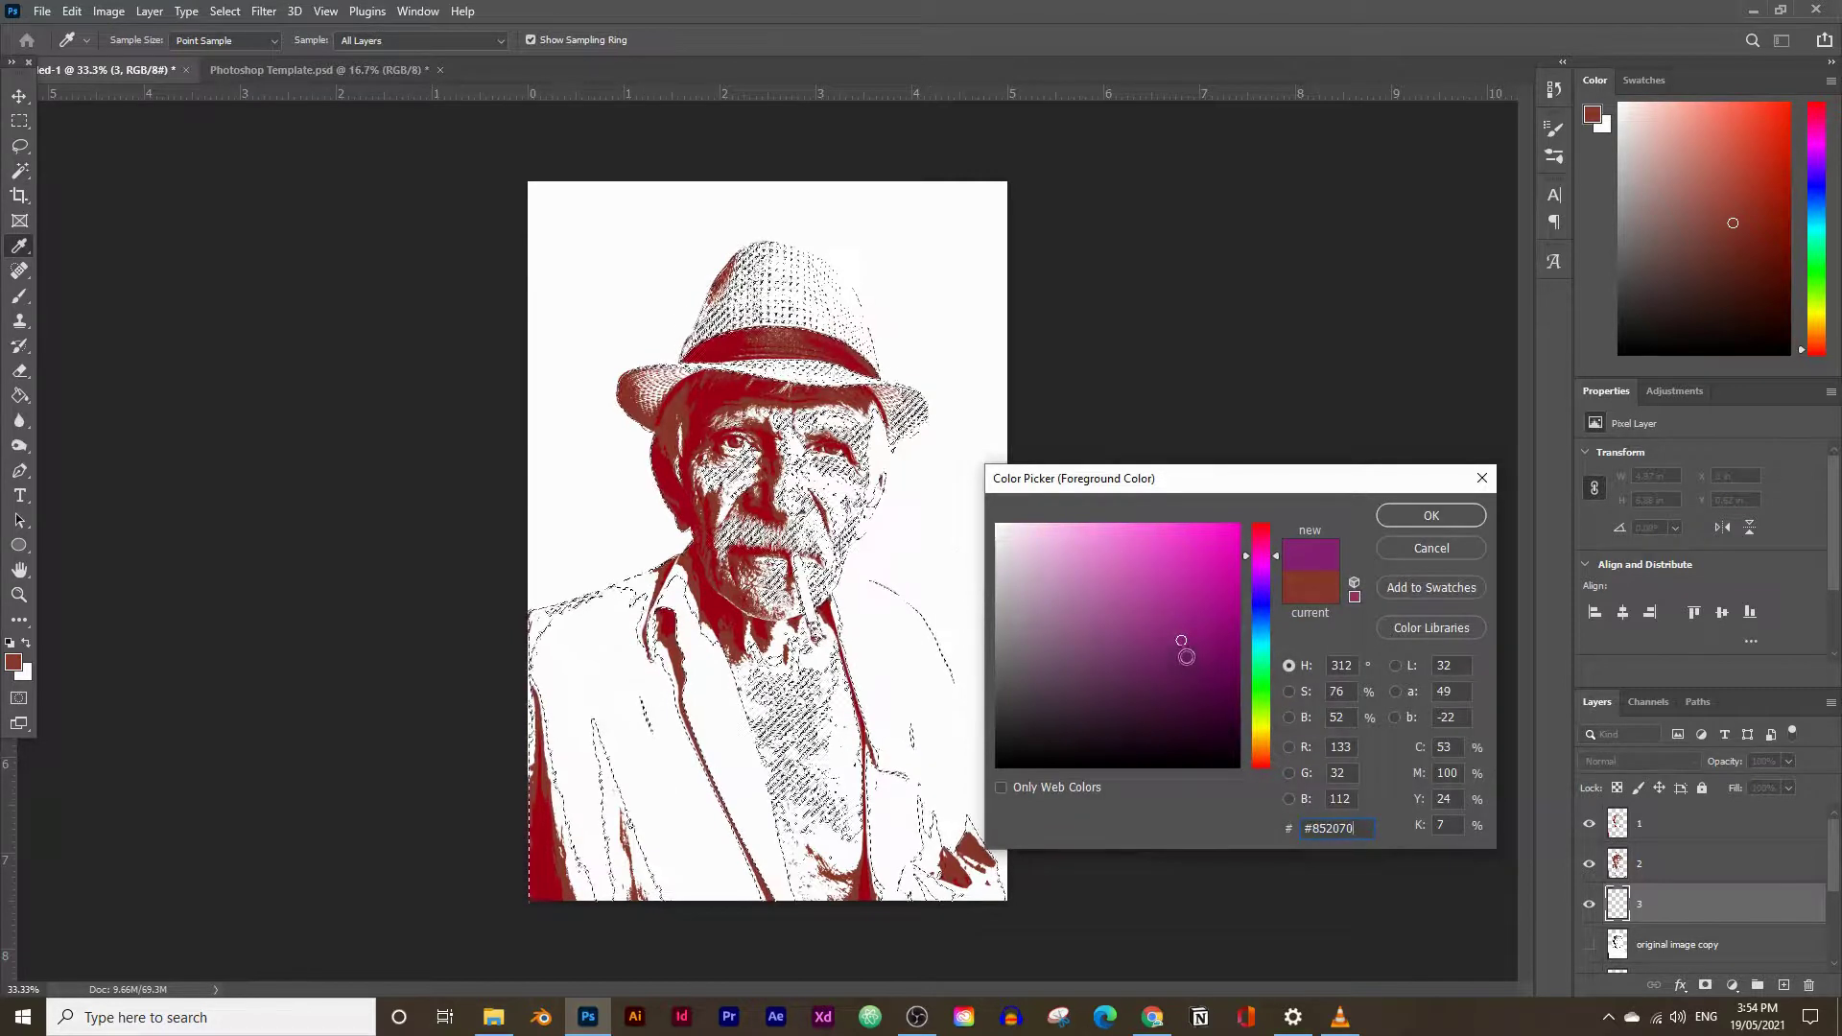
pyautogui.click(1442, 515)
pyautogui.press('w')
pyautogui.click(19, 395)
pyautogui.click(748, 597)
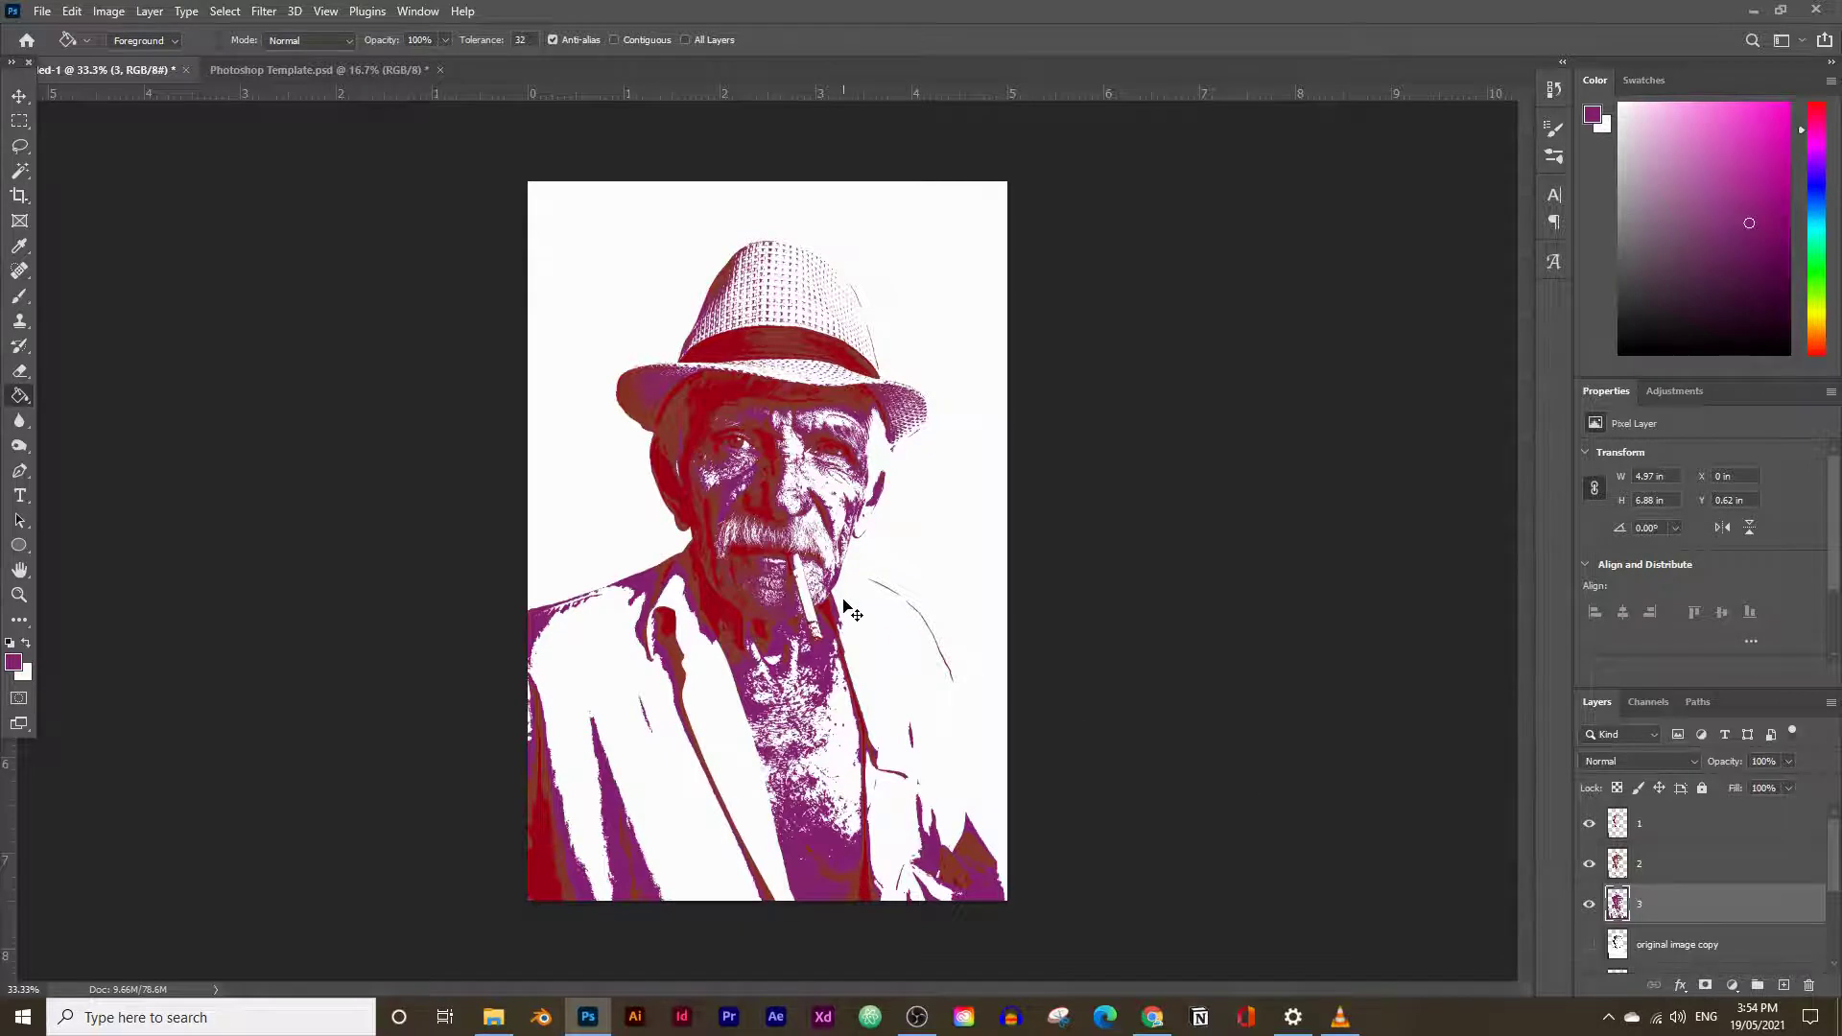
pyautogui.hotkey('ctrl', 'z')
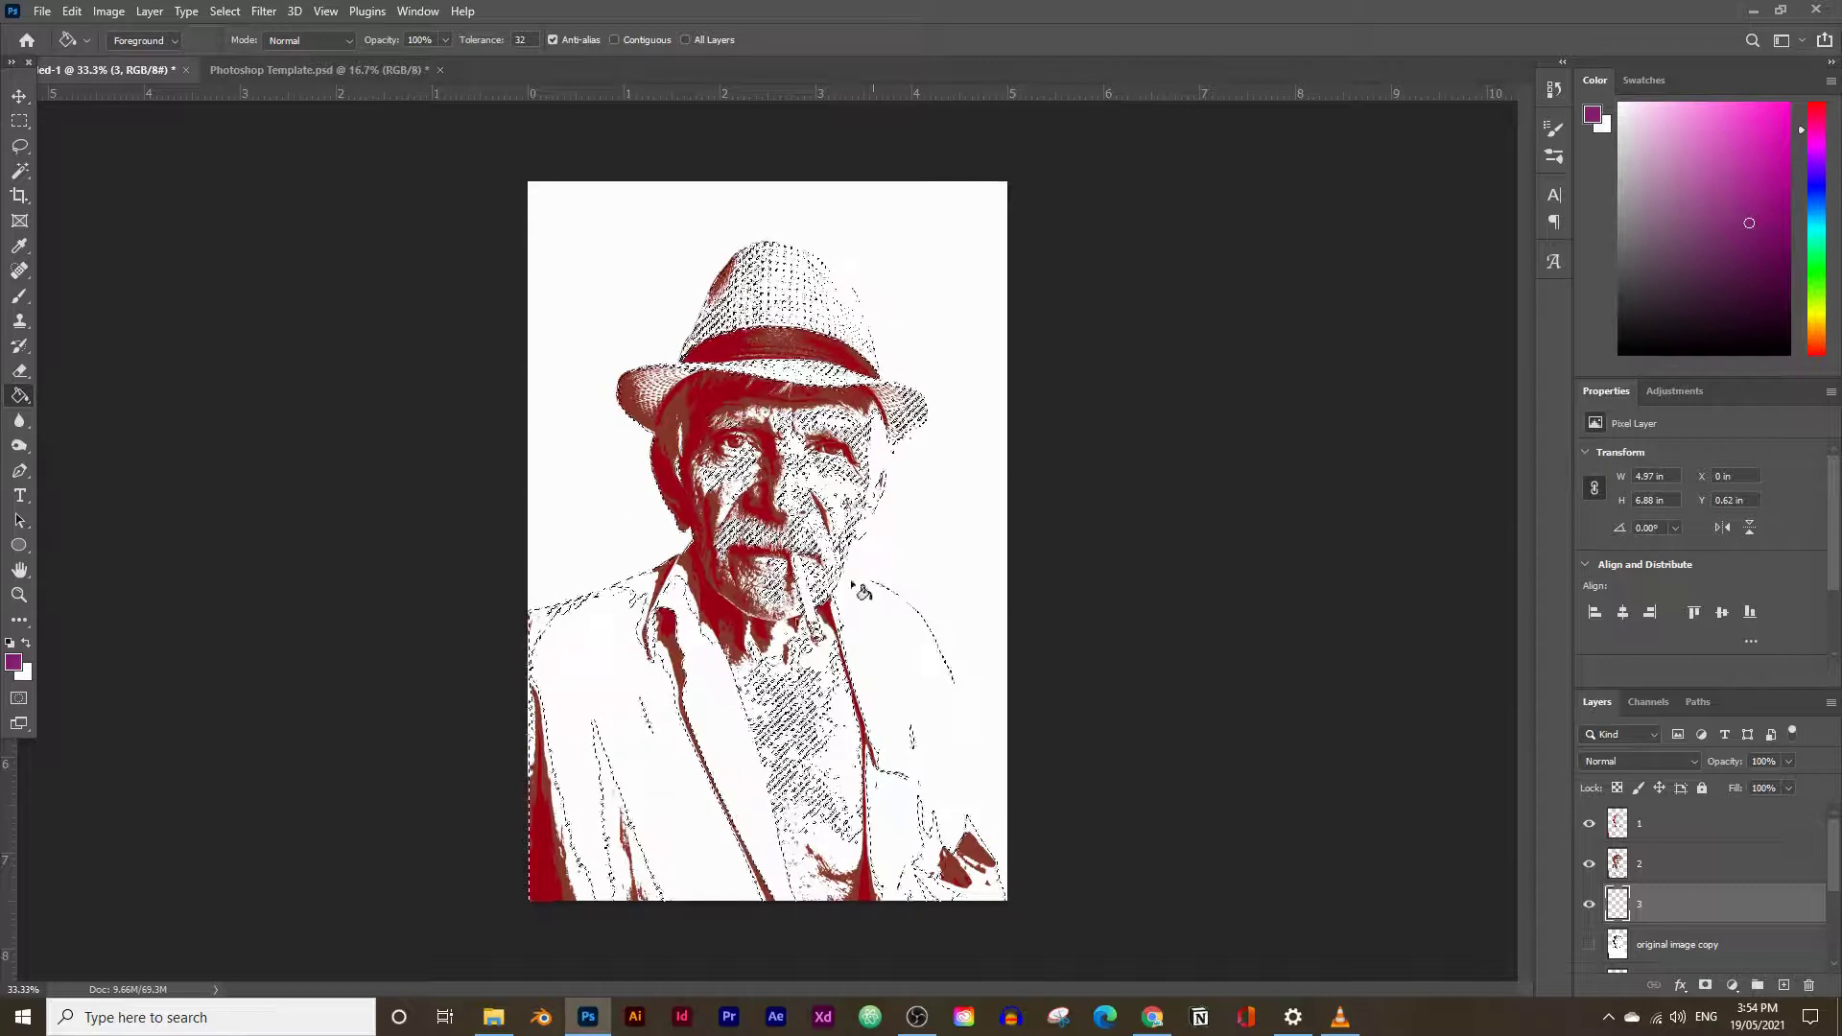
# Copy the beige colour A's hex code #9E7D6D from the Adobe Color palette and return to Photoshop
pyautogui.click(1153, 1017)
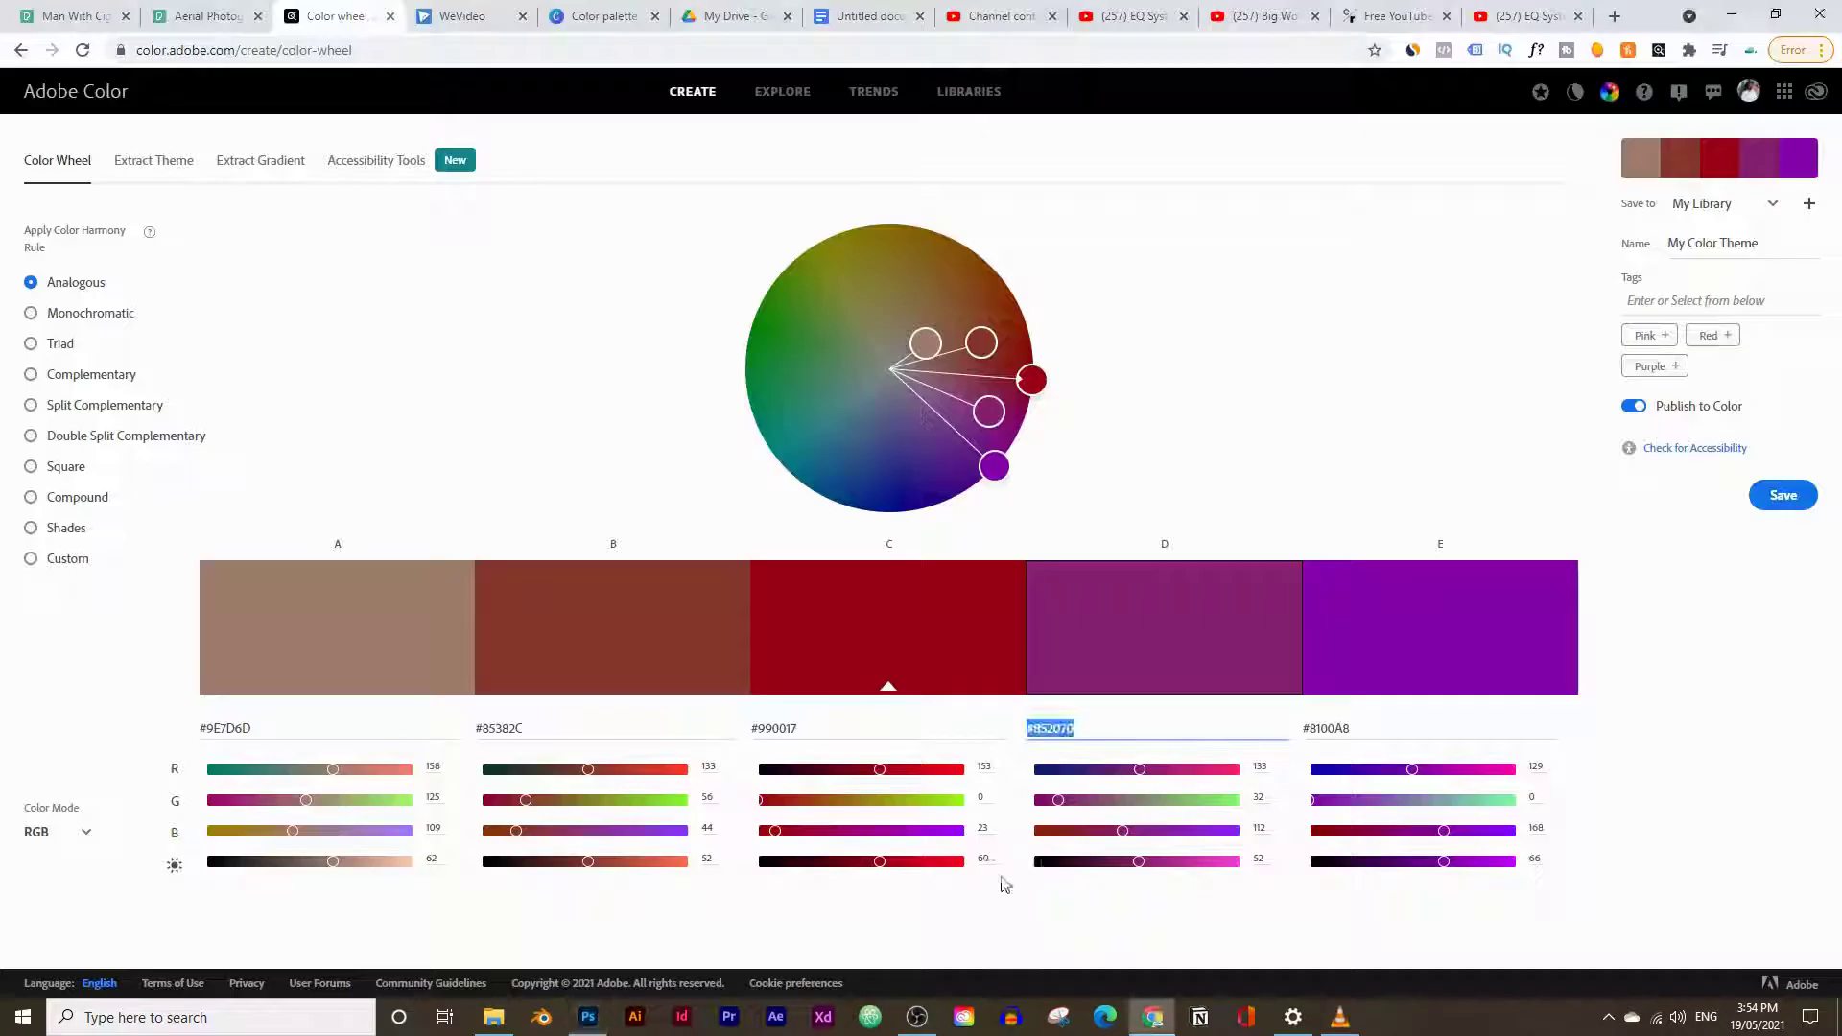
pyautogui.click(224, 728)
pyautogui.hotkey('ctrl', 'c')
pyautogui.rightClick(230, 728)
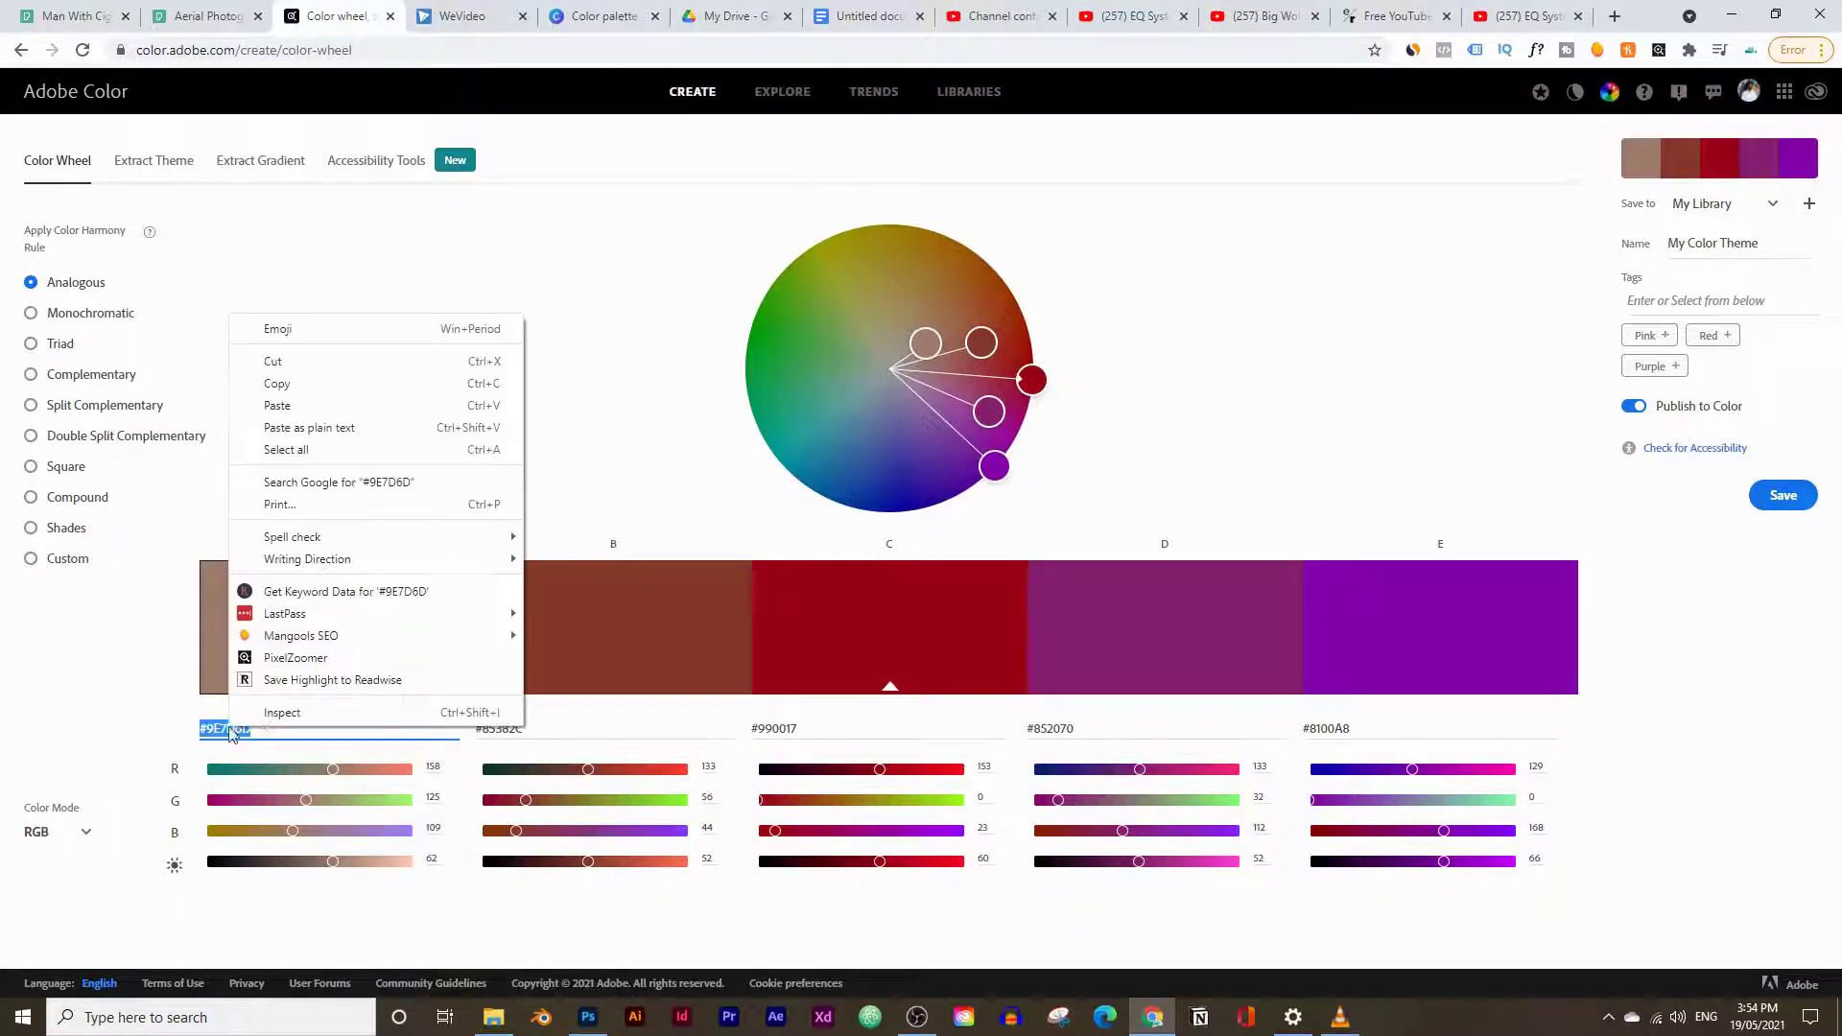
pyautogui.click(277, 383)
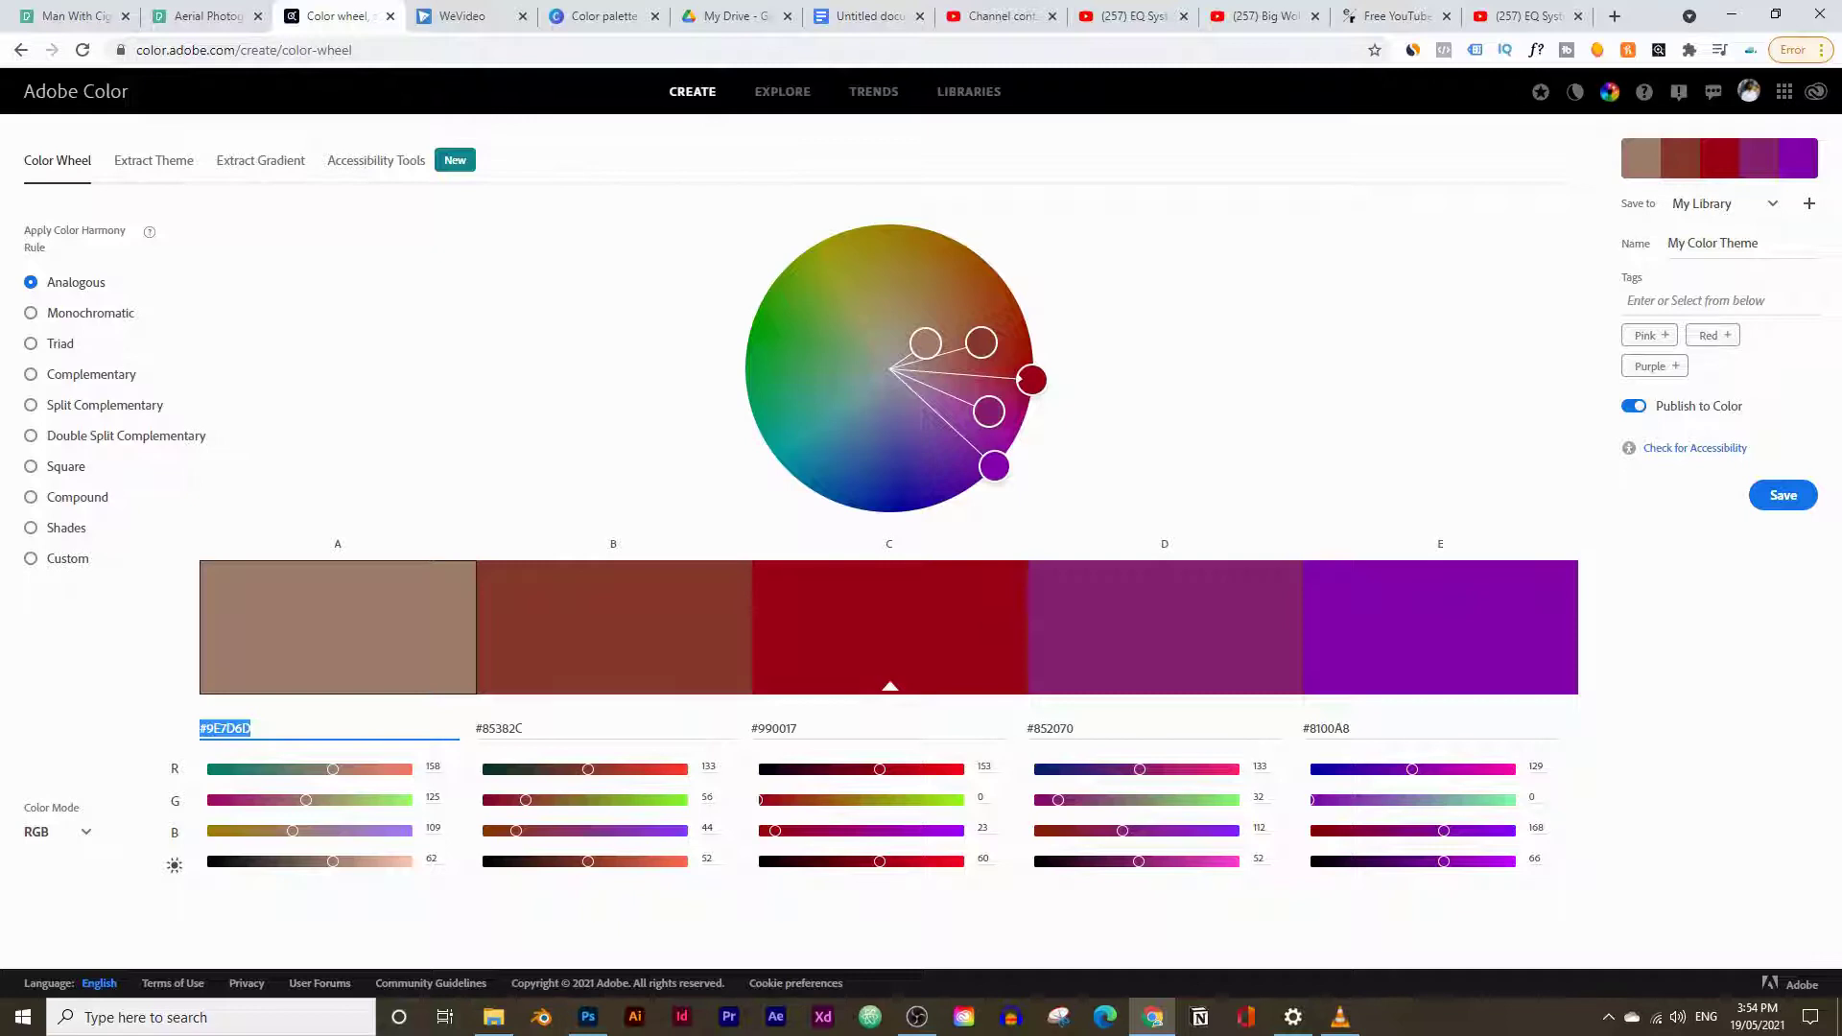
pyautogui.click(588, 1017)
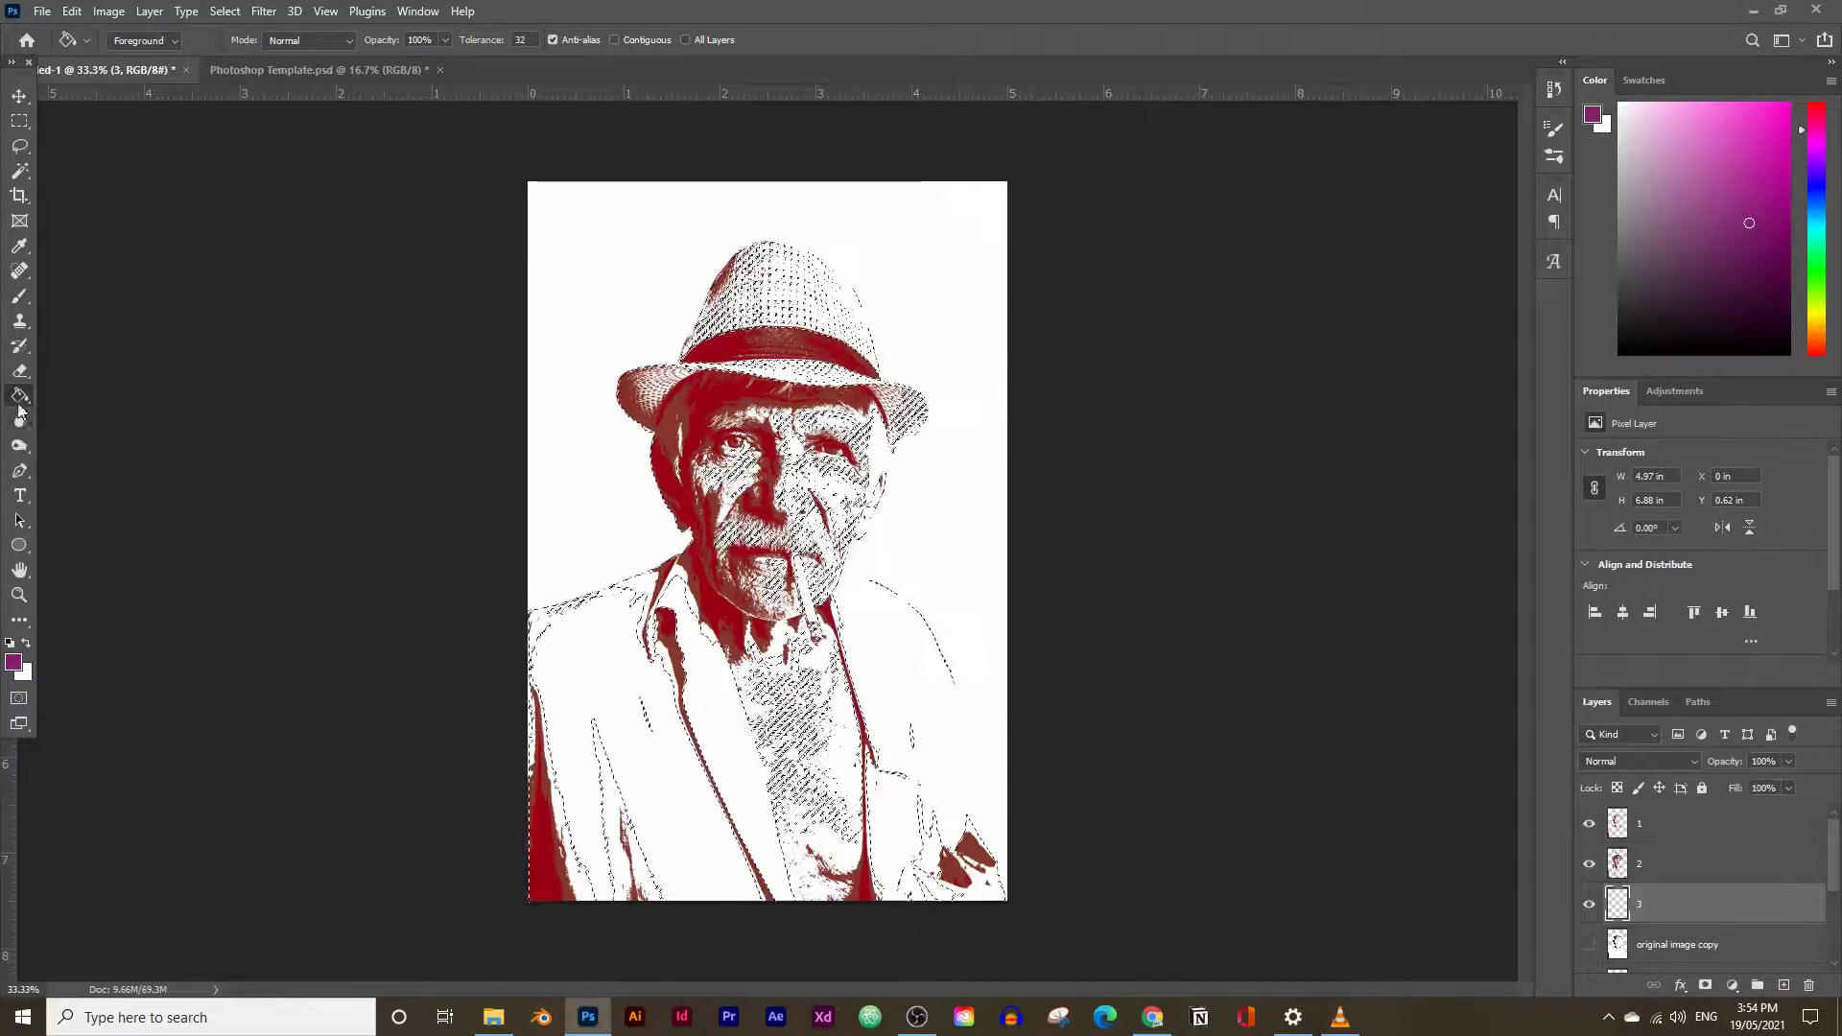
# Set the foreground colour to #9E7D6D, fill the selected areas on layer 3 with it and clear the selection
pyautogui.click(14, 662)
pyautogui.hotkey('ctrl', 'v')
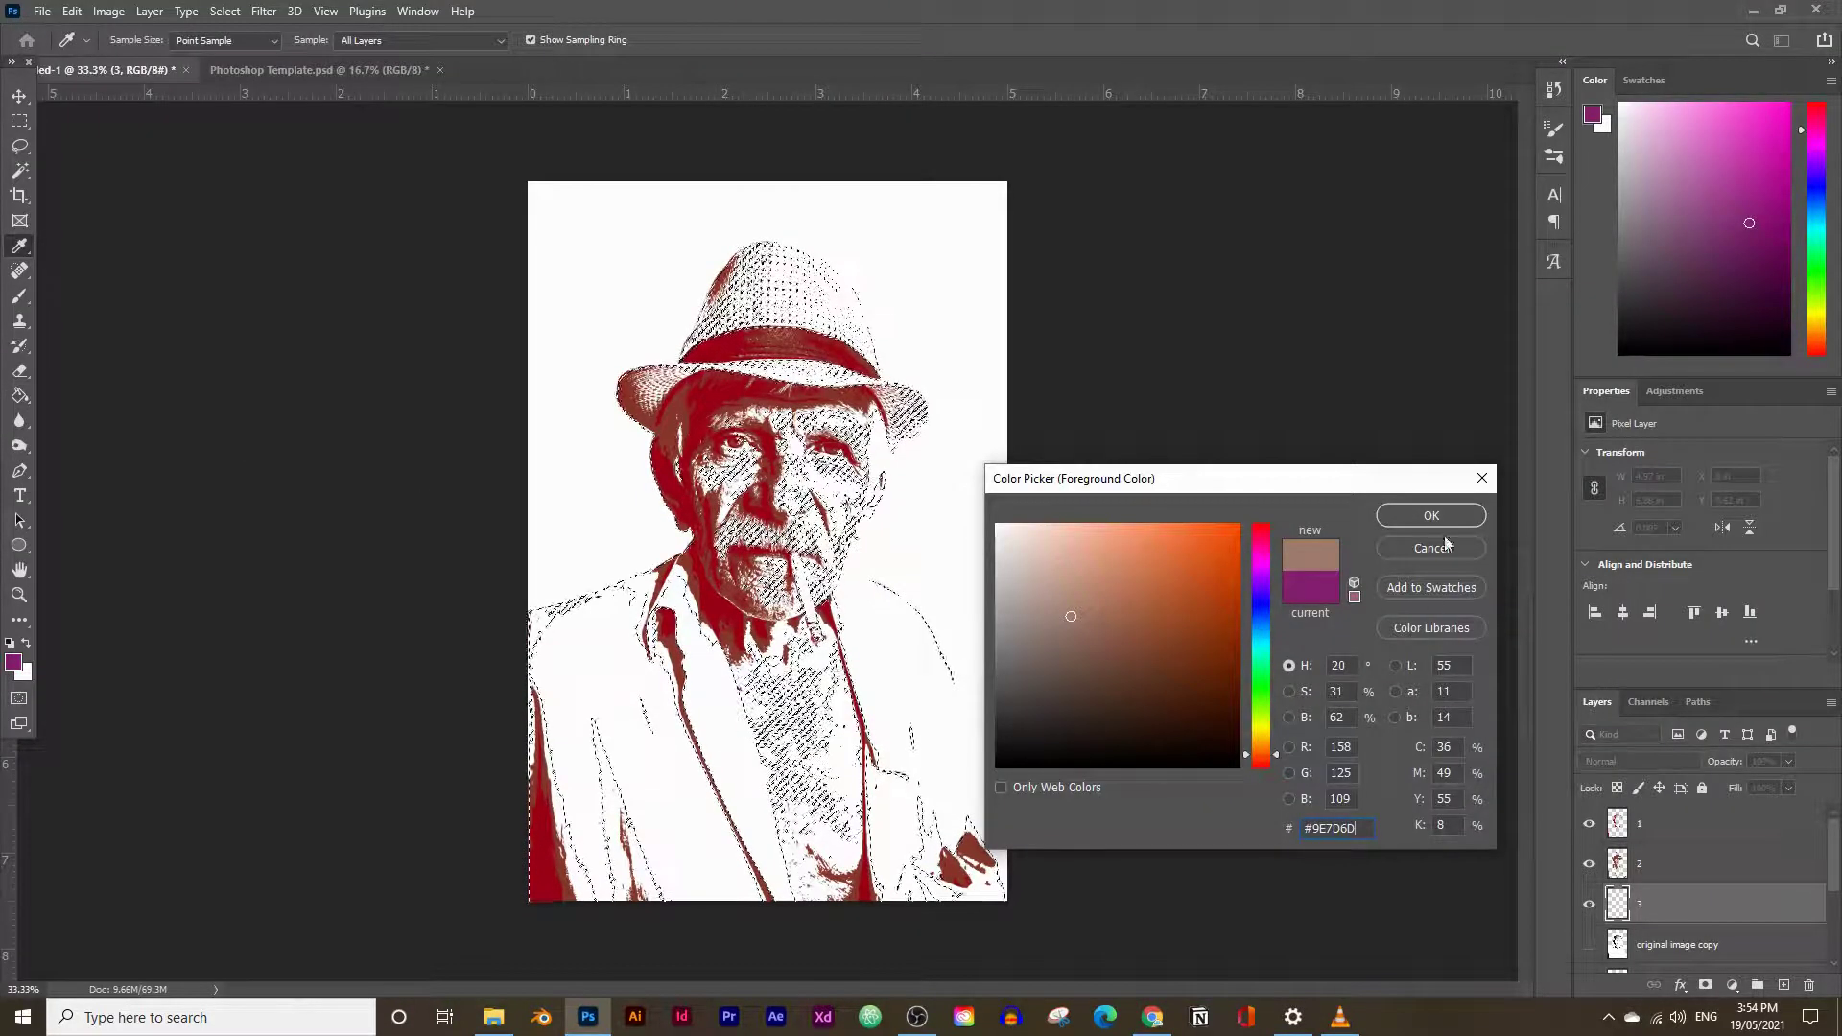
pyautogui.click(1437, 518)
pyautogui.click(769, 498)
pyautogui.hotkey('ctrl', 'd')
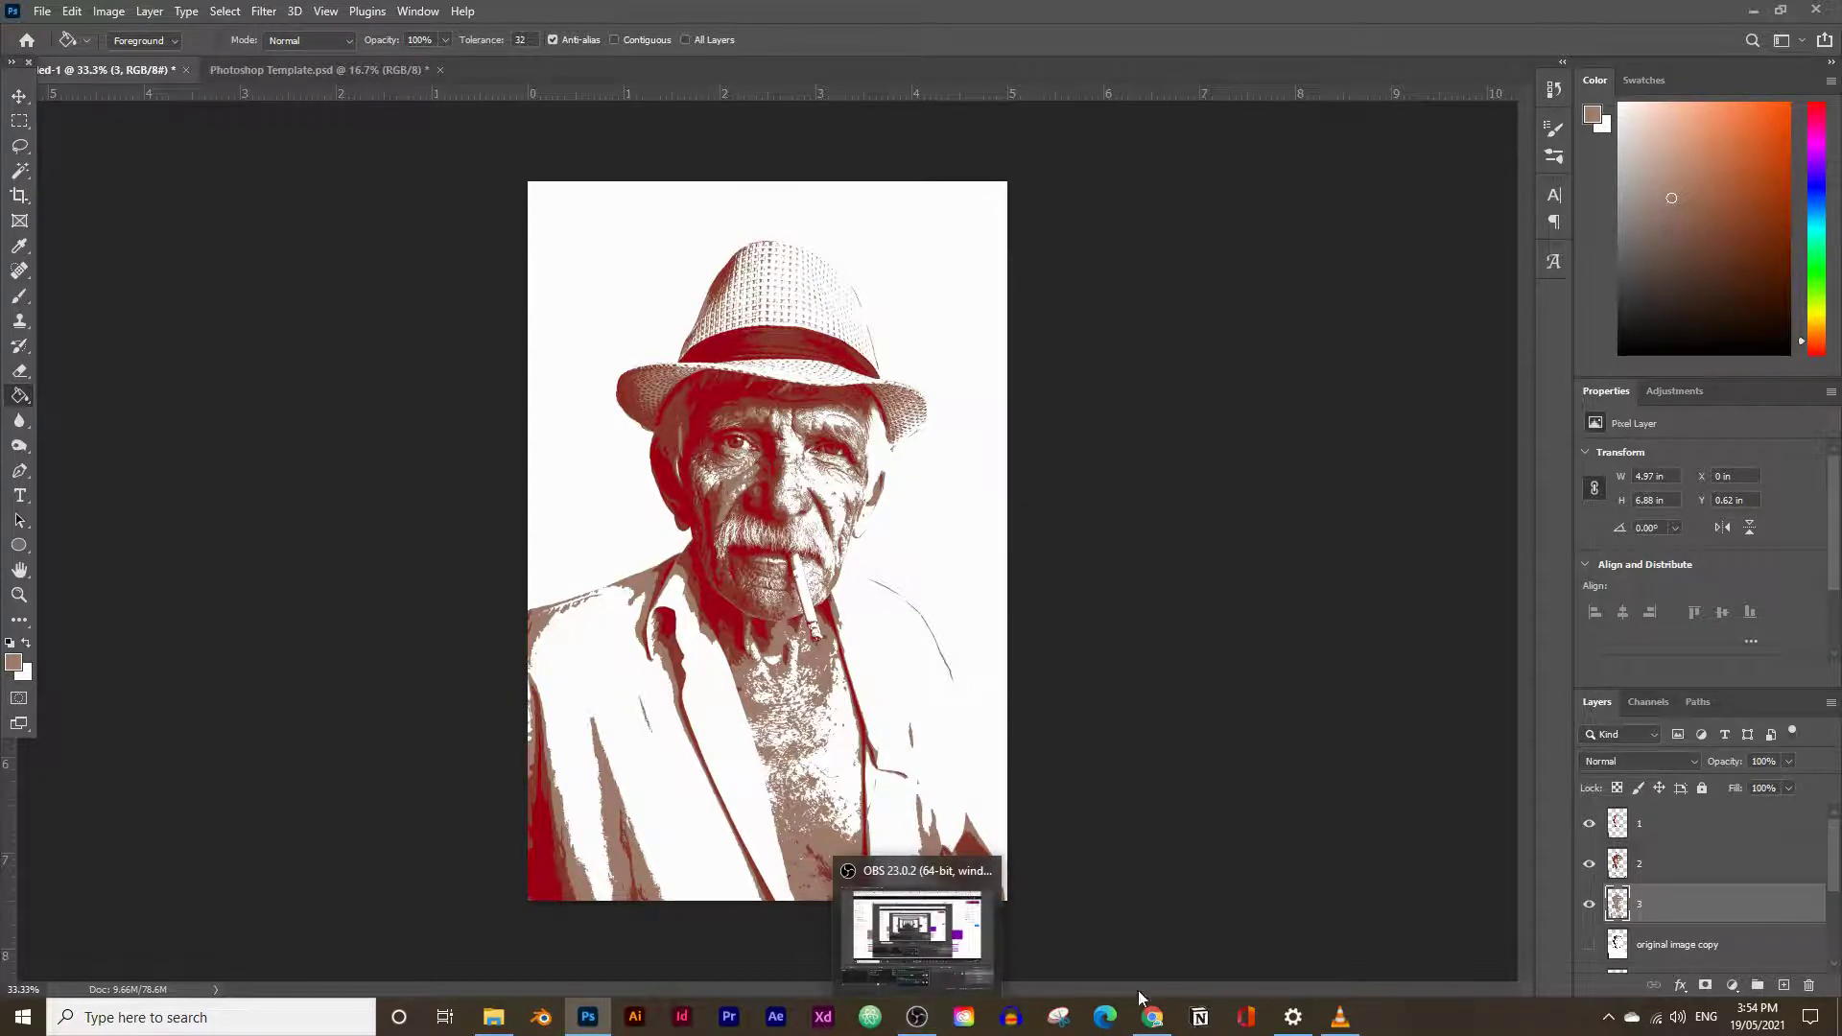
# Copy purple colour D's hex code #852070 from the Adobe Color palette again and return to Photoshop
pyautogui.click(1153, 1016)
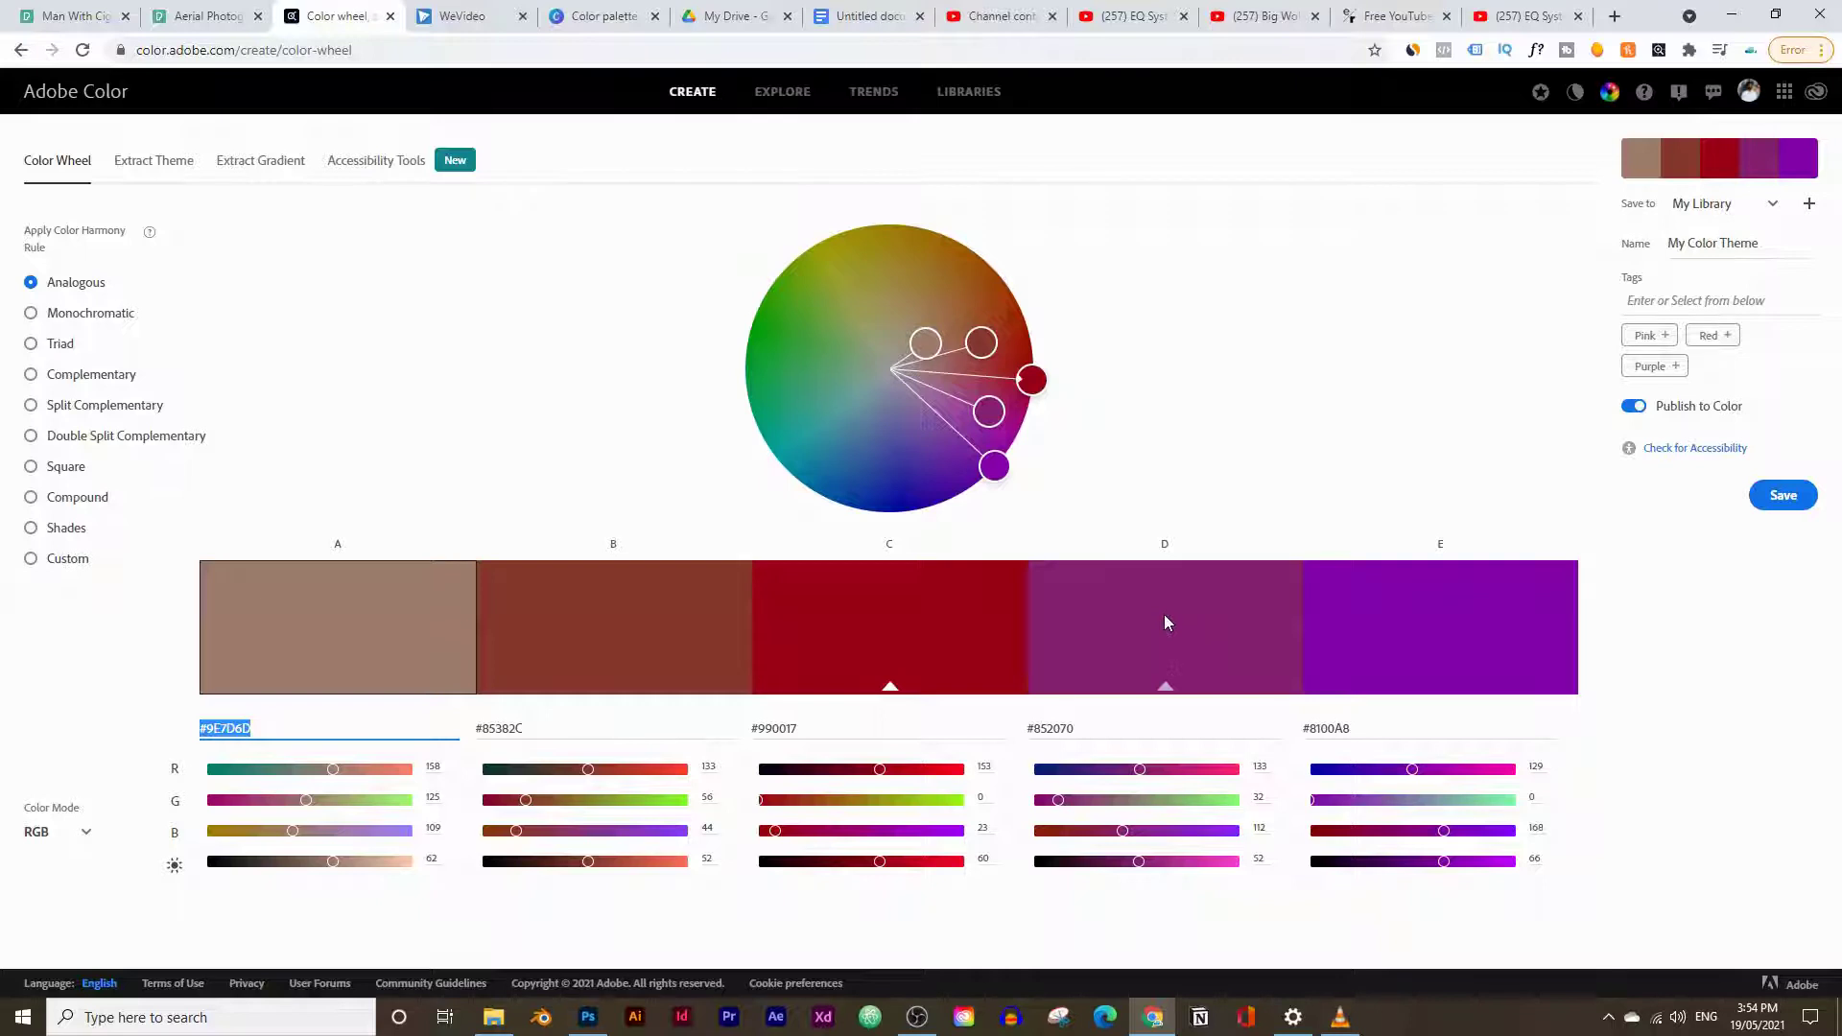
pyautogui.click(1091, 725)
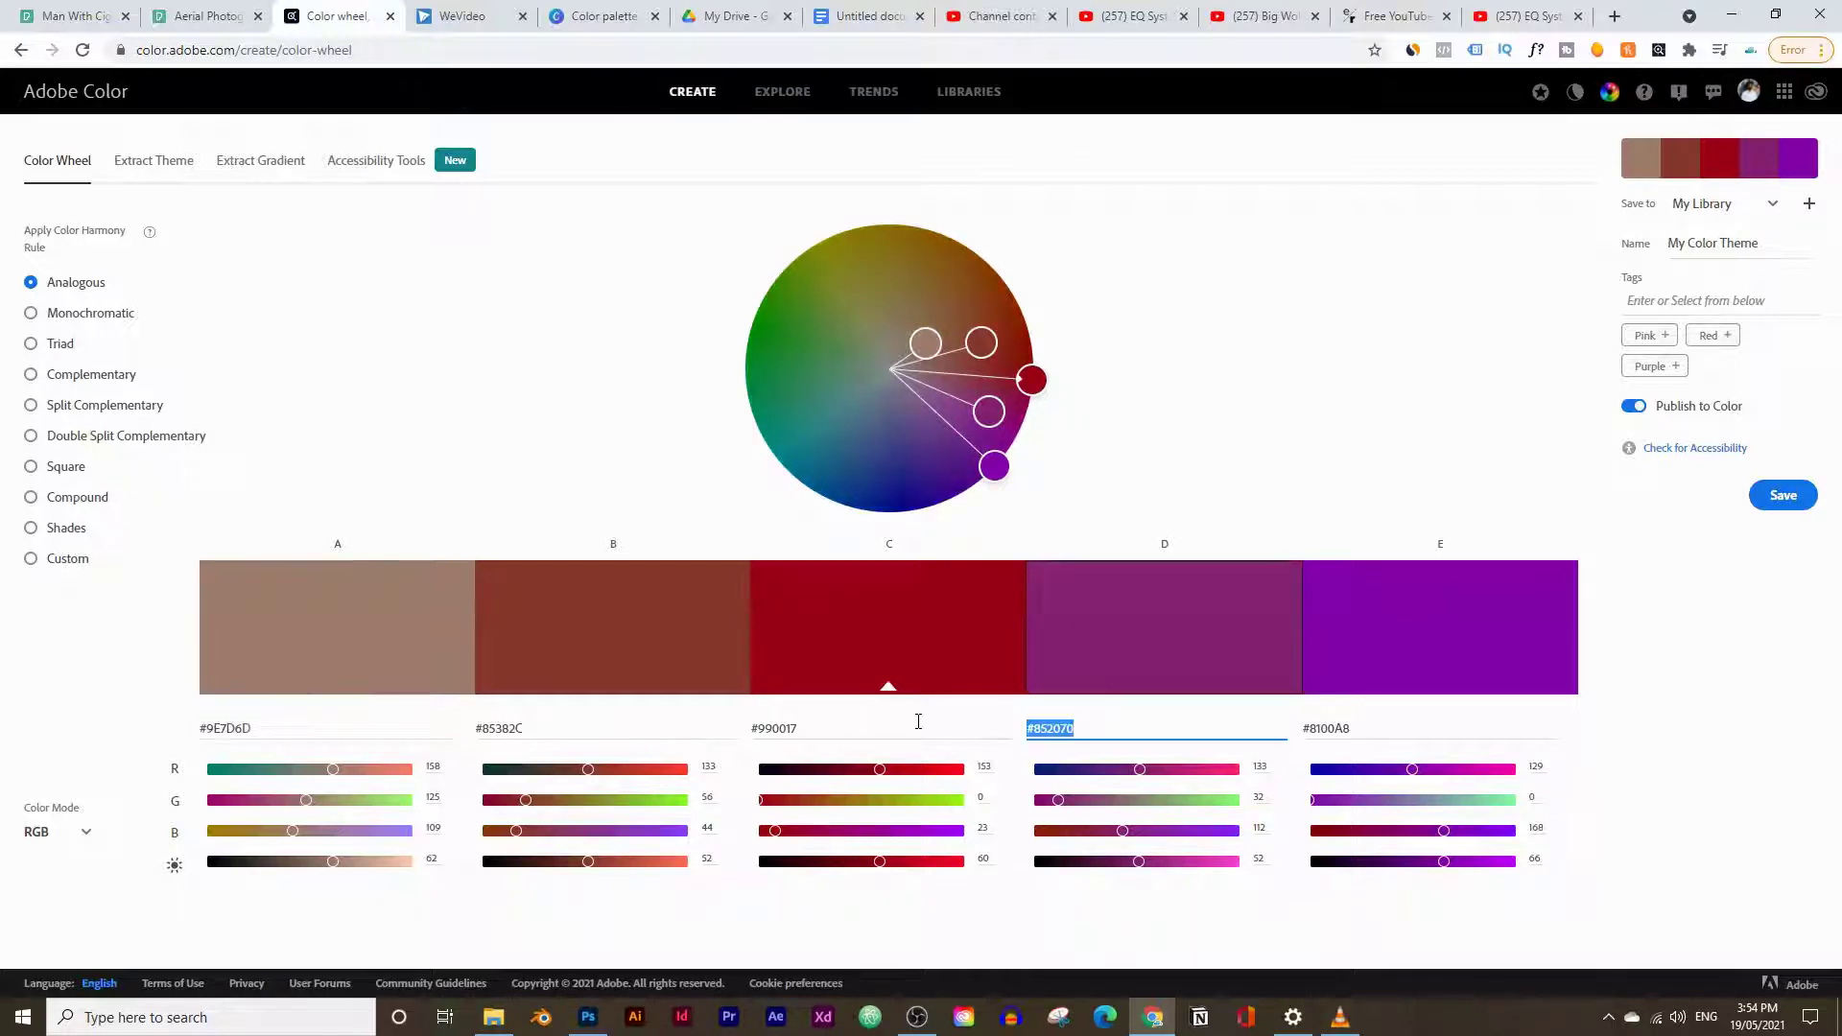
pyautogui.click(610, 1007)
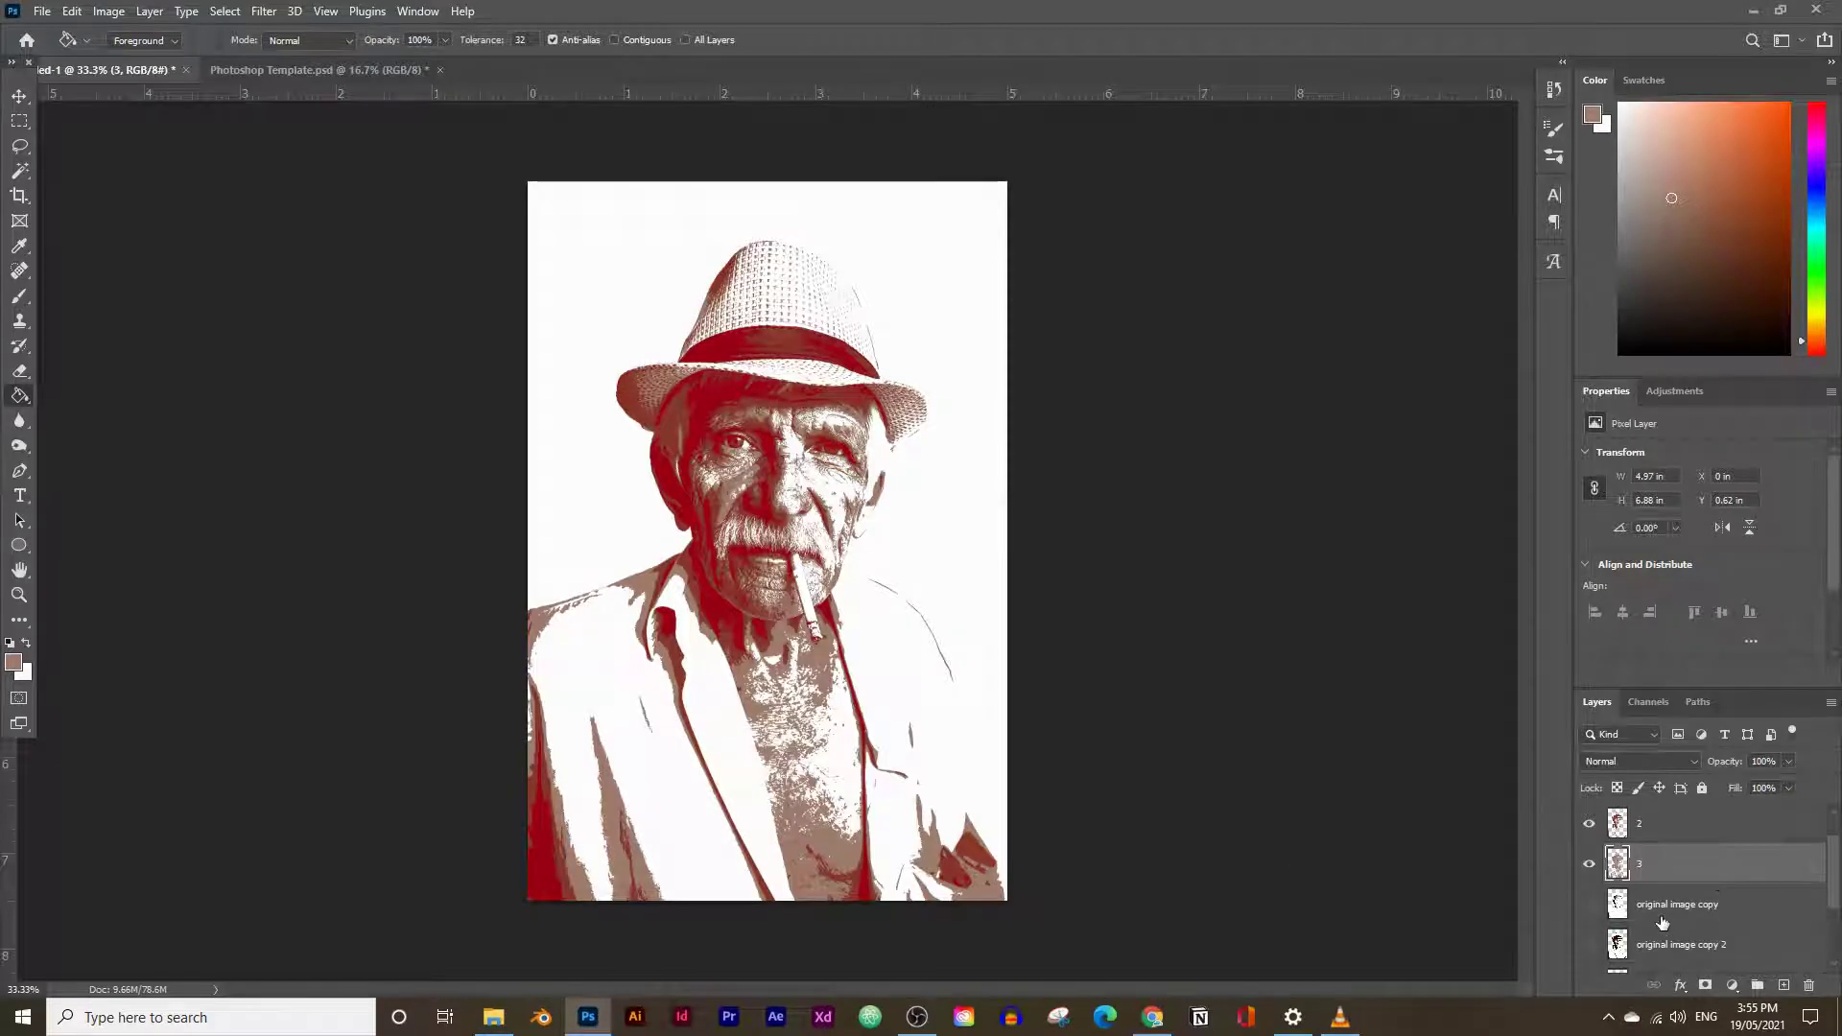
# Create a new layer directly below layer 3 and name it background
pyautogui.click(1663, 920)
pyautogui.click(1784, 986)
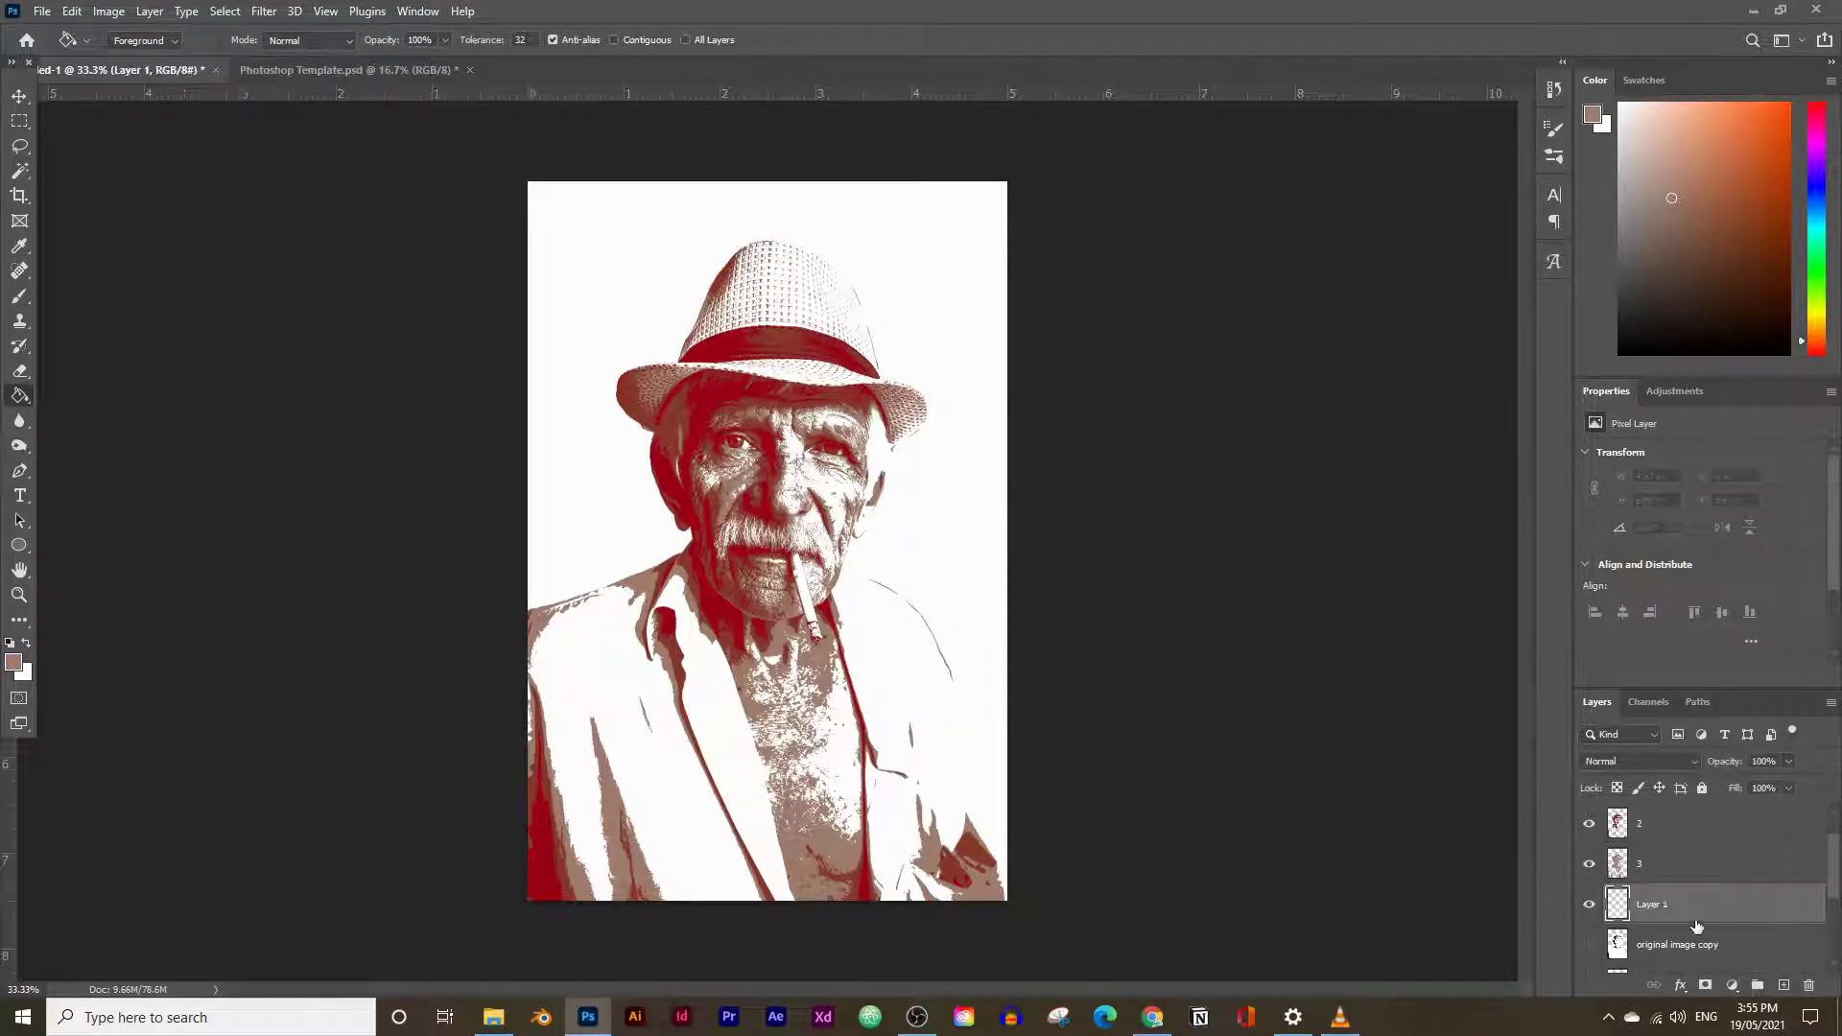
pyautogui.doubleClick(1663, 904)
pyautogui.write('background')
pyautogui.press('Return')
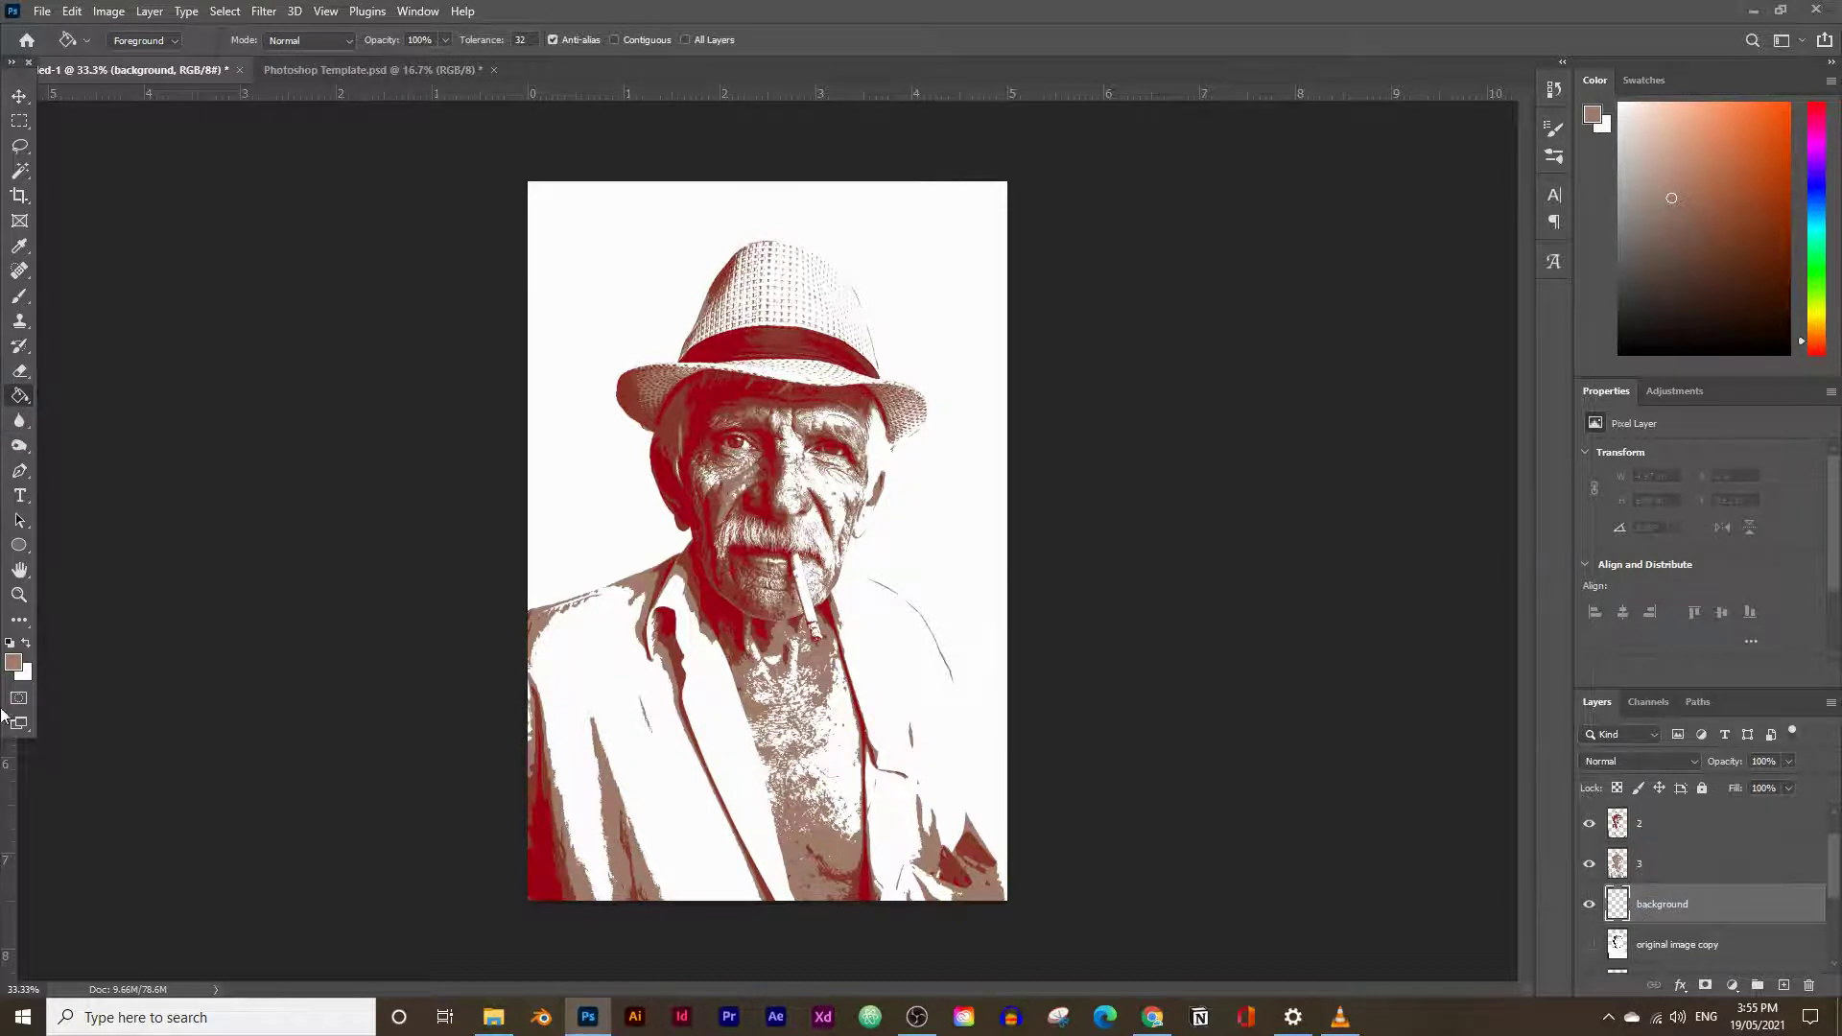
# Set the foreground colour to #852070 and fill the whole background layer with it
pyautogui.click(12, 663)
pyautogui.moveTo(1265, 701); pyautogui.dragTo(1262, 550)
pyautogui.click(1181, 640)
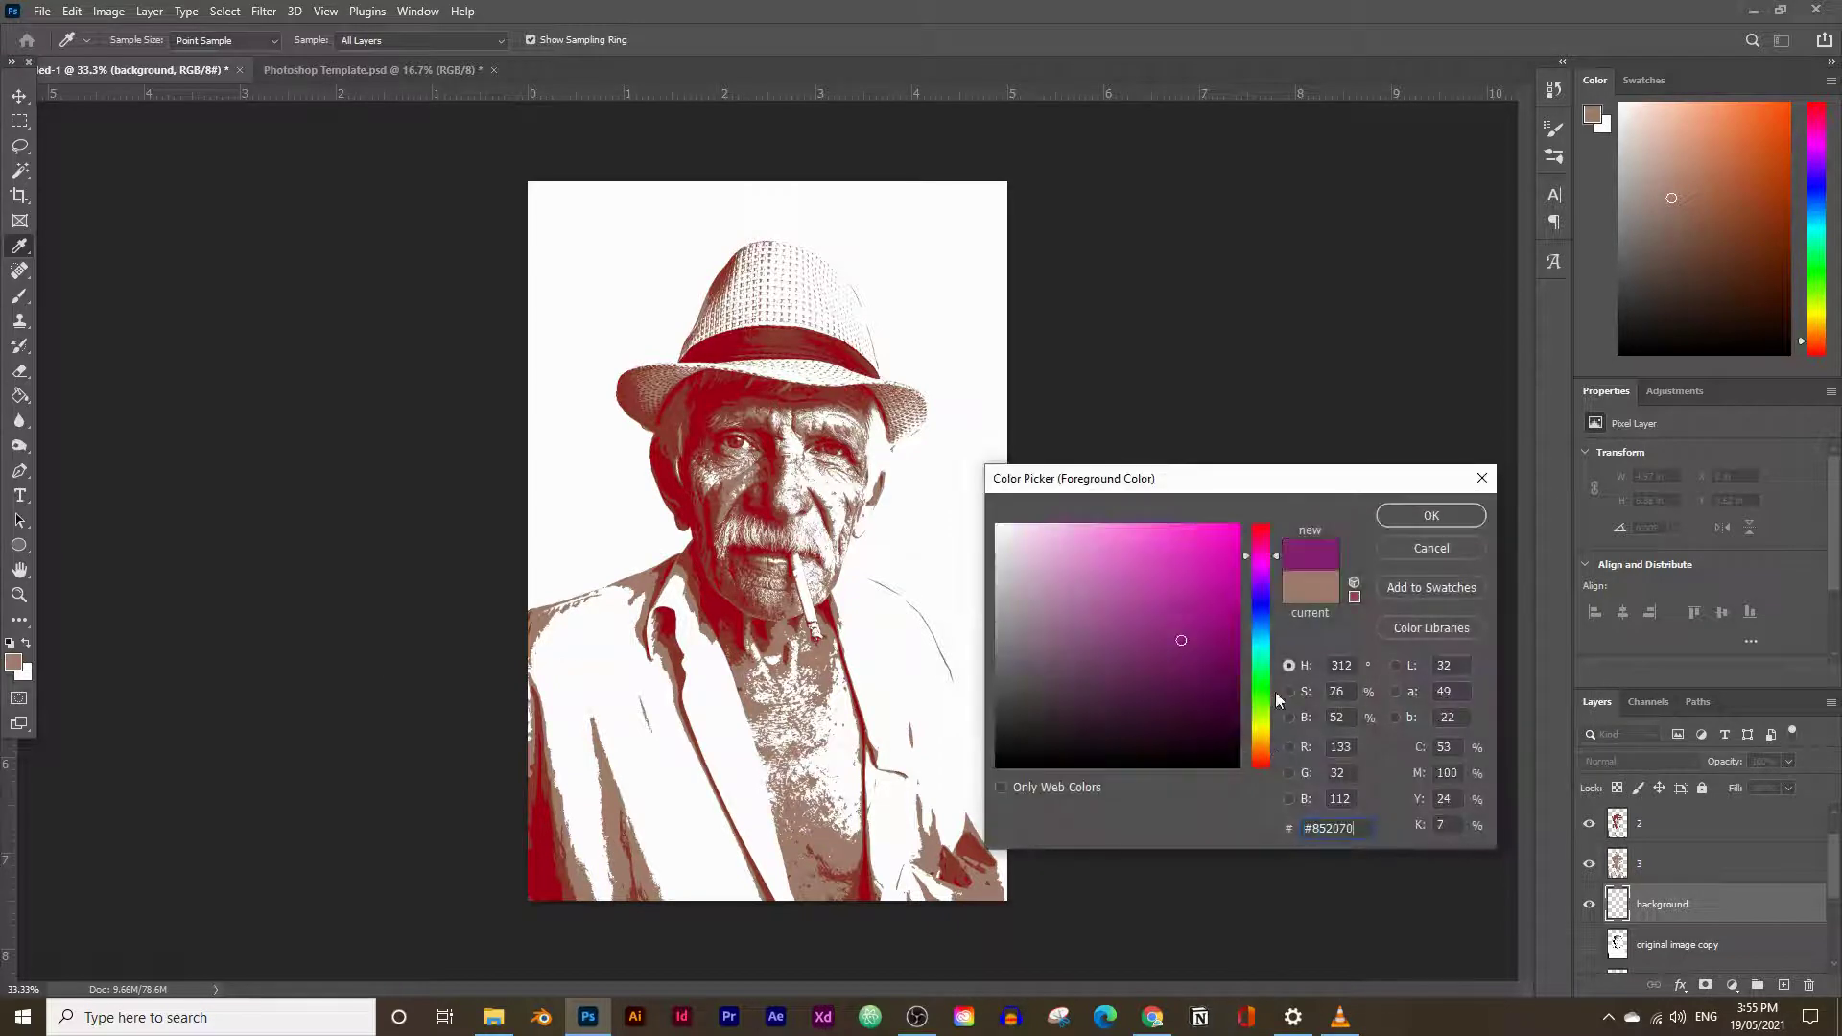
pyautogui.click(1467, 515)
pyautogui.click(612, 440)
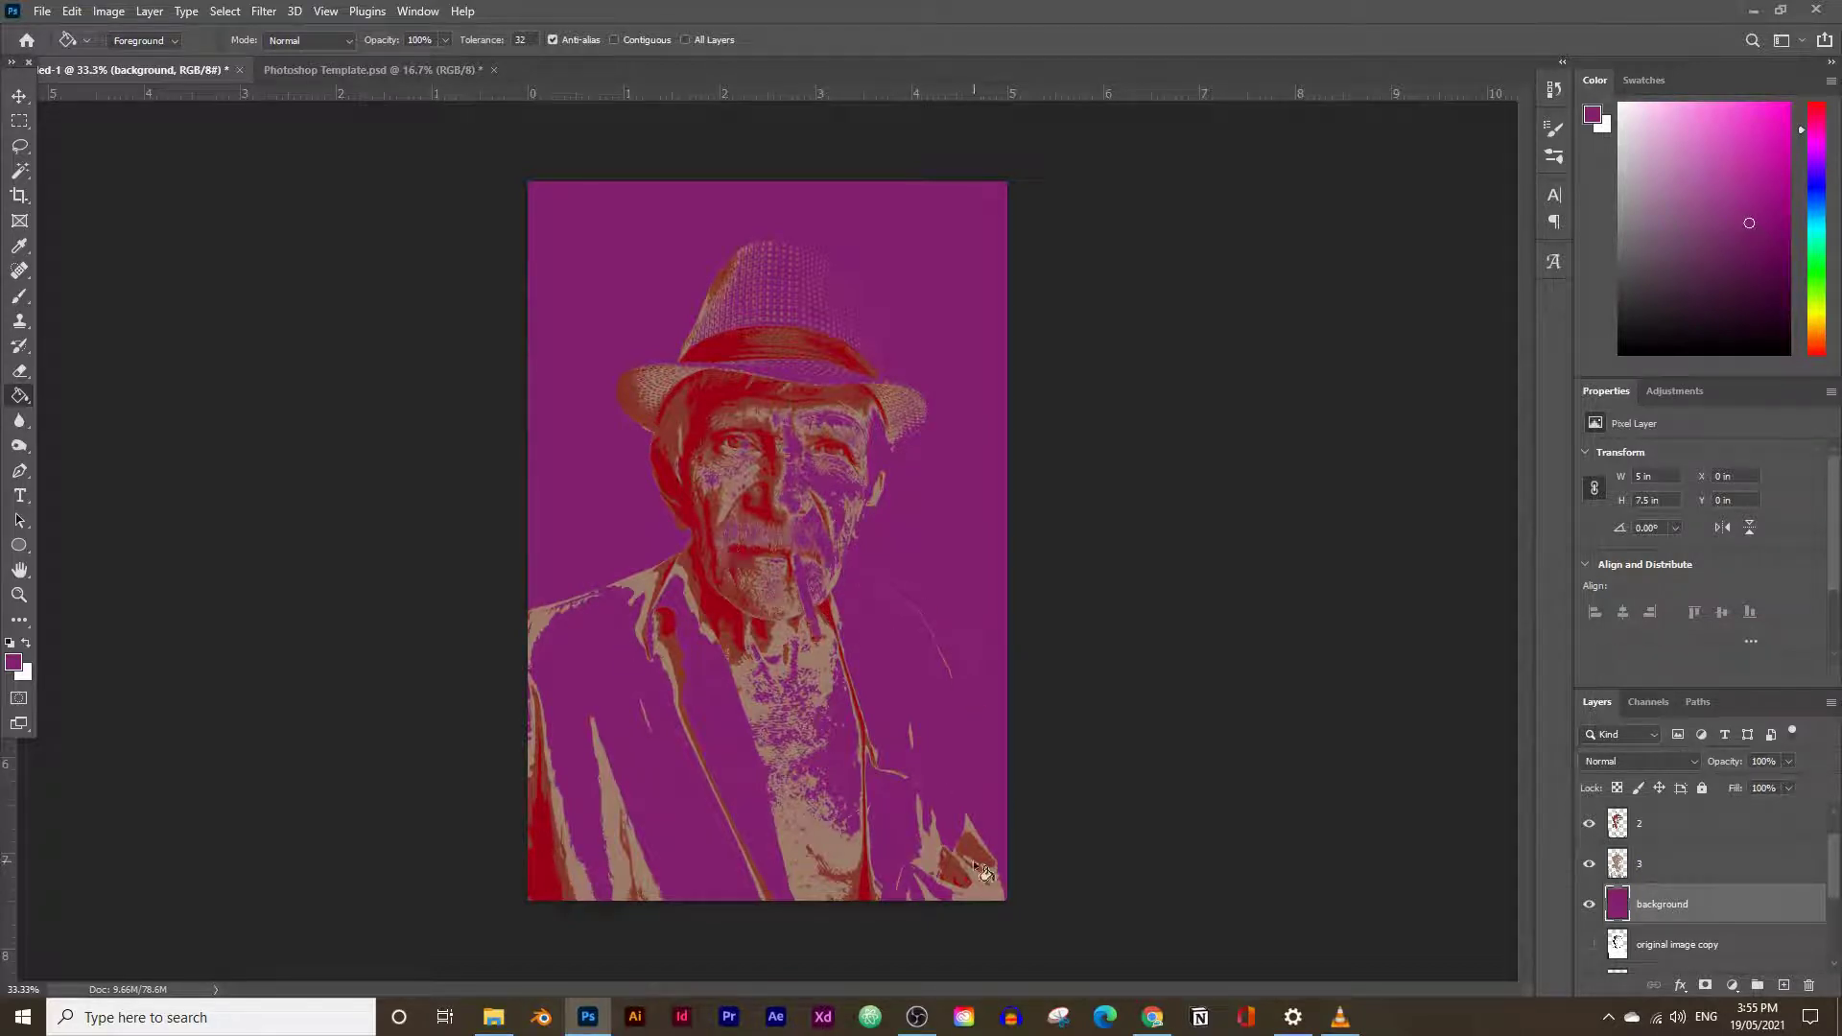
# Load the man's outline from the original image layer as a selection
pyautogui.scroll(-1, 1731, 902)
pyautogui.scroll(-3, 1730, 902)
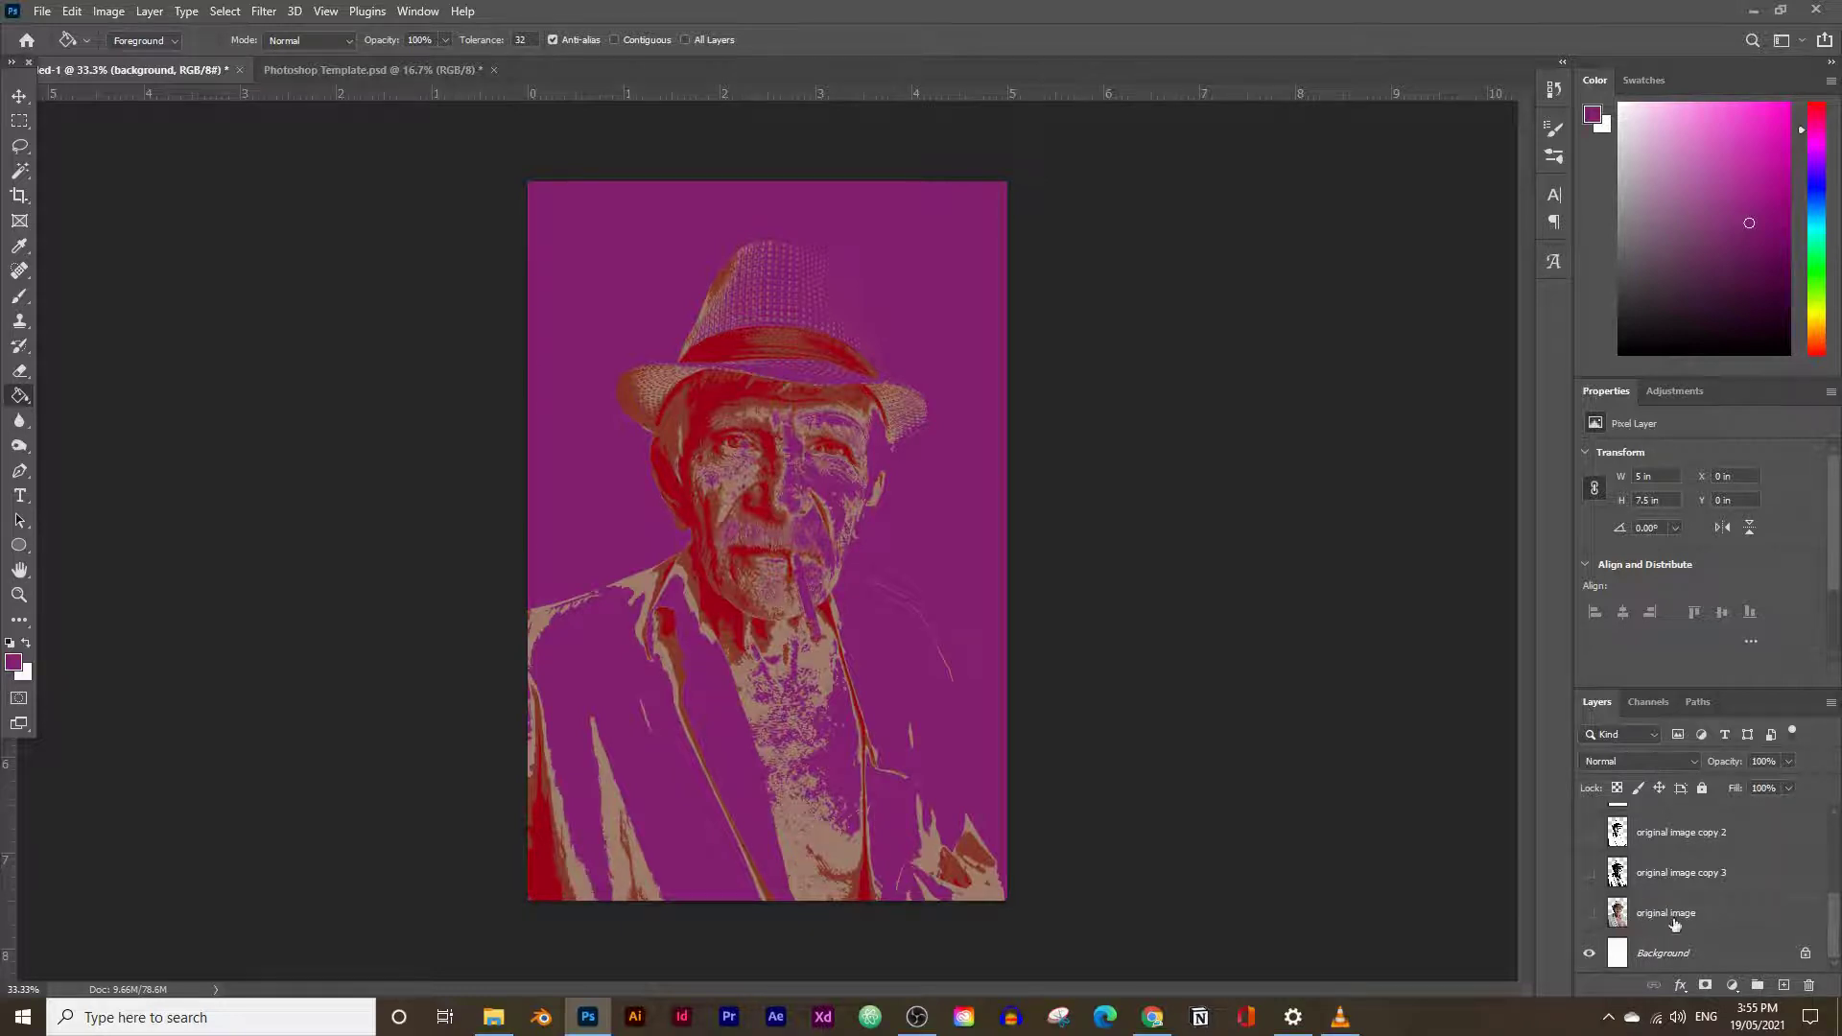
pyautogui.keyDown('ctrl'); pyautogui.click(1618, 912); pyautogui.keyUp('ctrl')
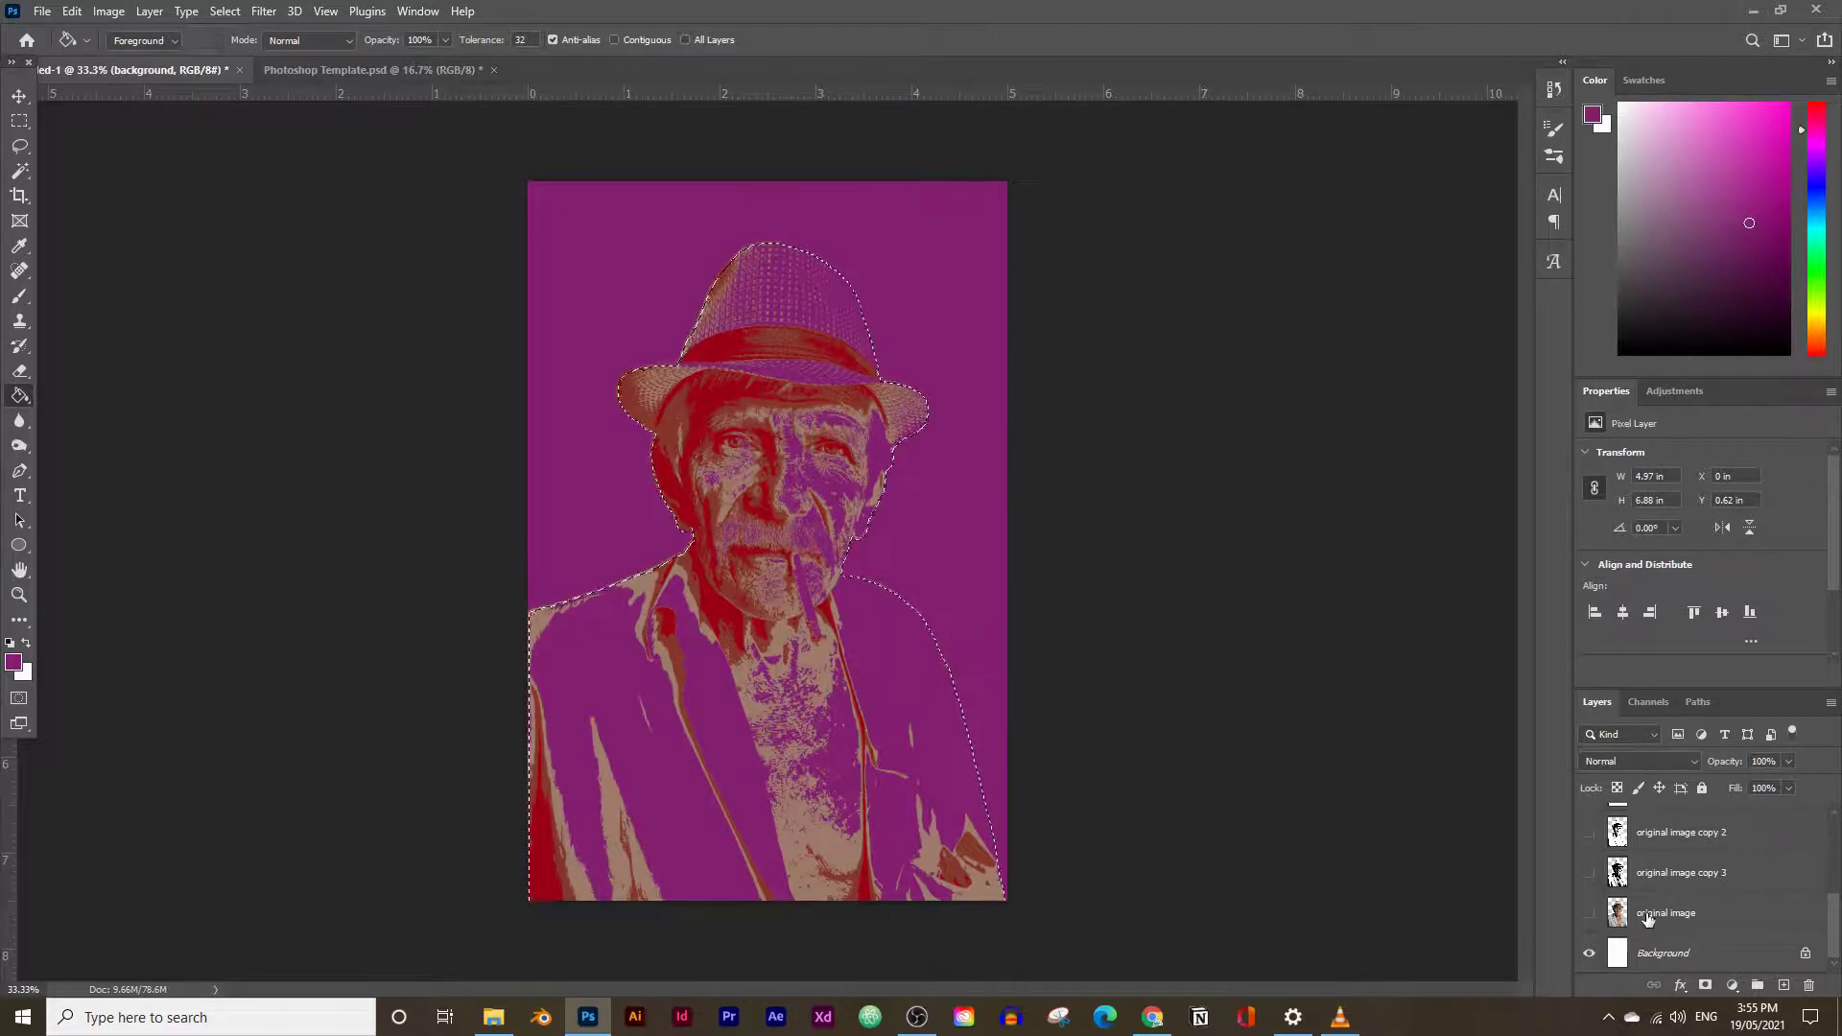
# Create a new layer directly above the coloured background layer and name it white portrait
pyautogui.scroll(5, 1718, 892)
pyautogui.click(1784, 985)
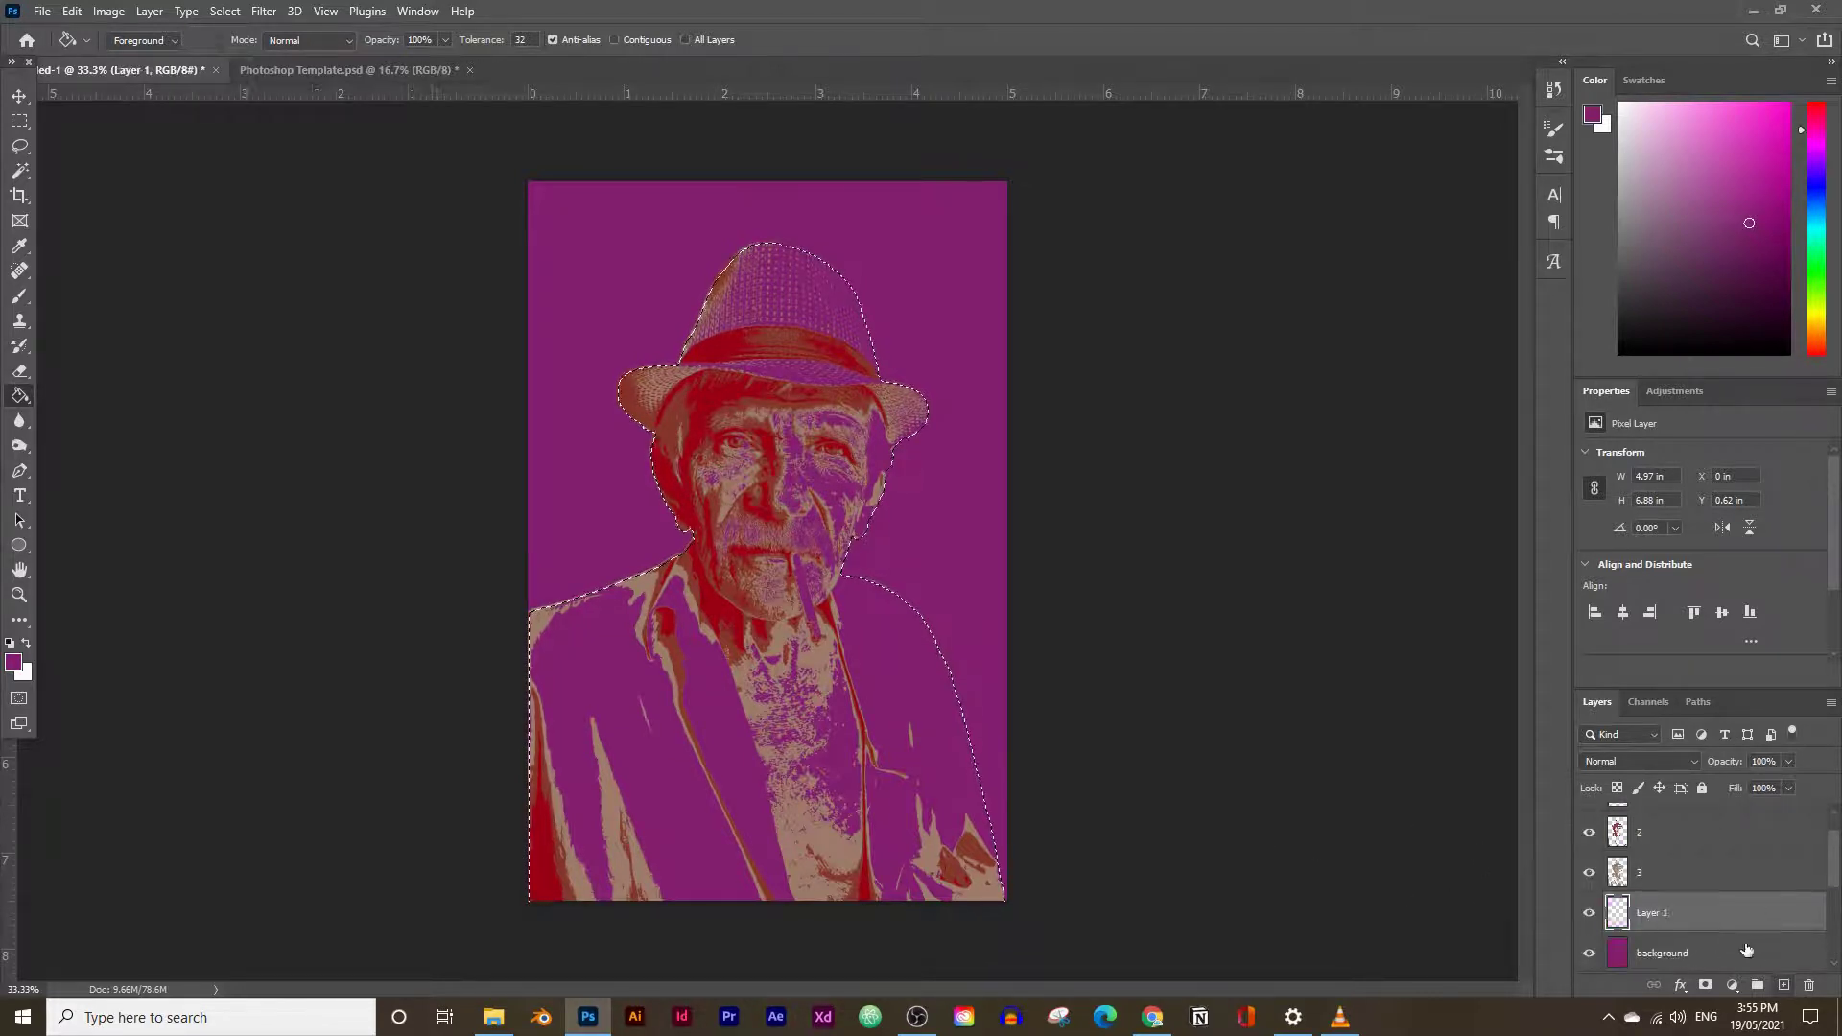
pyautogui.doubleClick(1652, 913)
pyautogui.write('w')
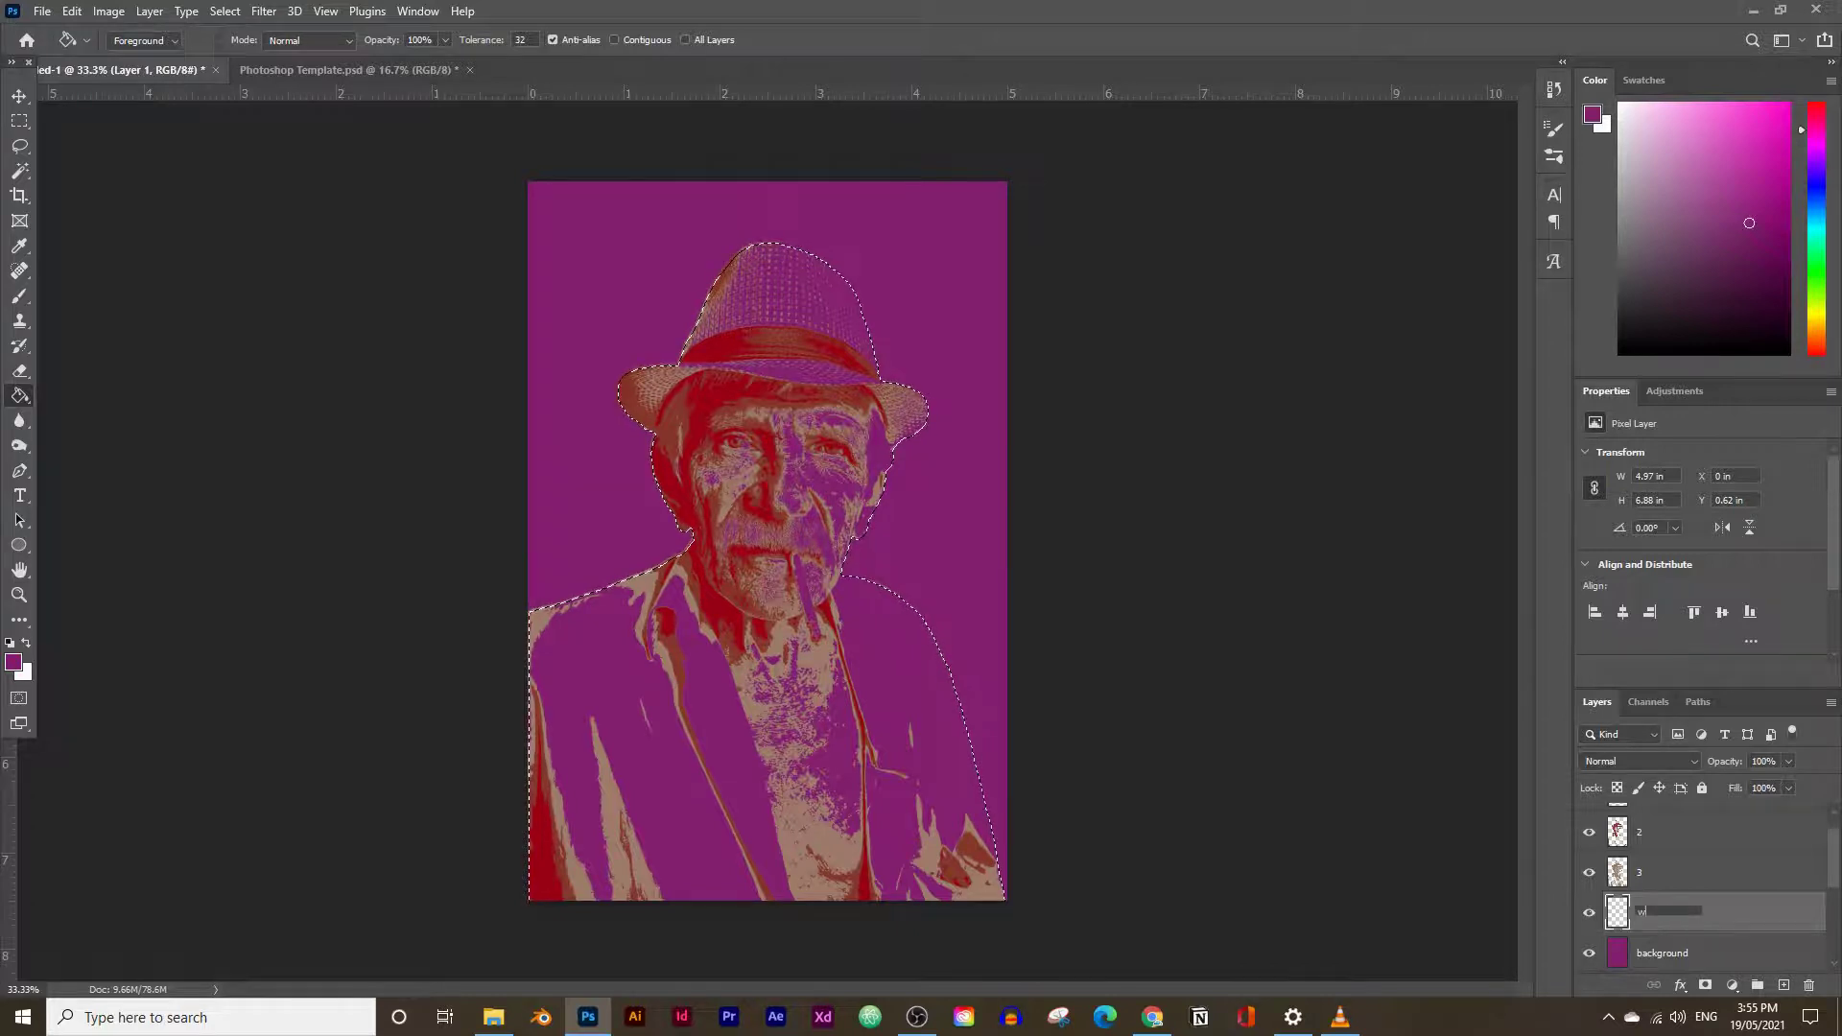
pyautogui.write('hite portrait')
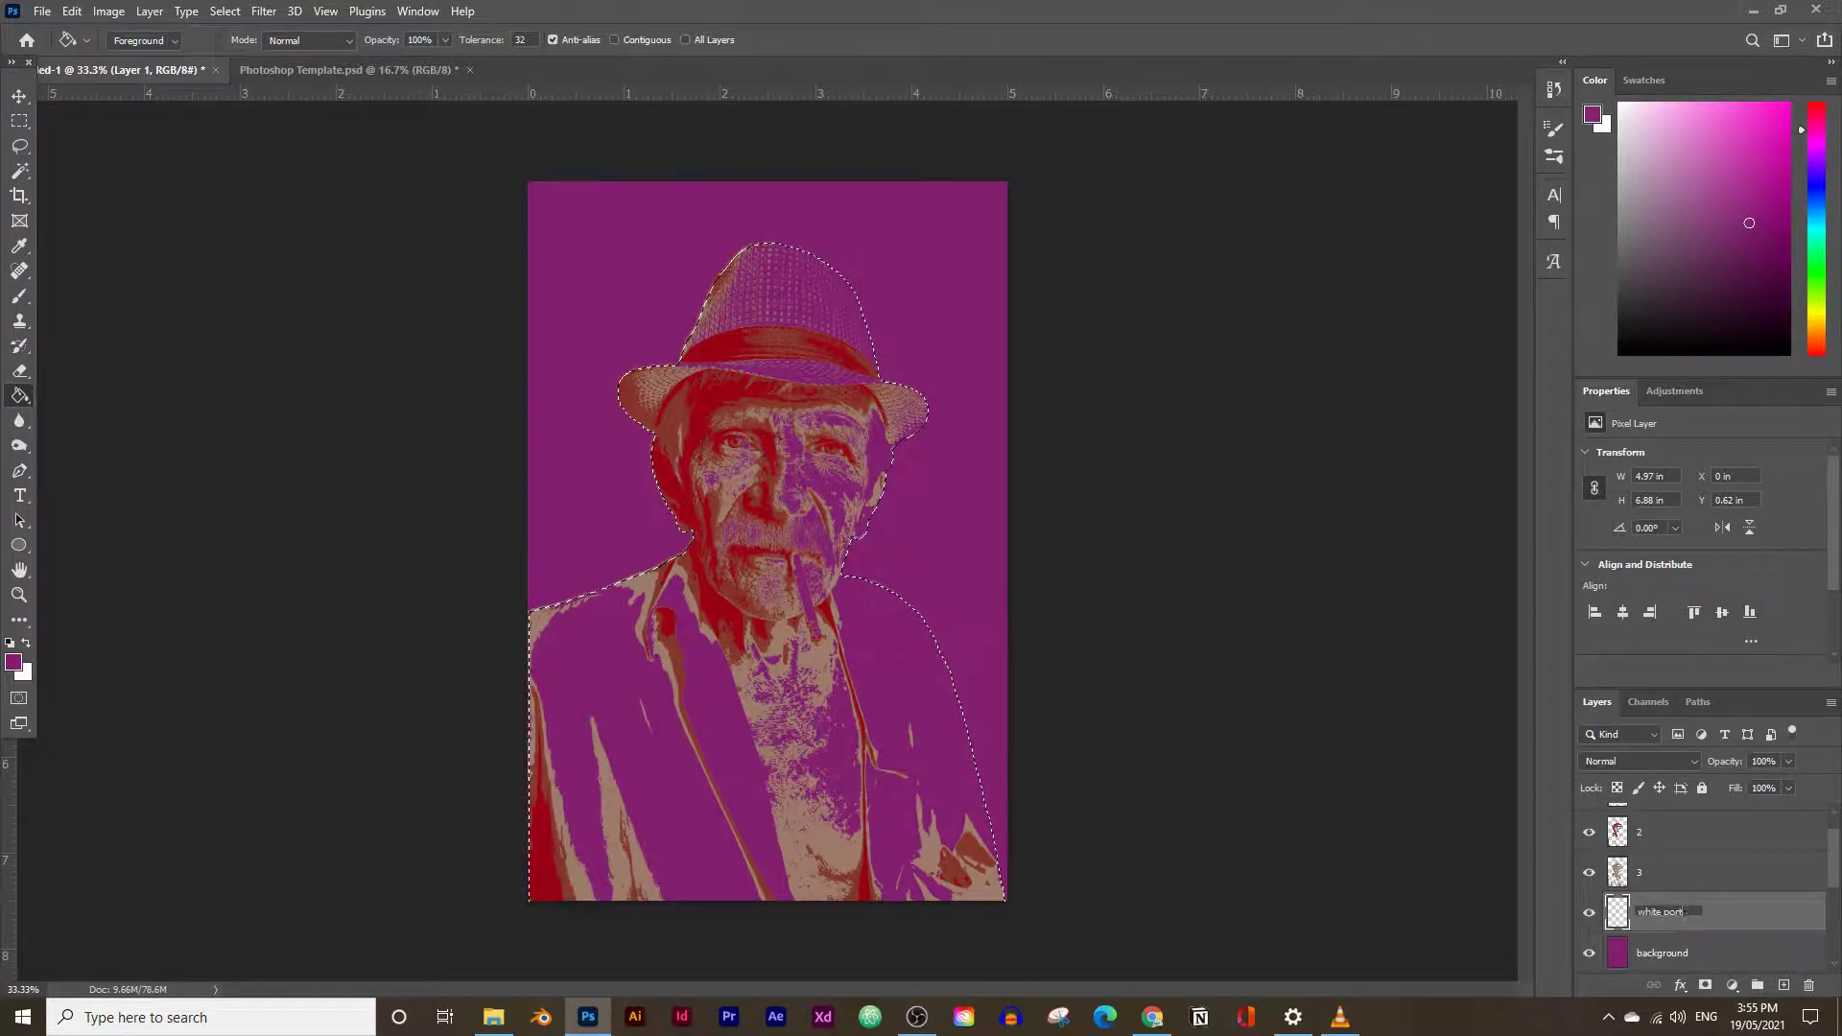
# Set the foreground colour to white ffffff, fill the man's silhouette on the white portrait layer and clear the selection
pyautogui.click(14, 662)
pyautogui.write('ffffff')
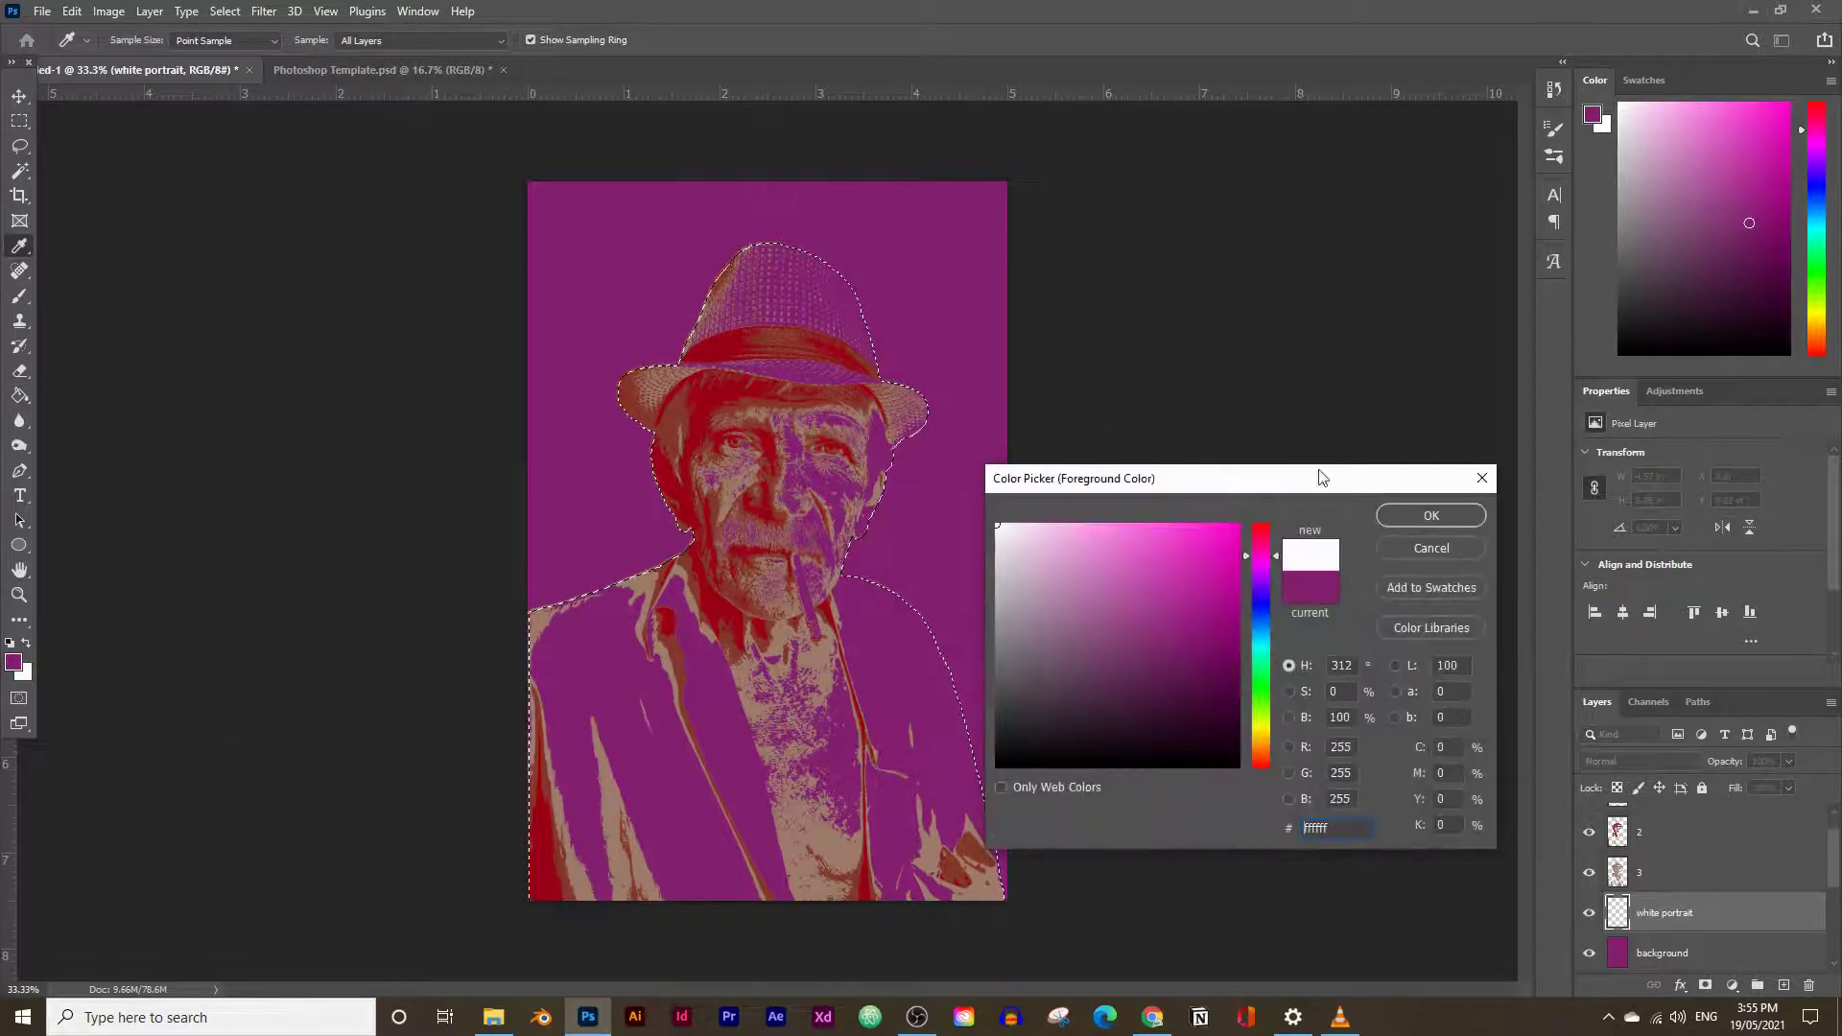
pyautogui.click(1440, 512)
pyautogui.click(647, 619)
pyautogui.hotkey('ctrl', 'd')
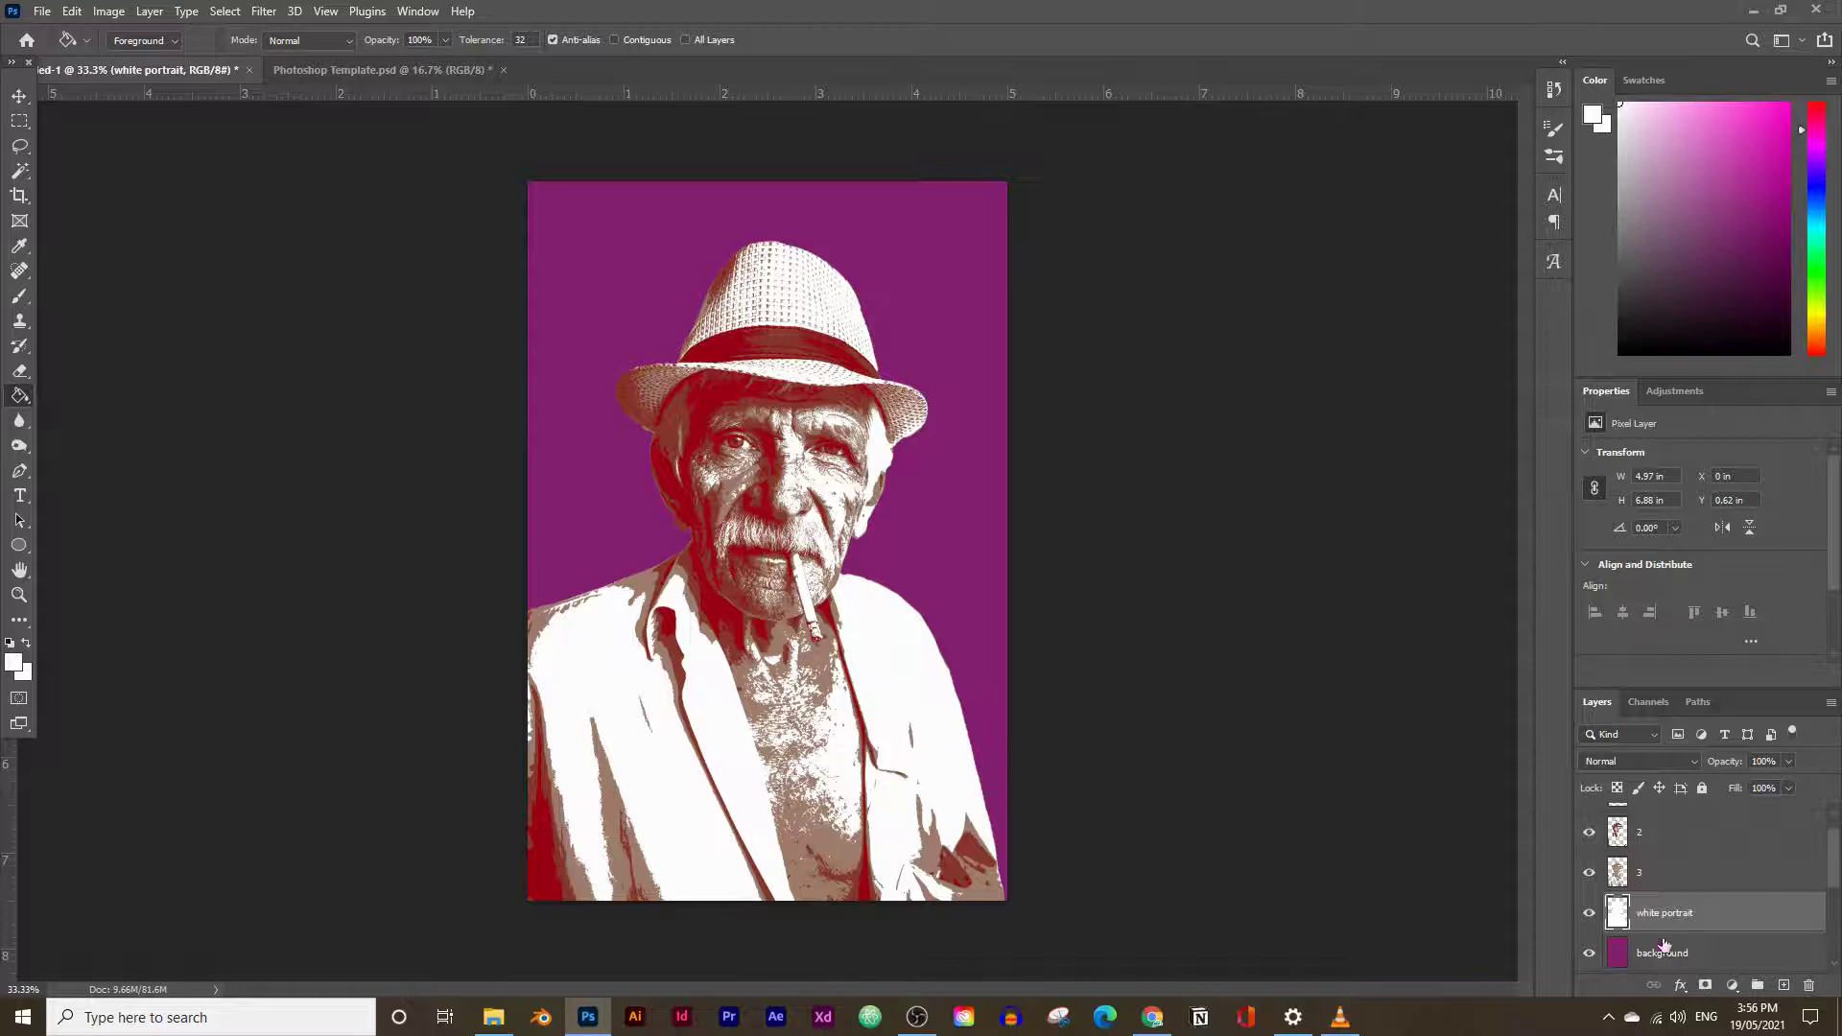
# Copy the violet colour E's hex code #8100A8 from the Adobe Color palette and return to Photoshop
pyautogui.moveTo(909, 1018)
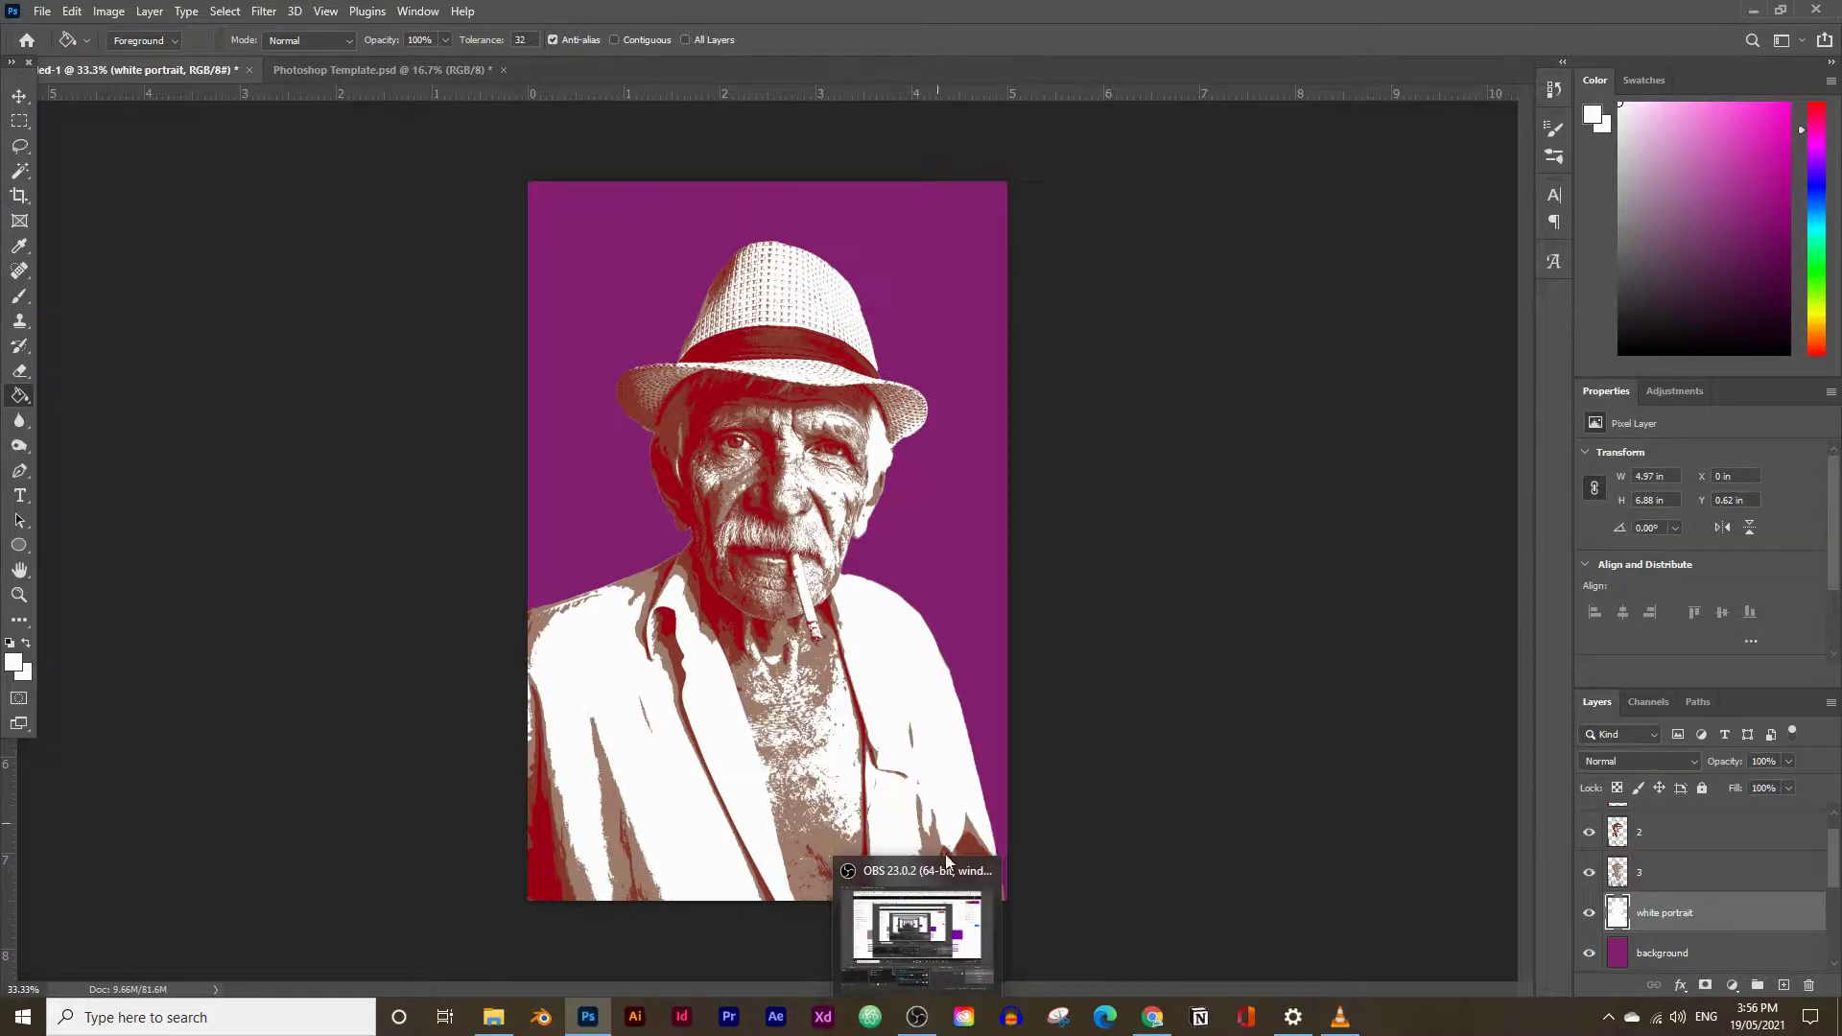
pyautogui.moveTo(900, 950)
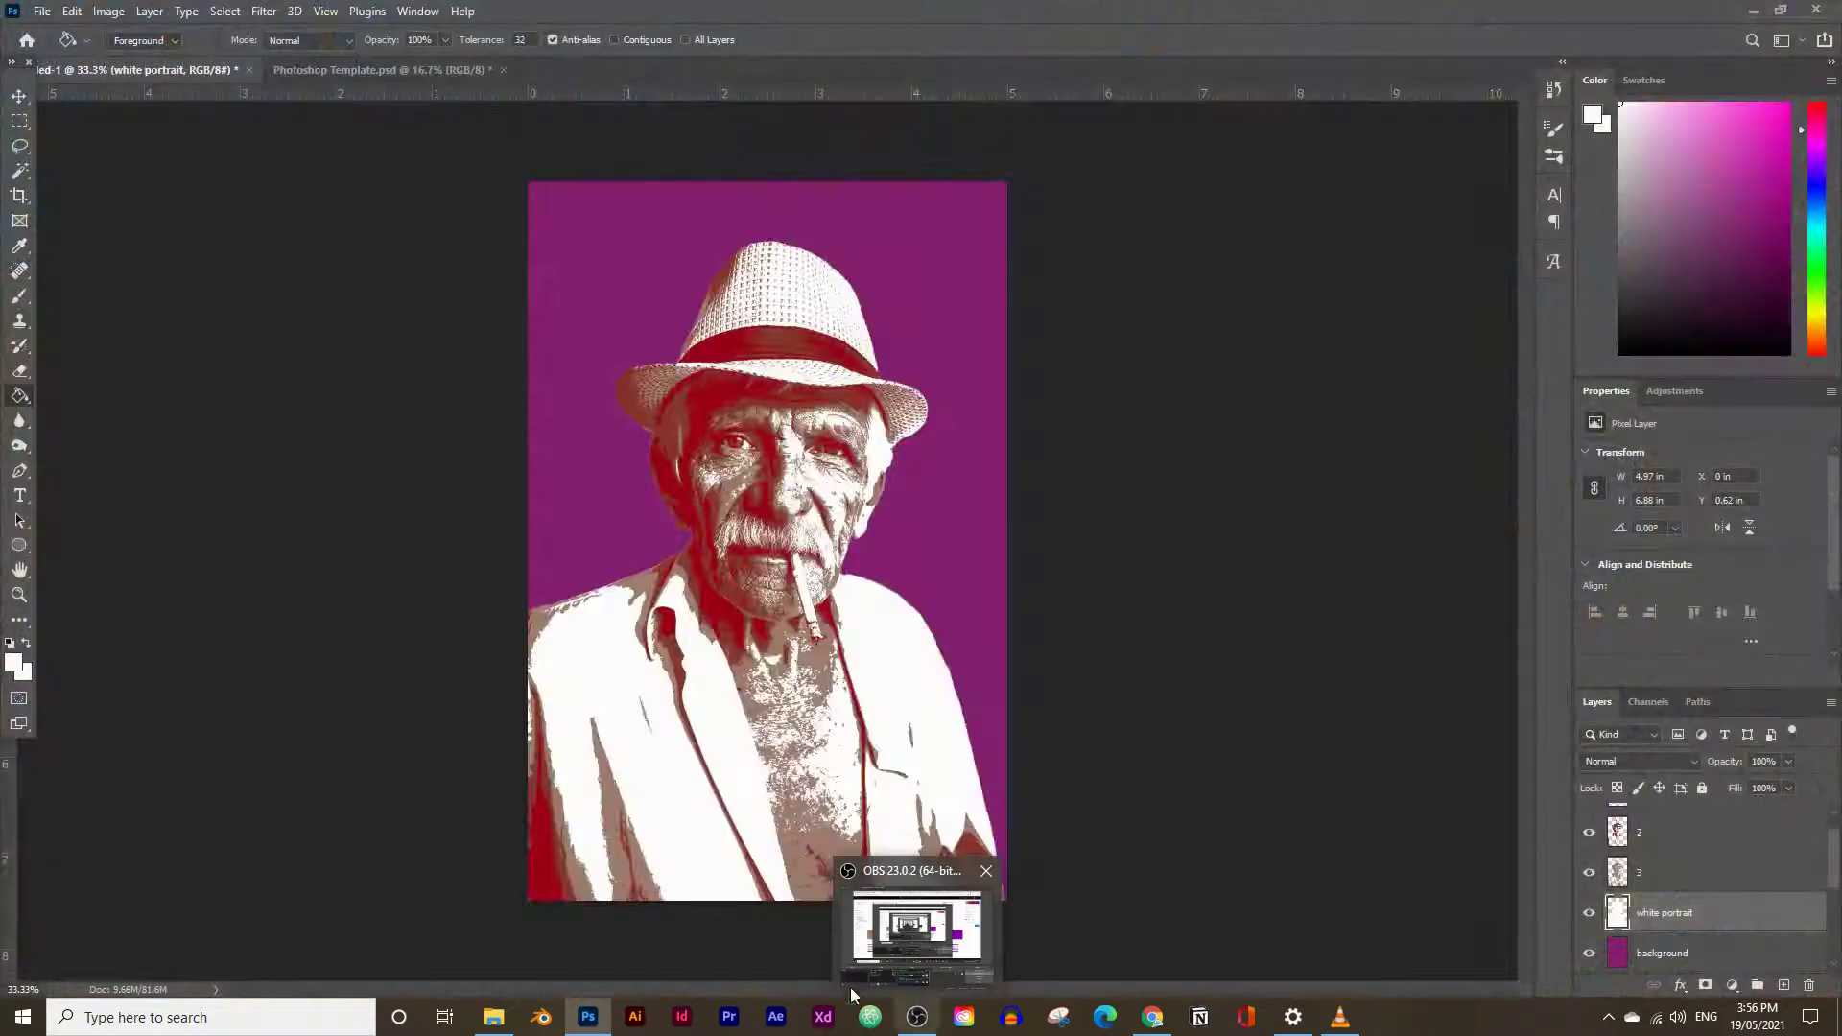
pyautogui.click(1154, 1025)
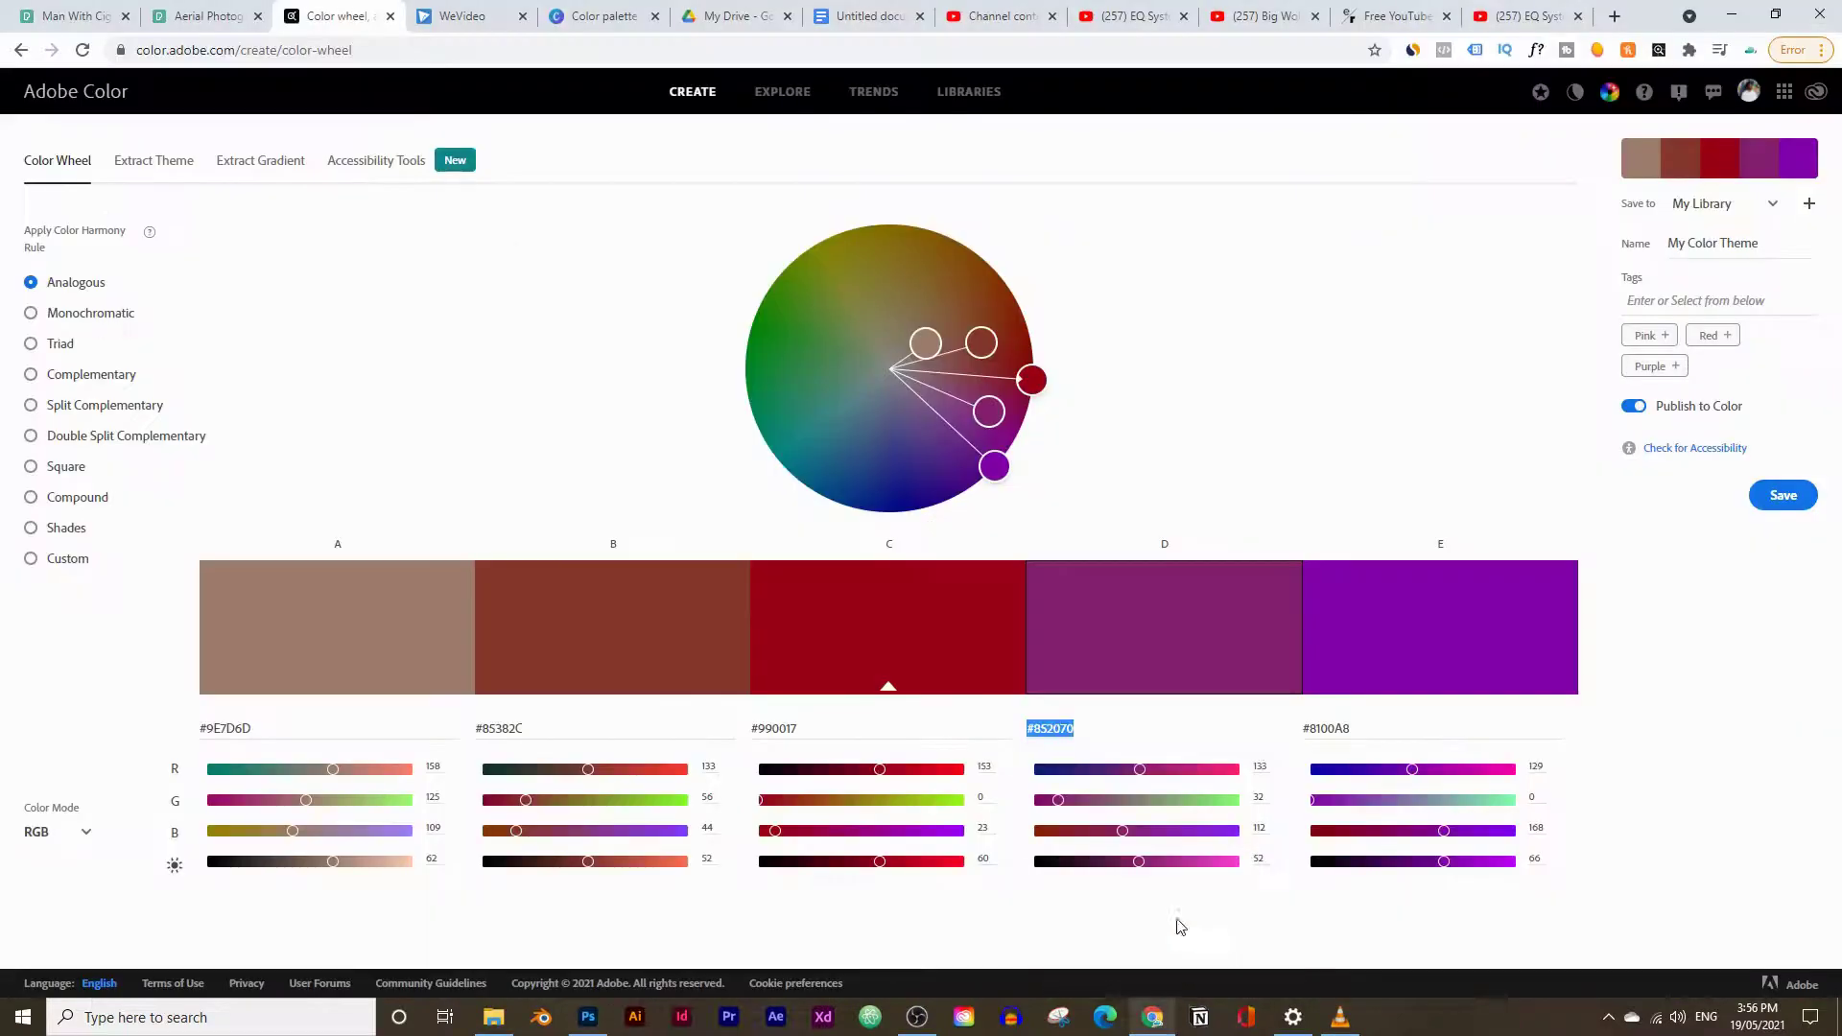
pyautogui.click(1423, 735)
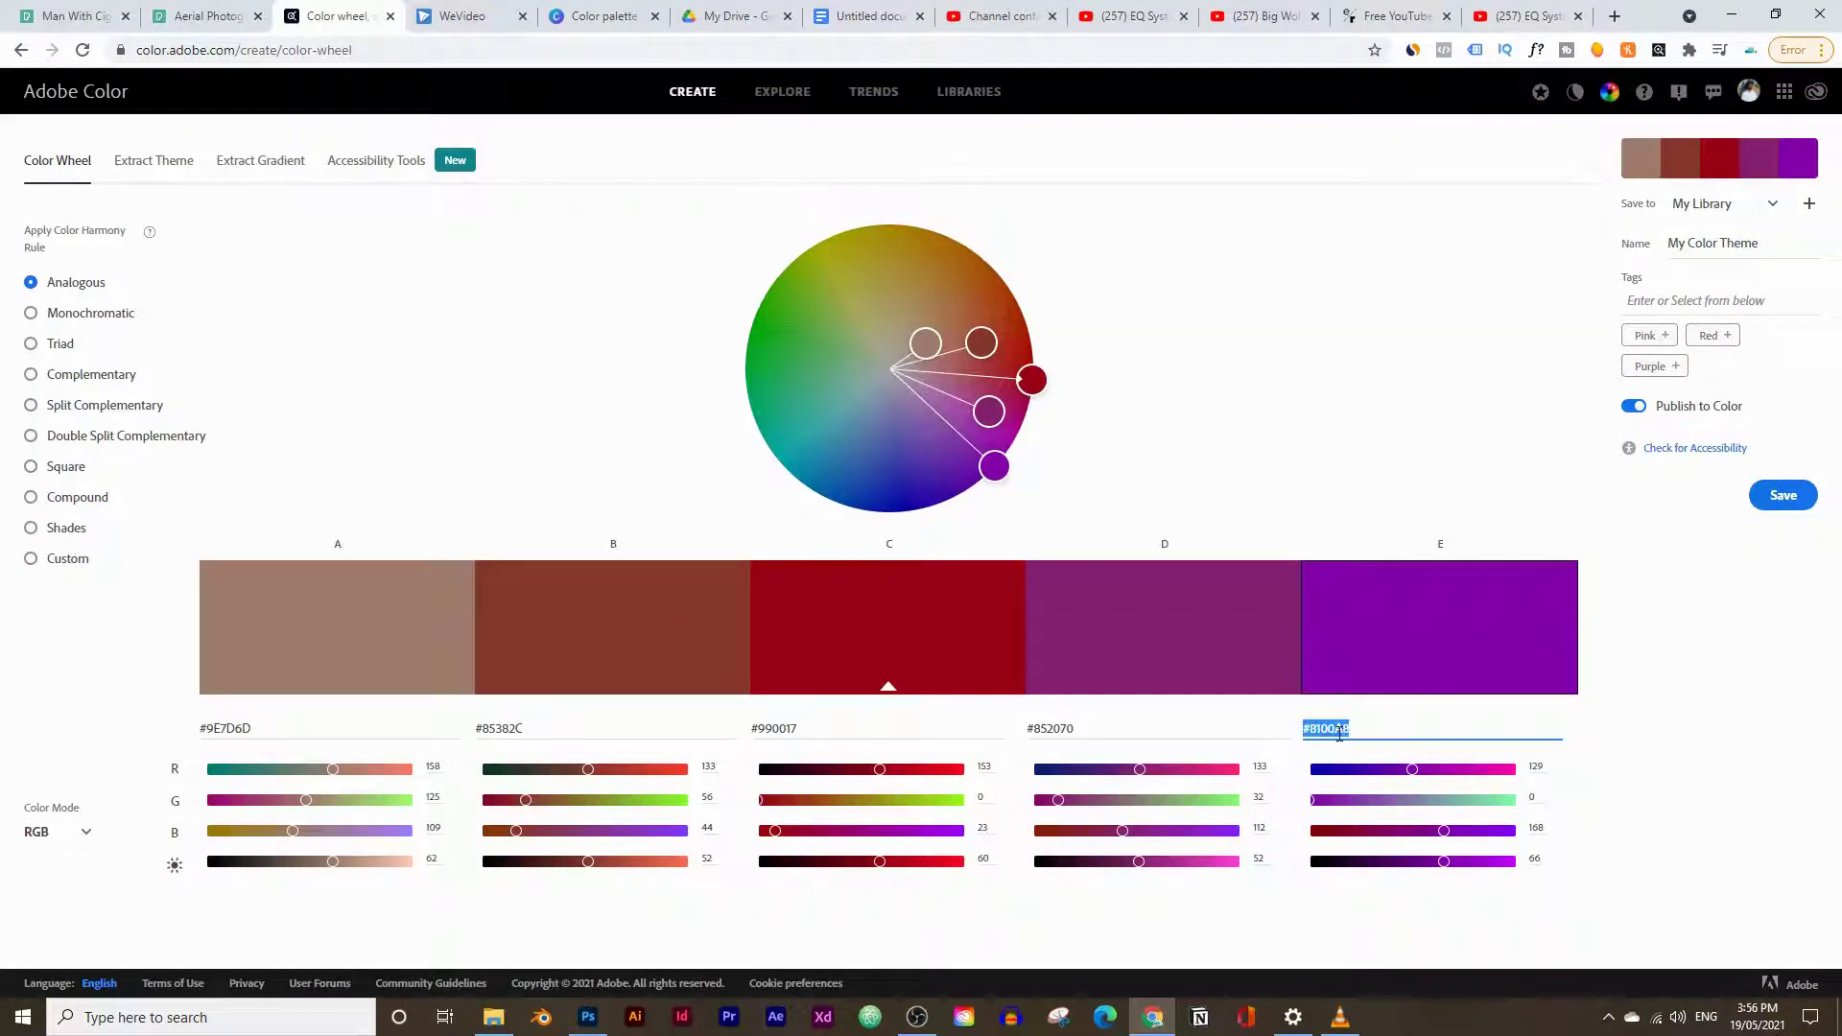
pyautogui.rightClick(1339, 734)
pyautogui.click(1460, 390)
pyautogui.click(588, 1016)
# Set the foreground colour to #8100A8 and refill the background layer with it
pyautogui.click(1665, 953)
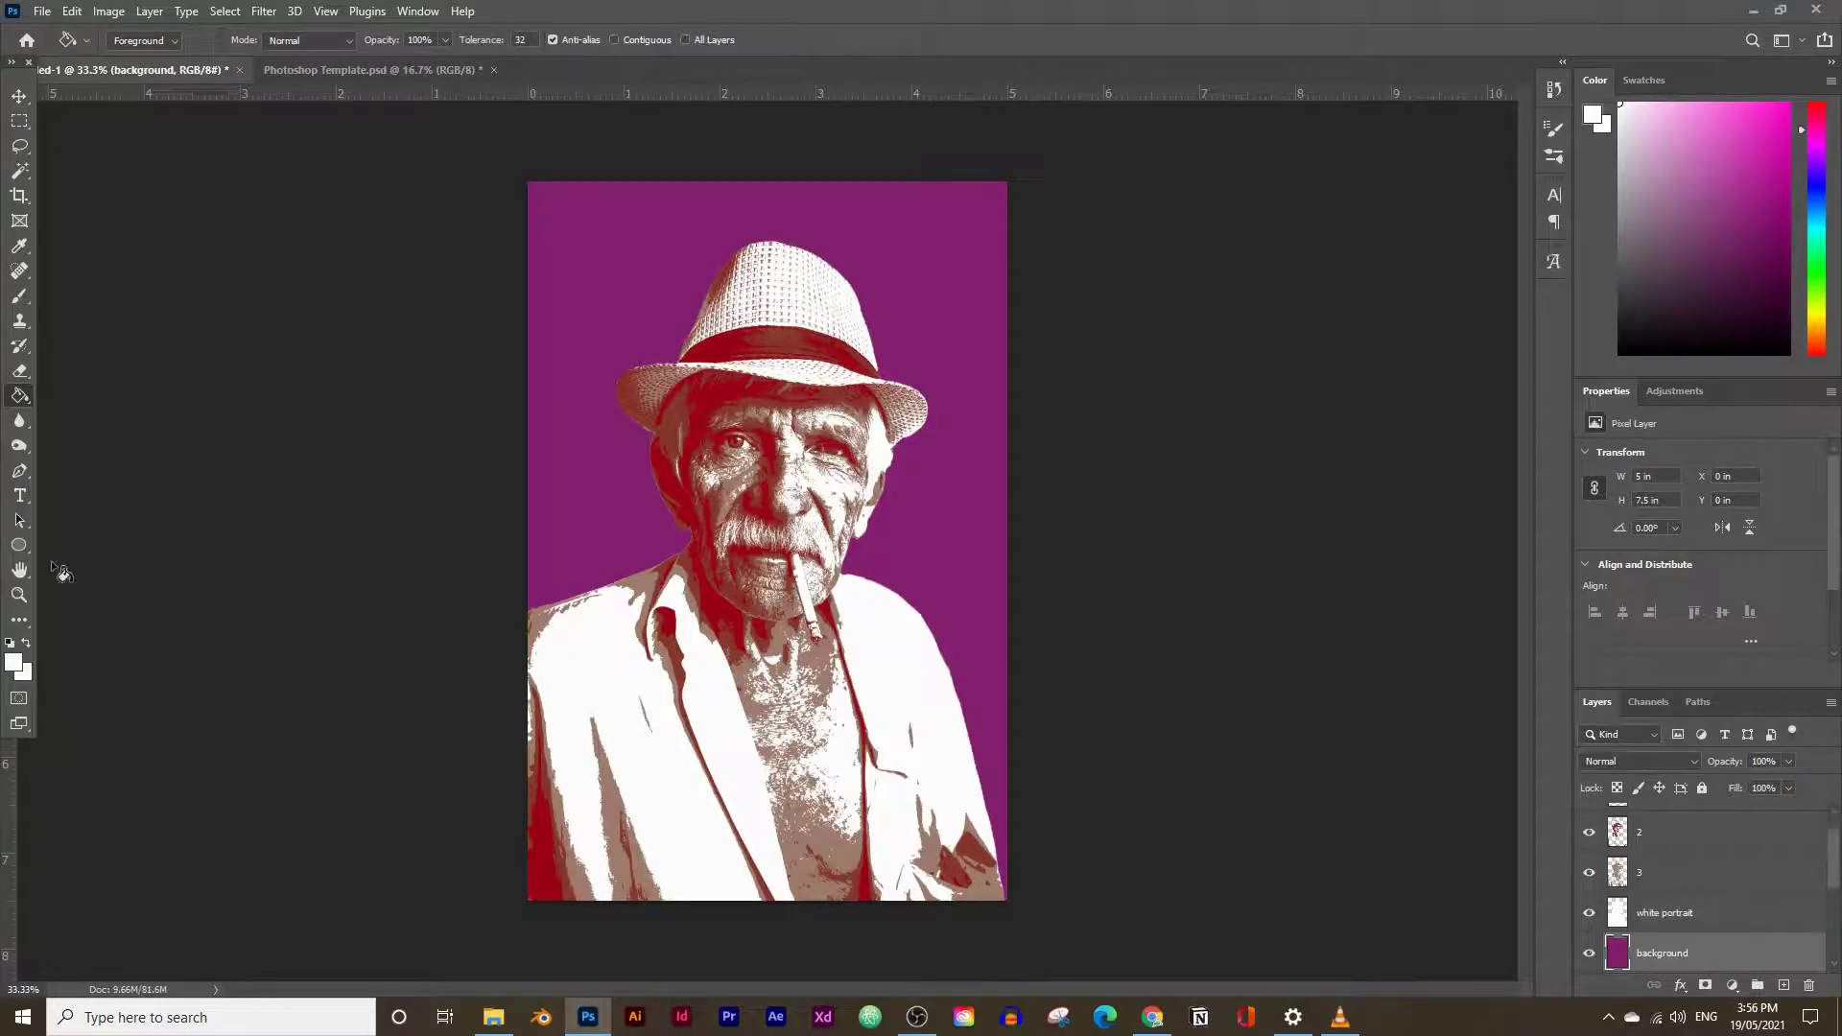
pyautogui.click(13, 662)
pyautogui.hotkey('ctrl', 'v')
pyautogui.click(1431, 515)
pyautogui.press('g')
pyautogui.click(612, 394)
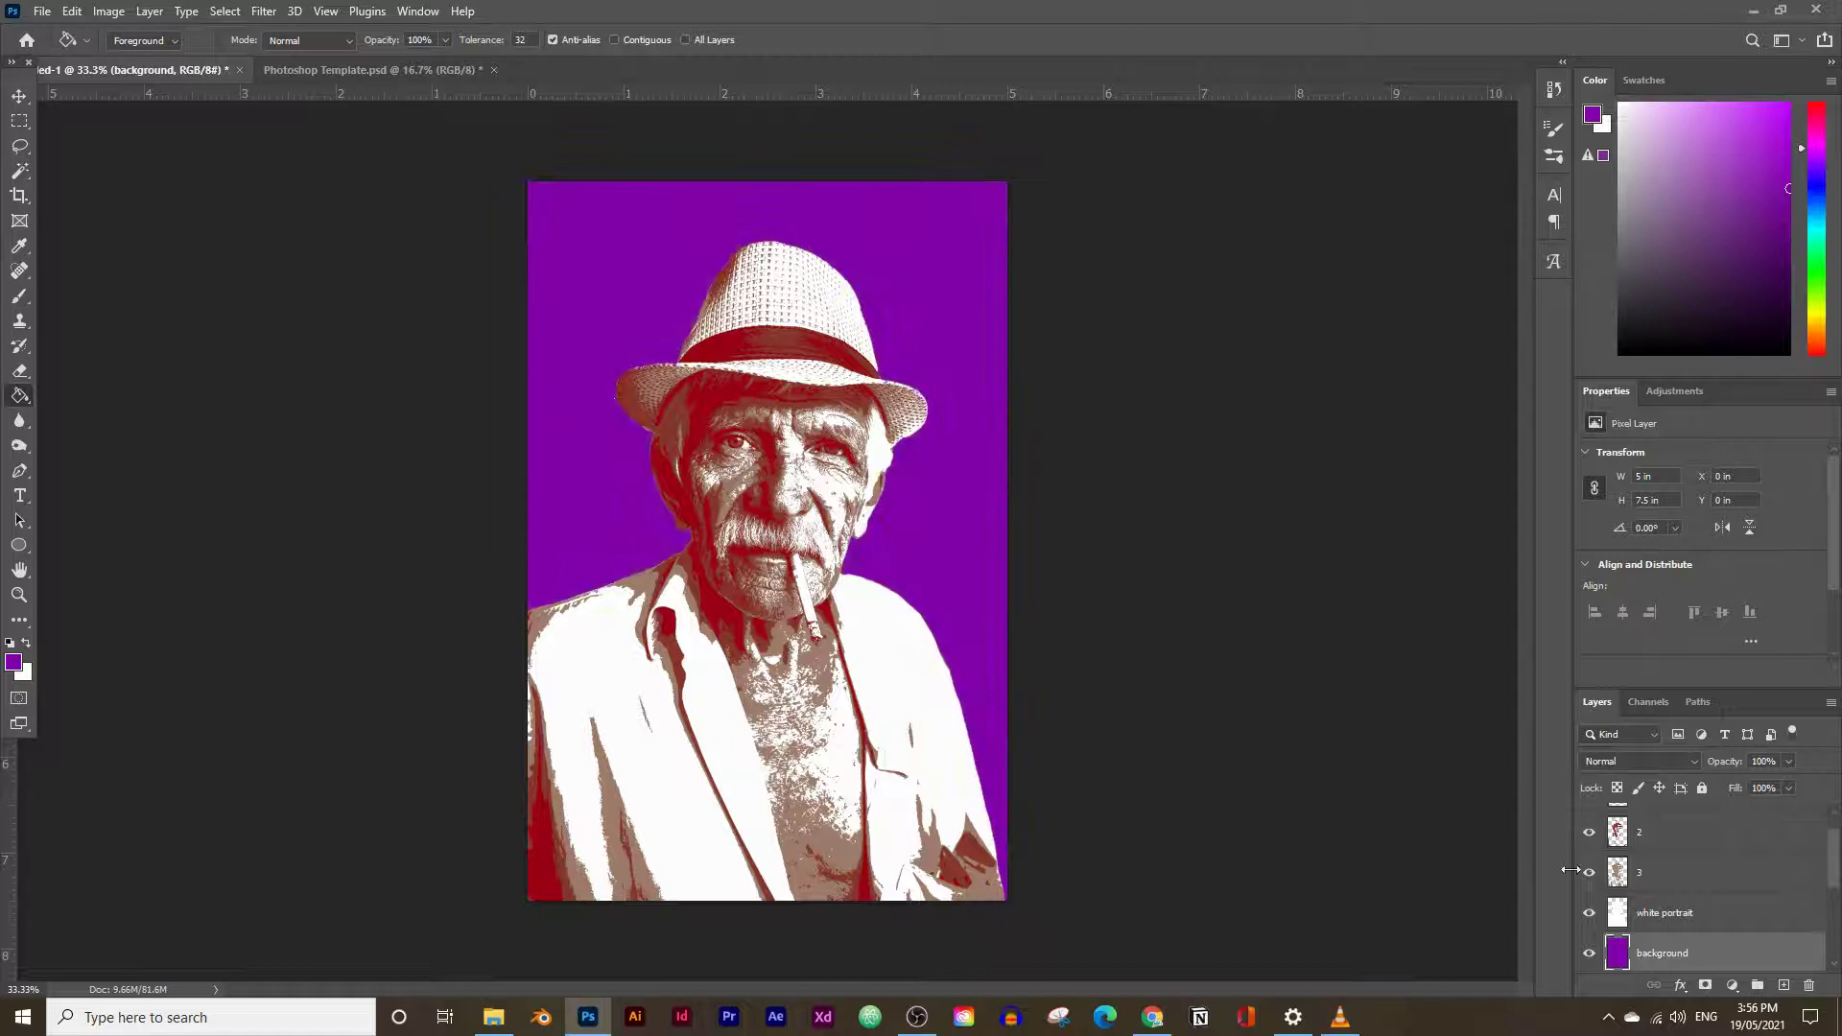
# Hide the violet background layer and inspect the portrait up close
pyautogui.click(1589, 955)
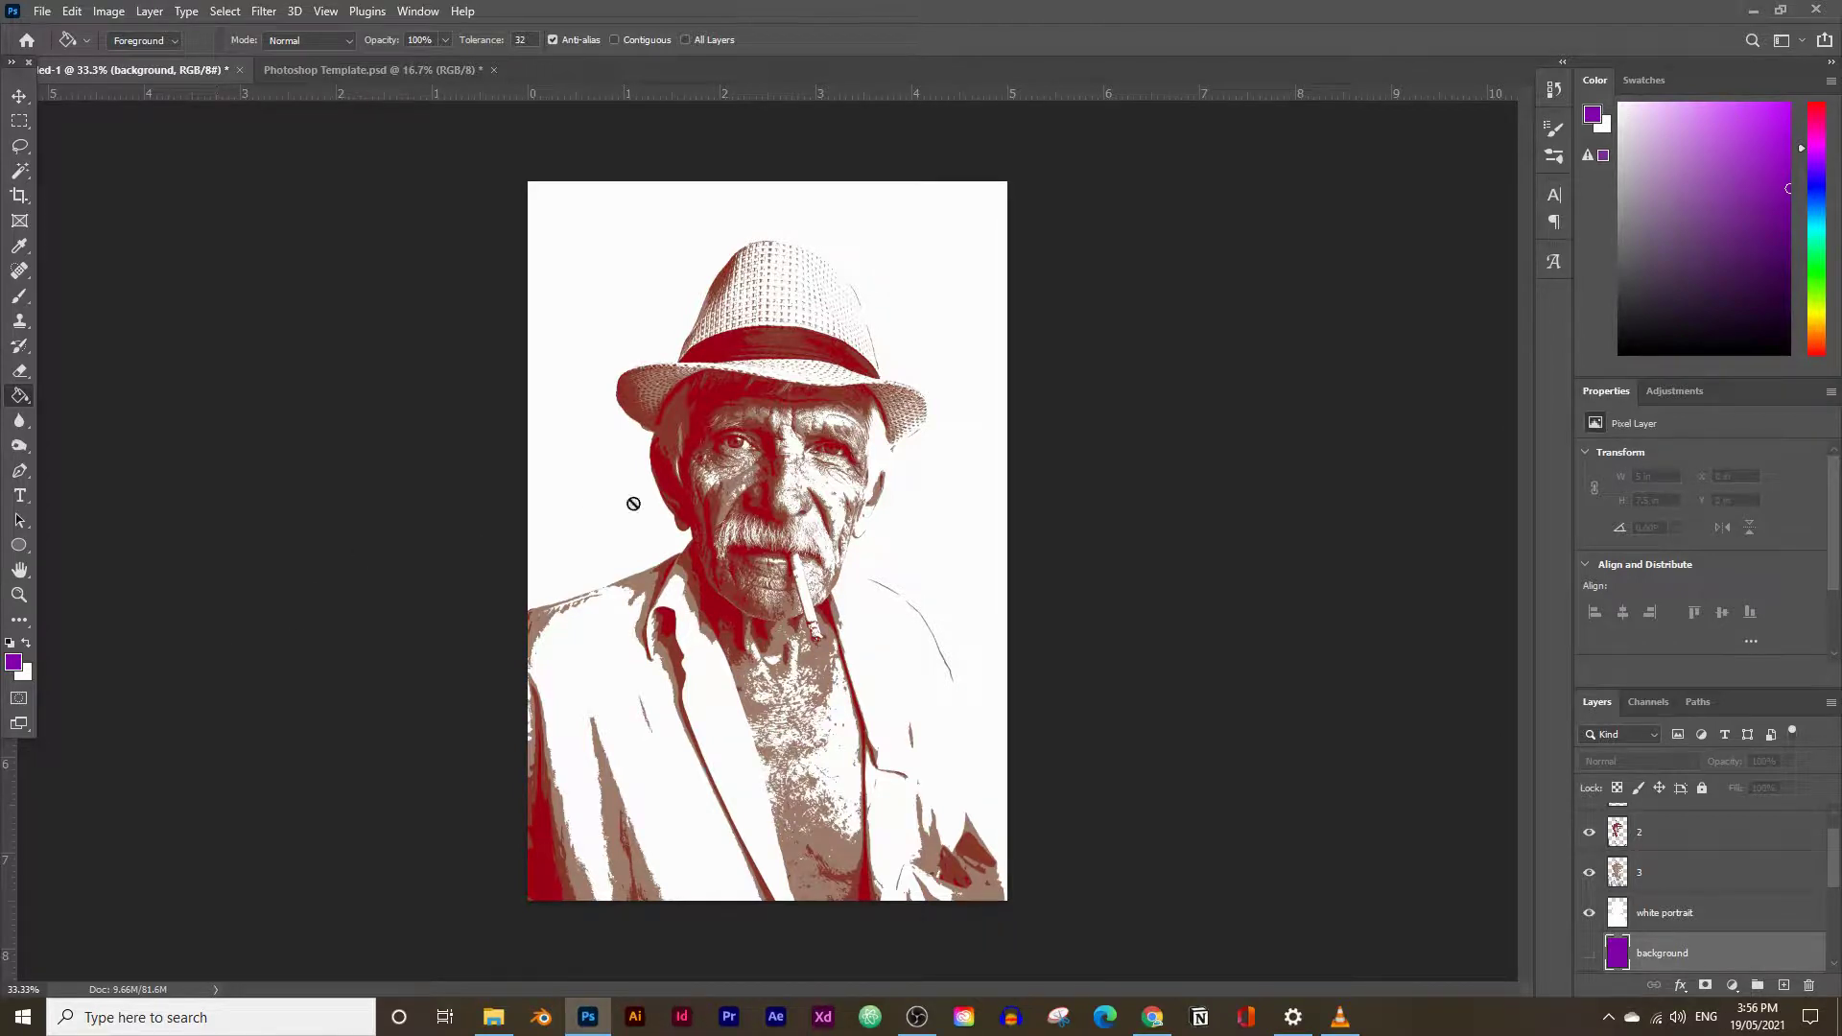
pyautogui.click(18, 595)
pyautogui.click(675, 483)
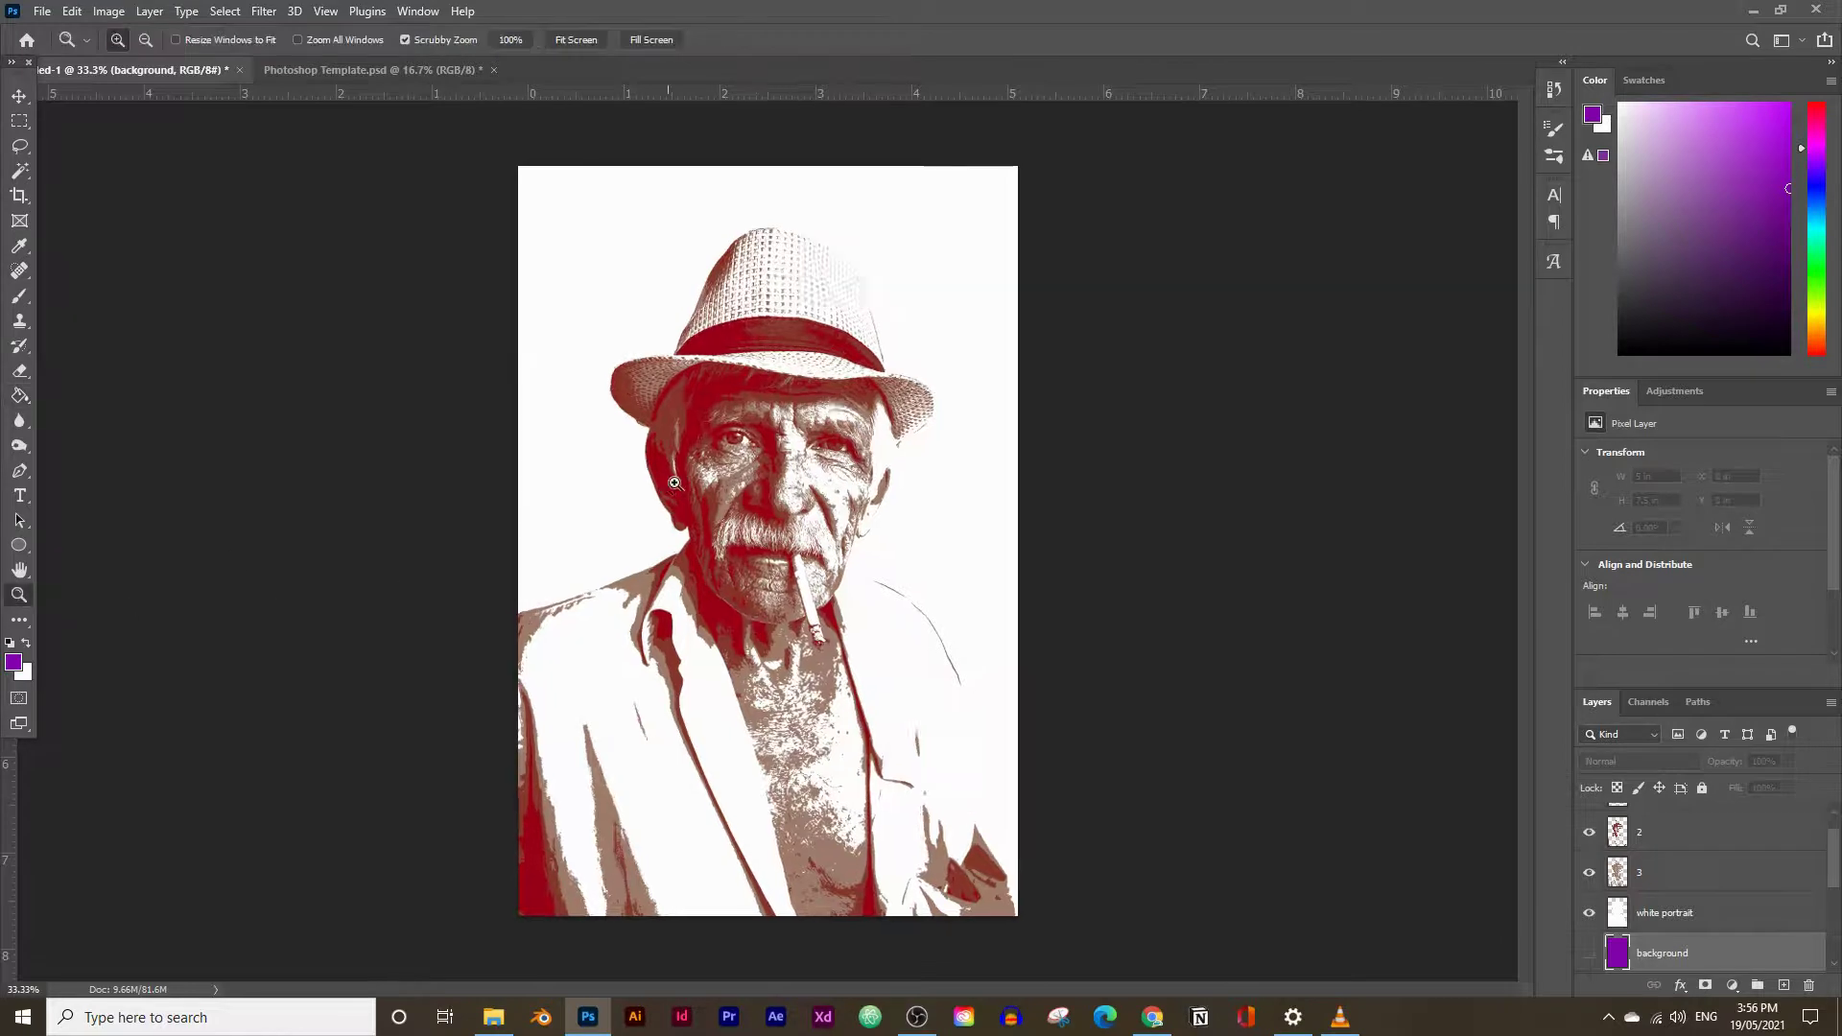
pyautogui.click(674, 483)
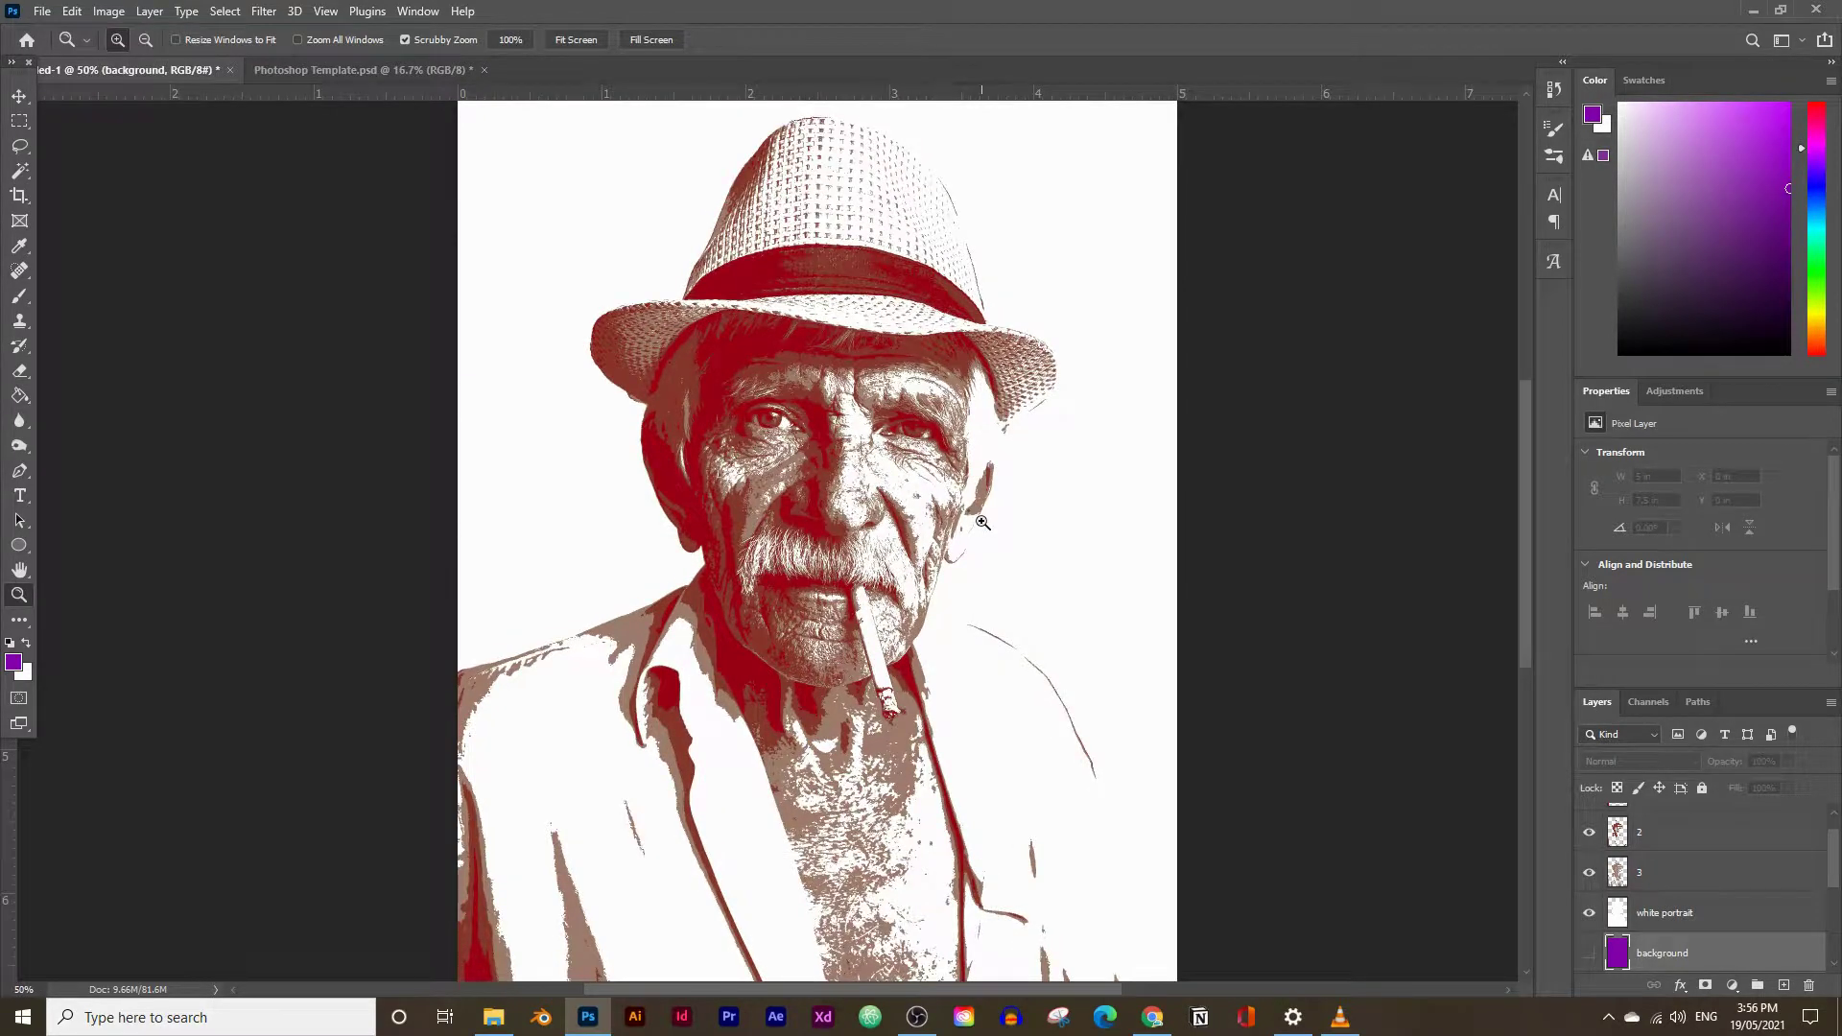